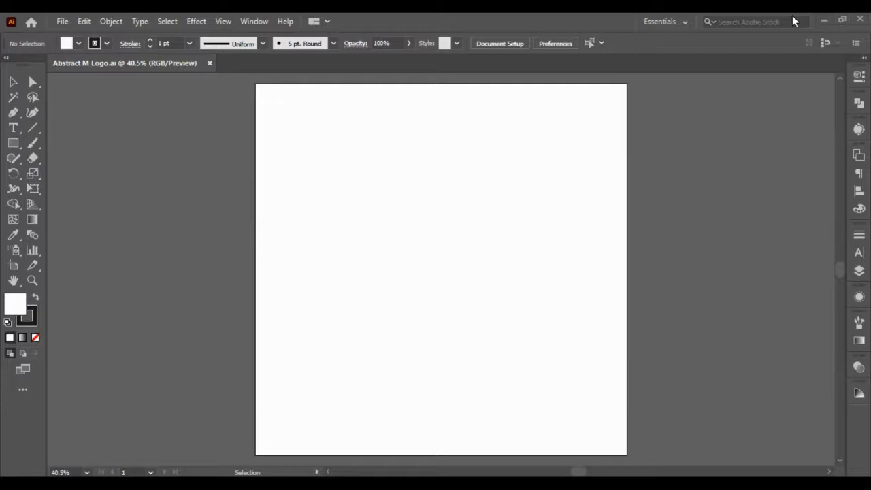
# - Draw a tilted hexagon with a radius of about 224 px over the artboard's upper-left corner using the Polygon tool
pyautogui.click(17, 155)
pyautogui.click(12, 144)
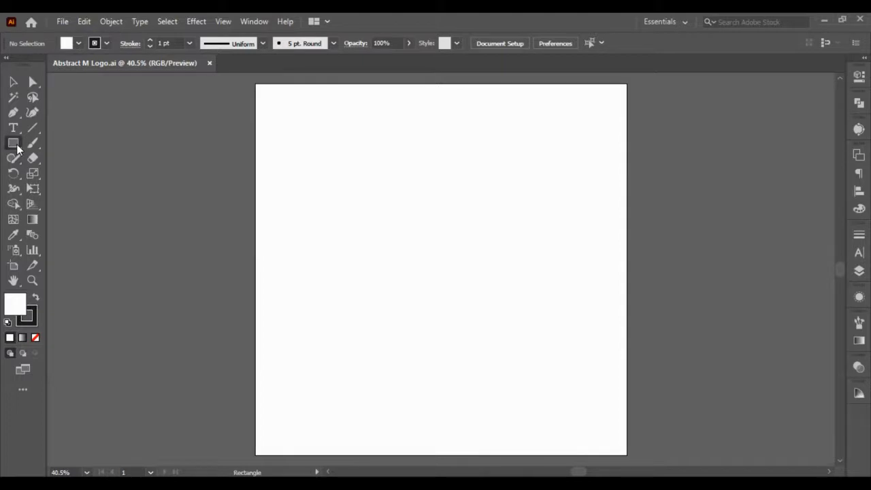
pyautogui.click(13, 144)
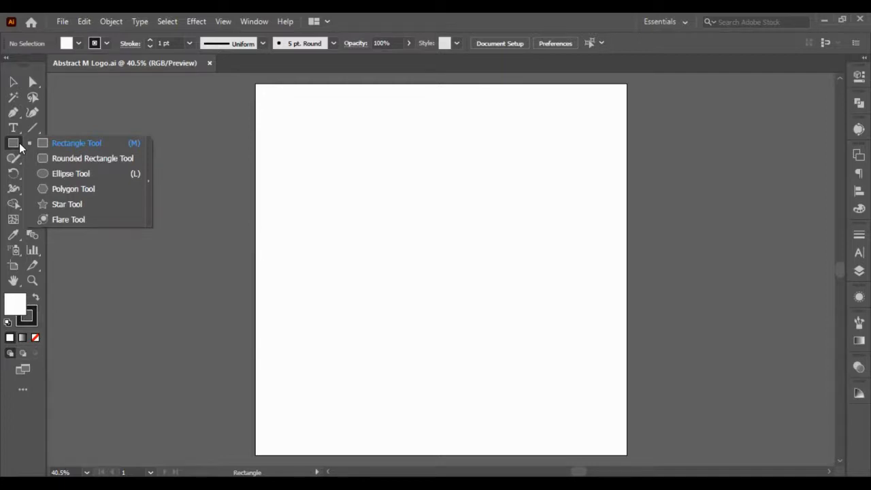
pyautogui.click(79, 192)
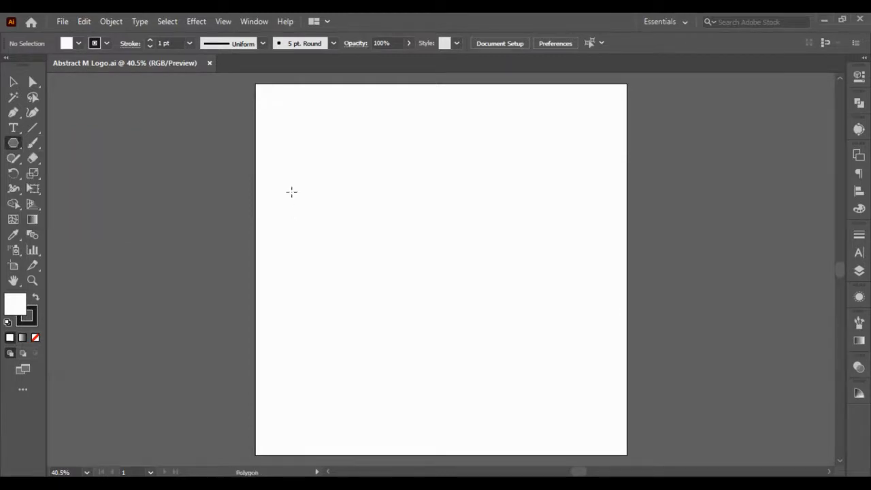
pyautogui.moveTo(292, 192)
pyautogui.mouseDown()
pyautogui.moveTo(305, 194)
pyautogui.moveTo(306, 254)
pyautogui.moveTo(362, 394)
pyautogui.moveTo(348, 270)
pyautogui.mouseUp()
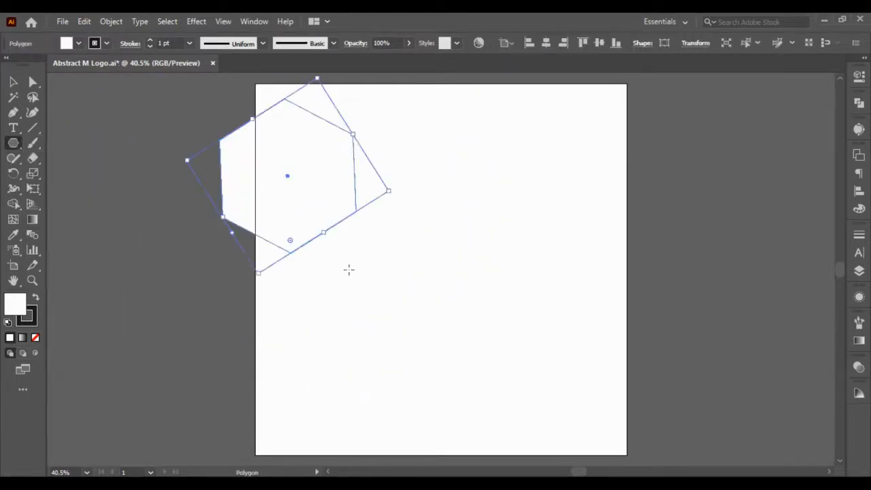
# - Create a 3-sided polygon with a radius of 224.2653 px near the top centre of the artboard
pyautogui.click(434, 203)
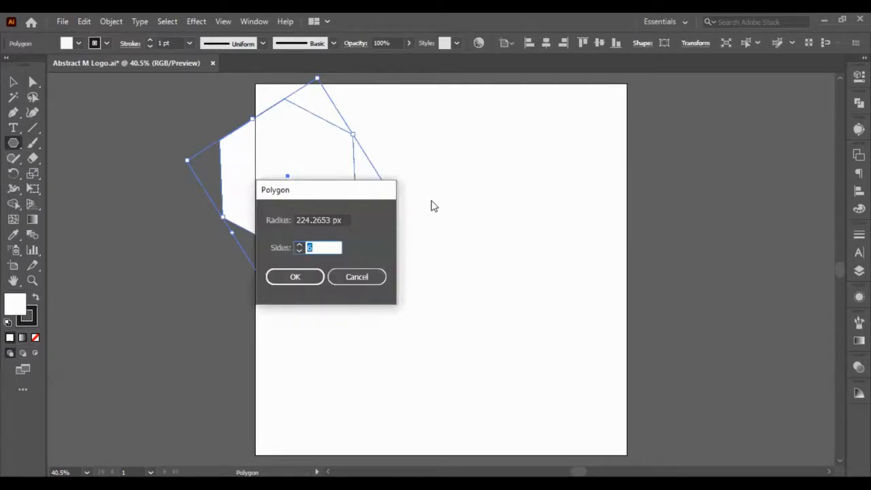
pyautogui.write('3')
pyautogui.click(297, 275)
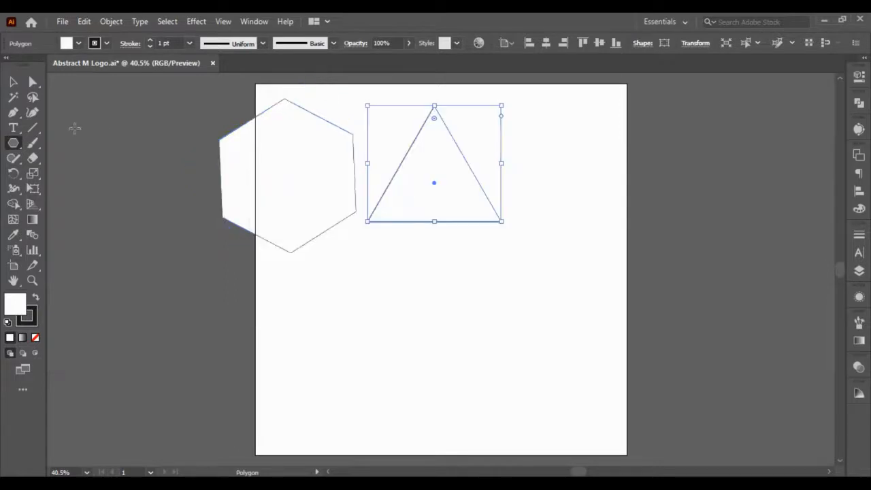
# - Delete the hexagon and move the triangle down into the left half of the artboard
pyautogui.click(13, 81)
pyautogui.click(276, 160)
pyautogui.press('Delete')
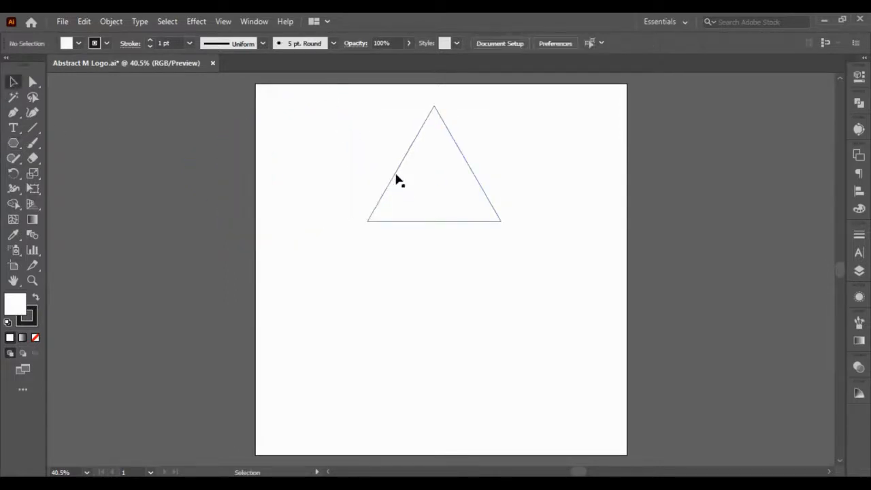
pyautogui.moveTo(415, 194); pyautogui.dragTo(339, 256)
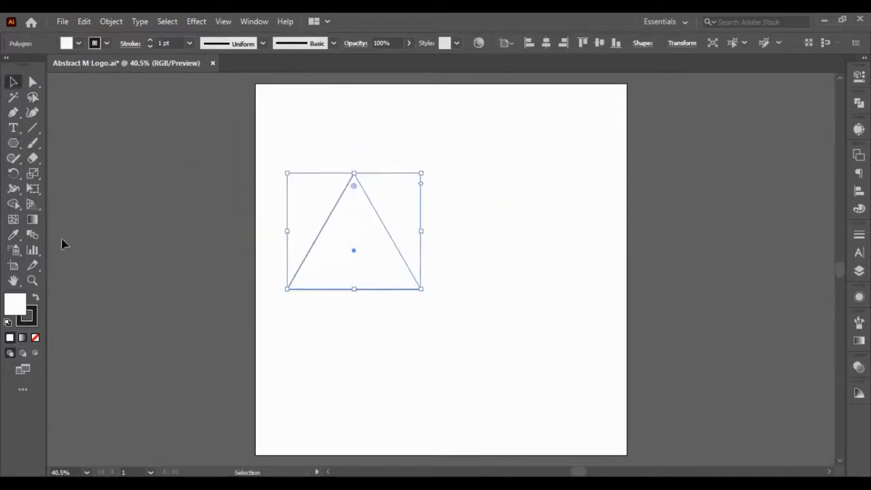
# - Swap the triangle's fill and stroke so the fill is black, and set the stroke to none
pyautogui.click(35, 297)
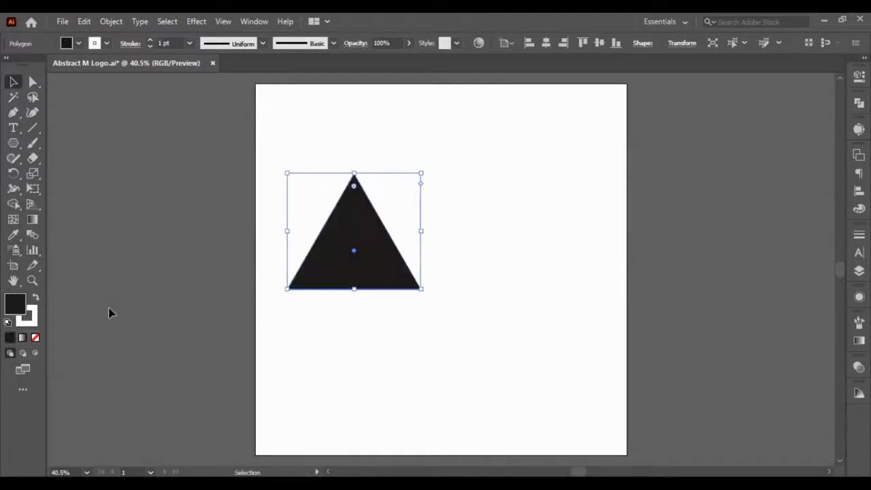
pyautogui.click(29, 317)
pyautogui.click(36, 338)
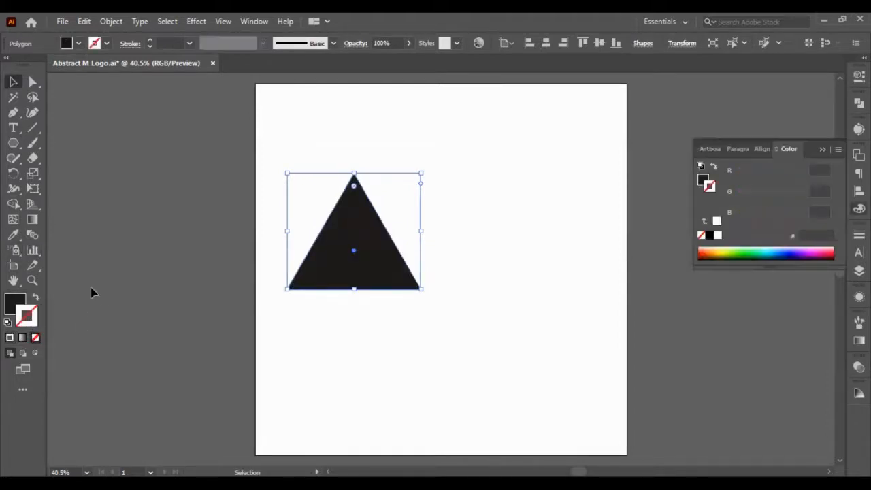
# - Move the black triangle slightly lower, around the artboard's mid-height, and deselect it
pyautogui.click(393, 303)
pyautogui.moveTo(355, 272)
pyautogui.mouseDown()
pyautogui.moveTo(353, 294)
pyautogui.moveTo(340, 287)
pyautogui.moveTo(392, 324)
pyautogui.moveTo(364, 284)
pyautogui.mouseUp()
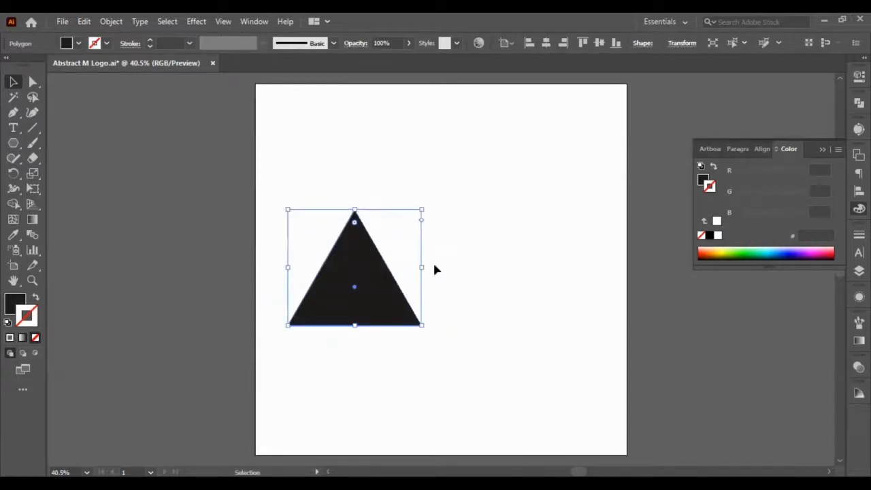
pyautogui.click(428, 200)
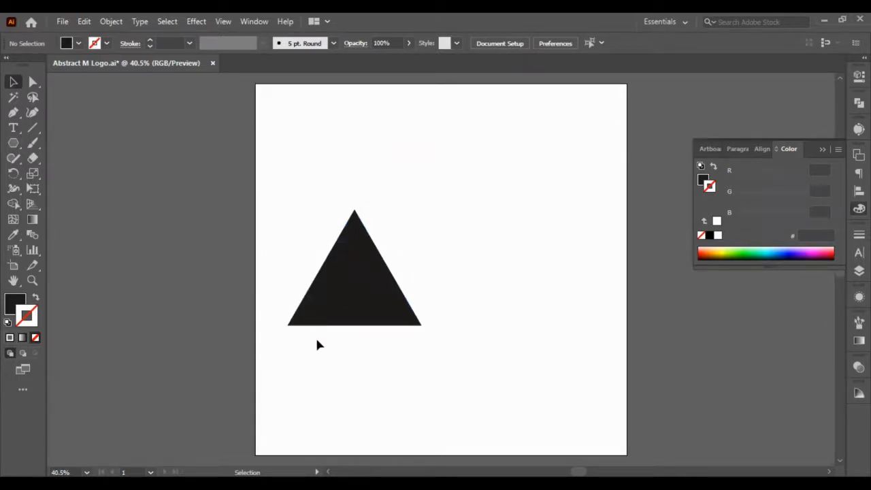
# - Set the triangle's width to 400 px with the width and height proportions linked
pyautogui.click(347, 301)
pyautogui.click(859, 75)
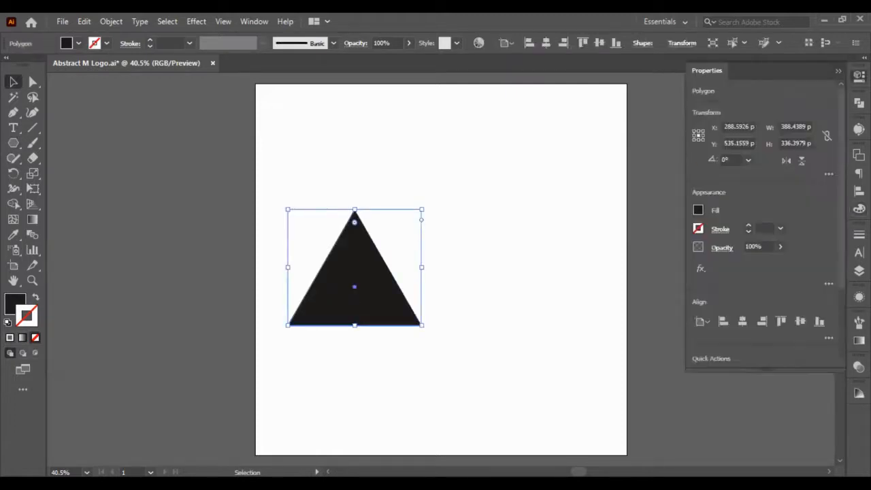
pyautogui.click(801, 127)
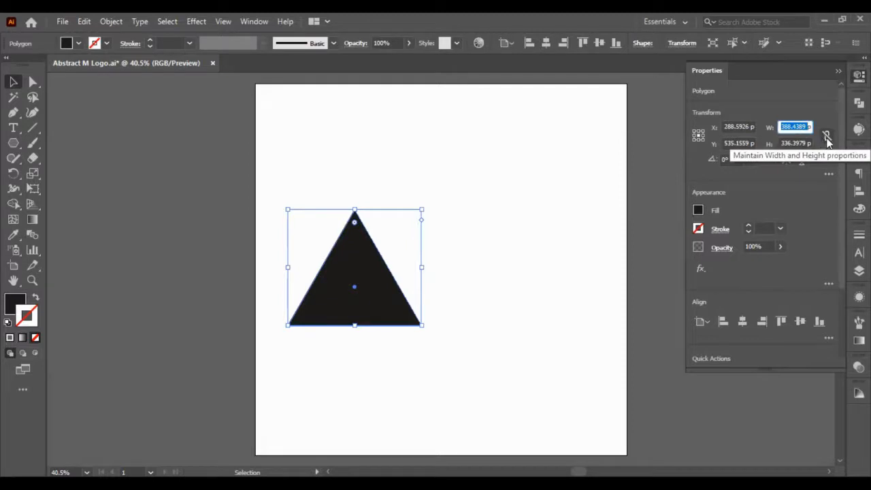
pyautogui.click(828, 138)
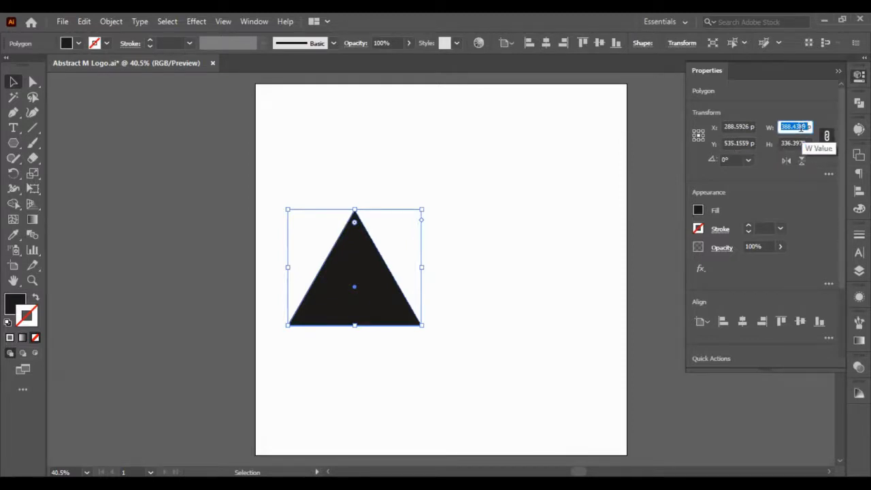
pyautogui.write('400px')
pyautogui.press('Return')
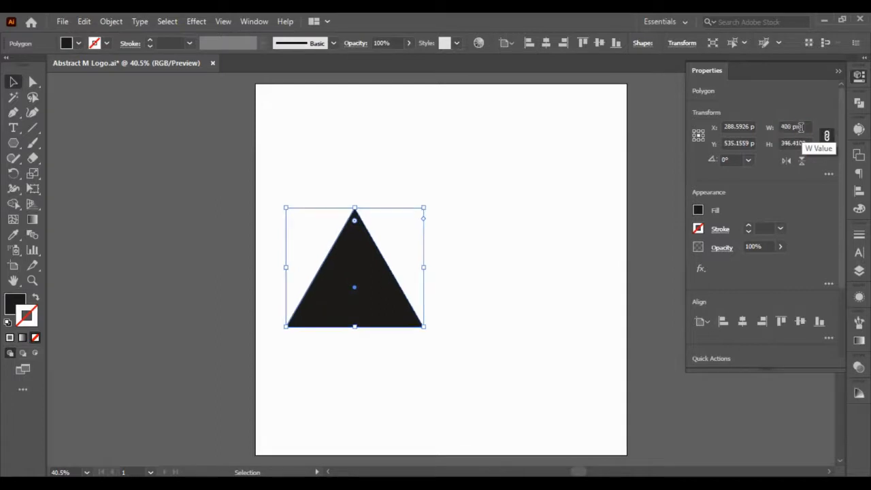
pyautogui.click(530, 238)
pyautogui.click(361, 275)
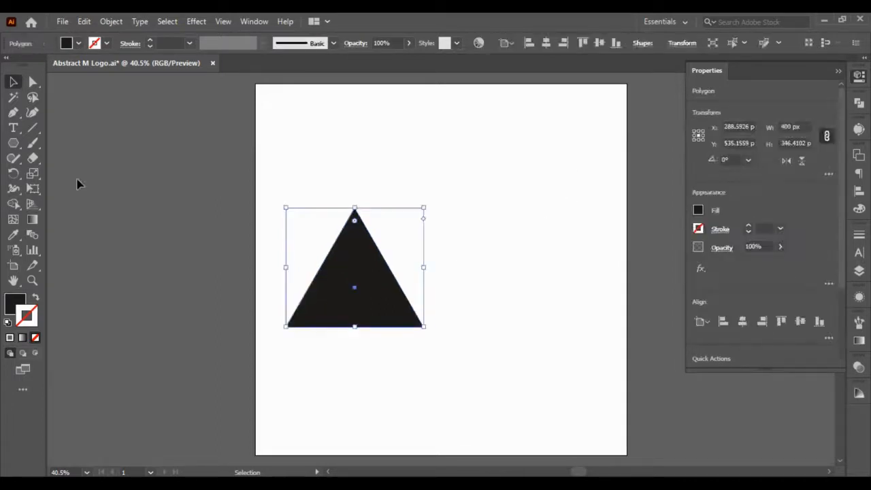
# - Draw a narrow upright black rectangle of about 78 by 361 px and place it just right of the triangle
pyautogui.click(78, 184)
pyautogui.click(12, 144)
pyautogui.rightClick(13, 144)
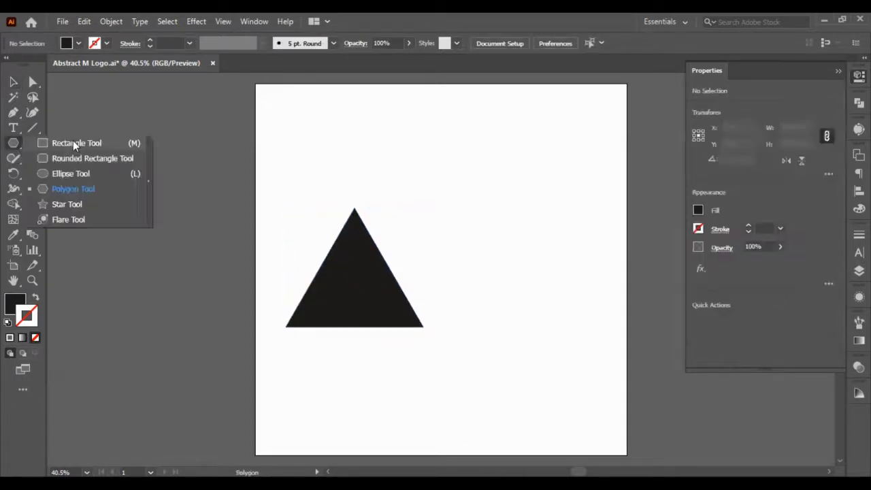
pyautogui.click(72, 140)
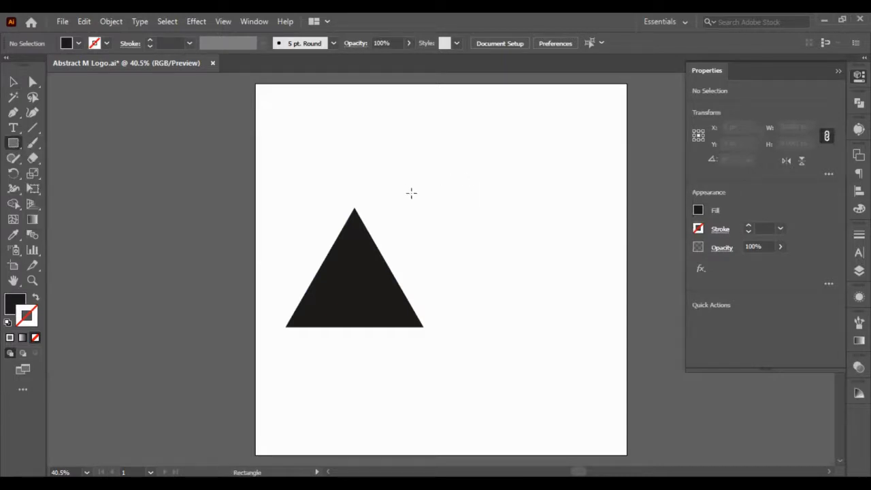
pyautogui.moveTo(410, 202); pyautogui.dragTo(438, 326)
pyautogui.press('v')
pyautogui.moveTo(422, 235); pyautogui.dragTo(452, 236)
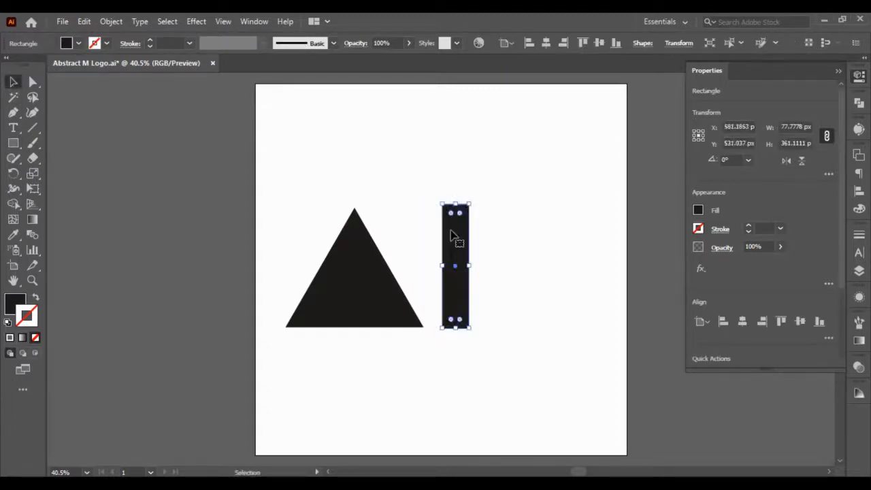
# - Copy the triangle's height value for use on the rectangle
pyautogui.click(797, 126)
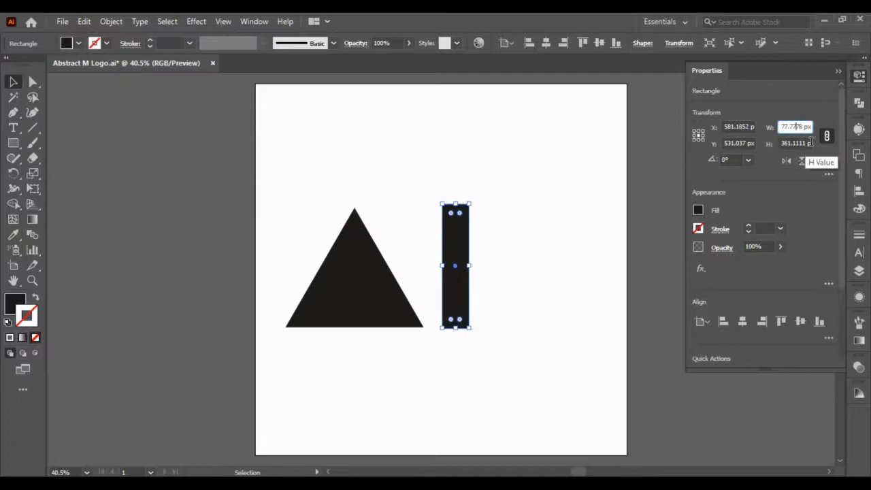
pyautogui.click(808, 142)
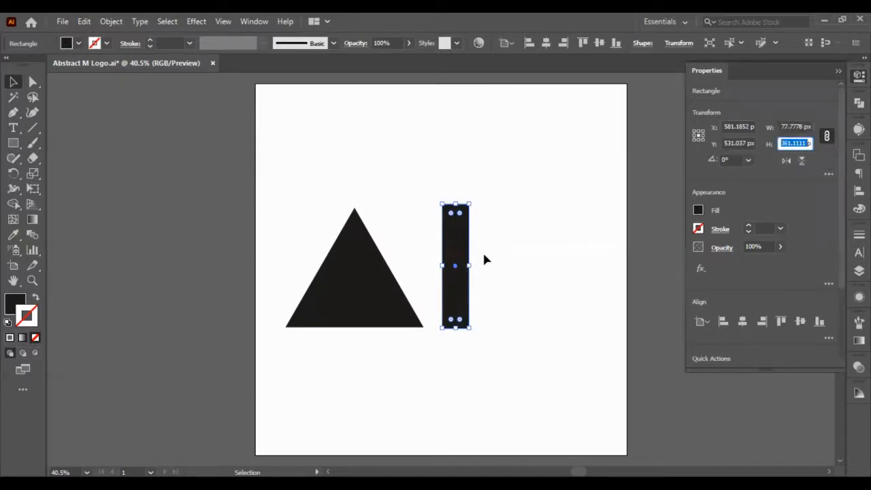
pyautogui.click(361, 307)
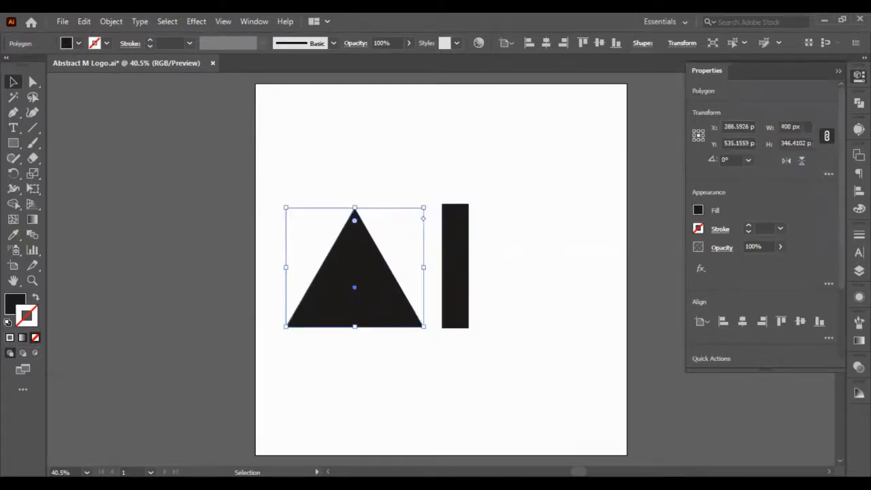
pyautogui.click(795, 142)
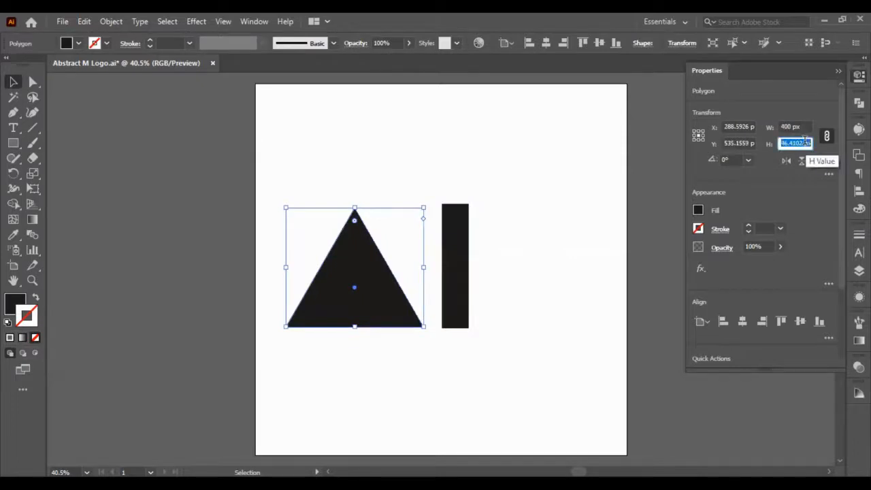
pyautogui.press('a')
# - Unlink the rectangle's width and height proportions and try to set its height to 346.4102 px
pyautogui.click(461, 241)
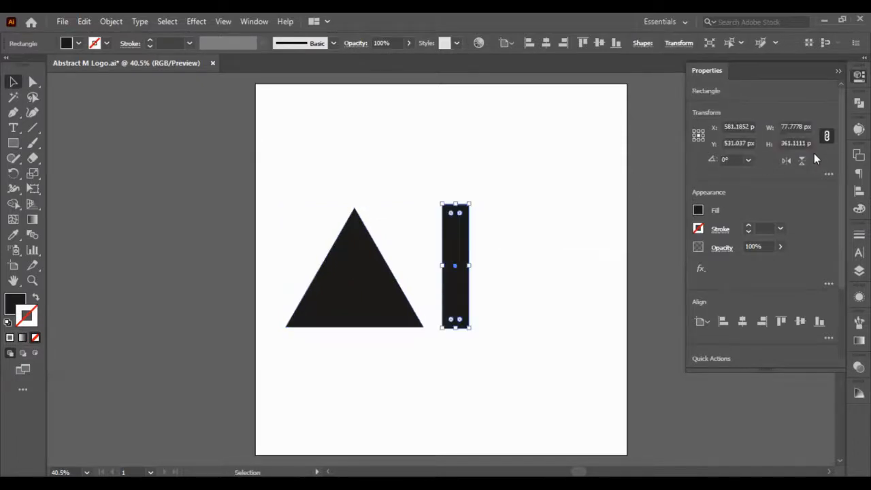
pyautogui.click(827, 138)
pyautogui.click(793, 143)
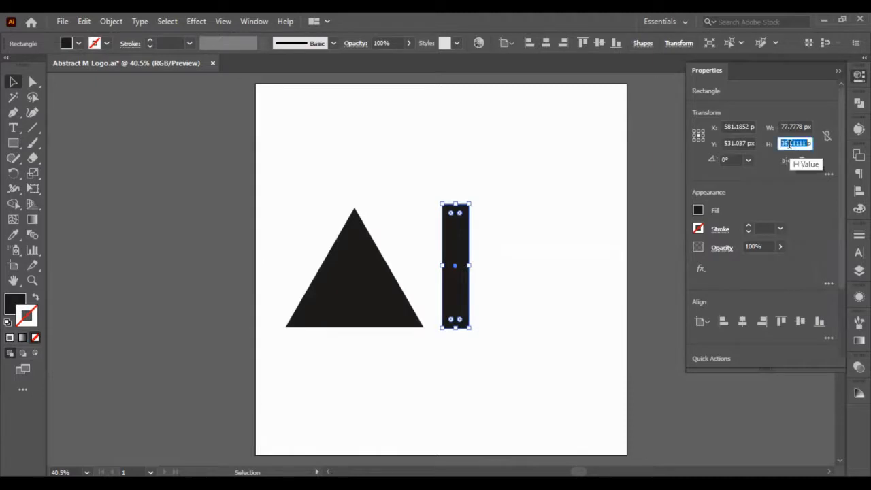
pyautogui.write('4102 pxpx')
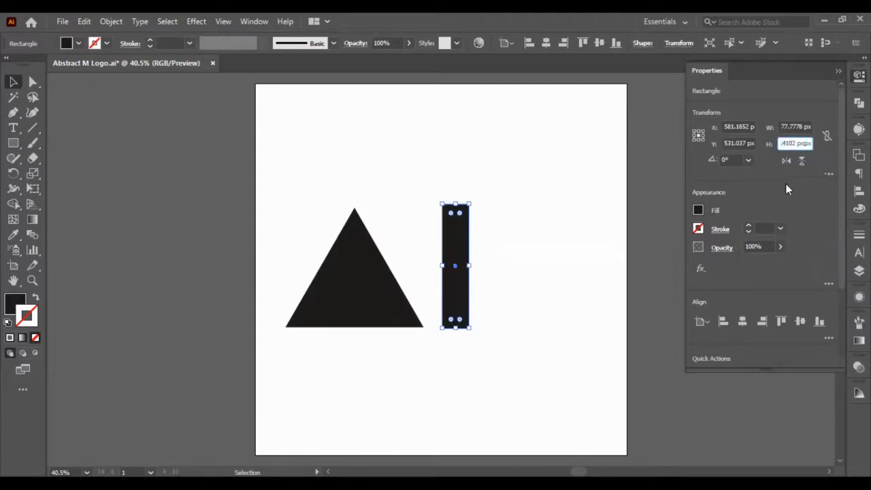
pyautogui.press('Return')
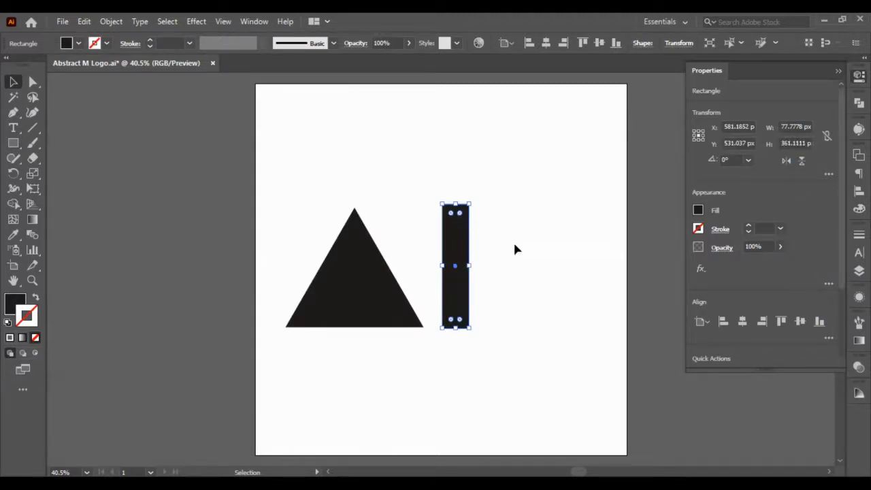
pyautogui.click(516, 247)
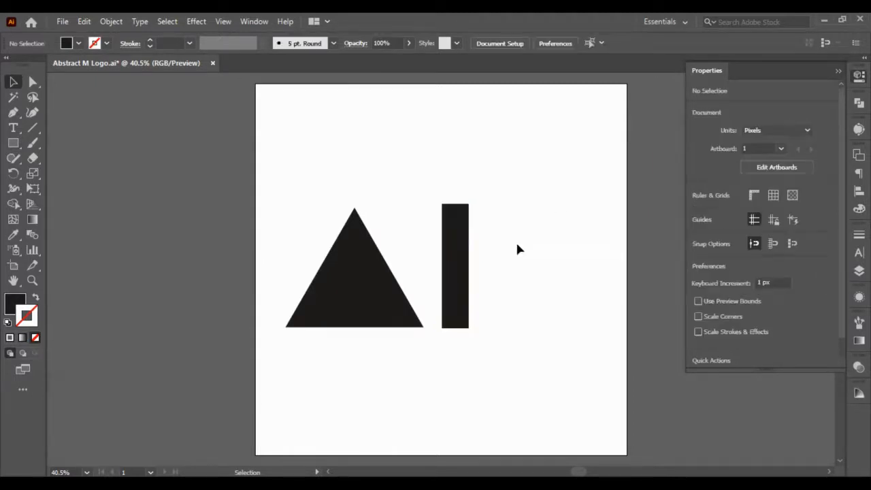
# - Set the rectangle's width to 80 px without scaling its height, and deselect it
pyautogui.click(458, 216)
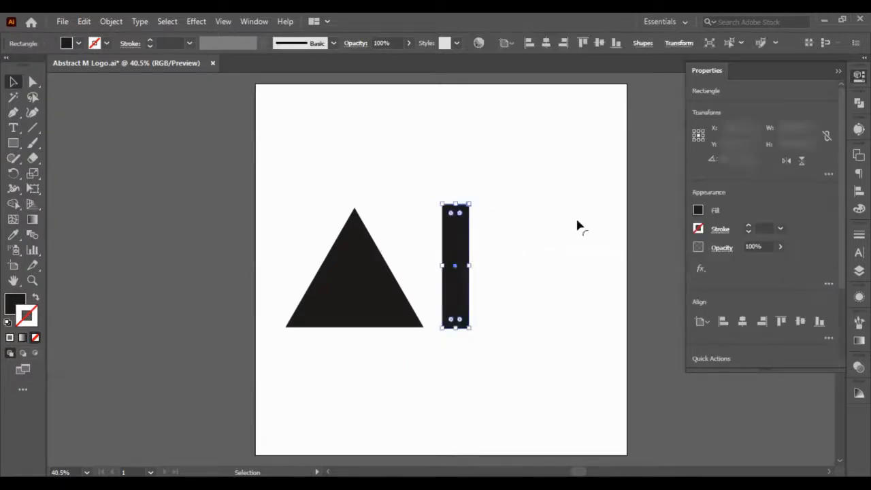
pyautogui.click(807, 125)
pyautogui.write('80')
pyautogui.press('Return')
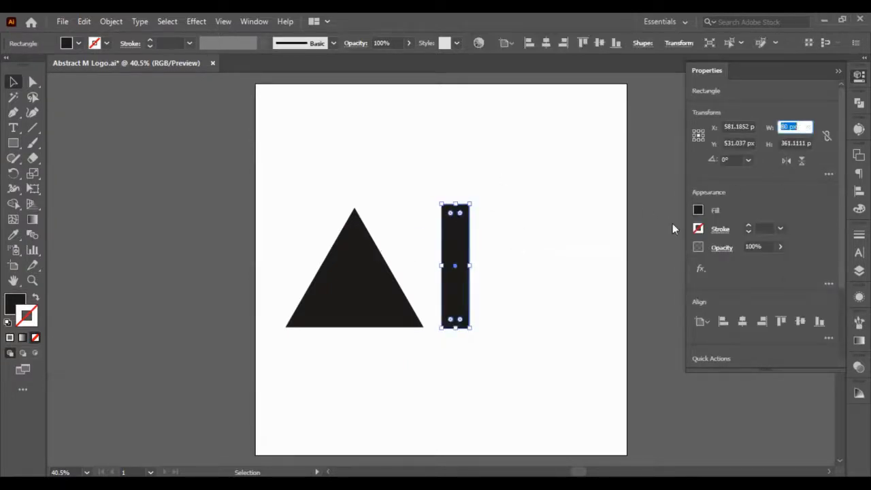
pyautogui.click(488, 257)
# - Align the rectangle's bottom edge to the triangle's base, using the triangle as the key object
pyautogui.click(459, 234)
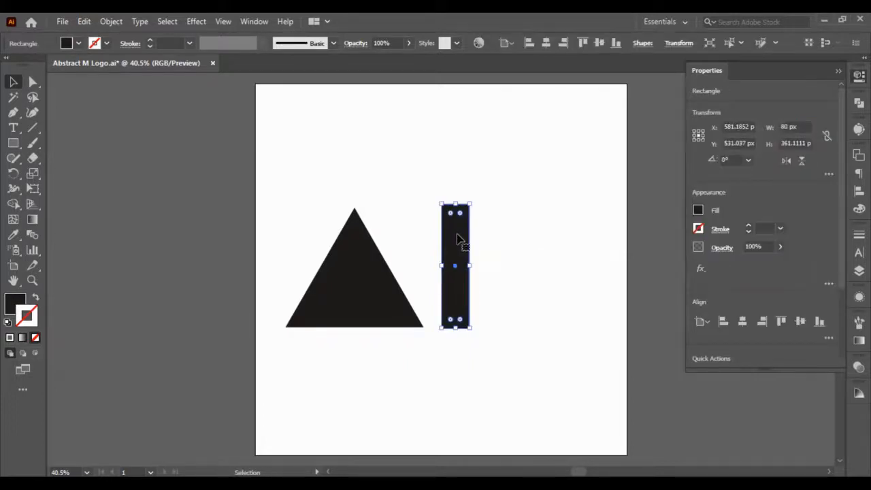
pyautogui.keyDown('shift'); pyautogui.click(365, 251); pyautogui.keyUp('shift')
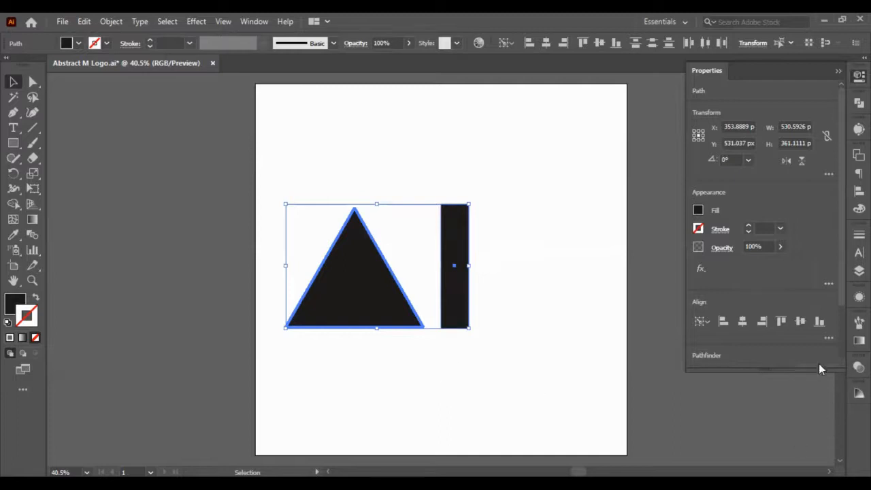
pyautogui.click(819, 321)
pyautogui.click(507, 249)
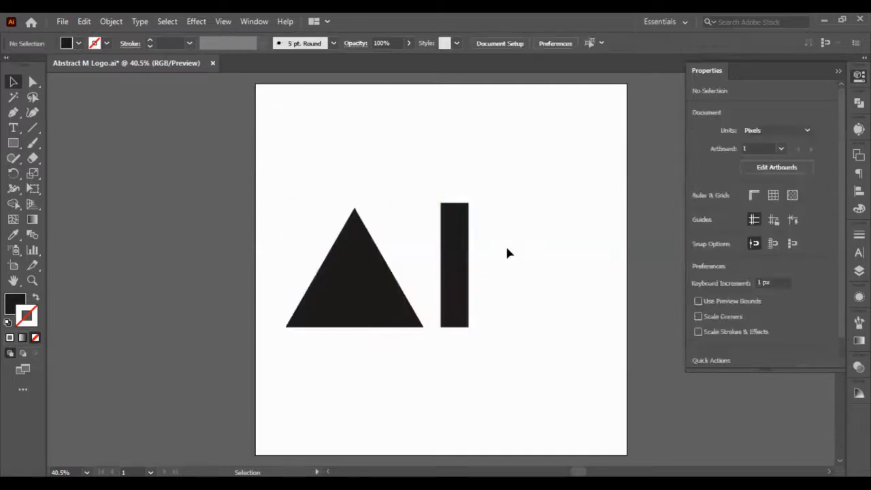
# - Duplicate the rectangle and place the copy in the empty space to its right, slightly lower
pyautogui.click(465, 233)
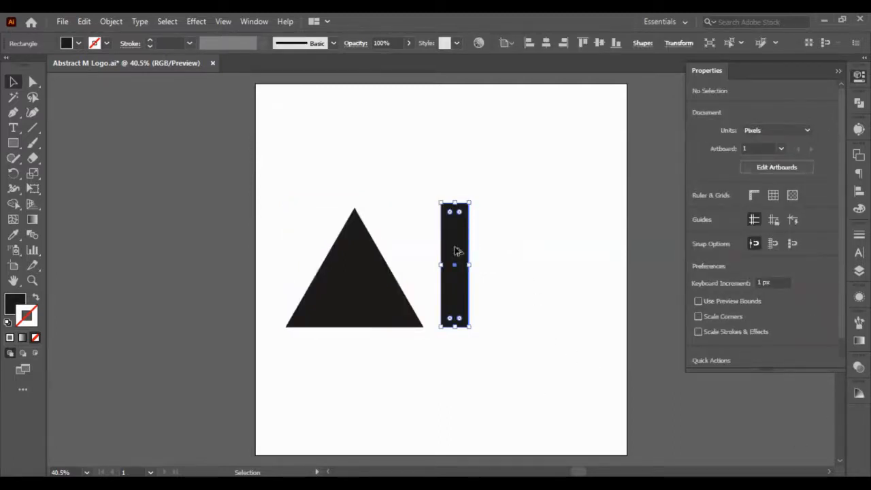
pyautogui.keyDown('alt'); pyautogui.moveTo(457, 251); pyautogui.dragTo(574, 275); pyautogui.keyUp('alt')
# - Slant the rectangle beside the triangle by shifting its two top anchor points left until the shape is 170 px wide
pyautogui.click(33, 82)
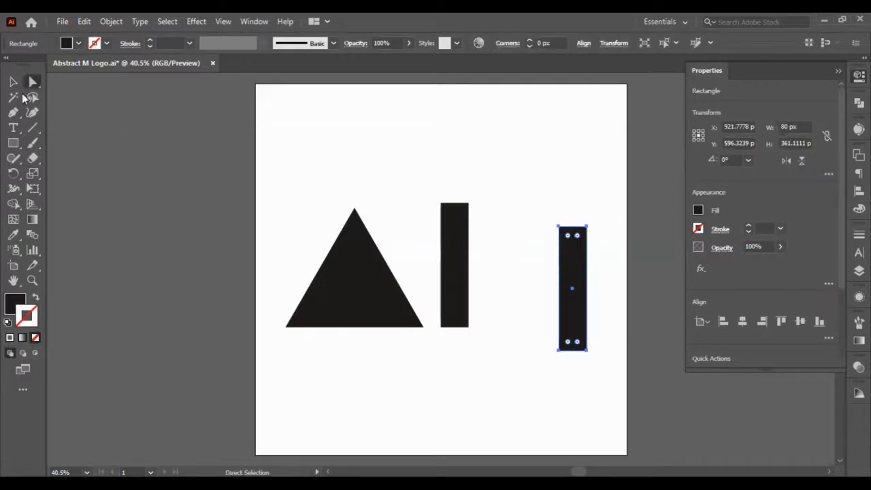
pyautogui.click(437, 181)
pyautogui.click(467, 251)
pyautogui.click(427, 171)
pyautogui.click(453, 211)
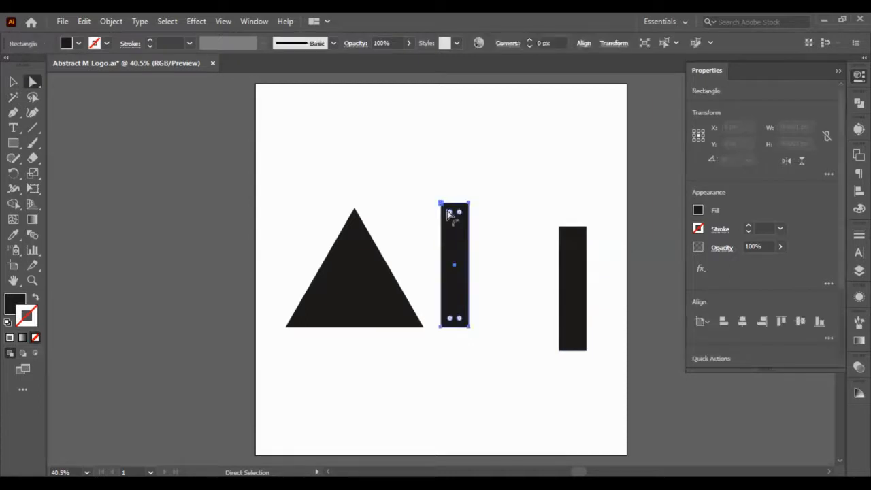
pyautogui.click(440, 204)
pyautogui.keyDown('shift'); pyautogui.click(468, 205); pyautogui.keyUp('shift')
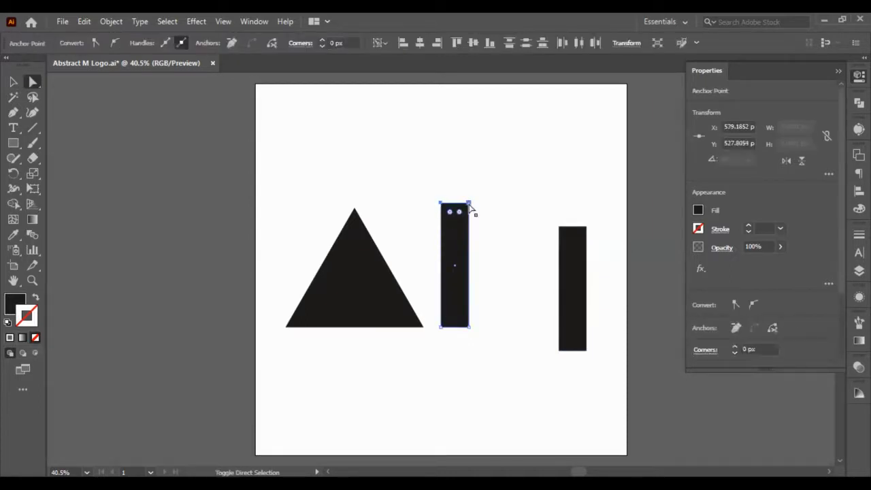
pyautogui.hotkey('shift', 'Left')
pyautogui.hotkey('shift', 'Left')
pyautogui.hotkey('shift', 'Left')
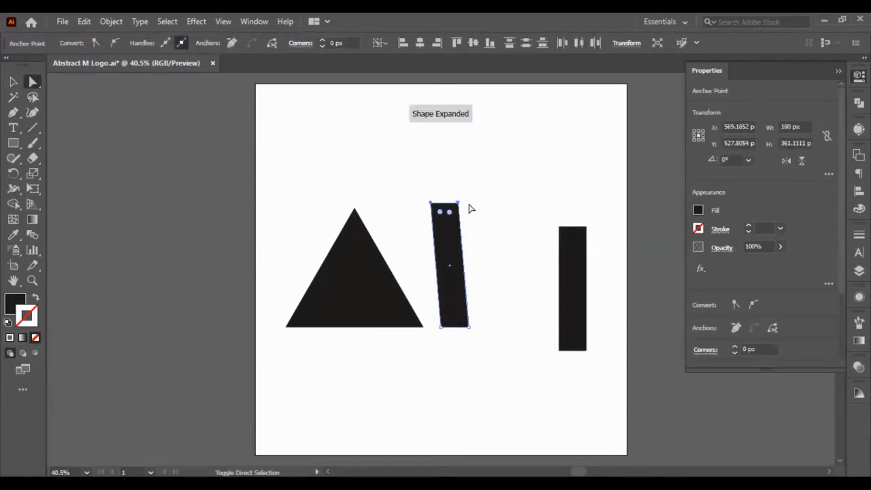
pyautogui.hotkey('shift', 'Left')
pyautogui.hotkey('shift', 'Left')
pyautogui.hotkey('shift', 'Left')
pyautogui.hotkey('shift', 'Left')
pyautogui.hotkey('shift', 'Left')
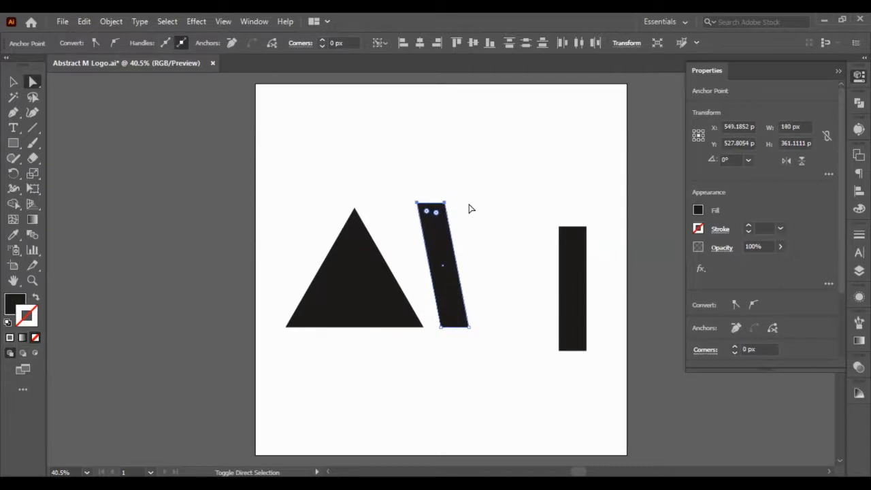
pyautogui.hotkey('shift', 'Left')
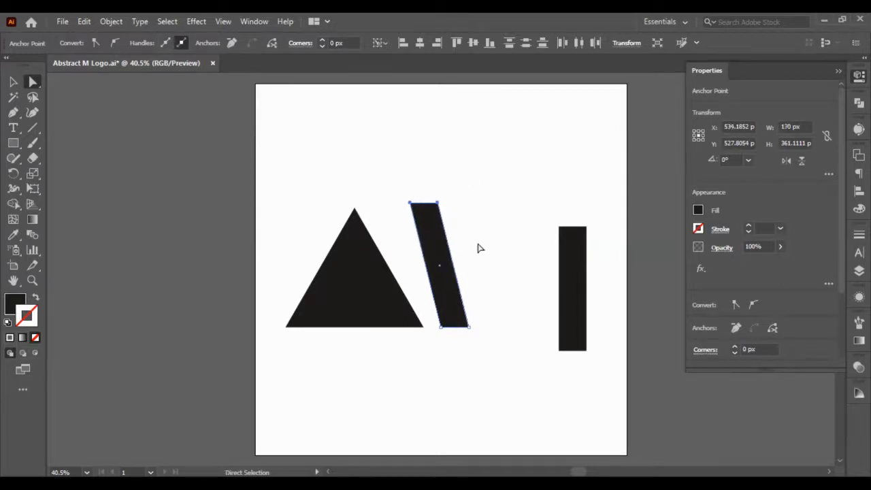
# - Shift the slanted bar's two bottom anchor points right until the shape is 220 px wide
pyautogui.click(465, 334)
pyautogui.click(469, 329)
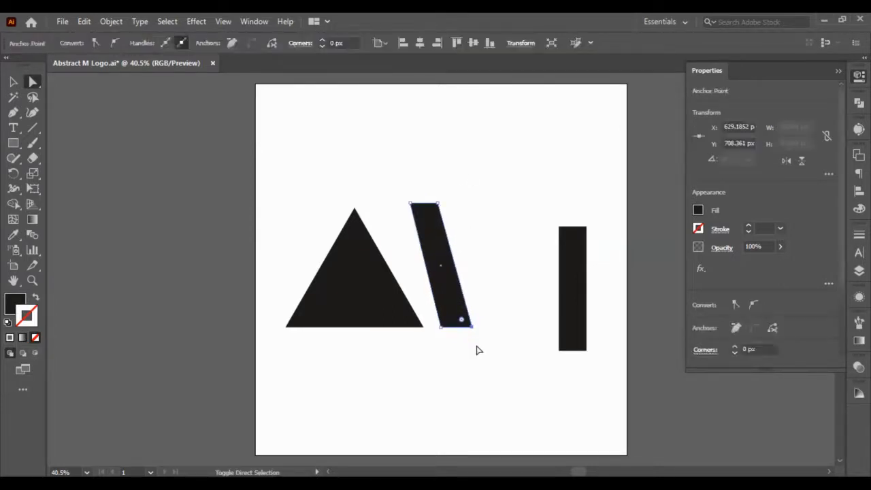
pyautogui.click(442, 327)
pyautogui.hotkey('shift', 'Right')
pyautogui.moveTo(502, 347); pyautogui.dragTo(438, 316)
pyautogui.hotkey('shift', 'Right')
pyautogui.hotkey('shift', 'Right')
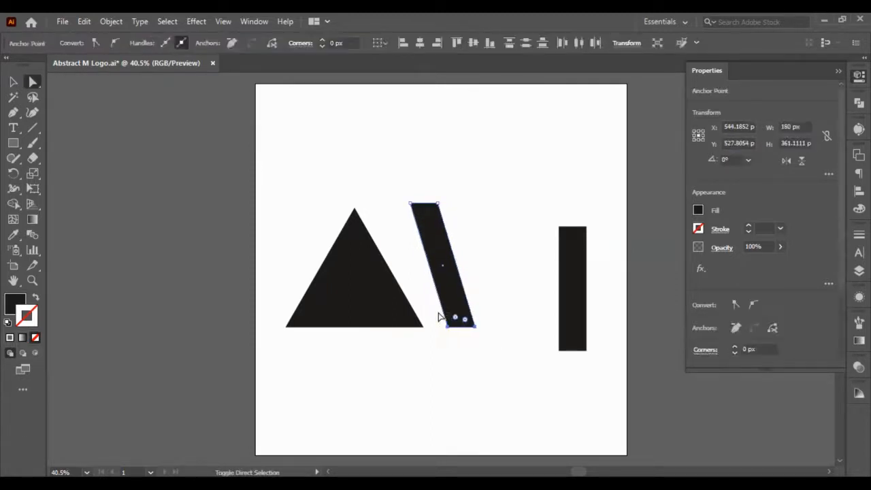
pyautogui.hotkey('shift', 'Right')
pyautogui.hotkey('shift', 'Right')
# - Shift the bar's two top anchor points 20 px further left to increase its slant
pyautogui.moveTo(394, 185); pyautogui.dragTo(464, 229)
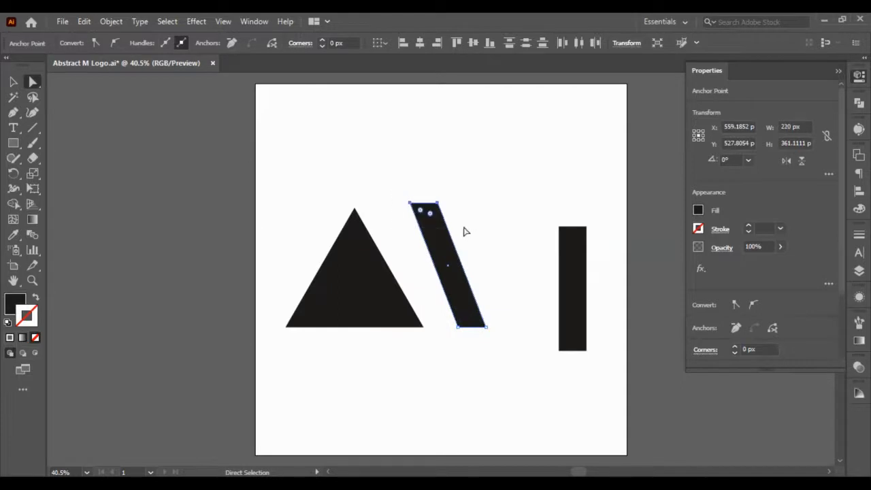
pyautogui.hotkey('shift', 'Left')
pyautogui.hotkey('shift', 'Left')
# - Thicken the bar by shifting its right slanted edge outward until the shape is 250 px wide overall
pyautogui.click(482, 286)
pyautogui.click(469, 293)
pyautogui.hotkey('shift', 'Left')
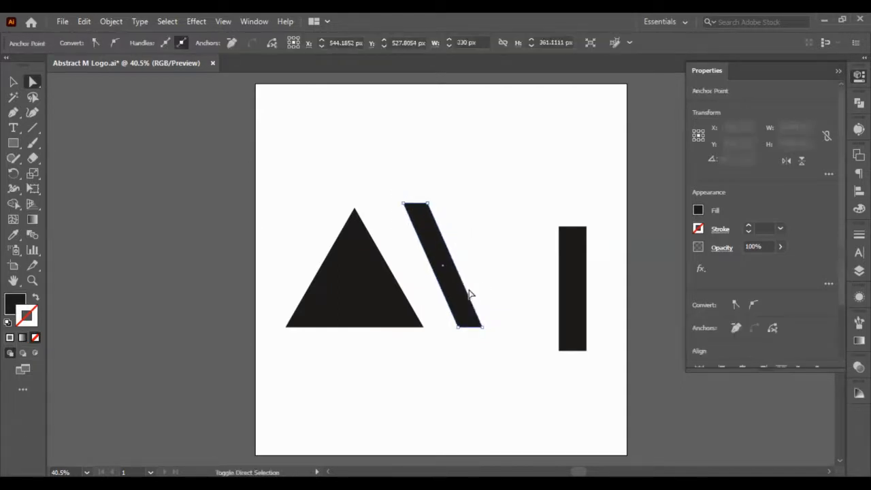
pyautogui.hotkey('shift', 'Left')
pyautogui.hotkey('shift', 'Right')
pyautogui.hotkey('shift', 'Right')
pyautogui.hotkey('shift', 'Right')
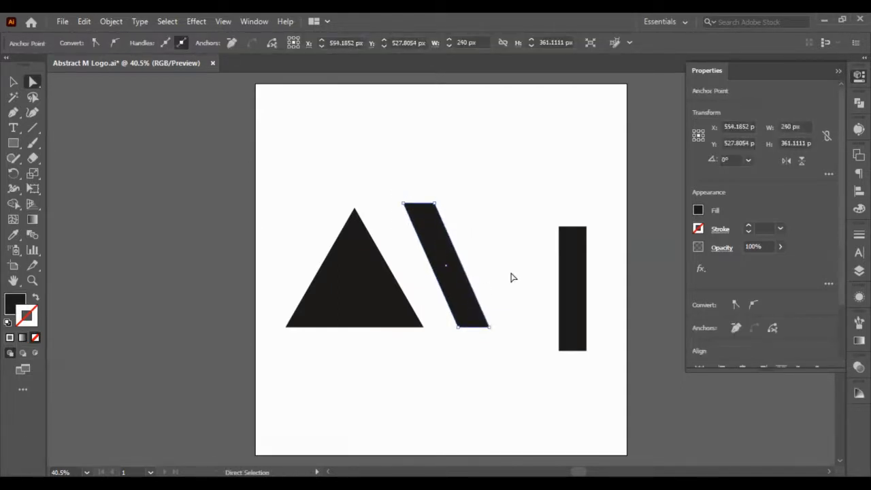
# - Move the whole slanted bar left beside the triangle's right side, leaving a narrow gap at the base
pyautogui.click(511, 274)
pyautogui.press('v')
pyautogui.click(443, 230)
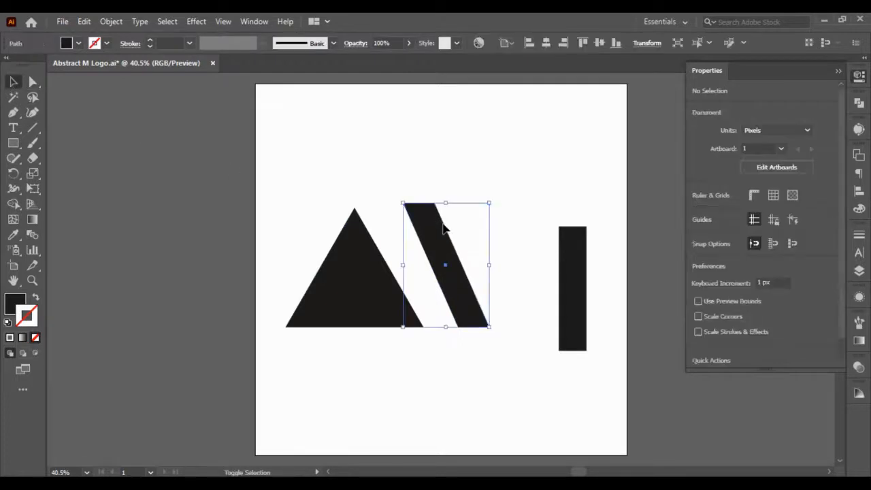
pyautogui.hotkey('shift', 'Left')
pyautogui.hotkey('shift', 'Left')
pyautogui.hotkey('shift', 'Left')
pyautogui.hotkey('shift', 'Left')
pyautogui.hotkey('shift', 'Left')
pyautogui.hotkey('shift', 'Left')
pyautogui.hotkey('shift', 'Left')
pyautogui.hotkey('shift', 'Left')
pyautogui.hotkey('shift', 'Left')
pyautogui.hotkey('shift', 'Left')
pyautogui.hotkey('shift', 'Left')
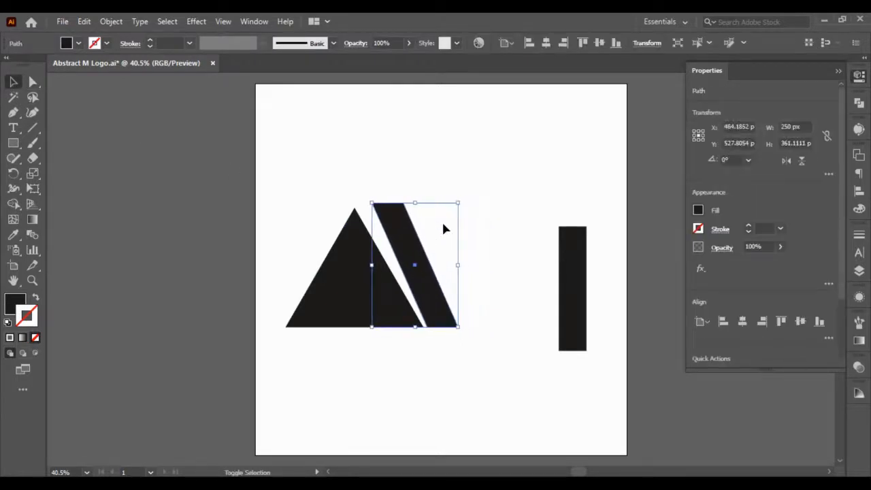
pyautogui.hotkey('shift', 'Right')
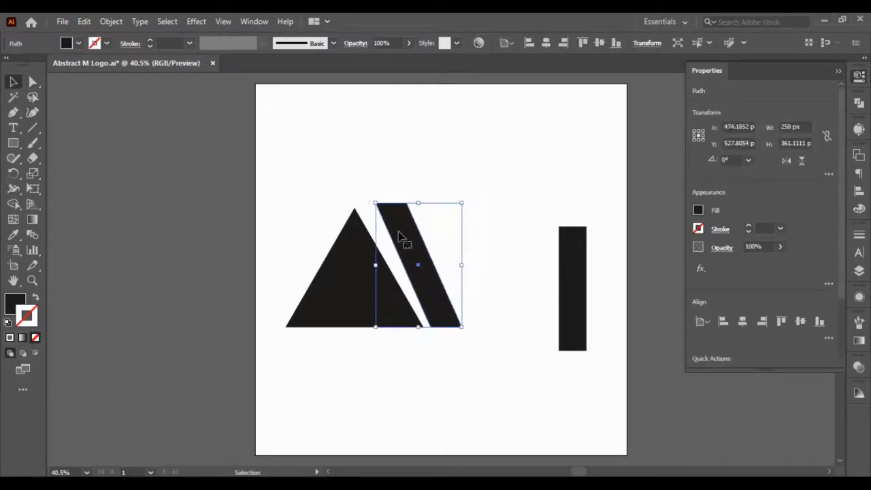
# - Shift the bar's two top anchor points 10 px left and 20 px down, close to the level of the triangle's apex
pyautogui.click(33, 82)
pyautogui.click(376, 202)
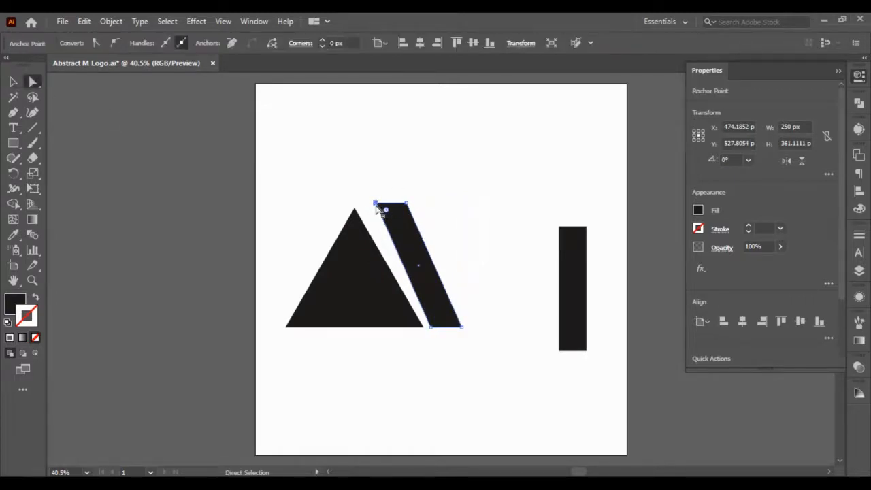
pyautogui.keyDown('shift'); pyautogui.click(407, 203); pyautogui.keyUp('shift')
pyautogui.hotkey('shift', 'Left')
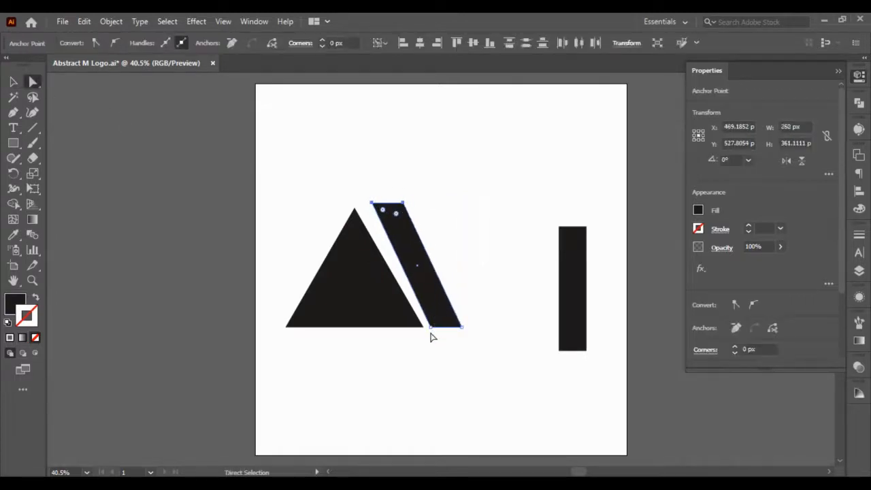
pyautogui.hotkey('shift', 'Down')
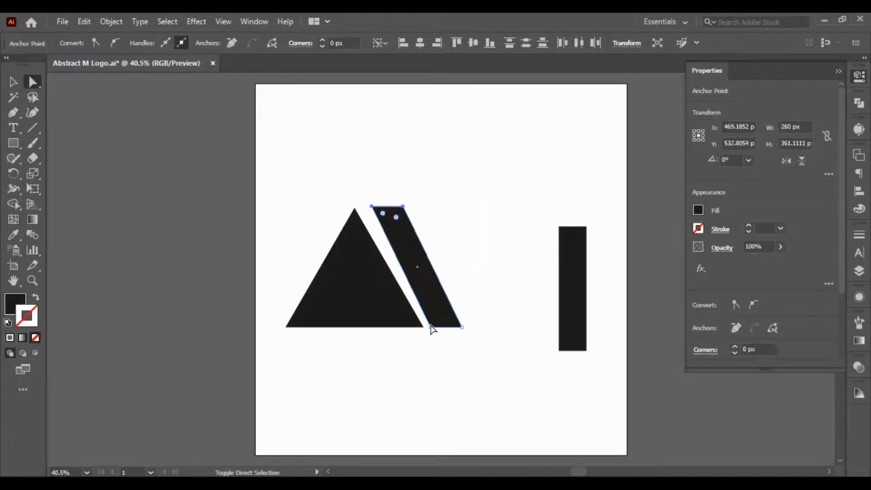
pyautogui.hotkey('shift', 'Down')
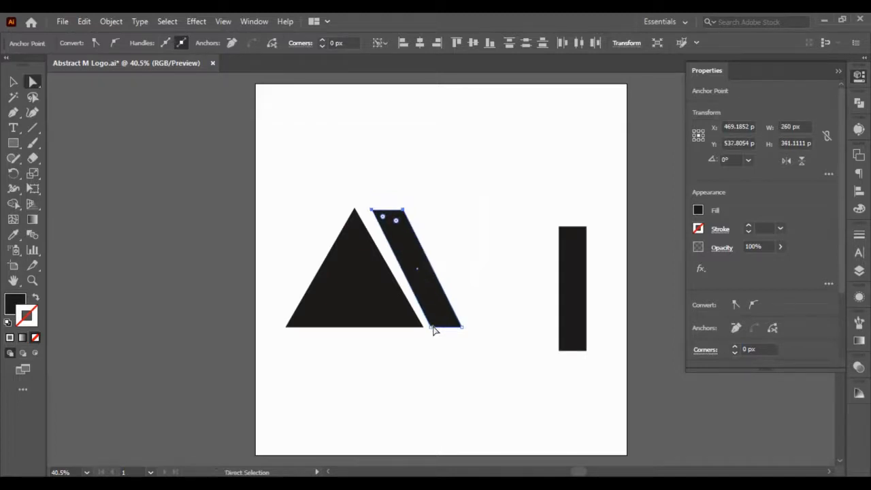
# - Shift the bar's two bottom anchor points right until the shape is 290 px wide, and deselect it
pyautogui.click(431, 327)
pyautogui.keyDown('shift'); pyautogui.click(462, 327); pyautogui.keyUp('shift')
pyautogui.hotkey('shift', 'Right')
pyautogui.hotkey('shift', 'Right')
pyautogui.hotkey('shift', 'Right')
pyautogui.hotkey('shift', 'Right')
pyautogui.hotkey('shift', 'Right')
pyautogui.hotkey('shift', 'Right')
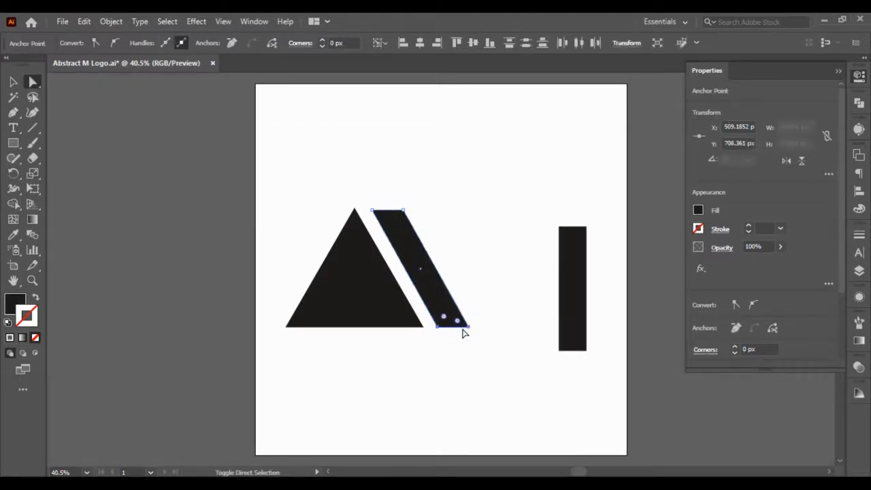
pyautogui.click(469, 349)
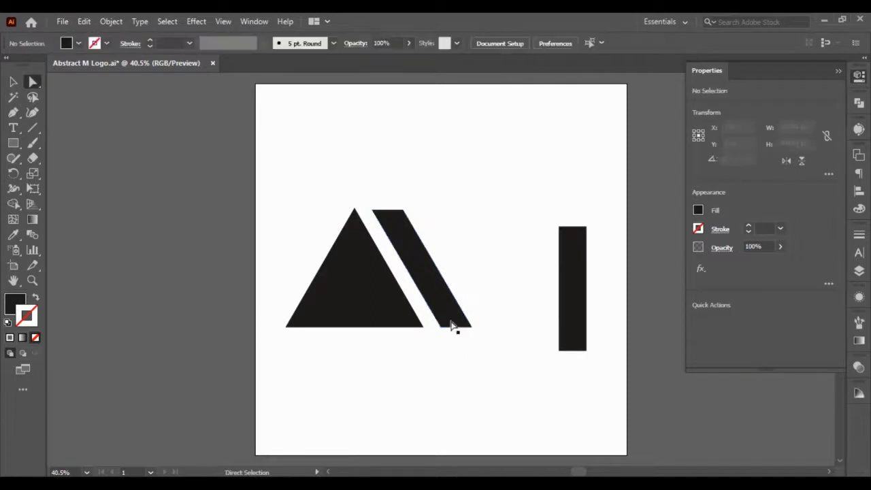
# - Show the rulers and place a horizontal guide at the triangle's apex
pyautogui.click(399, 236)
pyautogui.moveTo(419, 218); pyautogui.dragTo(420, 221)
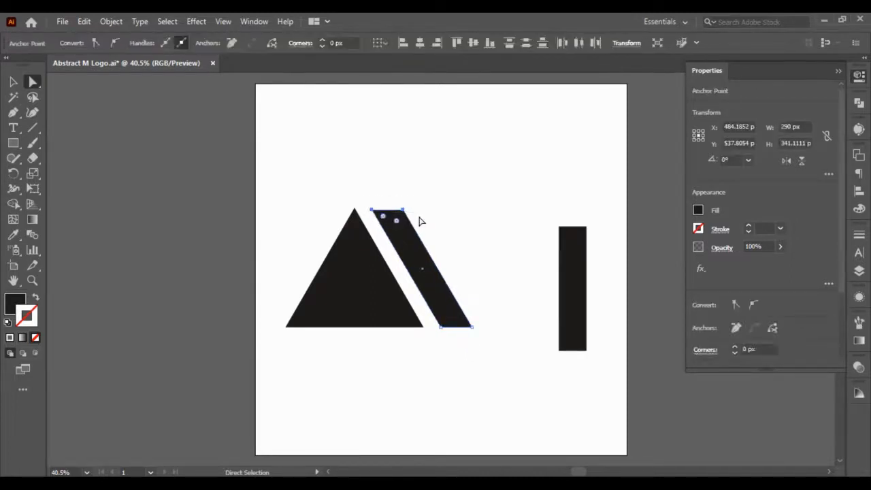
pyautogui.scroll(7, 354, 224)
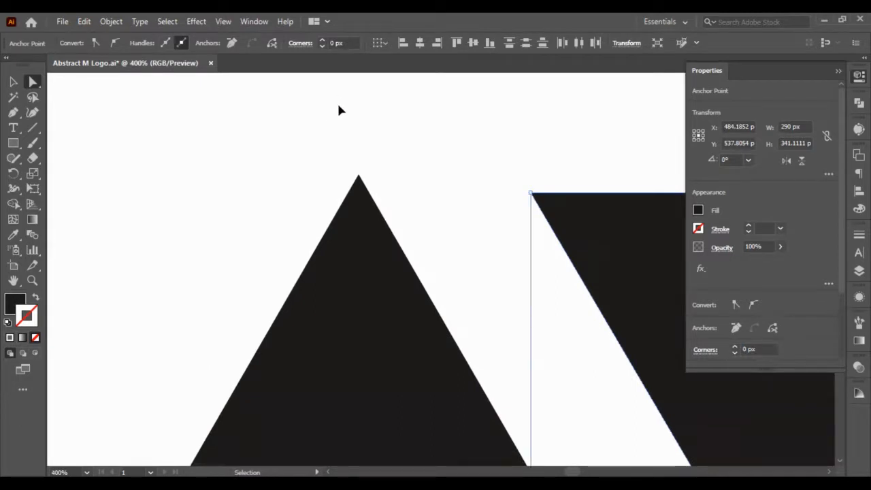
pyautogui.hotkey('ctrl', 'r')
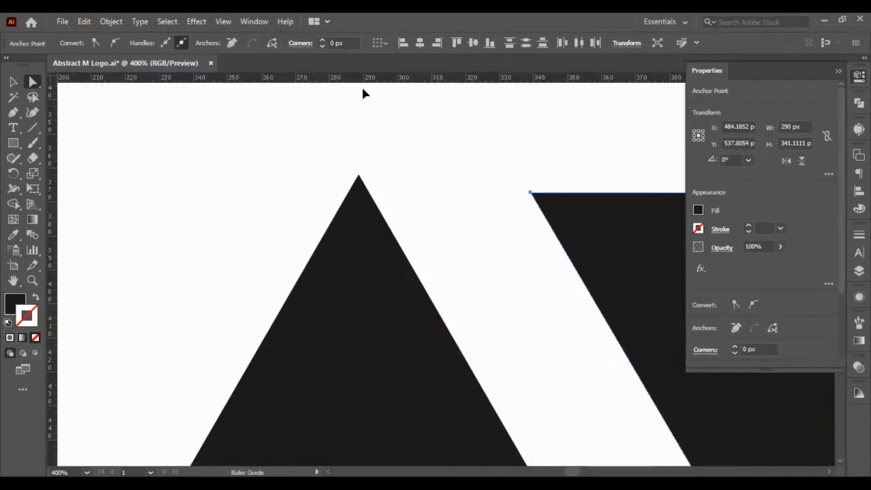
pyautogui.moveTo(362, 94); pyautogui.dragTo(383, 177)
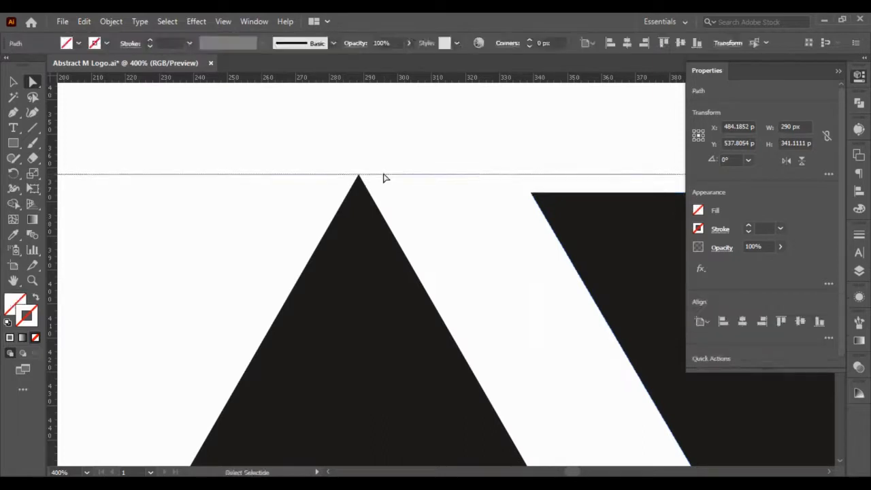
# - Nudge the bar's two top anchor points up to the guide and left, making it 306 px wide and 346.1111 px high
pyautogui.hscroll(3, 396, 180)
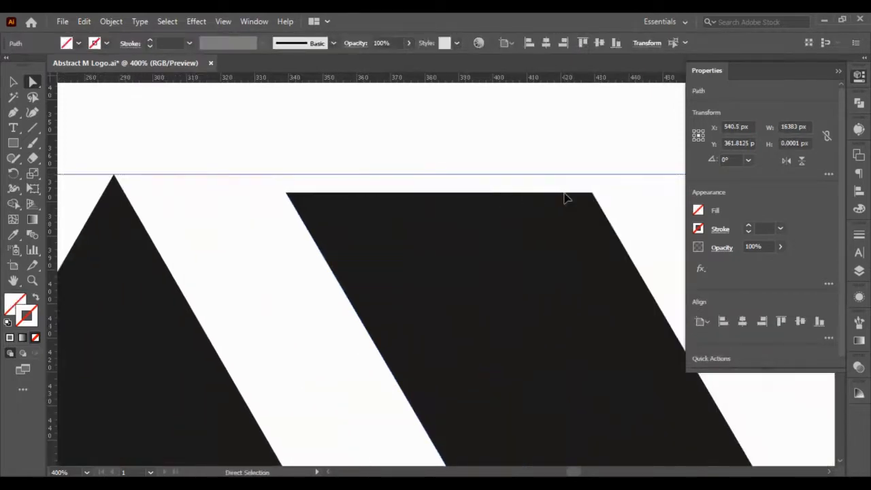
pyautogui.click(590, 195)
pyautogui.click(593, 195)
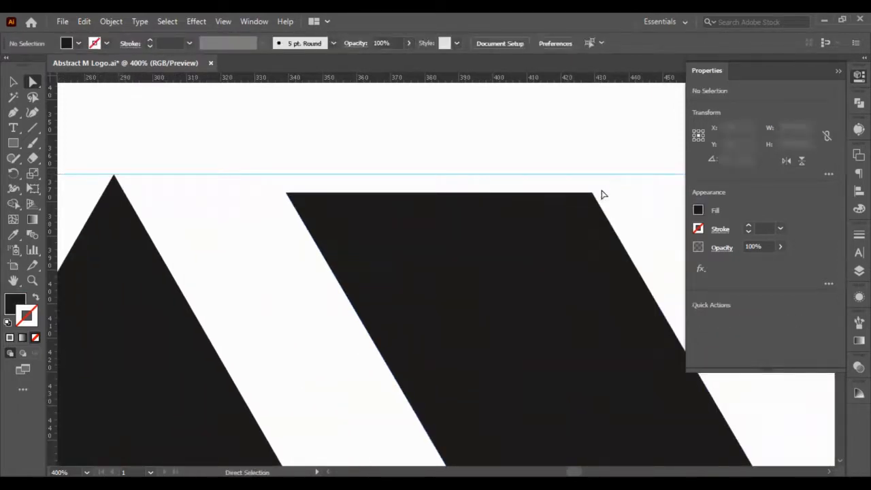
pyautogui.moveTo(602, 190); pyautogui.dragTo(170, 202)
pyautogui.hotkey('shift', 'Up')
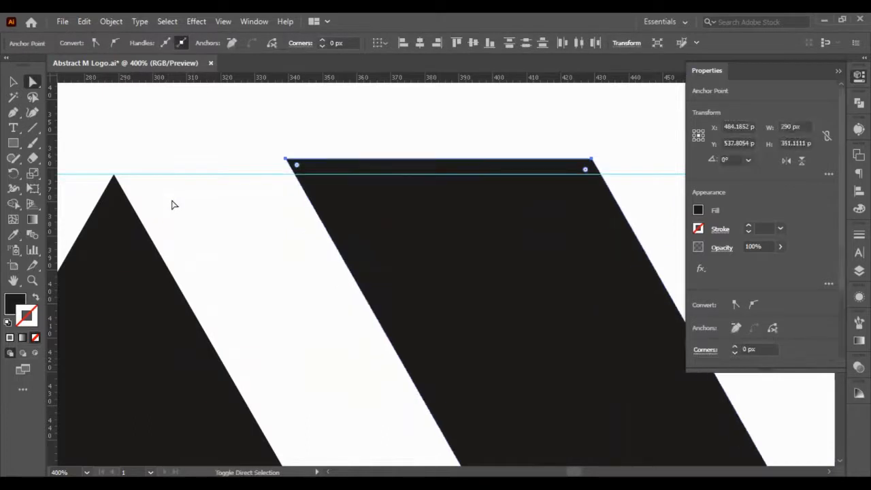
pyautogui.hotkey('shift', 'Left')
pyautogui.hotkey('shift', 'Down')
pyautogui.press('Up')
pyautogui.press('Up')
pyautogui.press('Left')
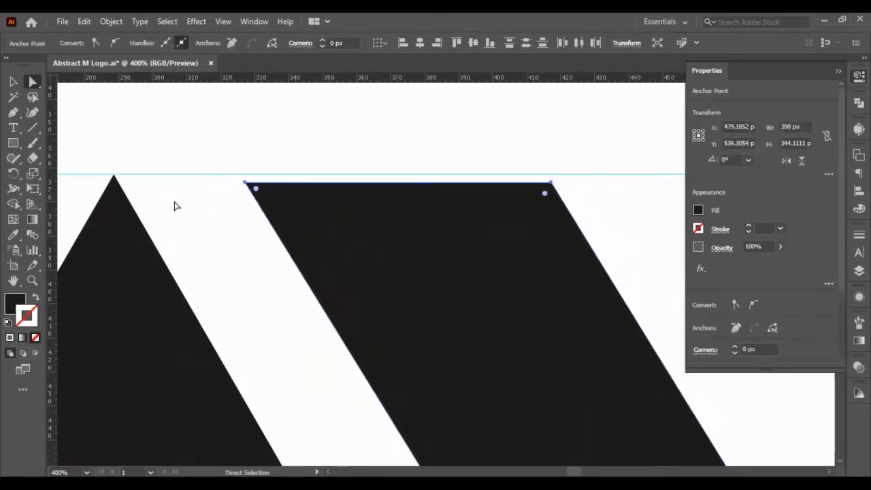
pyautogui.press('Left')
pyautogui.press('Left')
pyautogui.press('Up')
pyautogui.press('Up')
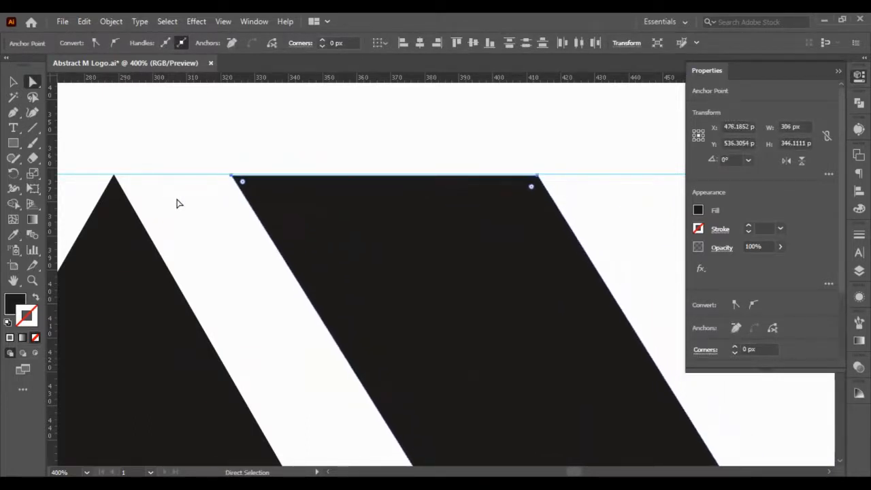
pyautogui.press('Up')
pyautogui.press('Left')
# - Shift the bar's two bottom anchor points 10 px left to make it 296 px wide, and deselect it
pyautogui.scroll(-1, 200, 237)
pyautogui.scroll(-7, 201, 235)
pyautogui.scroll(2, 232, 300)
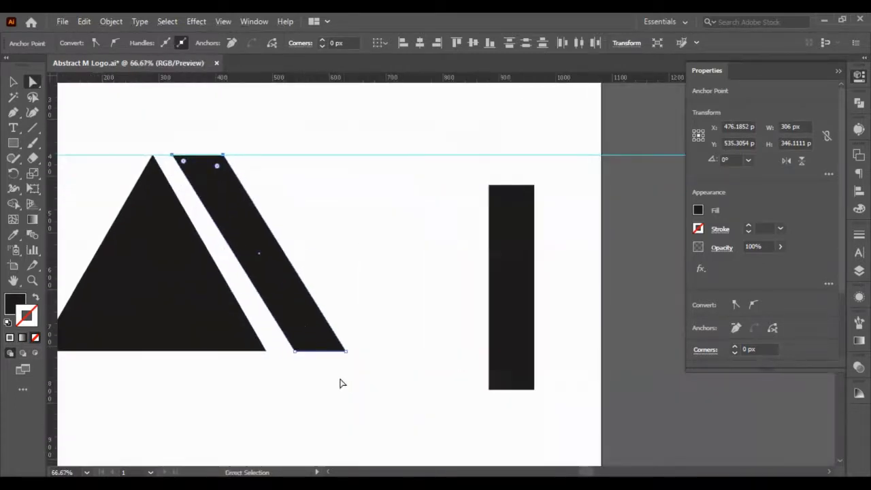
pyautogui.click(304, 376)
pyautogui.moveTo(367, 374); pyautogui.dragTo(283, 312)
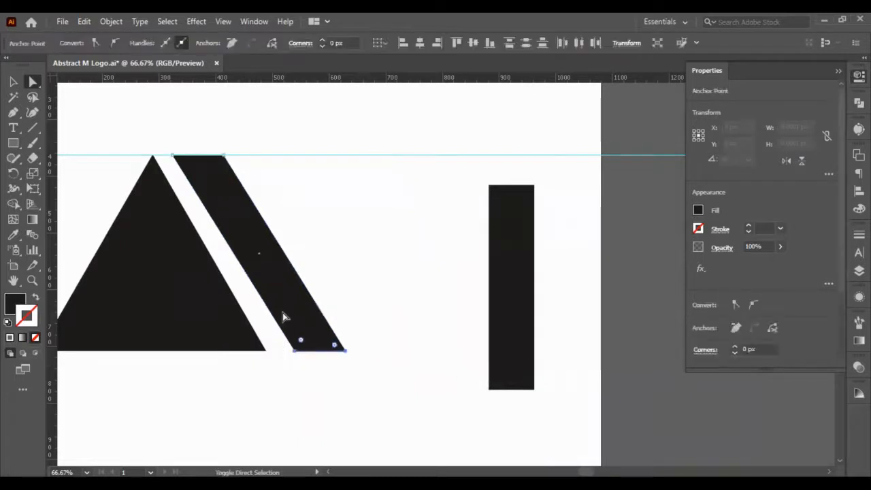
pyautogui.hotkey('shift', 'Left')
pyautogui.click(377, 313)
pyautogui.hscroll(-3, 274, 320)
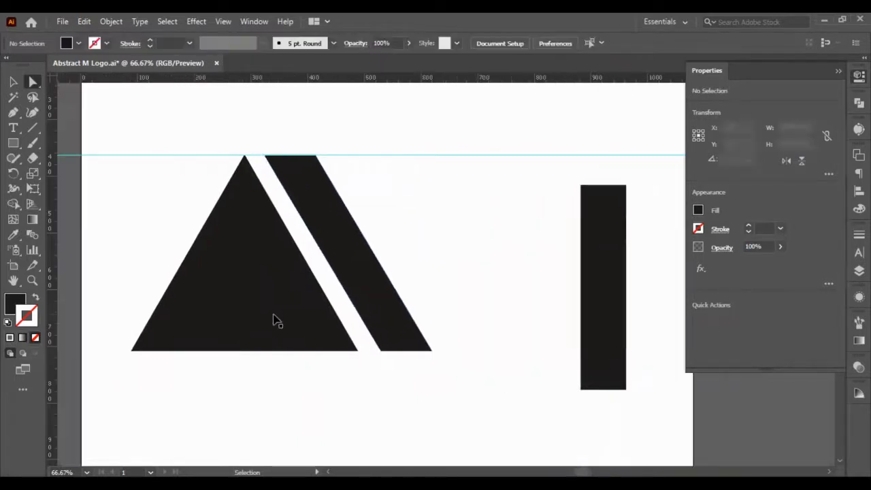
# - Duplicate the slanted bar in place and shift the copy 100 px right
pyautogui.click(13, 81)
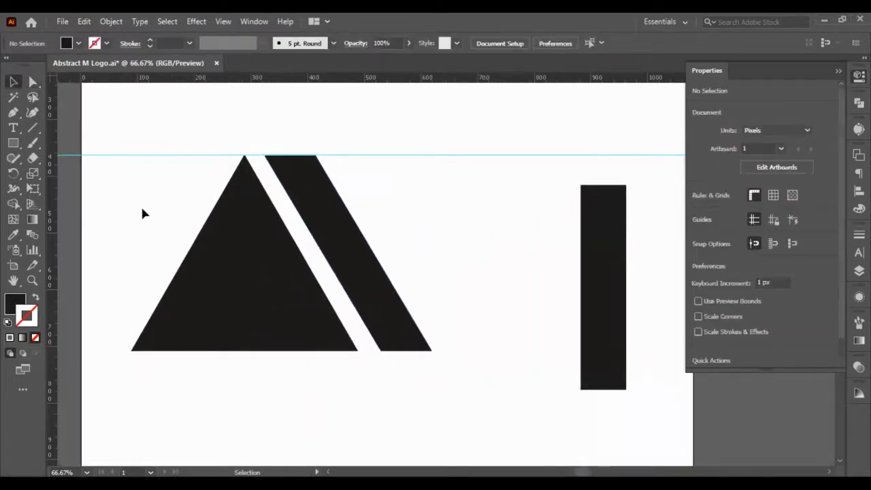
pyautogui.click(349, 249)
pyautogui.press('a')
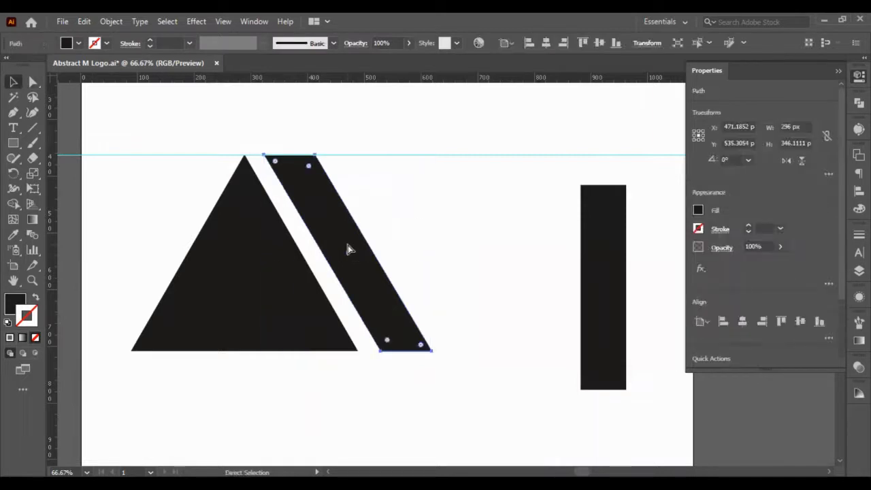
pyautogui.press('v')
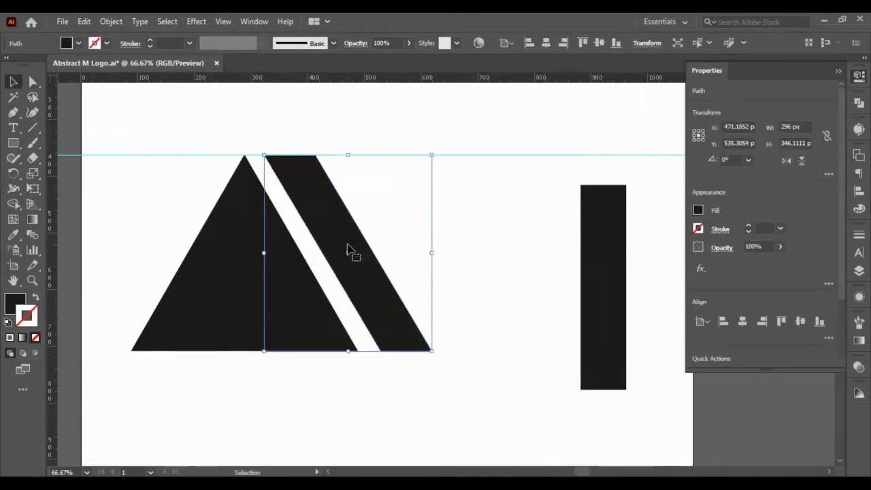
pyautogui.press('a')
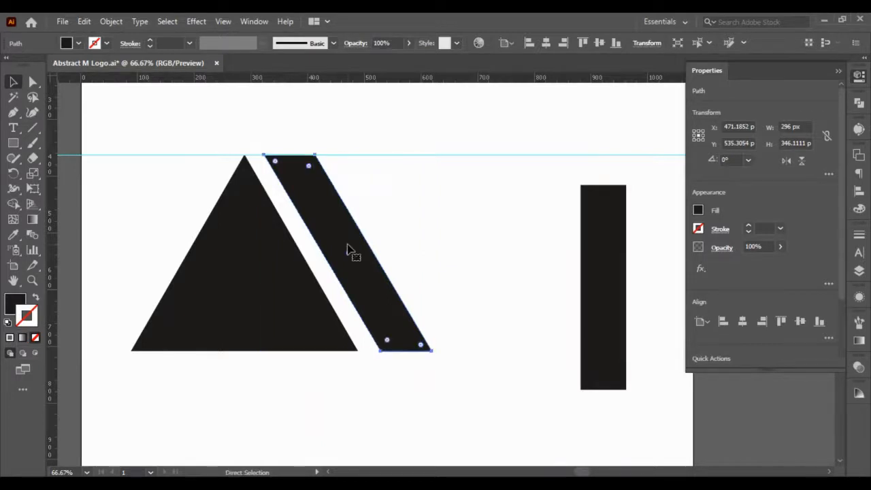
pyautogui.hotkey('ctrl', 'f')
pyautogui.hotkey('shift', 'Right')
pyautogui.hotkey('shift', 'Right')
pyautogui.hotkey('shift', 'Right')
pyautogui.hotkey('shift', 'Right')
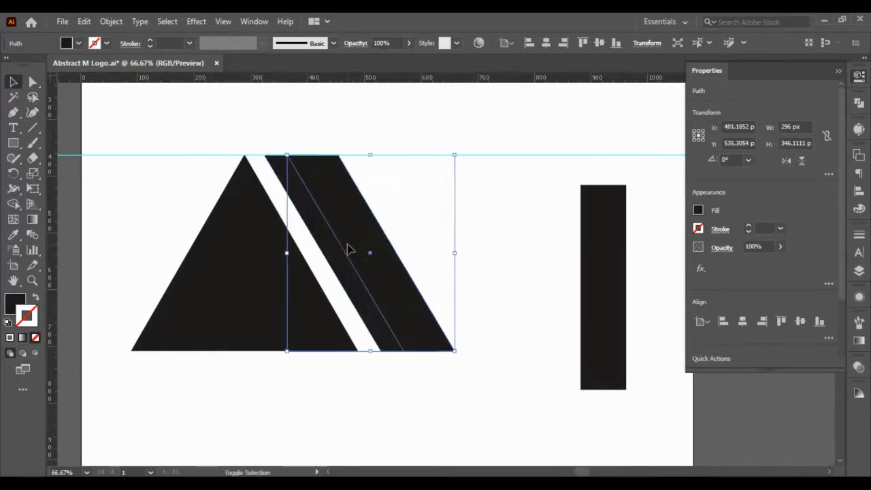
pyautogui.hotkey('shift', 'Right')
pyautogui.hotkey('shift', 'Right')
pyautogui.hotkey('shift', 'Right')
pyautogui.hotkey('shift', 'Right')
pyautogui.hotkey('shift', 'Right')
pyautogui.hotkey('shift', 'Right')
pyautogui.hotkey('shift', 'Right')
pyautogui.hotkey('shift', 'Right')
pyautogui.hotkey('shift', 'Right')
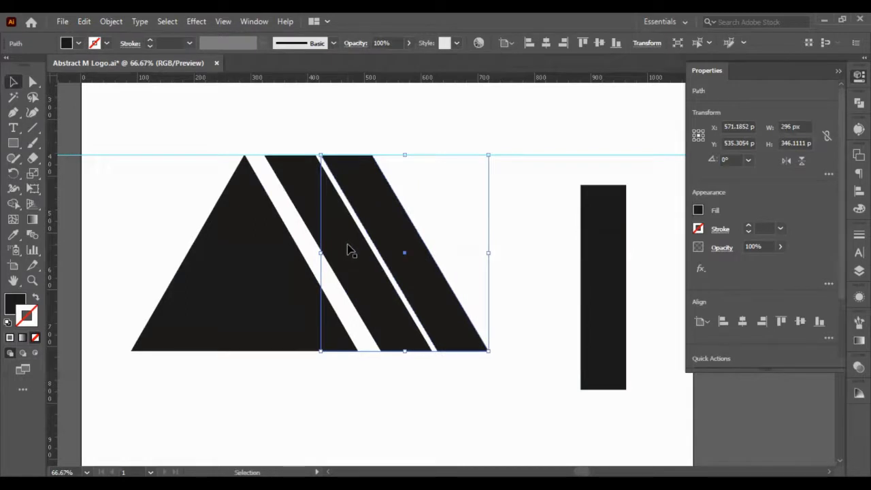
# - Nudge the copied bar 10 px left until it meets the original bar's edge, and deselect it
pyautogui.press('Left')
pyautogui.press('Left')
pyautogui.press('Left')
pyautogui.press('Left')
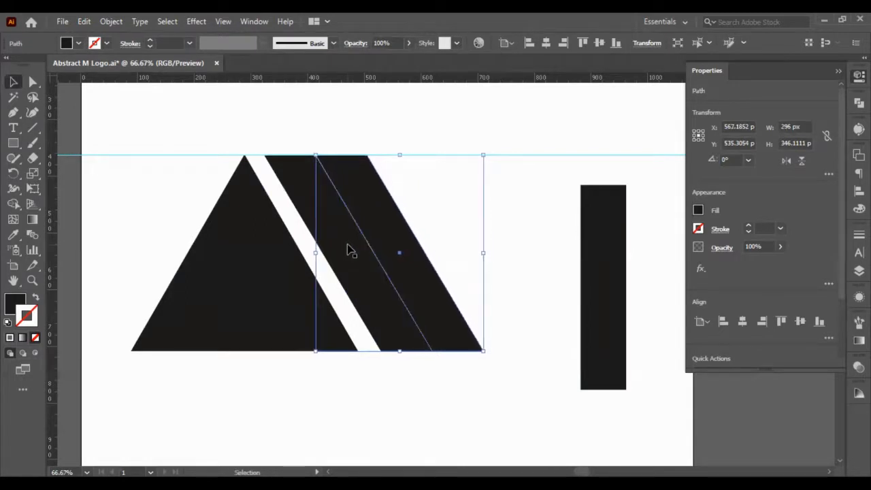
pyautogui.press('Left')
pyautogui.press('Left')
pyautogui.press('Left')
pyautogui.press('Left')
pyautogui.press('Left')
pyautogui.press('Left')
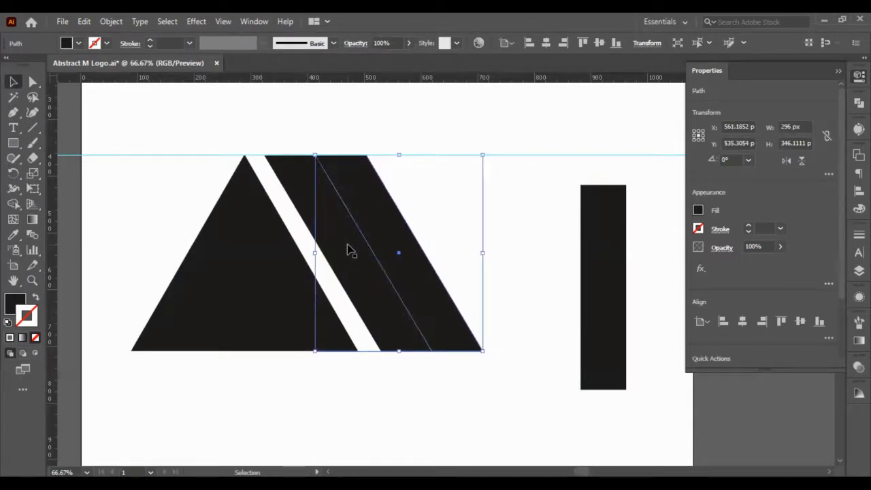
pyautogui.click(387, 366)
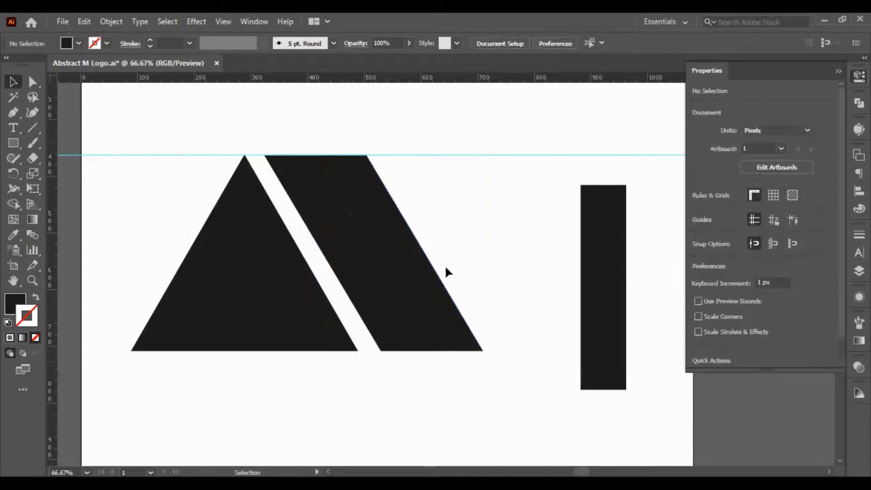
# - Shift the copied bar right to X 596.1852 px to leave a gap beside the original bar, and deselect it
pyautogui.click(387, 287)
pyautogui.click(402, 283)
pyautogui.hotkey('shift', 'Right')
pyautogui.hotkey('shift', 'Right')
pyautogui.hotkey('shift', 'Right')
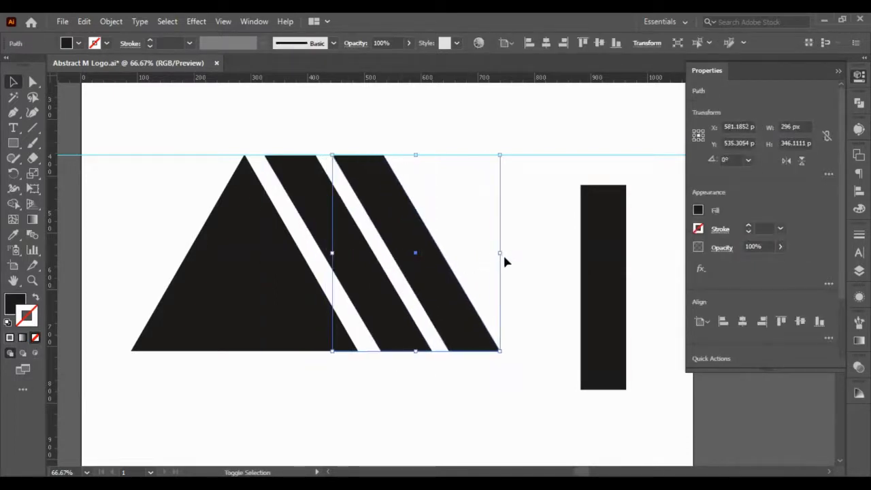
pyautogui.hotkey('shift', 'Right')
pyautogui.click(530, 272)
pyautogui.click(466, 297)
pyautogui.hotkey('shift', 'Left')
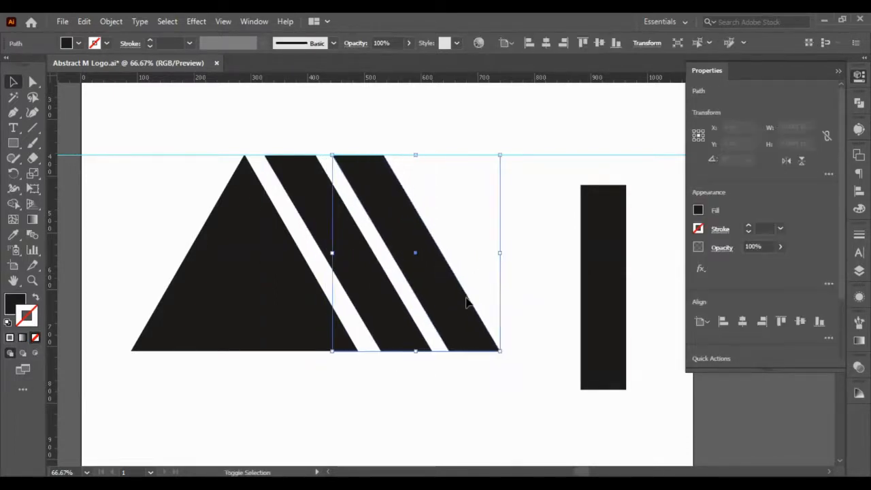
pyautogui.press('Right')
pyautogui.press('Right')
pyautogui.press('Right')
pyautogui.press('Right')
pyautogui.press('Right')
pyautogui.click(552, 294)
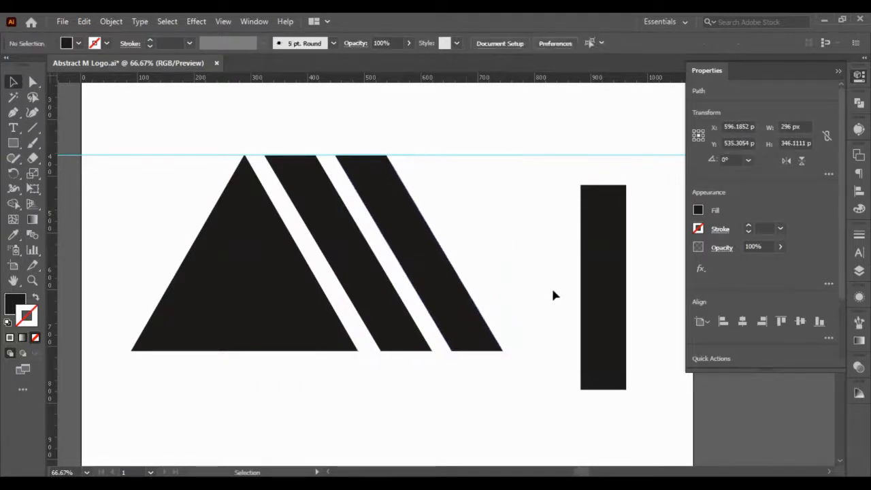
# - Examine the spacing and alignment of the triangle and the two slanted bars
pyautogui.scroll(2, 447, 331)
pyautogui.scroll(-2, 338, 291)
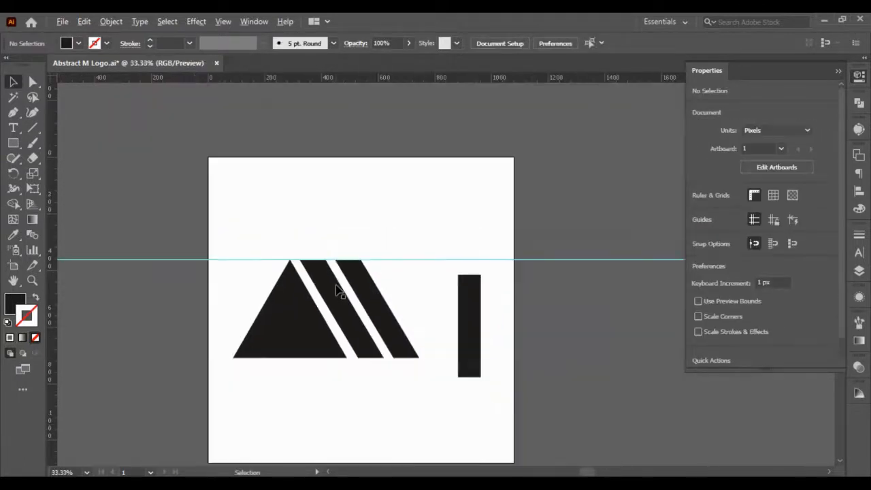
pyautogui.scroll(1, 338, 291)
pyautogui.scroll(-2, 338, 296)
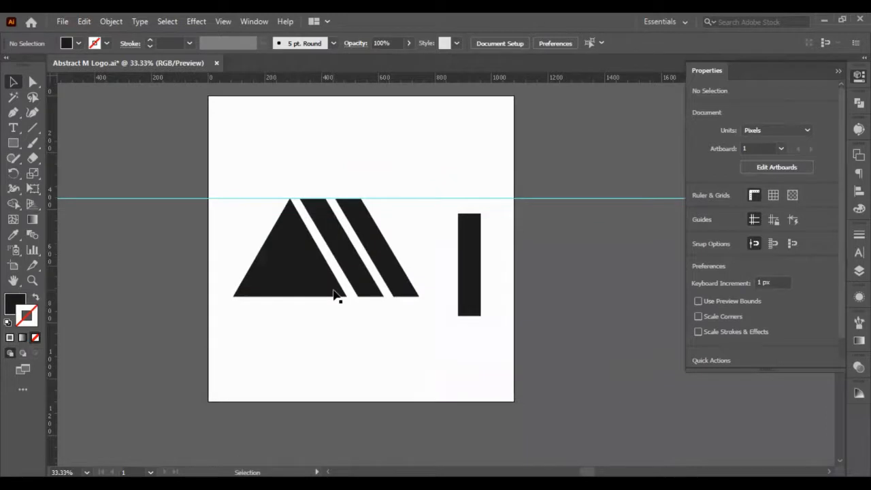
pyautogui.scroll(1, 326, 297)
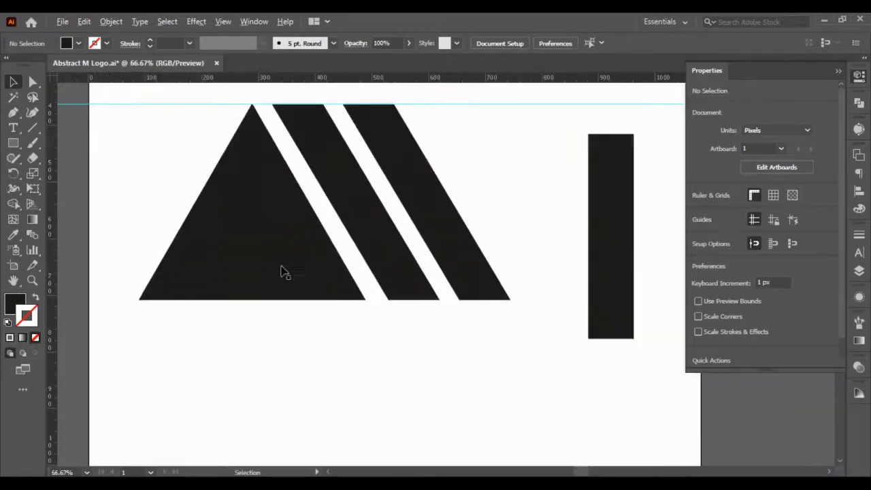
pyautogui.scroll(1, 243, 223)
pyautogui.scroll(-2, 242, 222)
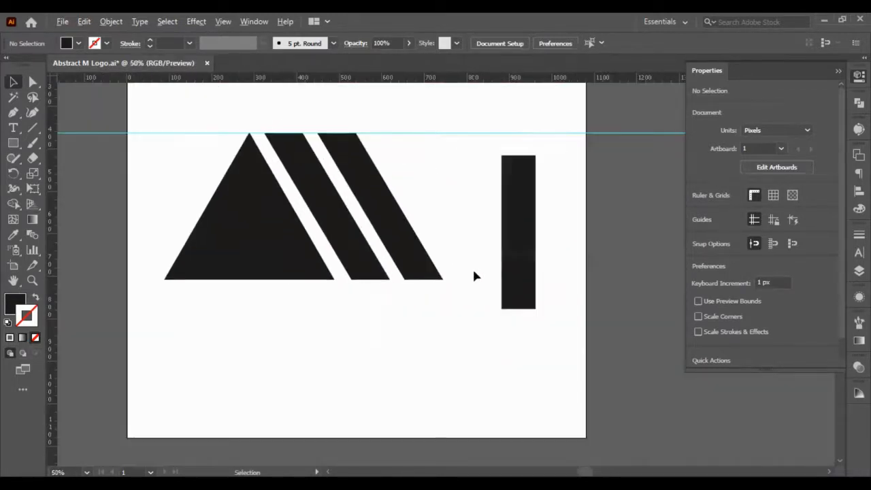
pyautogui.hscroll(-3, 474, 275)
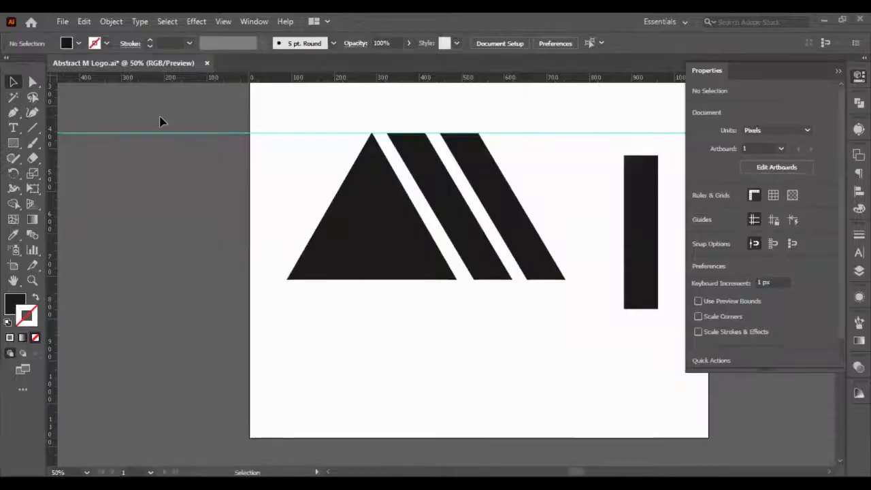
# - Move the top-left anchor point of the bar beside the triangle down and right to X 373.1852 px, Y 412.2499 px
pyautogui.click(389, 136)
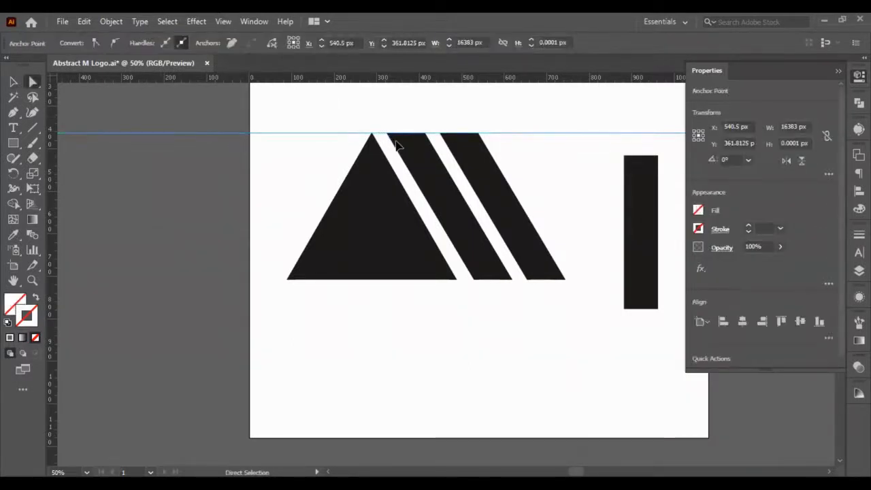
pyautogui.click(398, 145)
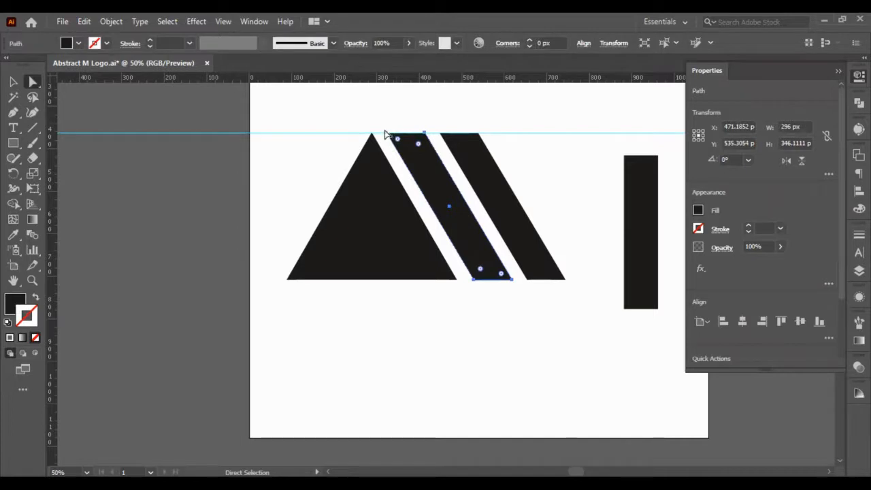
pyautogui.moveTo(383, 118); pyautogui.dragTo(393, 137)
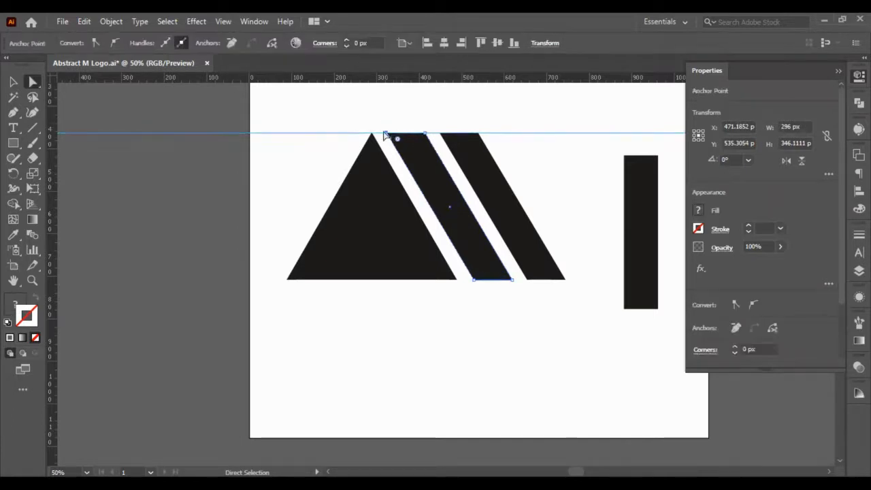
pyautogui.keyDown('shift'); pyautogui.moveTo(311, 100); pyautogui.dragTo(322, 140); pyautogui.keyUp('shift')
pyautogui.hotkey('shift', 'Down')
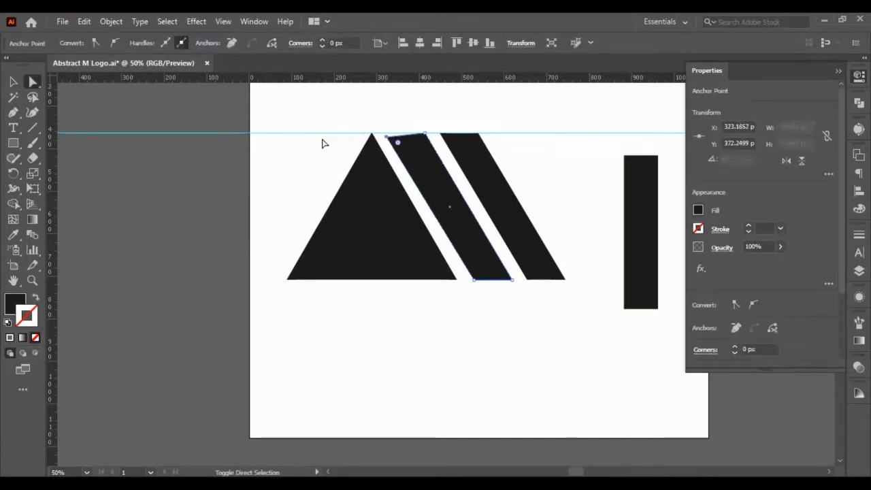
pyautogui.hotkey('shift', 'Right')
pyautogui.hotkey('shift', 'Right')
pyautogui.hotkey('shift', 'Right')
pyautogui.hotkey('shift', 'Down')
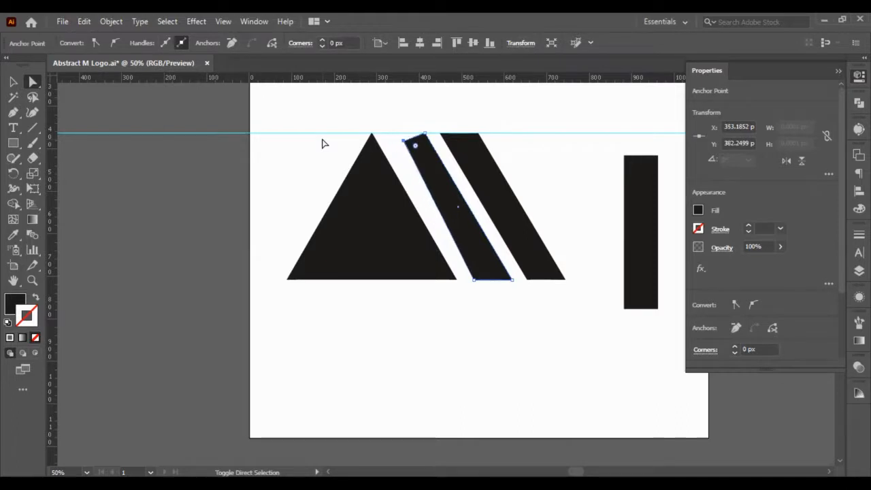
pyautogui.hotkey('shift', 'Down')
pyautogui.hotkey('shift', 'Down')
pyautogui.hotkey('shift', 'Right')
# - Fine-tune the same anchor point to X 383.1852 px, Y 454.2499 px, forming a pointed bar top, and deselect the bar
pyautogui.hotkey('shift', 'Right')
pyautogui.hotkey('shift', 'Down')
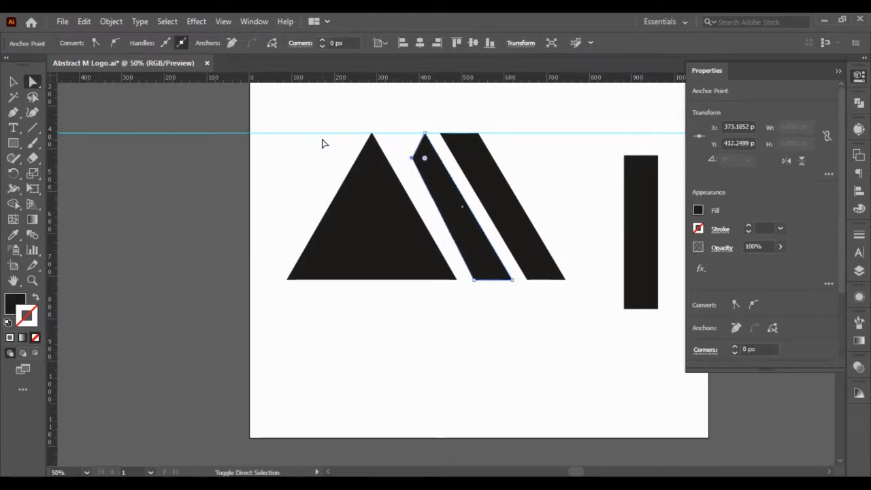
pyautogui.hotkey('shift', 'Down')
pyautogui.hotkey('shift', 'Right')
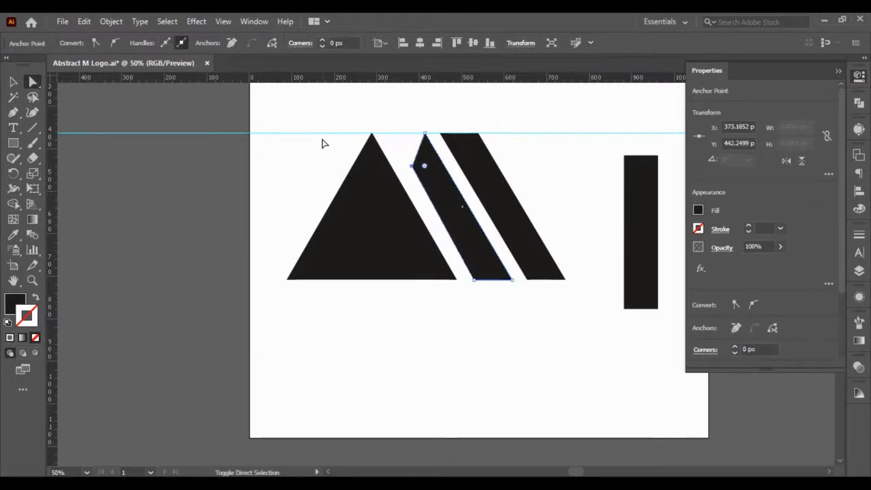
pyautogui.hotkey('shift', 'Down')
pyautogui.press('Left')
pyautogui.press('Down')
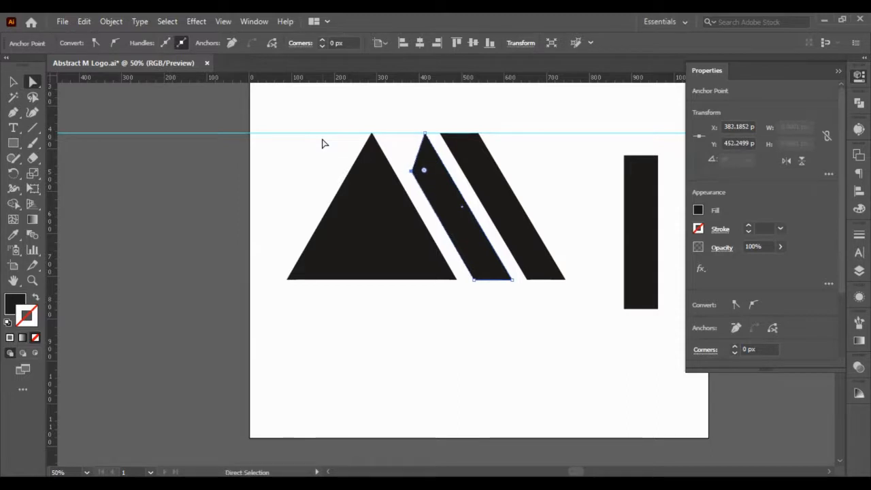
pyautogui.press('Right')
pyautogui.press('Right')
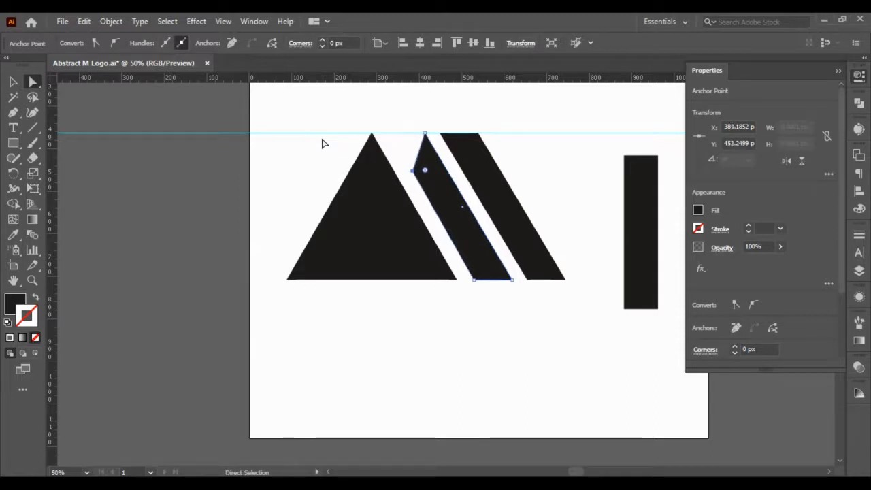
pyautogui.press('Left')
pyautogui.click(12, 82)
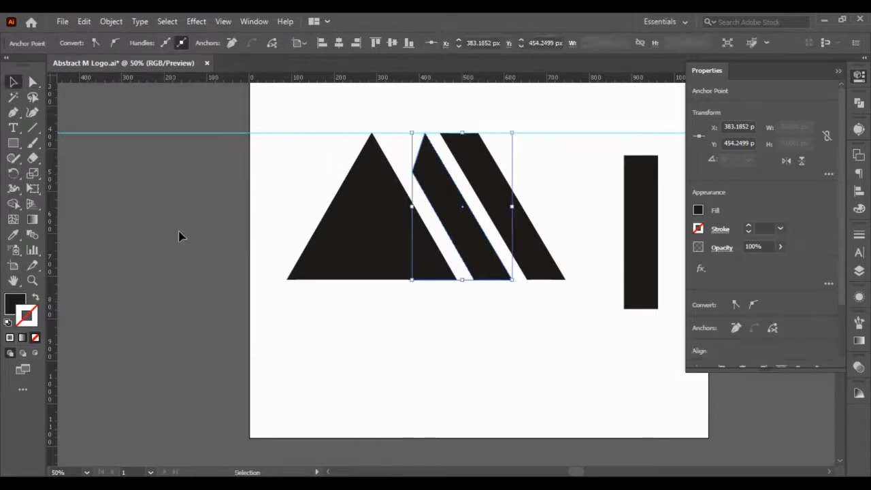
pyautogui.click(179, 235)
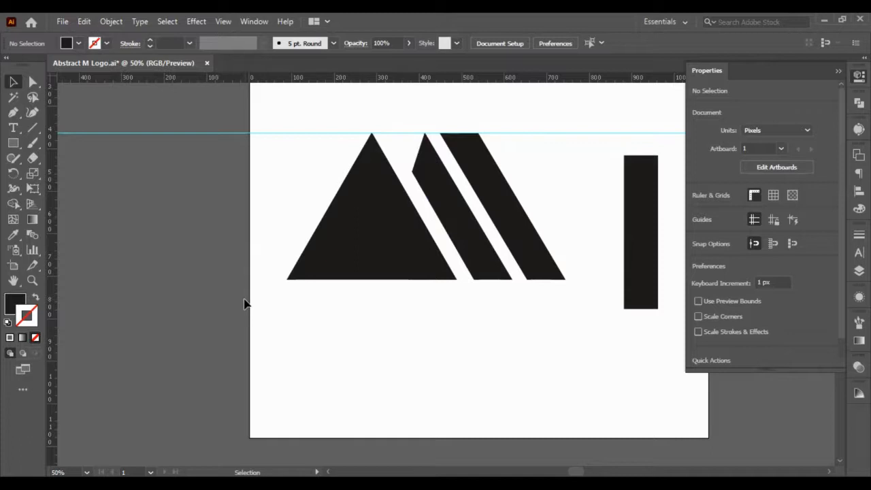
# - Replace the outer flat-topped bar with a copy of the pointed bar, shifted 90 px right of the original
pyautogui.click(530, 240)
pyautogui.press('Delete')
pyautogui.click(463, 233)
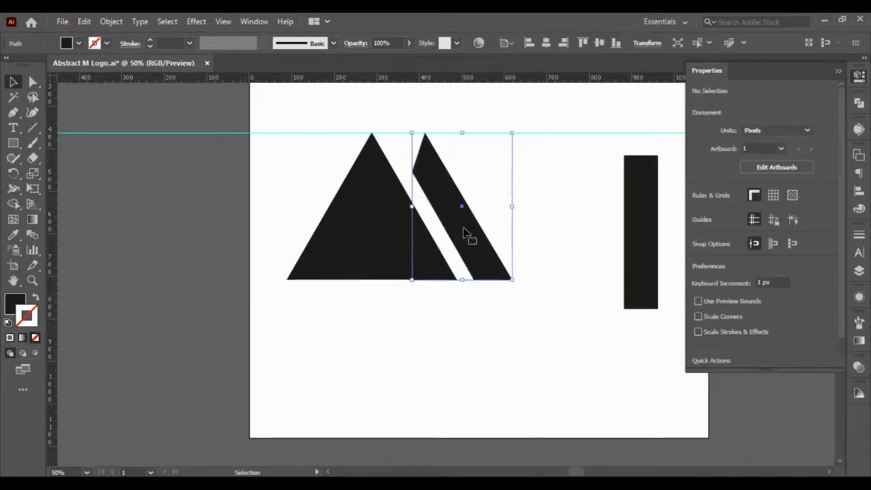
pyautogui.press('a')
pyautogui.hotkey('ctrl', 'c')
pyautogui.hotkey('ctrl', 'f')
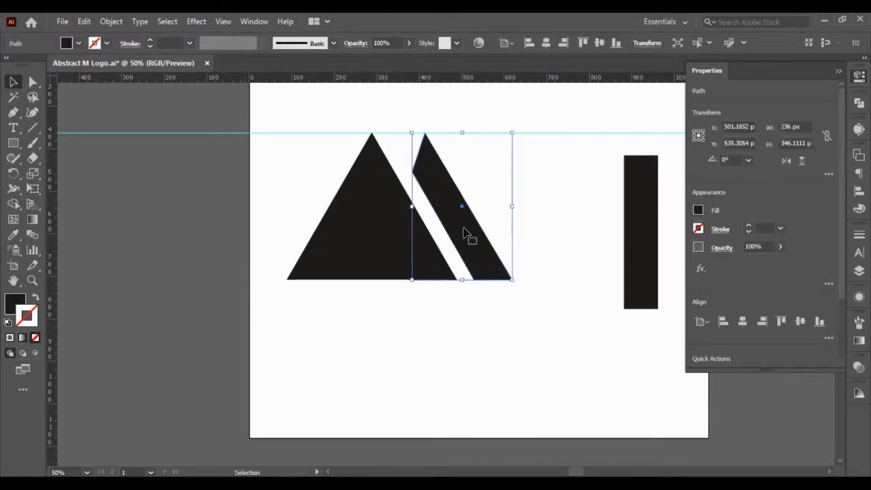
pyautogui.hotkey('shift', 'Right')
pyautogui.hotkey('shift', 'Right')
pyautogui.hotkey('shift', 'Right')
pyautogui.hotkey('shift', 'Right')
pyautogui.hotkey('shift', 'Right')
pyautogui.hotkey('shift', 'Right')
pyautogui.hotkey('shift', 'Right')
pyautogui.hotkey('shift', 'Right')
pyautogui.hotkey('shift', 'Right')
pyautogui.hotkey('shift', 'Right')
pyautogui.hotkey('shift', 'Right')
pyautogui.hotkey('shift', 'Right')
pyautogui.hotkey('shift', 'Right')
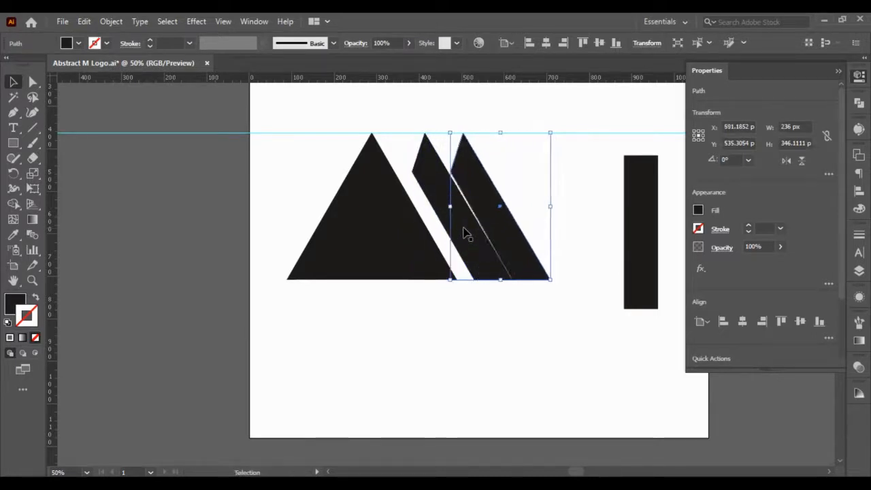
# - Move the bottom-left anchor point of the copied bar to X 629.1852 px and that of the original pointed bar to X 538.1852 px
pyautogui.click(33, 82)
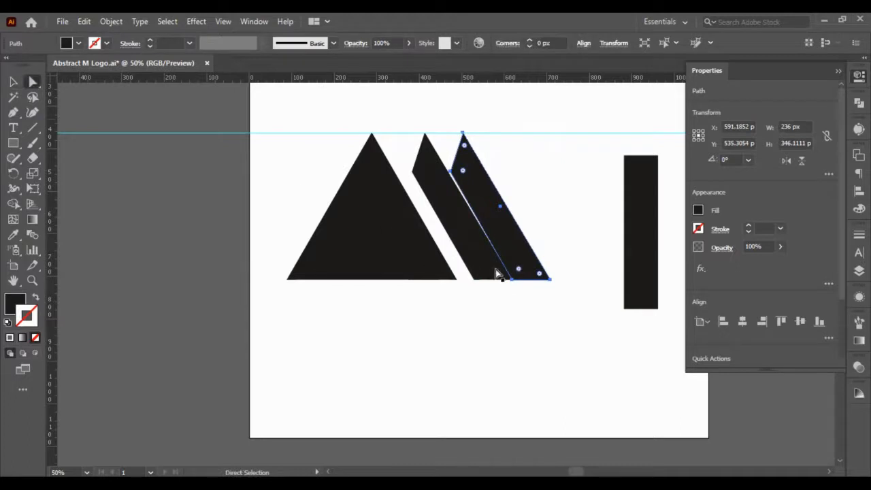
pyautogui.click(515, 280)
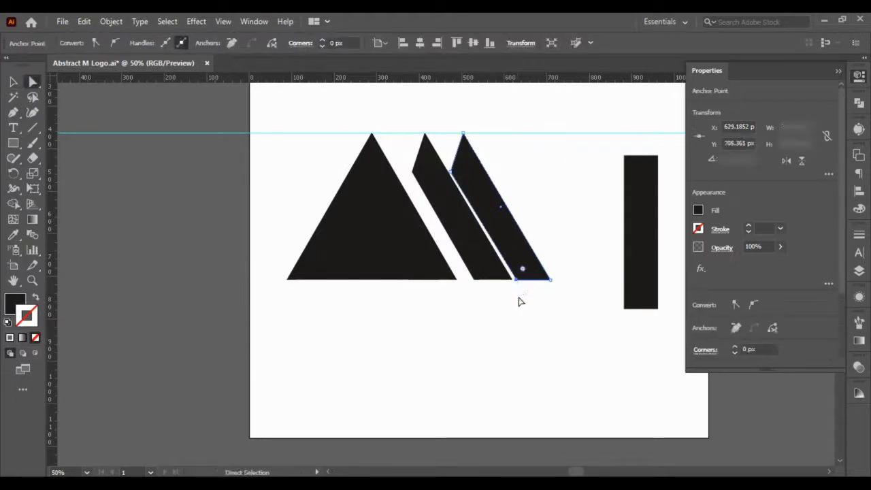
pyautogui.click(518, 301)
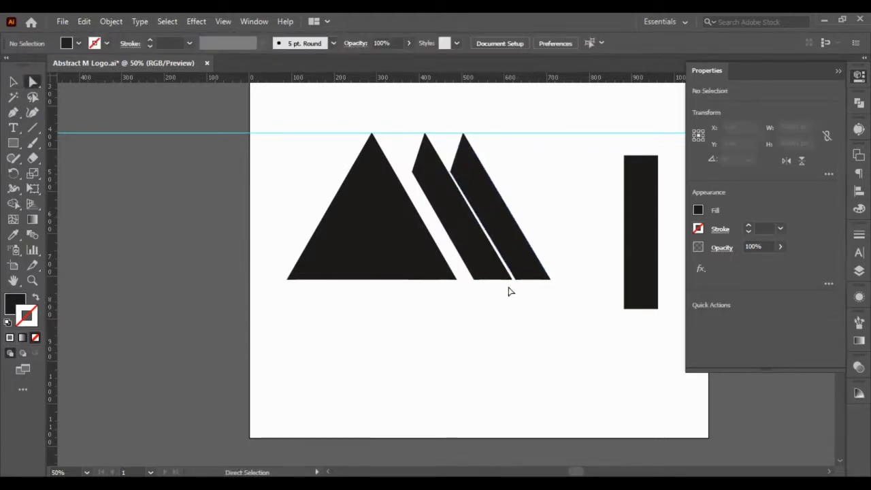
pyautogui.click(476, 280)
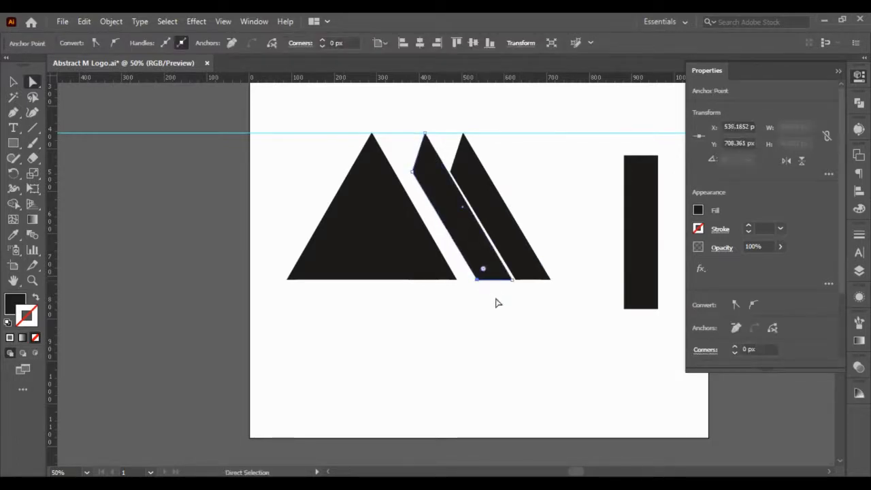
# - Move the outer pointed bar about 30 px right to widen the gap between the two bars
pyautogui.click(496, 302)
pyautogui.moveTo(512, 256); pyautogui.dragTo(533, 305)
pyautogui.click(528, 311)
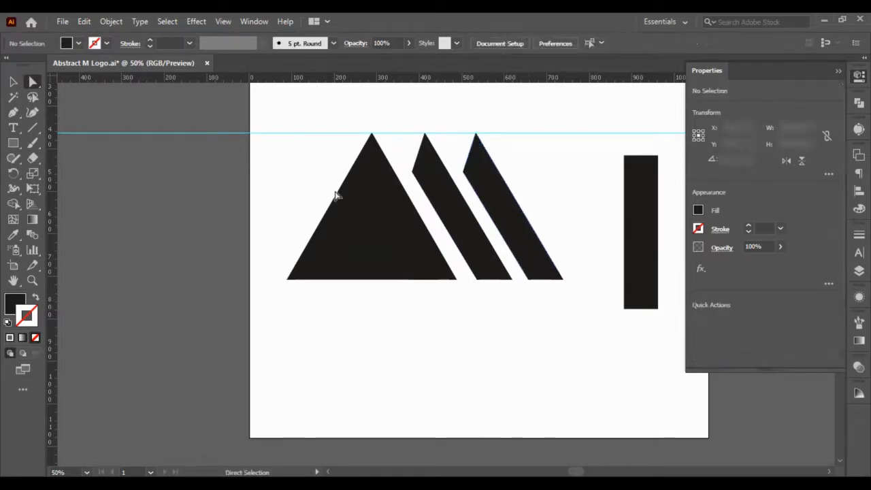
# - Scale the triangle down proportionally from its upper-left corner to 294.2882 px wide, keeping its lower-right corner fixed
pyautogui.click(352, 170)
pyautogui.click(13, 81)
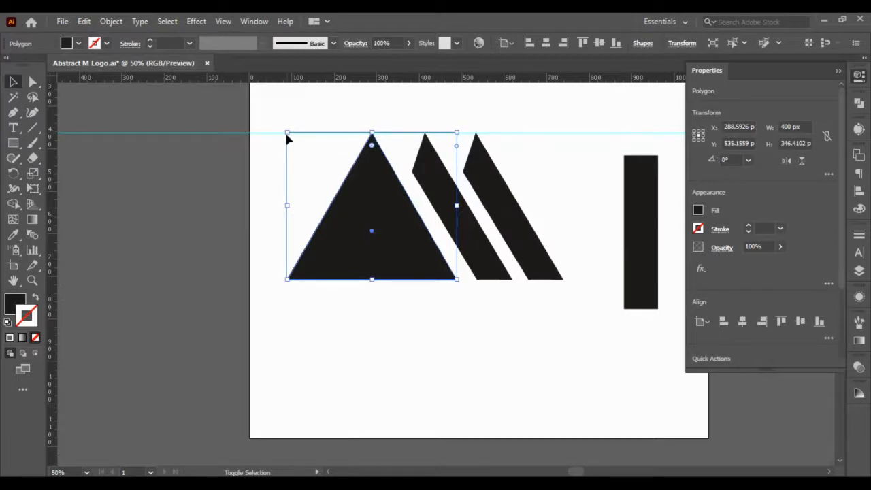
pyautogui.moveTo(286, 133); pyautogui.dragTo(331, 172)
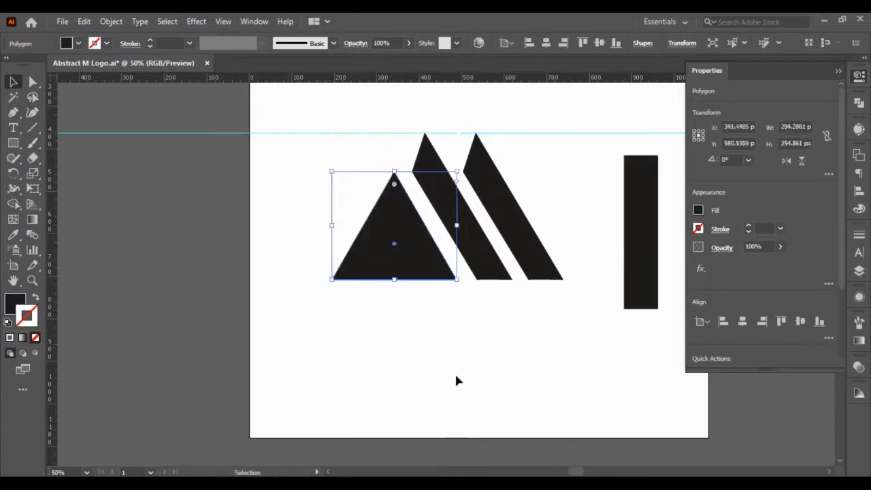
pyautogui.click(456, 367)
# - Move the horizontal guide down to Y 453.8125 px, level with the left corners of the pointed bars
pyautogui.scroll(2, 436, 207)
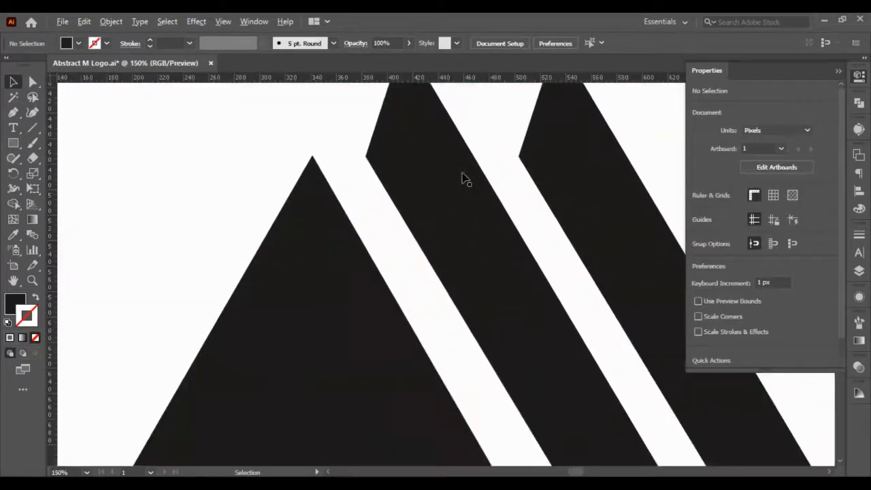
pyautogui.scroll(-2, 395, 140)
pyautogui.moveTo(343, 96); pyautogui.dragTo(353, 110)
pyautogui.scroll(2, 352, 111)
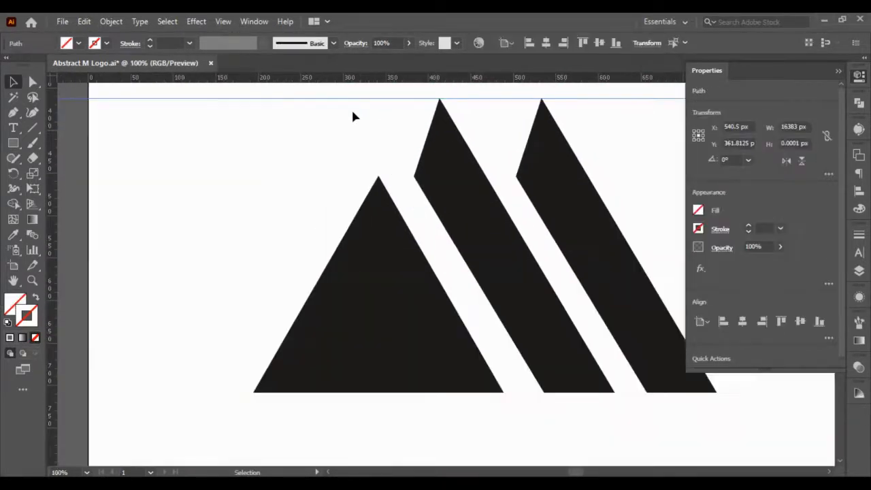
pyautogui.hotkey('shift', 'Down')
pyautogui.hotkey('shift', 'Down')
pyautogui.hotkey('shift', 'Down')
pyautogui.hotkey('shift', 'Down')
pyautogui.hotkey('shift', 'Down')
pyautogui.hotkey('shift', 'Down')
pyautogui.hotkey('shift', 'Down')
pyautogui.hotkey('shift', 'Down')
pyautogui.hotkey('shift', 'Down')
pyautogui.hotkey('shift', 'Down')
pyautogui.hotkey('shift', 'Down')
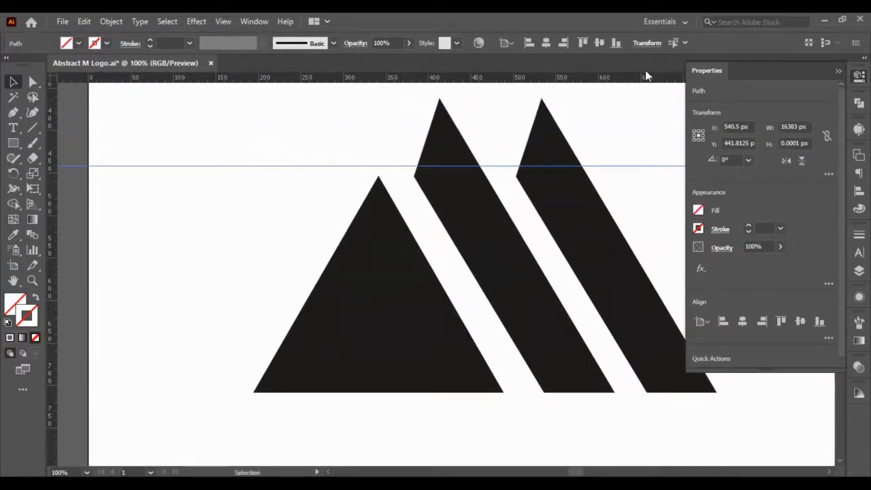
pyautogui.hotkey('shift', 'Down')
pyautogui.press('Down')
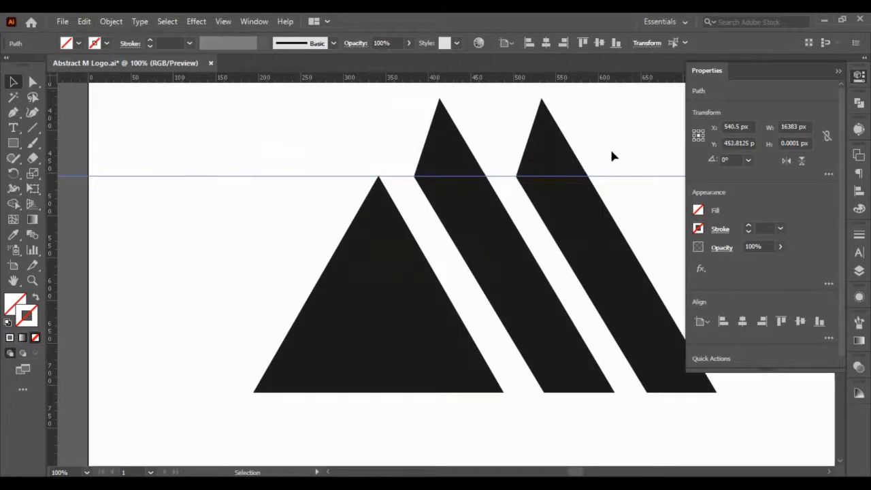
# - Scale the triangle down proportionally to about 257.84 px wide and 223.3 px high, keeping its lower-right corner fixed, and deselect it
pyautogui.click(381, 241)
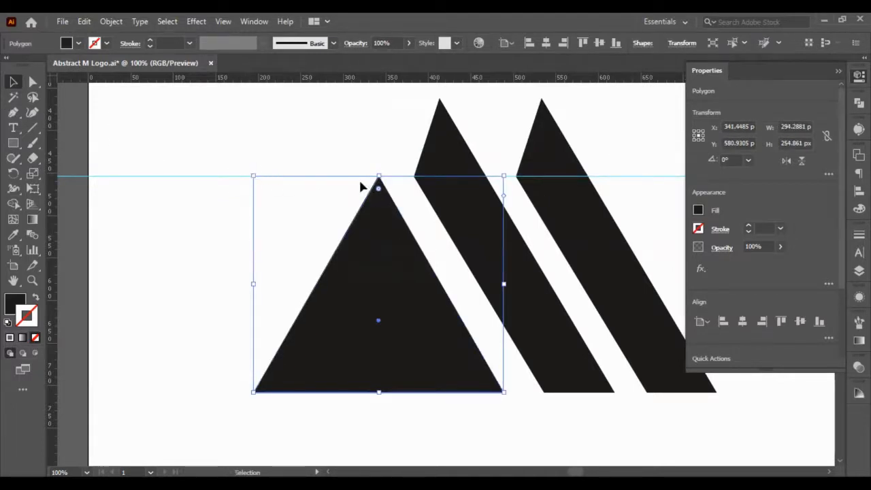
pyautogui.moveTo(253, 176); pyautogui.dragTo(285, 189)
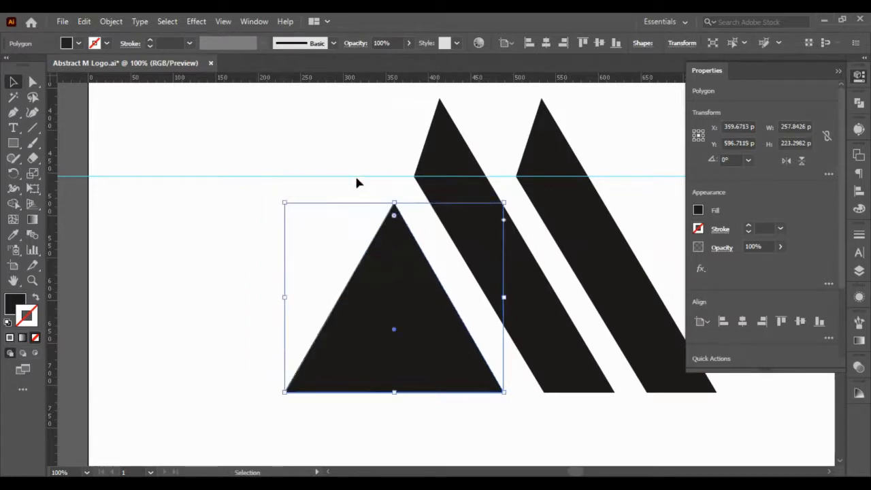
pyautogui.click(357, 202)
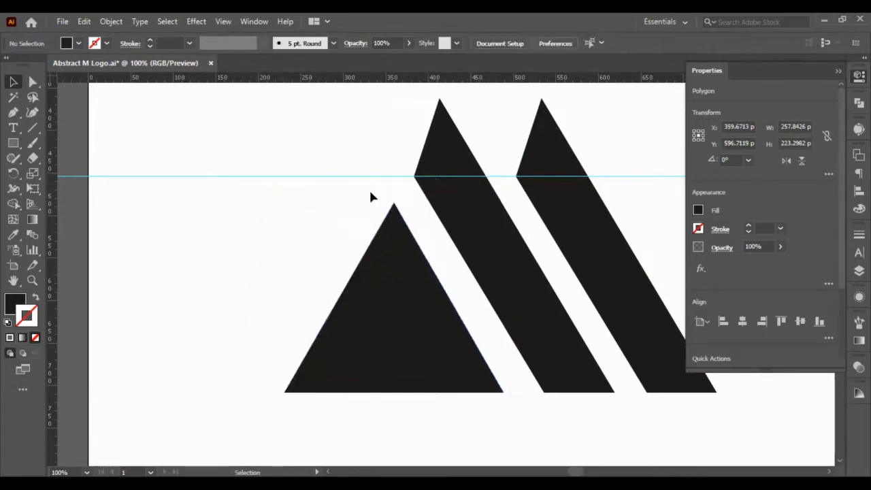
# - Move the upper-left anchor points of both bars 3 px left, to X 380.1852 px and X 500.1852 px
pyautogui.click(32, 81)
pyautogui.click(415, 177)
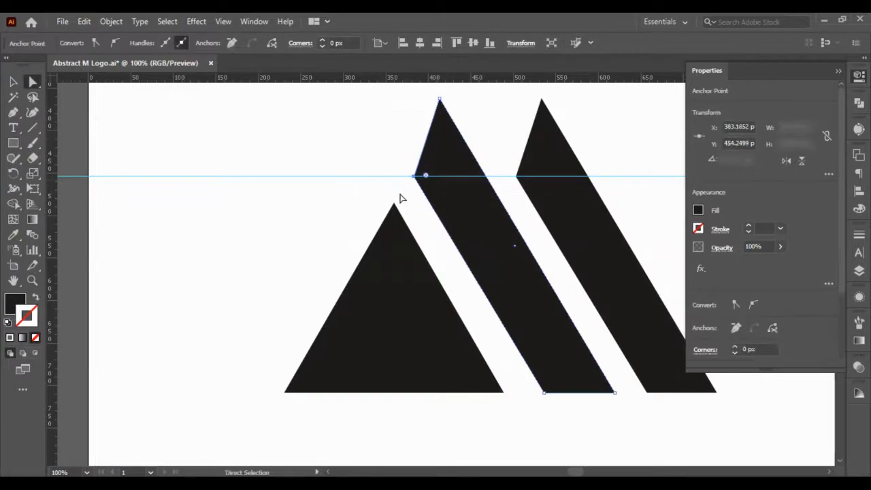
pyautogui.press('Left')
pyautogui.press('Left')
pyautogui.press('Left')
pyautogui.moveTo(504, 140); pyautogui.dragTo(527, 185)
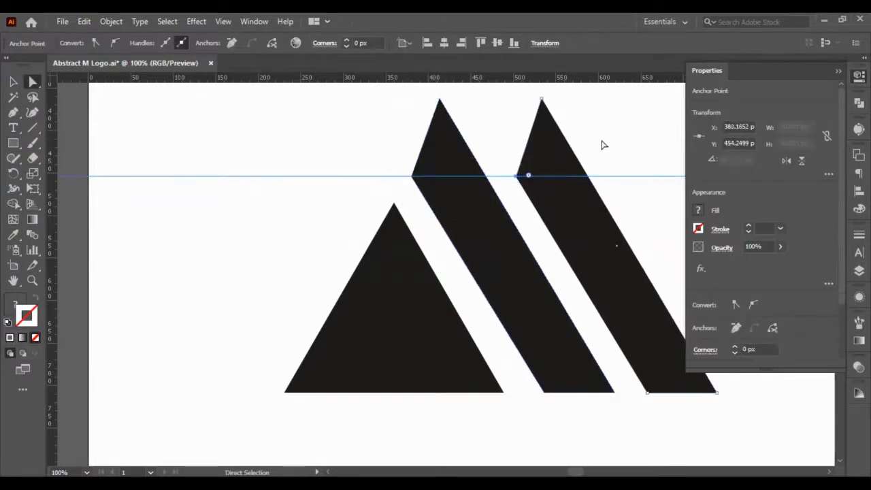
pyautogui.moveTo(616, 120); pyautogui.dragTo(654, 197)
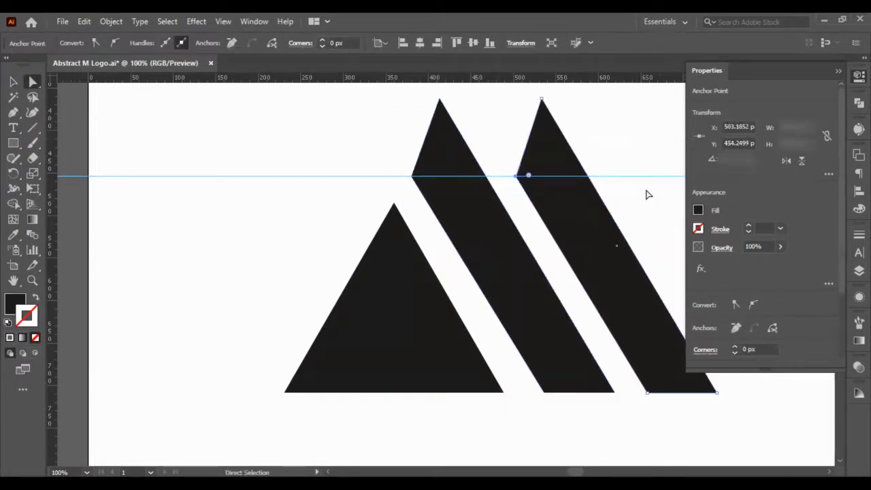
pyautogui.press('Left')
pyautogui.press('Left')
pyautogui.press('Left')
pyautogui.click(627, 153)
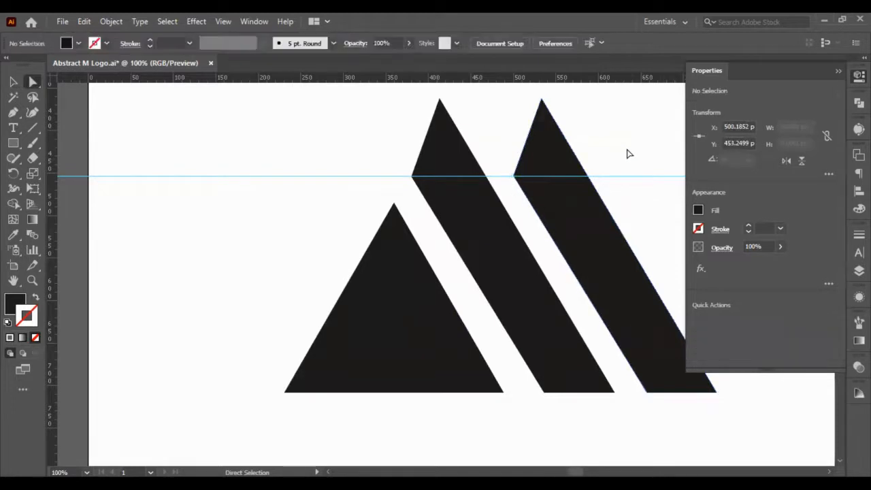
# - Move the triangle 5 px right to X 364.6713 px and deselect it
pyautogui.click(350, 334)
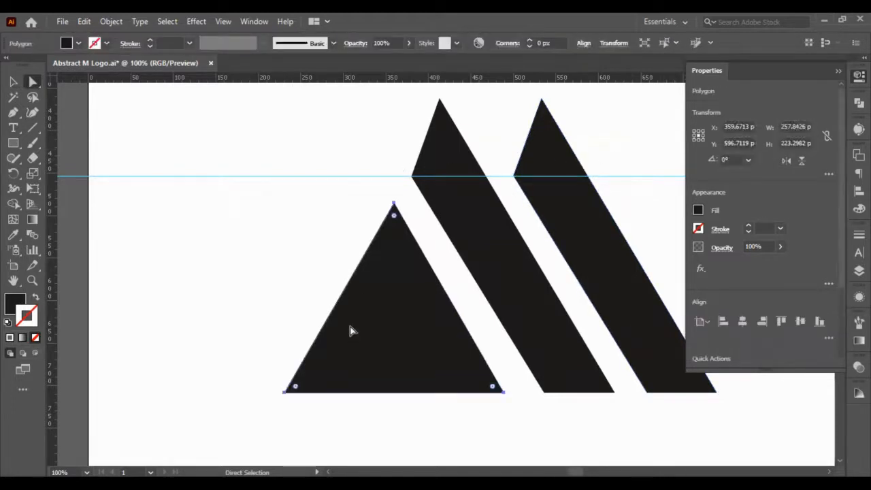
pyautogui.press('Right')
pyautogui.press('Right')
pyautogui.press('Right')
pyautogui.press('Right')
pyautogui.press('Right')
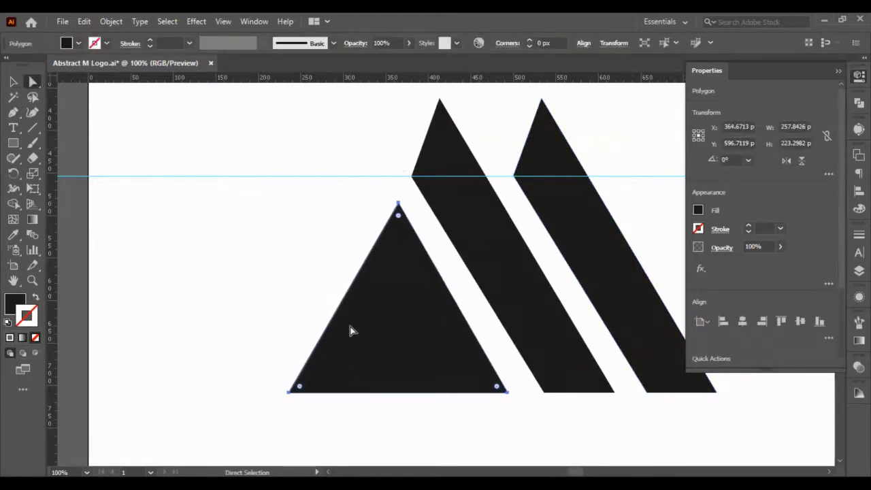
pyautogui.click(288, 299)
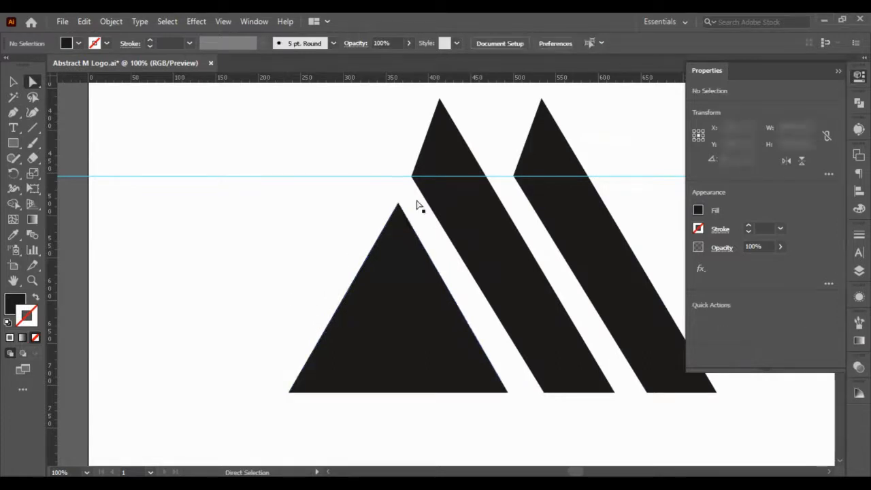
# - Try to move the triangle's bottom-left anchor point about 10 px right
pyautogui.moveTo(249, 362); pyautogui.dragTo(343, 419)
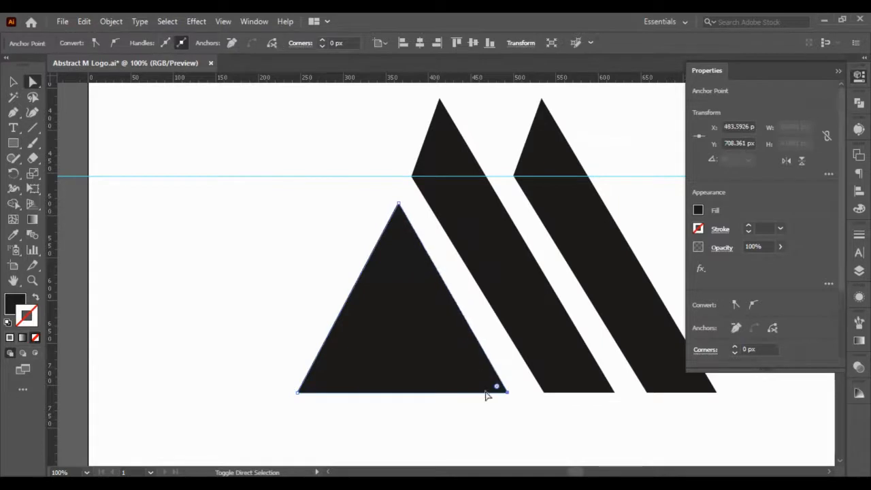
pyautogui.click(496, 420)
pyautogui.moveTo(264, 321); pyautogui.dragTo(337, 414)
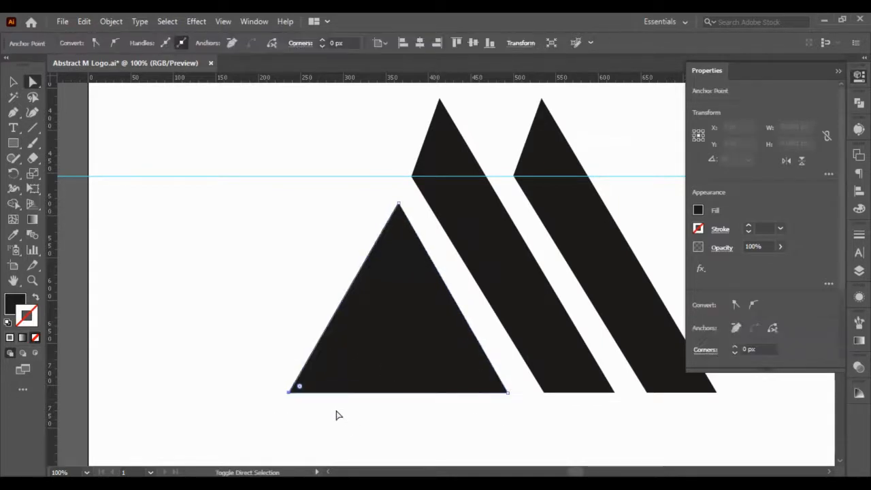
pyautogui.click(153, 118)
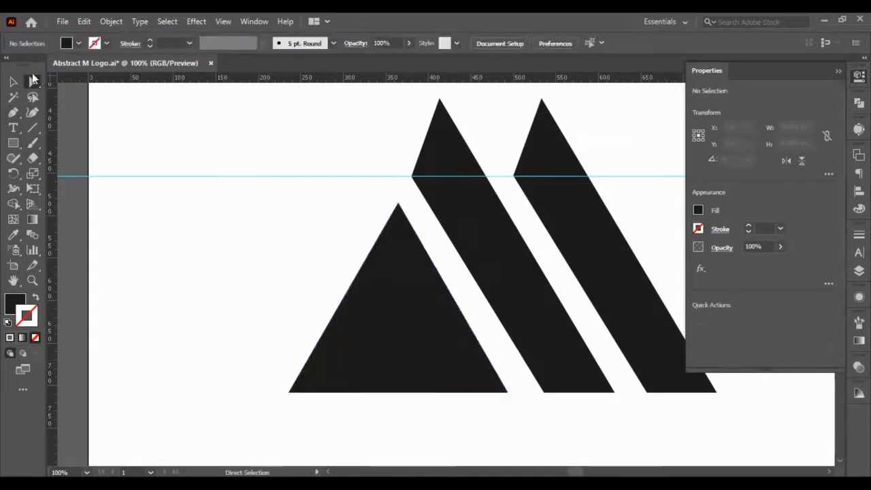
# - Draw a straight Pen line from the first bar's top point to the triangle's bottom-left corner, and deselect it
pyautogui.click(13, 116)
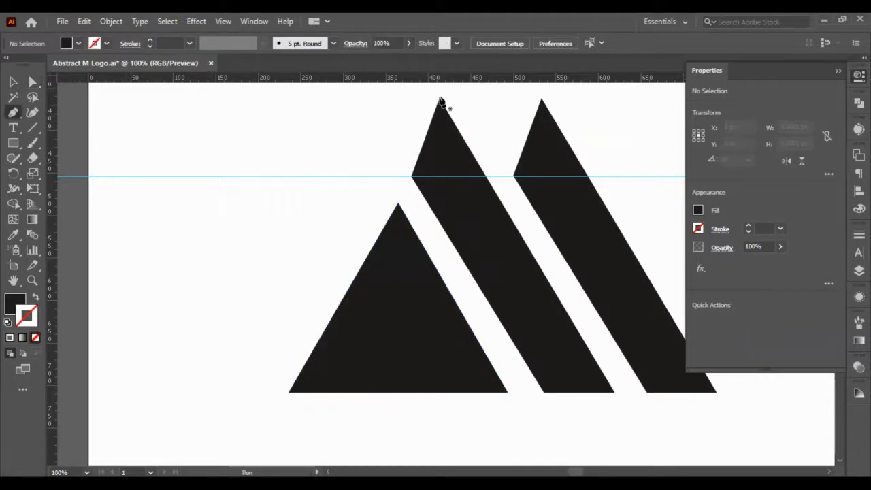
pyautogui.click(439, 99)
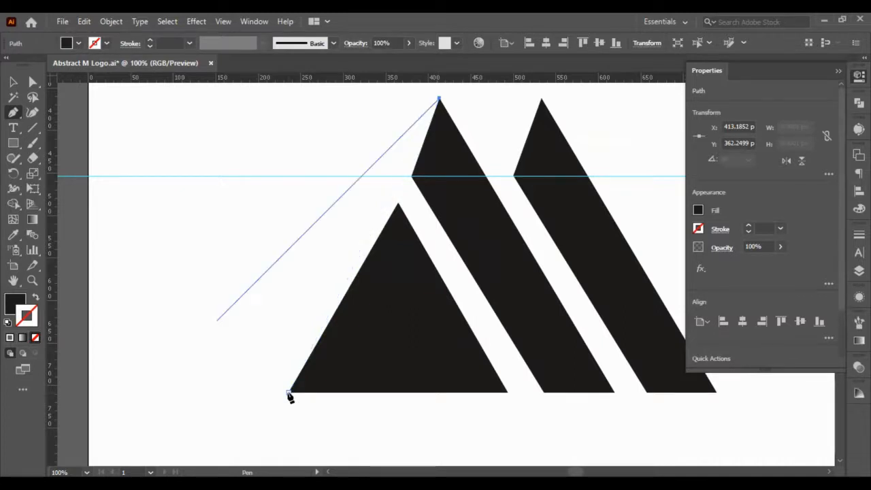
pyautogui.click(289, 392)
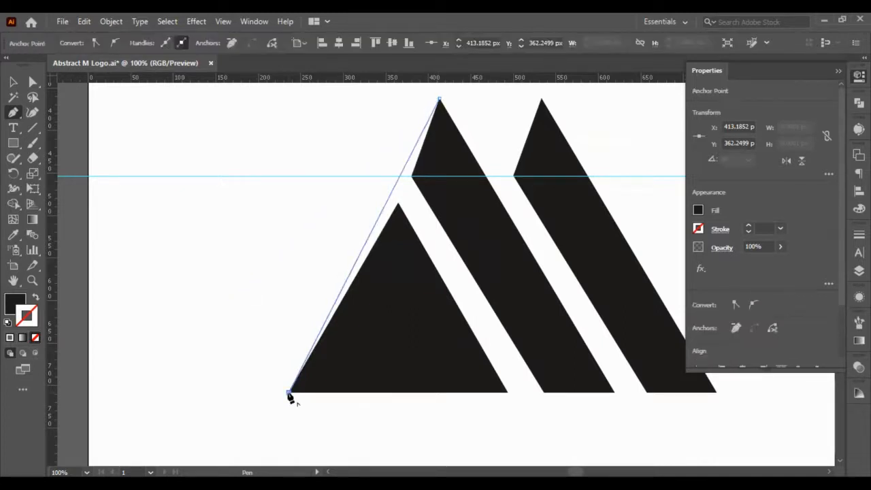
pyautogui.click(34, 82)
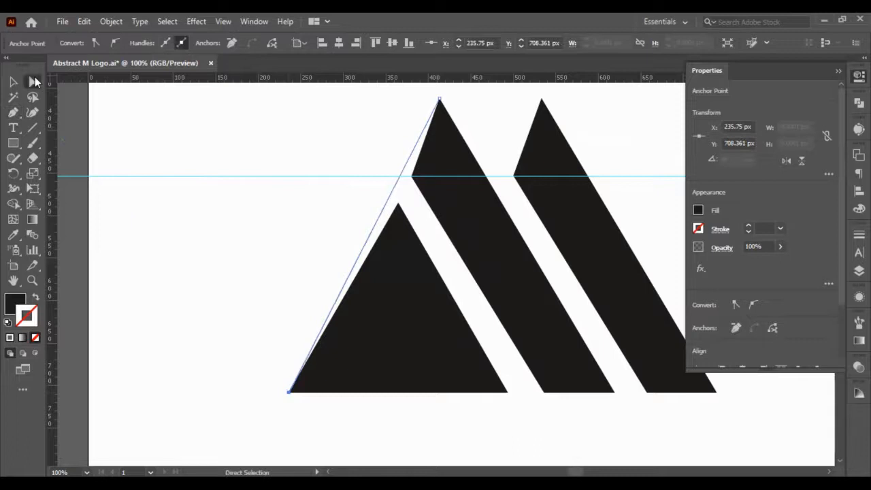
pyautogui.click(200, 246)
# - Move the triangle's top anchor point straight up to Y 457.0627 px so it meets the drawn line
pyautogui.click(399, 204)
pyautogui.hotkey('shift', 'Up')
pyautogui.hotkey('shift', 'Up')
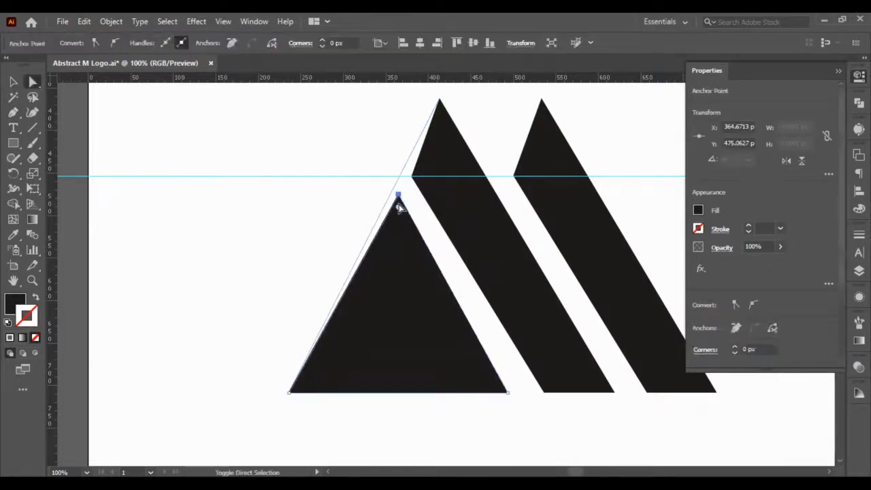
pyautogui.press('Up')
pyautogui.press('Up')
pyautogui.press('Up')
pyautogui.press('Up')
pyautogui.press('Up')
pyautogui.press('Up')
pyautogui.press('Up')
pyautogui.press('Up')
pyautogui.press('Up')
pyautogui.press('Up')
pyautogui.press('Up')
pyautogui.press('Up')
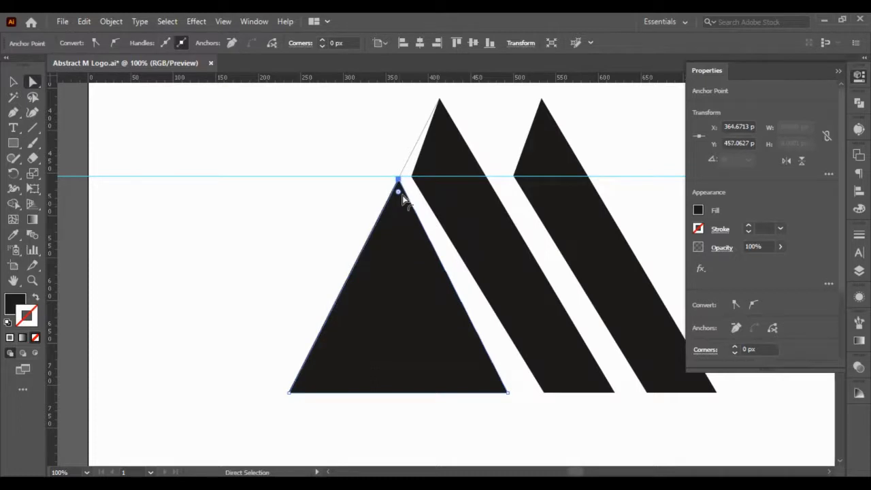
# - Move the first bar's upper-left anchor point onto the drawn line at X 377.1852 px, Y 433.2499 px, and deselect the bar
pyautogui.click(413, 178)
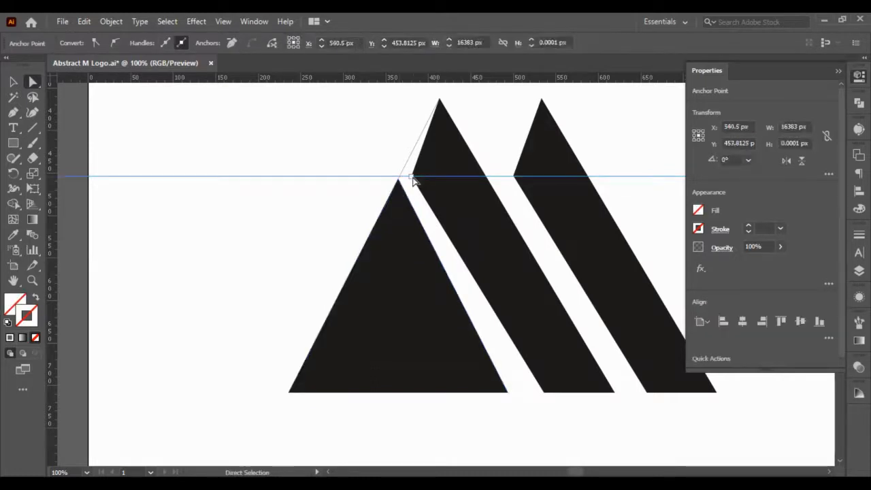
pyautogui.moveTo(422, 179); pyautogui.dragTo(424, 182)
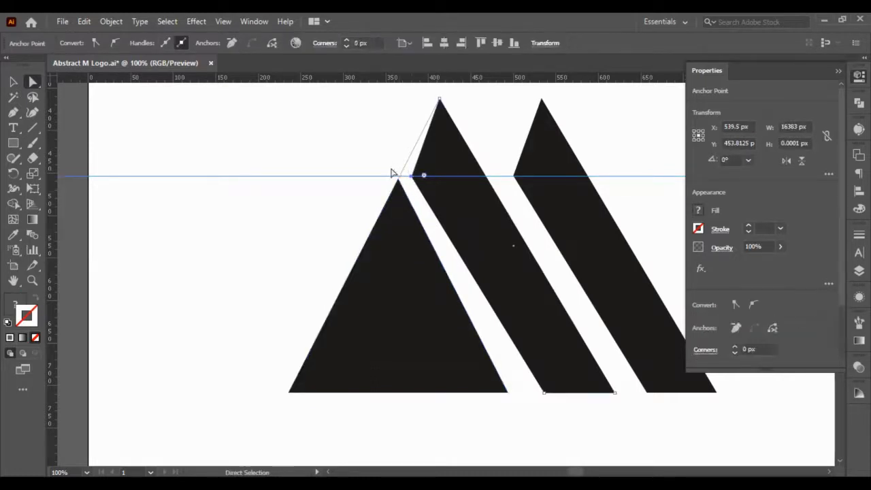
pyautogui.moveTo(351, 152); pyautogui.dragTo(359, 185)
pyautogui.press('Up')
pyautogui.press('Left')
pyautogui.press('Left')
pyautogui.press('Left')
pyautogui.press('Left')
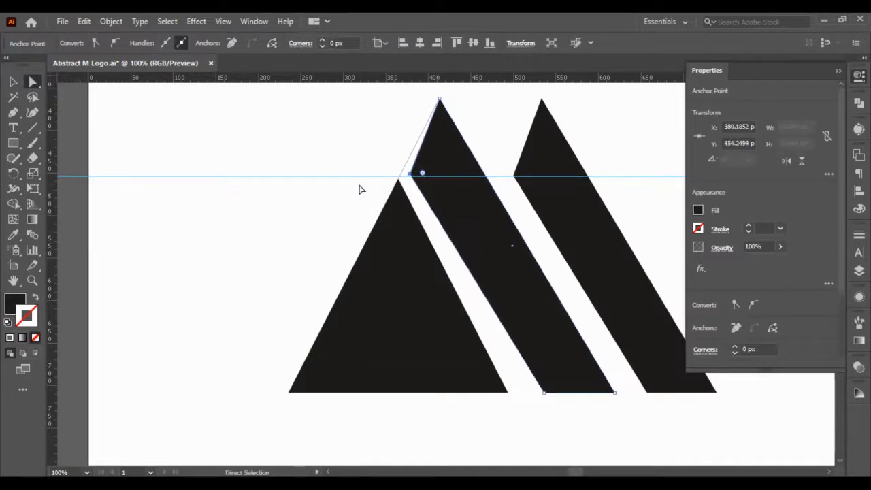
pyautogui.press('Up')
pyautogui.press('Up')
pyautogui.press('Up')
pyautogui.press('Up')
pyautogui.press('Up')
pyautogui.press('Up')
pyautogui.press('Up')
pyautogui.press('Up')
pyautogui.press('Up')
pyautogui.press('Up')
pyautogui.press('Up')
pyautogui.press('Up')
pyautogui.press('Up')
pyautogui.press('Up')
pyautogui.press('Up')
pyautogui.press('Up')
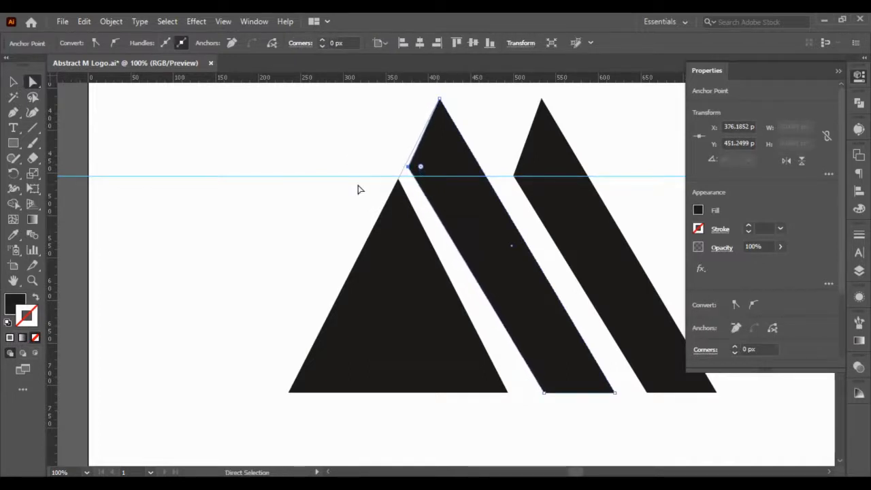
pyautogui.press('Up')
pyautogui.press('Up')
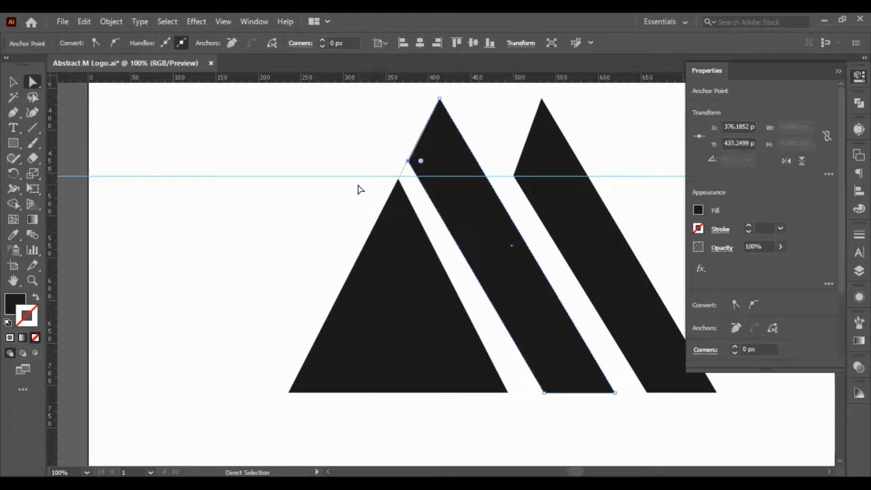
pyautogui.press('Right')
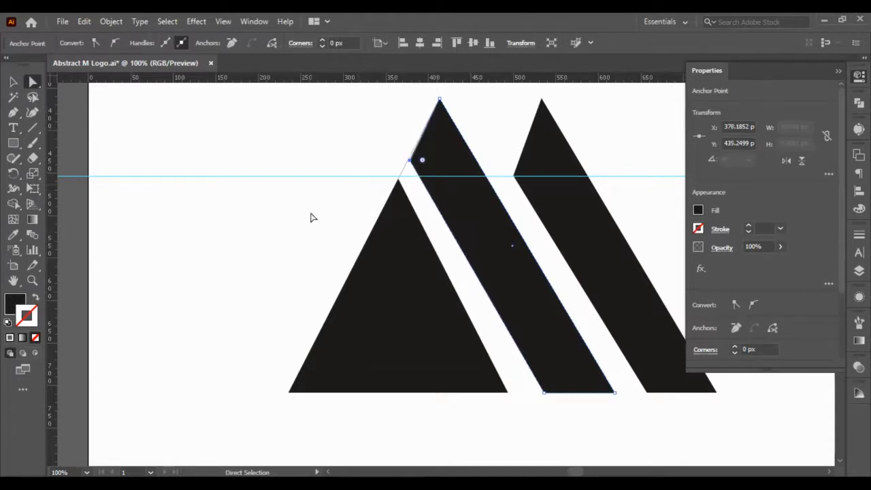
pyautogui.press('Up')
pyautogui.press('Up')
pyautogui.click(325, 296)
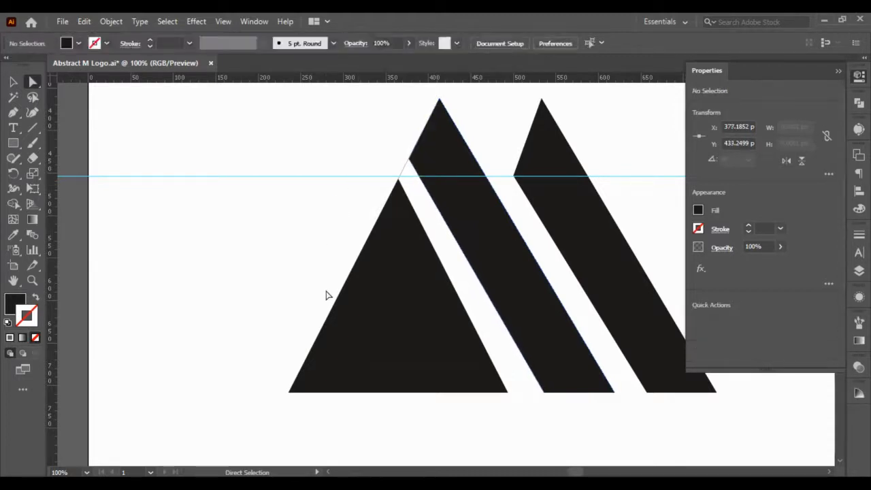
# - Delete the outer bar and select the whole remaining bar beside the triangle
pyautogui.click(575, 266)
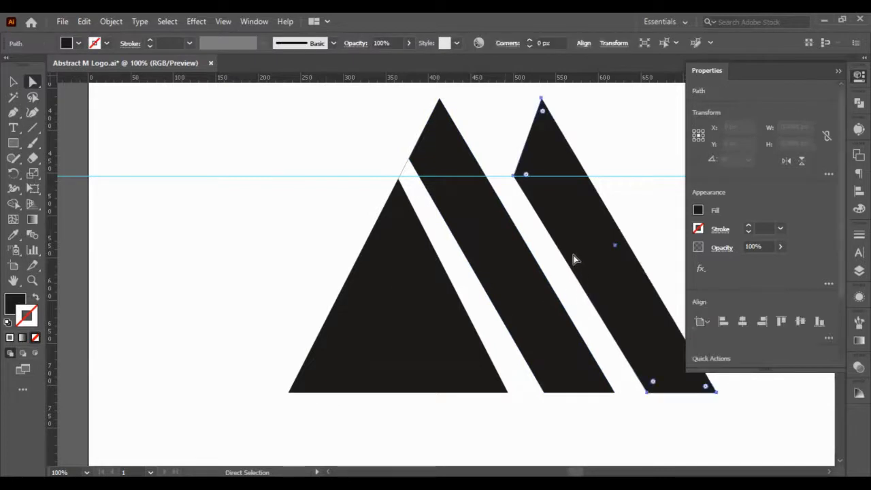
pyautogui.press('Delete')
pyautogui.click(480, 267)
pyautogui.press('v')
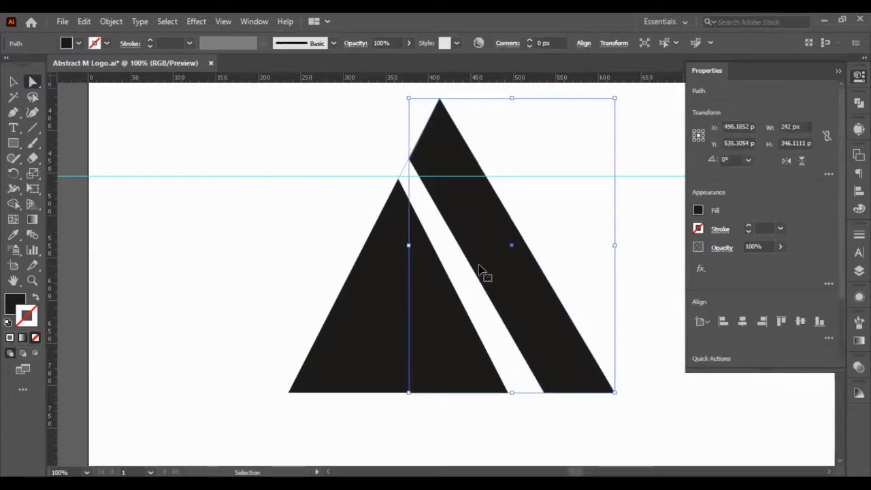
# - Duplicate the first bar in place, move the copy right to X 610.1852 px, and deselect it
pyautogui.hotkey('ctrl', 'c')
pyautogui.hotkey('ctrl', 'f')
pyautogui.hotkey('shift', 'Right')
pyautogui.hotkey('shift', 'Right')
pyautogui.hotkey('shift', 'Right')
pyautogui.hotkey('shift', 'Right')
pyautogui.hotkey('shift', 'Right')
pyautogui.hotkey('shift', 'Right')
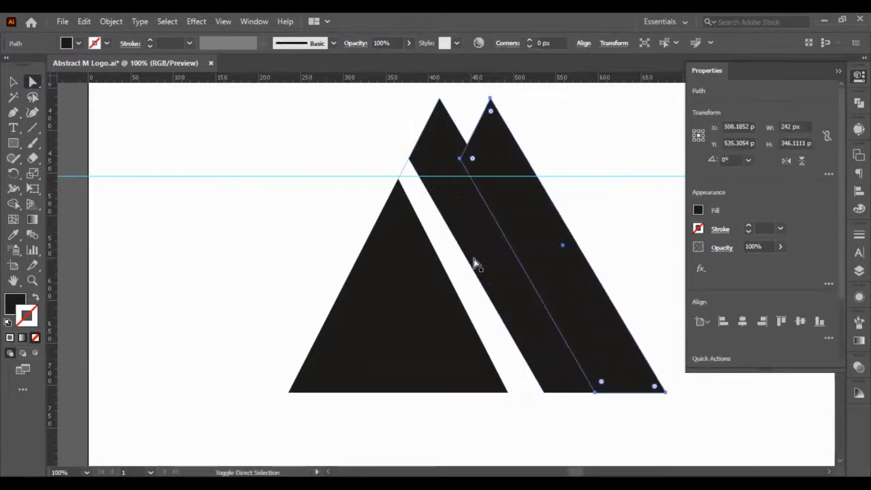
pyautogui.hotkey('shift', 'Right')
pyautogui.hotkey('shift', 'Right')
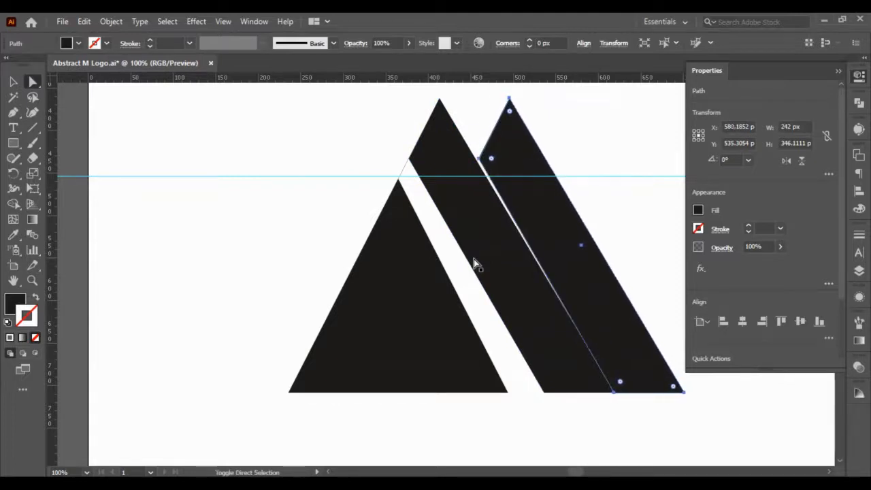
pyautogui.hotkey('shift', 'Right')
pyautogui.hotkey('shift', 'Right')
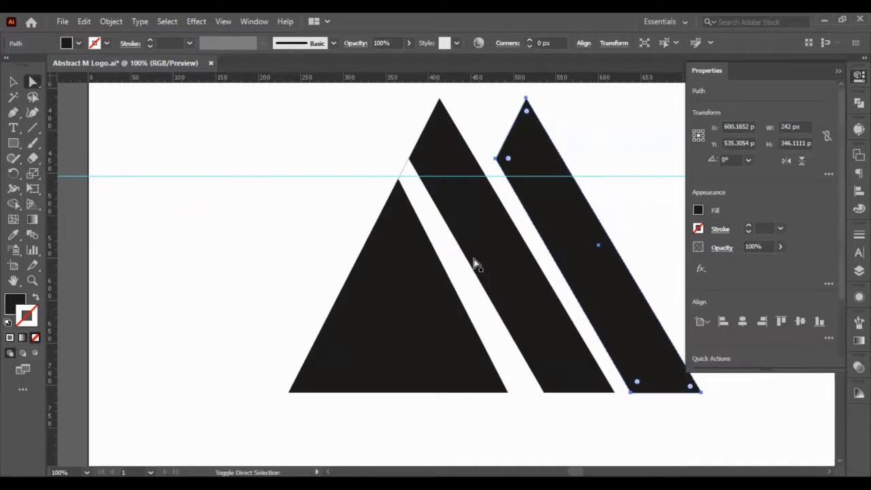
pyautogui.hotkey('shift', 'Right')
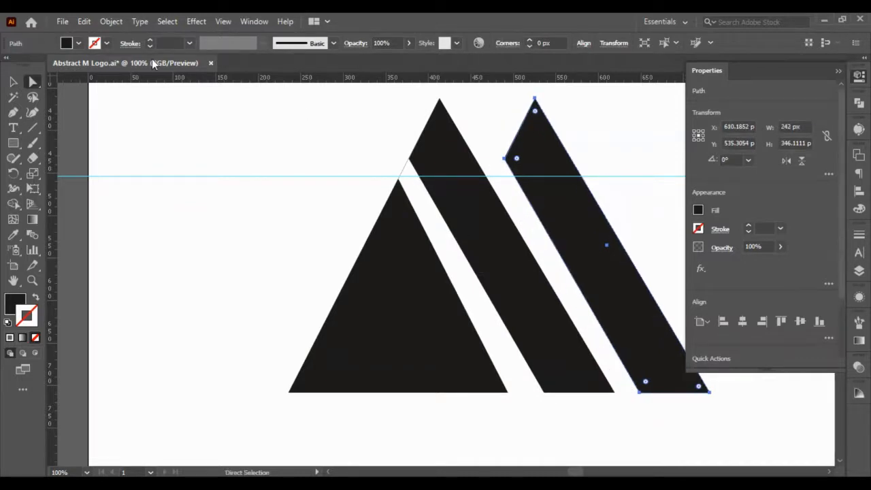
pyautogui.click(235, 158)
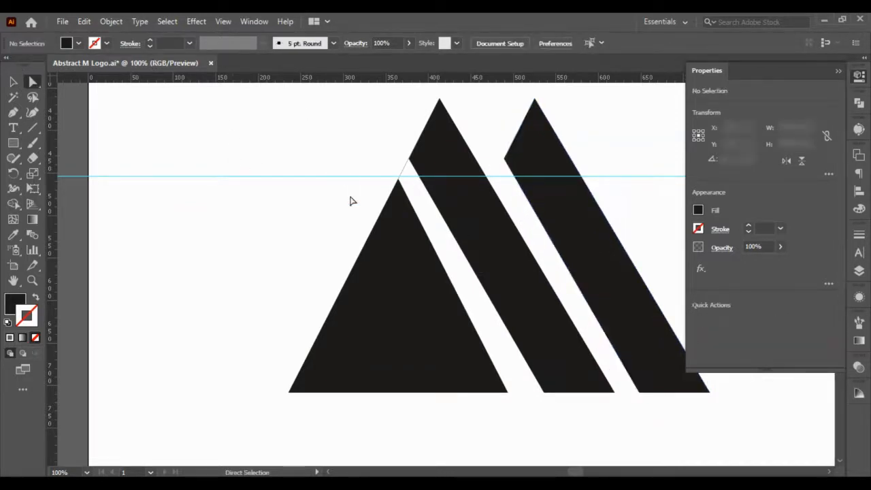
# - Delete the thin construction line along the triangle's left side and the horizontal guide
pyautogui.scroll(-3, 349, 198)
pyautogui.scroll(3, 349, 198)
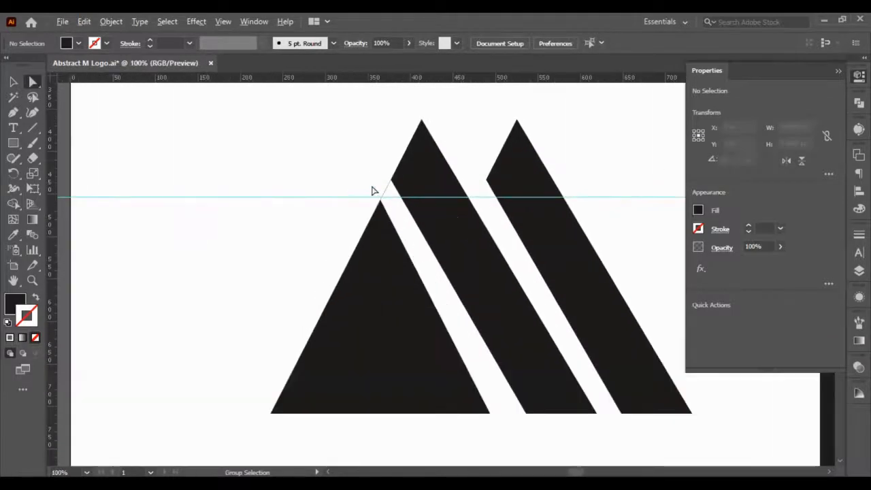
pyautogui.scroll(-2, 398, 209)
pyautogui.scroll(2, 417, 254)
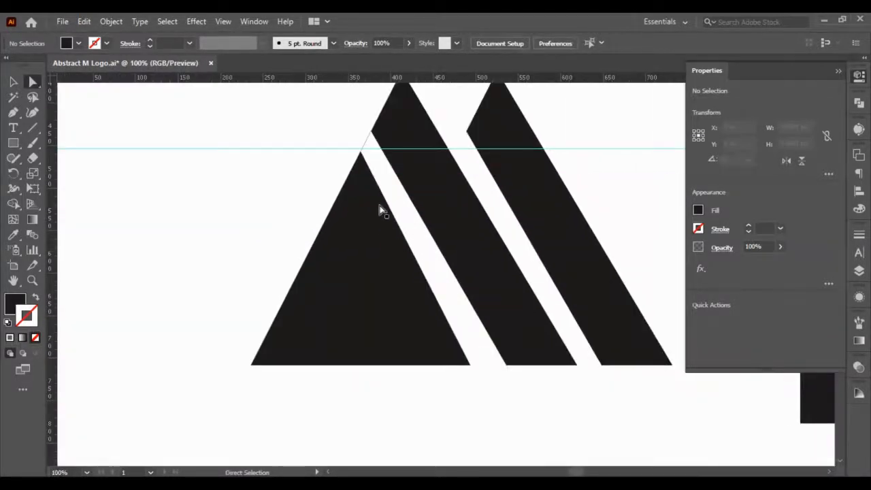
pyautogui.scroll(2, 380, 209)
pyautogui.scroll(-2, 380, 210)
pyautogui.scroll(1, 375, 196)
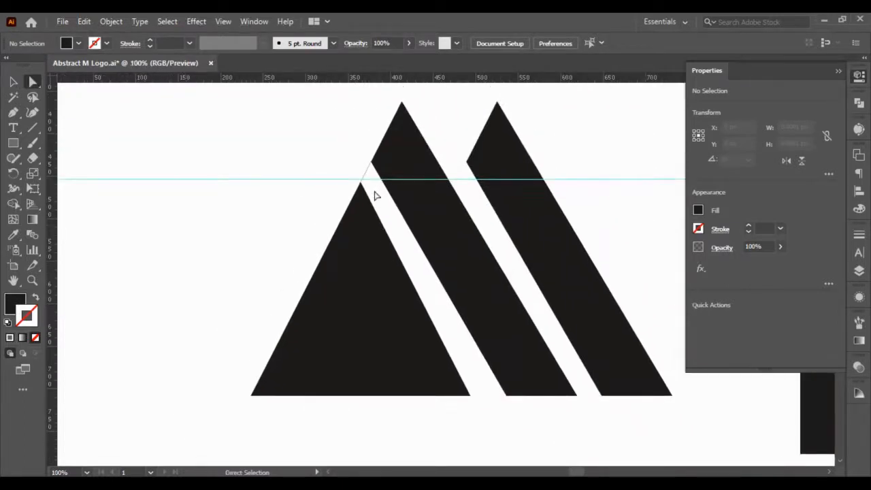
pyautogui.moveTo(366, 177); pyautogui.dragTo(306, 154)
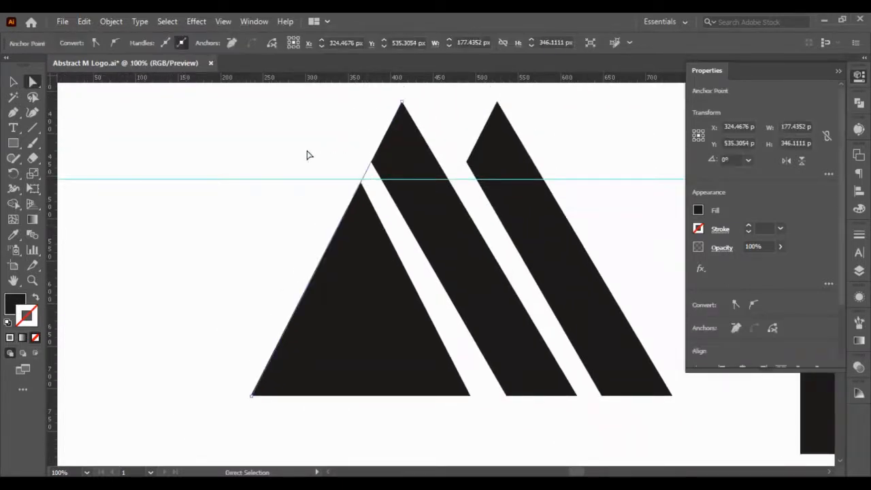
pyautogui.press('Delete')
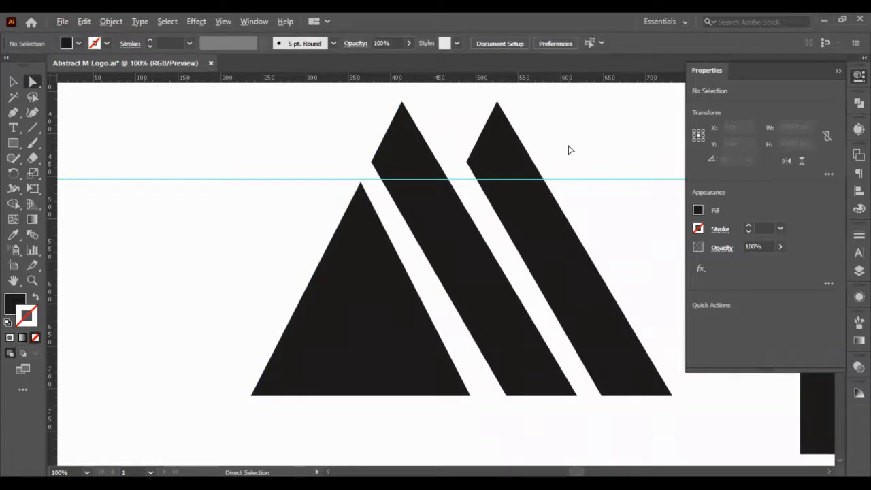
pyautogui.moveTo(568, 145); pyautogui.dragTo(596, 196)
pyautogui.press('Delete')
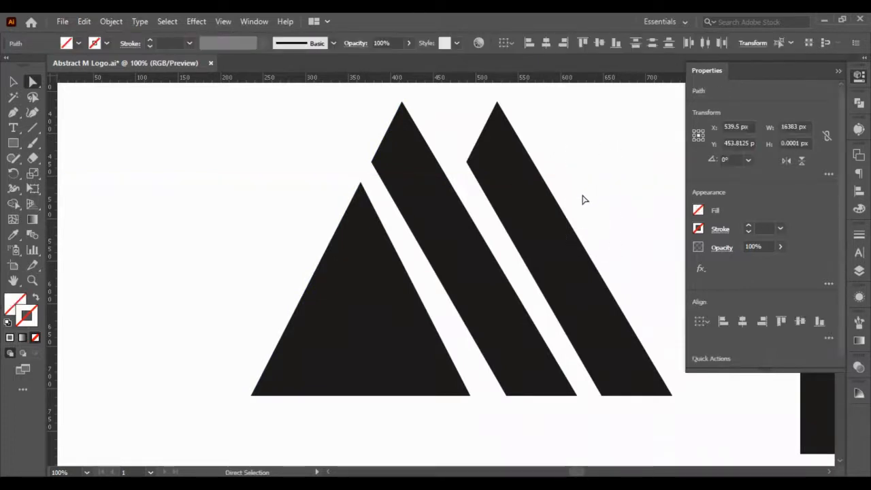
# - Try to draw straight Pen lines along the first bar's lower-left edge and from the triangle's top point
pyautogui.hotkey('ctrl', '0')
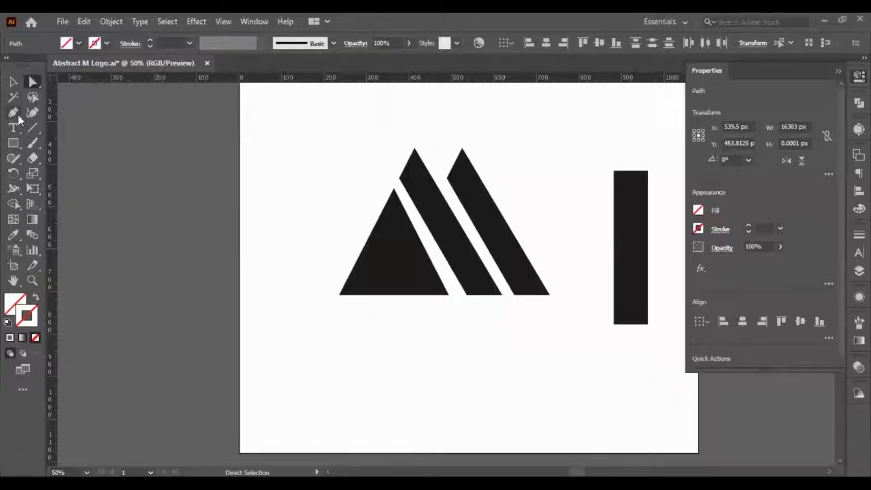
pyautogui.scroll(2, 470, 277)
pyautogui.scroll(1, 399, 228)
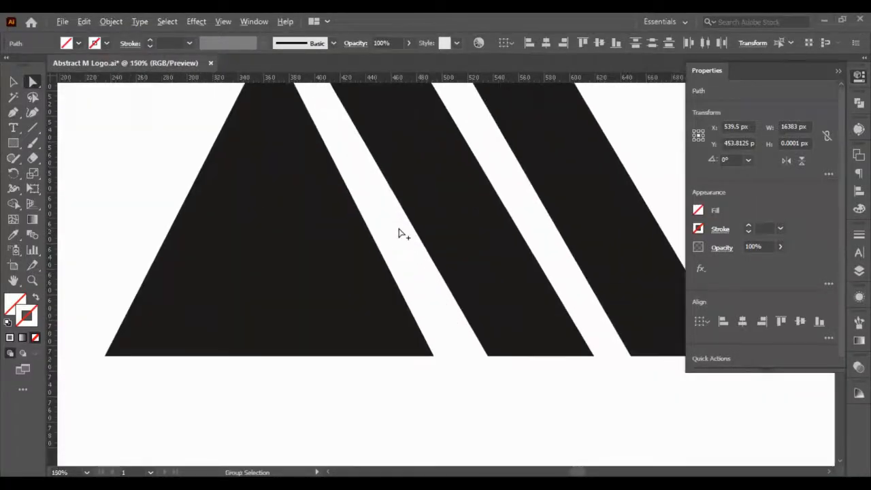
pyautogui.scroll(-1, 397, 228)
pyautogui.scroll(1, 289, 139)
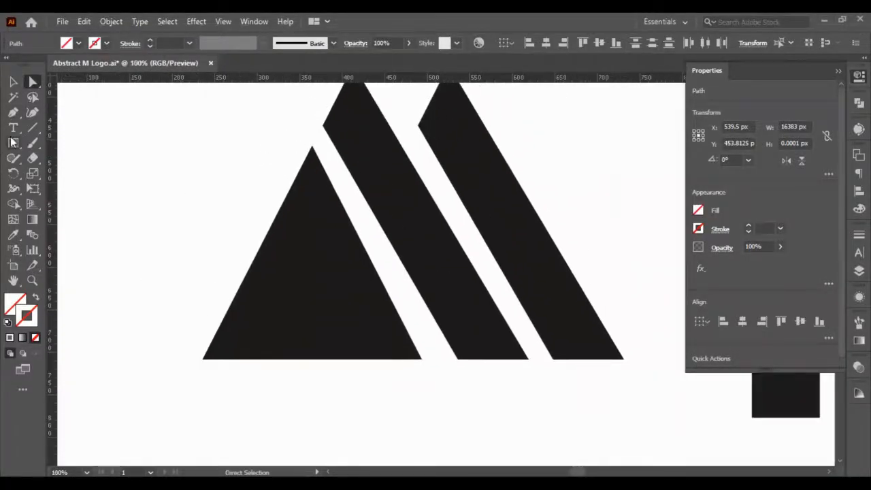
pyautogui.click(13, 112)
pyautogui.click(322, 125)
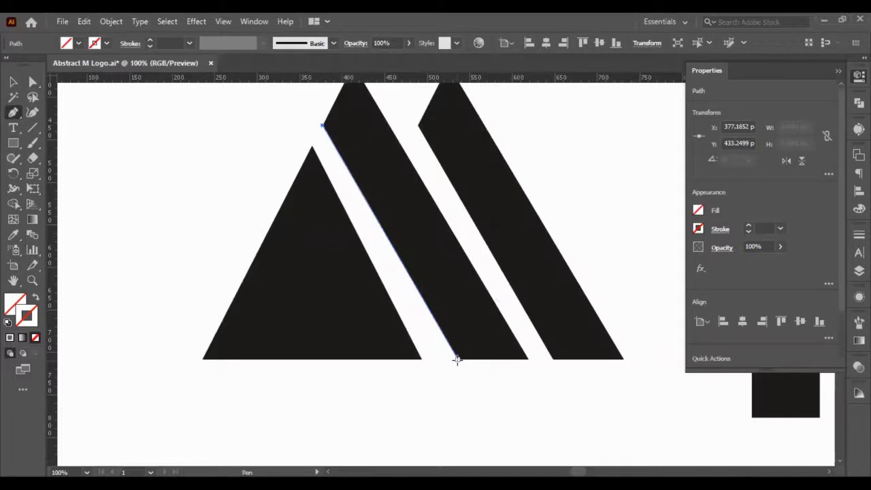
pyautogui.click(456, 359)
pyautogui.press('Escape')
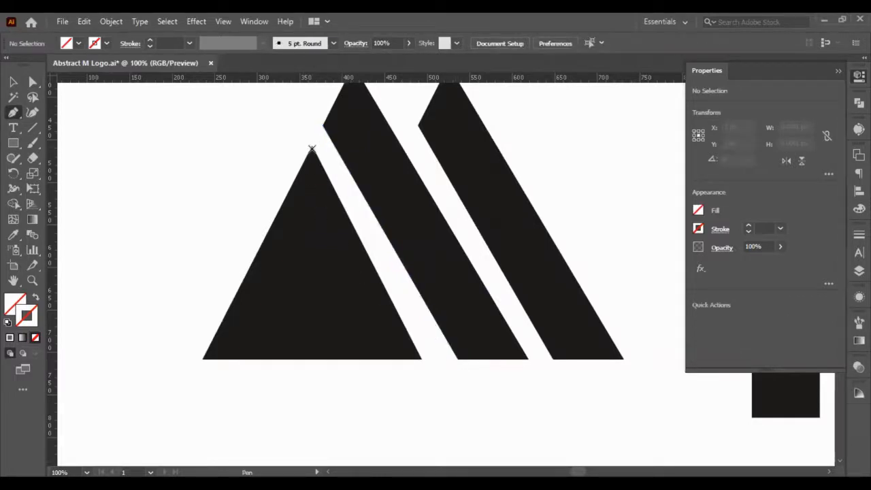
pyautogui.click(312, 147)
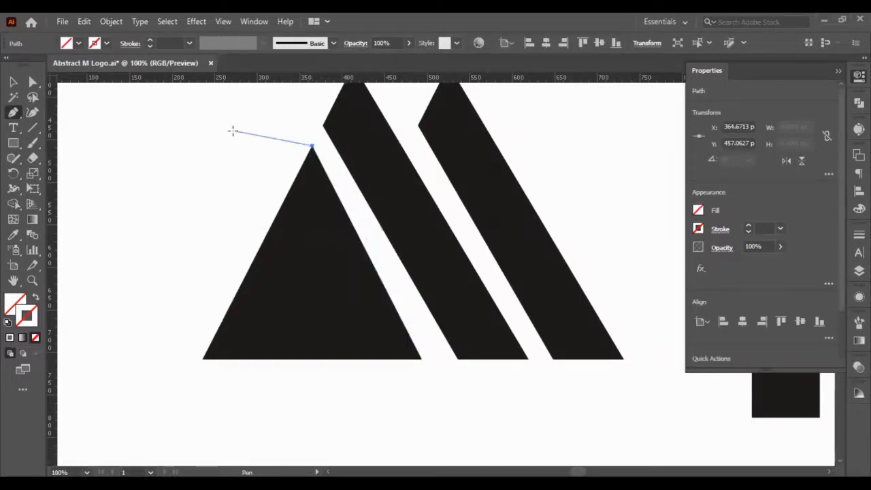
pyautogui.hotkey('ctrl', 'z')
pyautogui.click(12, 83)
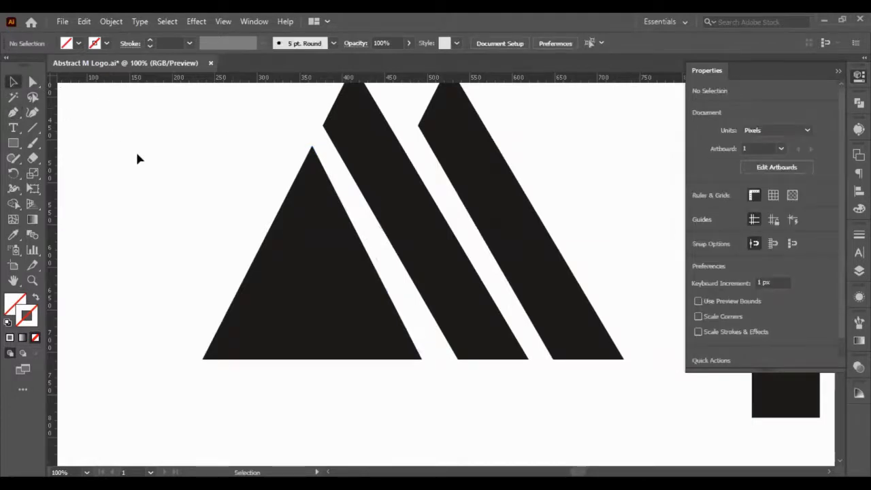
# - Move the first bar's bottom-left and bottom-right anchor points 10 px to the left, and deselect the bar
pyautogui.click(32, 82)
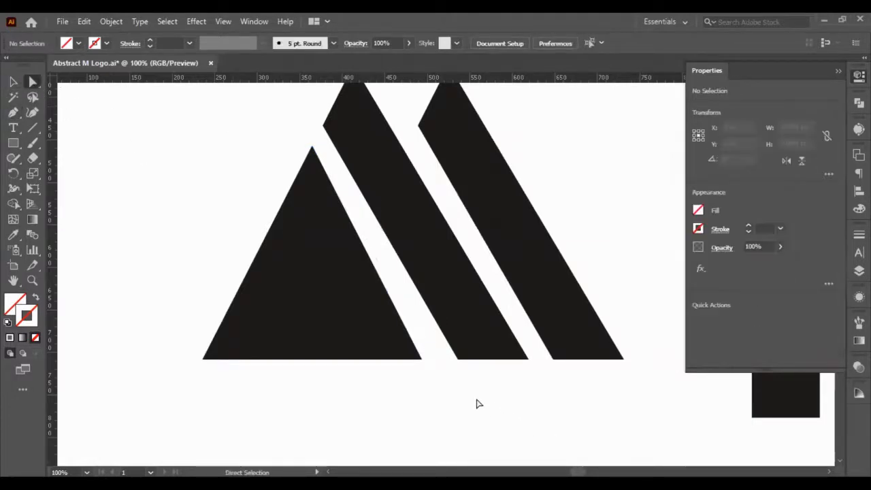
pyautogui.moveTo(477, 403); pyautogui.dragTo(439, 348)
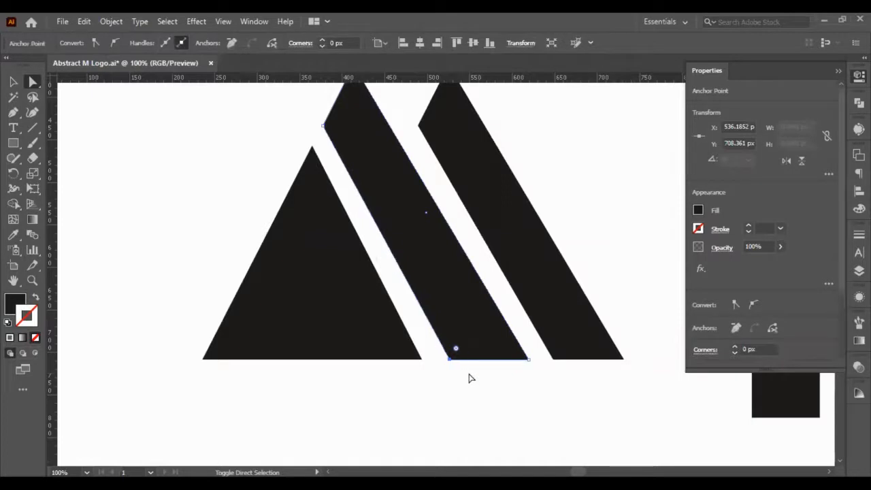
pyautogui.click(478, 383)
pyautogui.scroll(2, 478, 383)
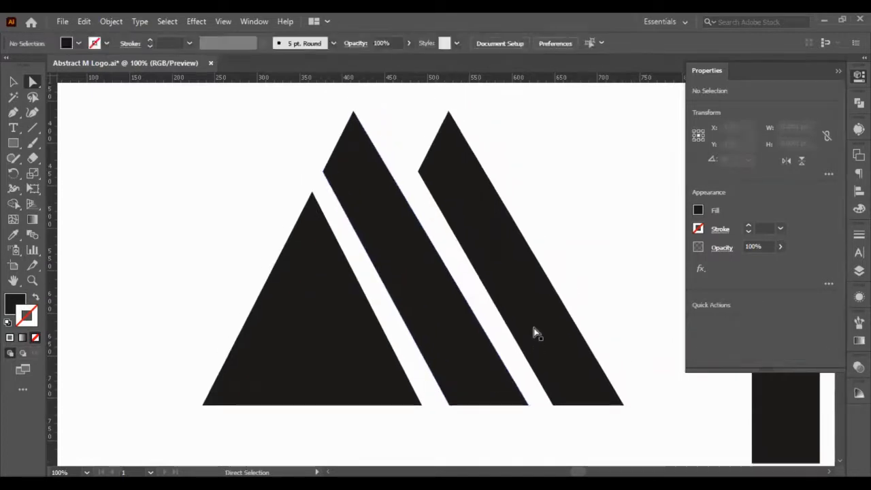
pyautogui.moveTo(533, 428); pyautogui.dragTo(499, 389)
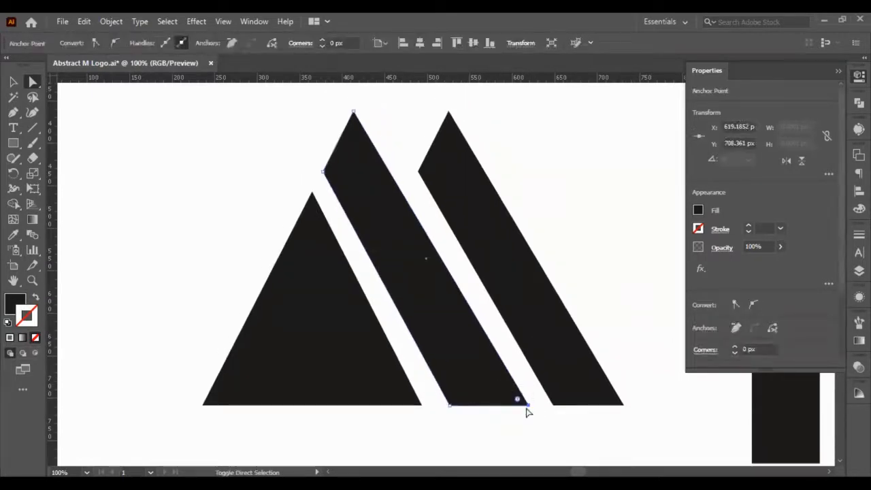
pyautogui.click(569, 448)
# - Delete the outer bar and select the whole reshaped bar beside the triangle
pyautogui.click(546, 365)
pyautogui.press('Delete')
pyautogui.click(415, 308)
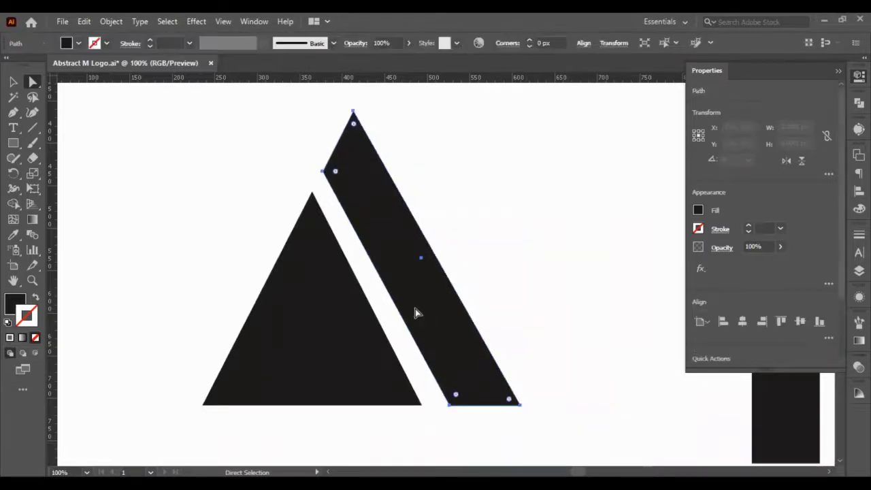
# - Duplicate the selected bar in place and shift the copy right until it sits tightly against the first bar's right edge
pyautogui.hotkey('ctrl', 'c')
pyautogui.hotkey('ctrl', 'f')
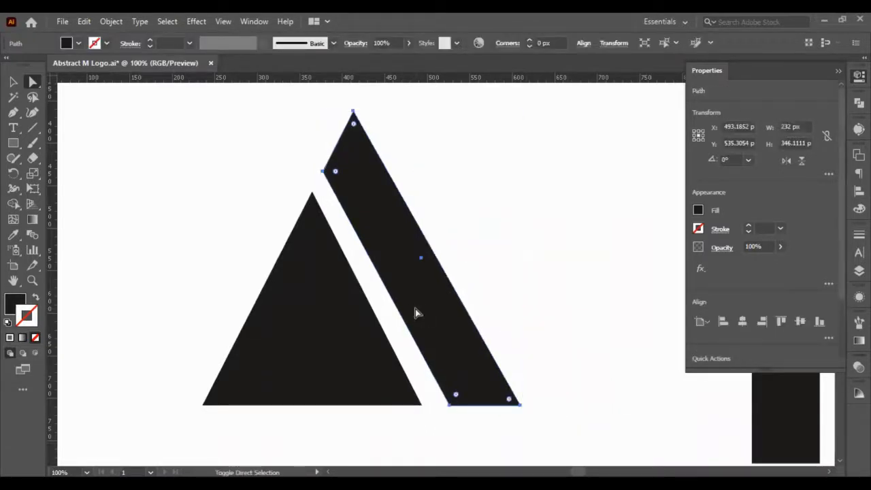
pyautogui.hotkey('shift', 'Right')
pyautogui.hotkey('shift', 'Right')
pyautogui.hotkey('shift', 'Right')
pyautogui.hotkey('shift', 'Right')
pyautogui.hotkey('shift', 'Right')
pyautogui.hotkey('shift', 'Right')
pyautogui.hotkey('shift', 'Right')
pyautogui.hotkey('shift', 'Right')
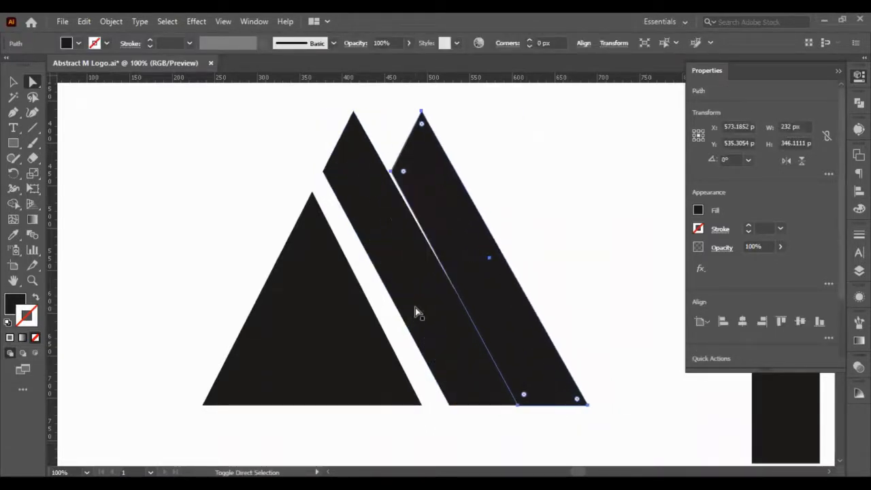
pyautogui.press('Right')
pyautogui.press('Right')
pyautogui.press('Right')
pyautogui.press('Right')
pyautogui.press('Right')
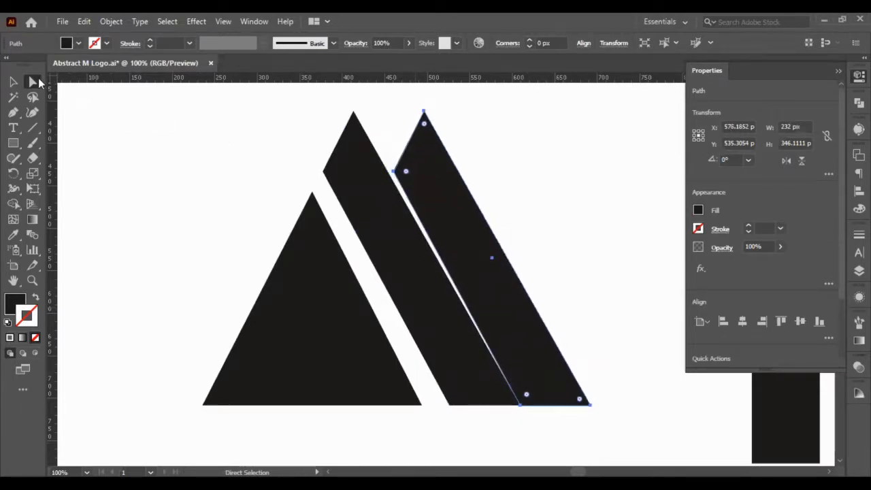
# - Move the first bar's bottom-right anchor point left to make the bar 225 px wide, and deselect it
pyautogui.click(514, 406)
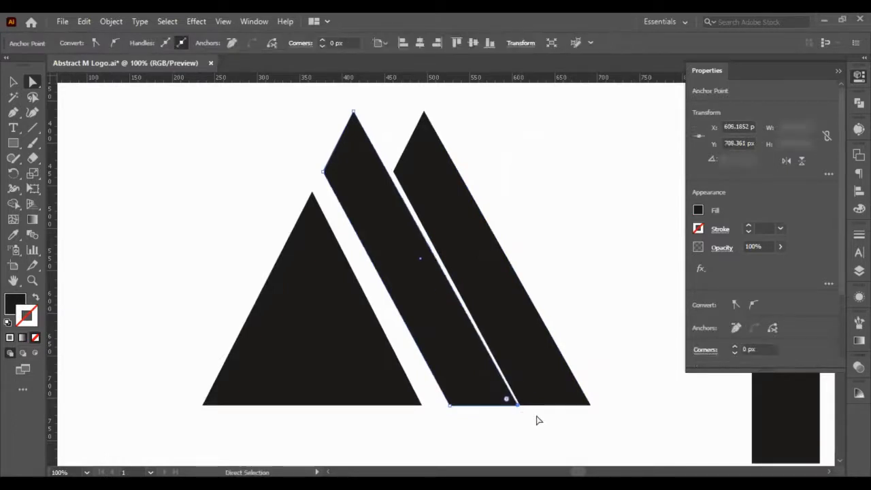
pyautogui.press('Left')
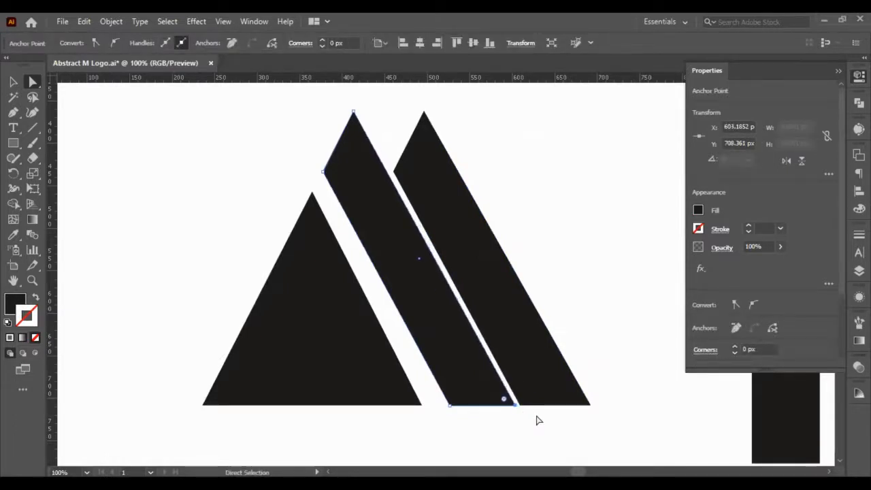
pyautogui.press('Left')
pyautogui.click(537, 420)
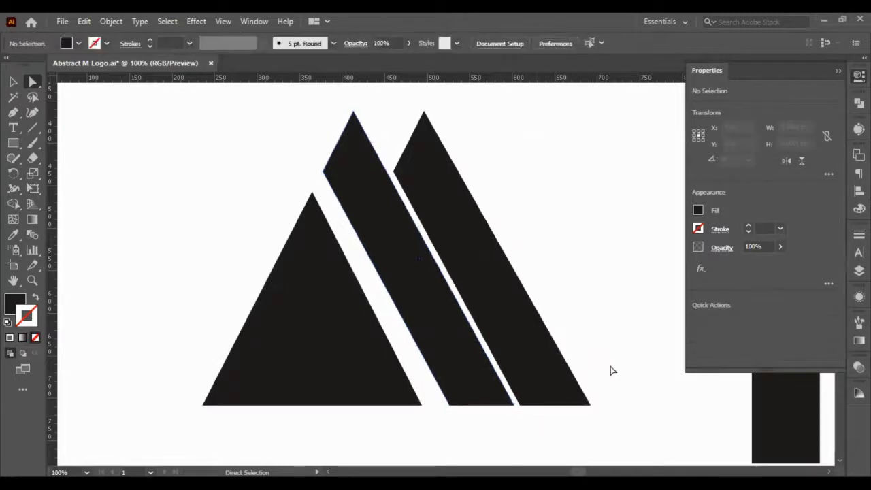
# - Delete the outer bar copy and select the whole narrowed first bar
pyautogui.click(536, 365)
pyautogui.press('Delete')
pyautogui.click(416, 316)
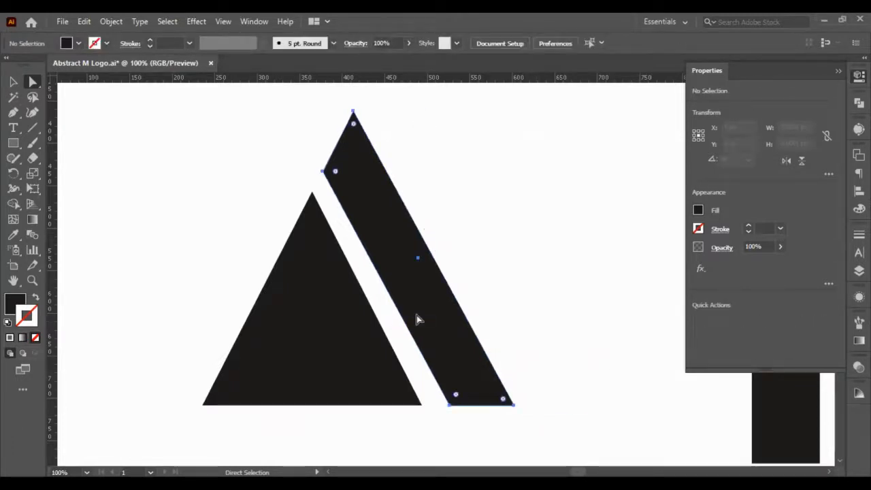
# - Duplicate the 225 px wide bar in place, move the copy right to X 589.6852 px, and deselect it
pyautogui.press('ctrl')
pyautogui.hotkey('ctrl', 'c')
pyautogui.hotkey('ctrl', 'f')
pyautogui.hotkey('shift', 'Right')
pyautogui.hotkey('shift', 'Right')
pyautogui.hotkey('shift', 'Right')
pyautogui.hotkey('shift', 'Right')
pyautogui.hotkey('shift', 'Right')
pyautogui.hotkey('shift', 'Right')
pyautogui.hotkey('shift', 'Right')
pyautogui.hotkey('shift', 'Right')
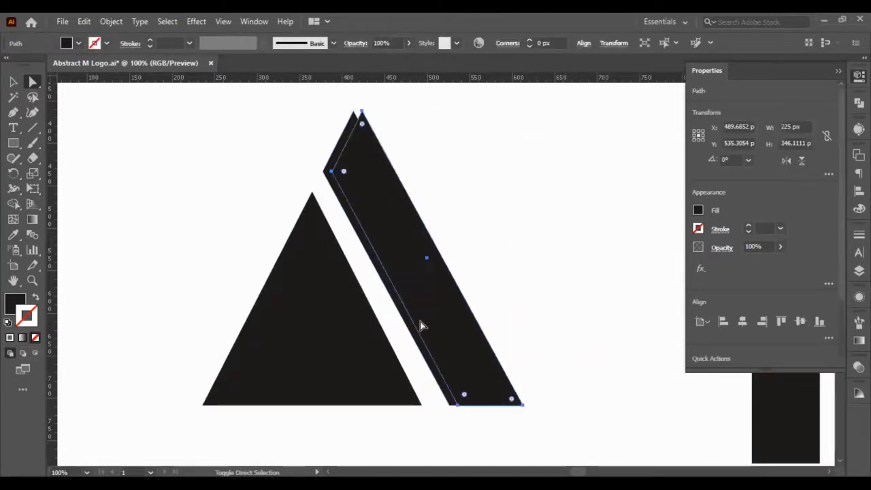
pyautogui.press('Left')
pyautogui.press('Left')
pyautogui.press('Left')
pyautogui.press('Left')
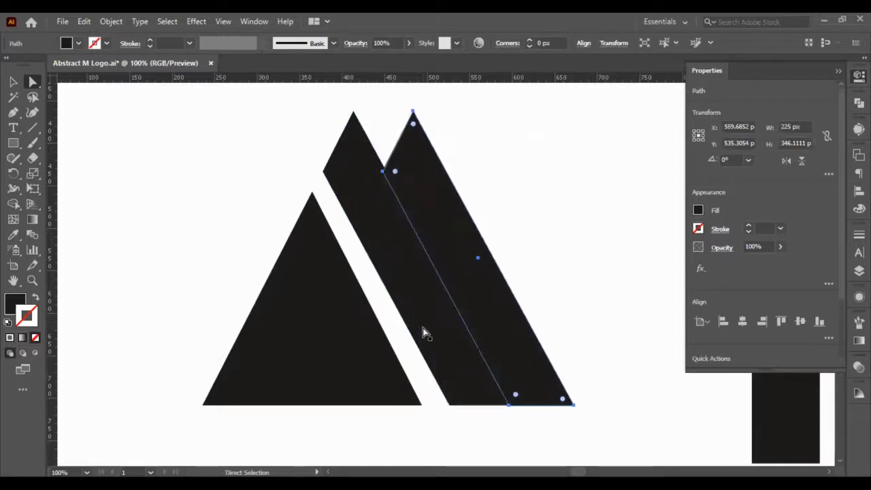
pyautogui.press('Left')
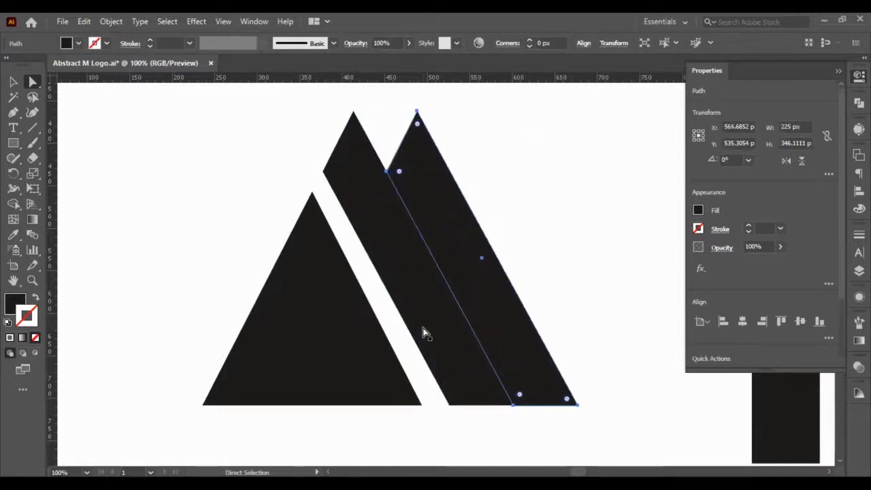
pyautogui.hotkey('shift', 'Right')
pyautogui.hotkey('shift', 'Right')
pyautogui.press('Right')
pyautogui.press('Right')
pyautogui.press('Right')
pyautogui.press('Right')
pyautogui.press('Right')
pyautogui.press('Right')
pyautogui.press('Right')
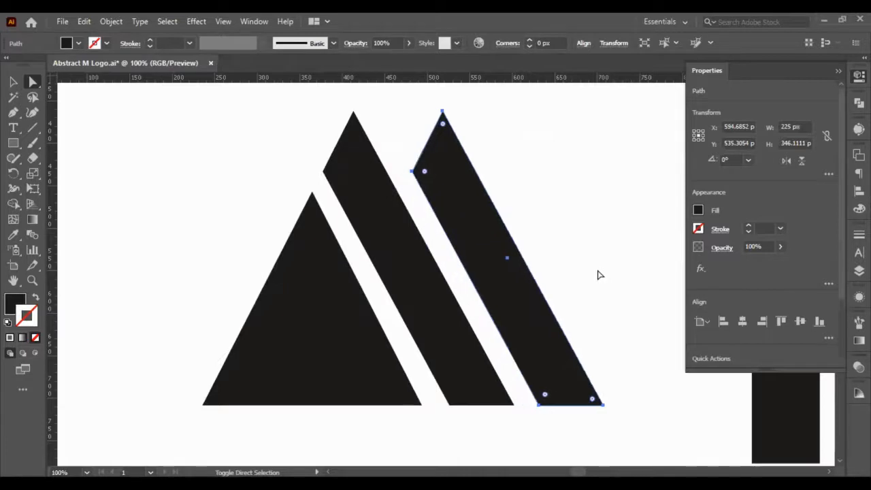
pyautogui.click(600, 275)
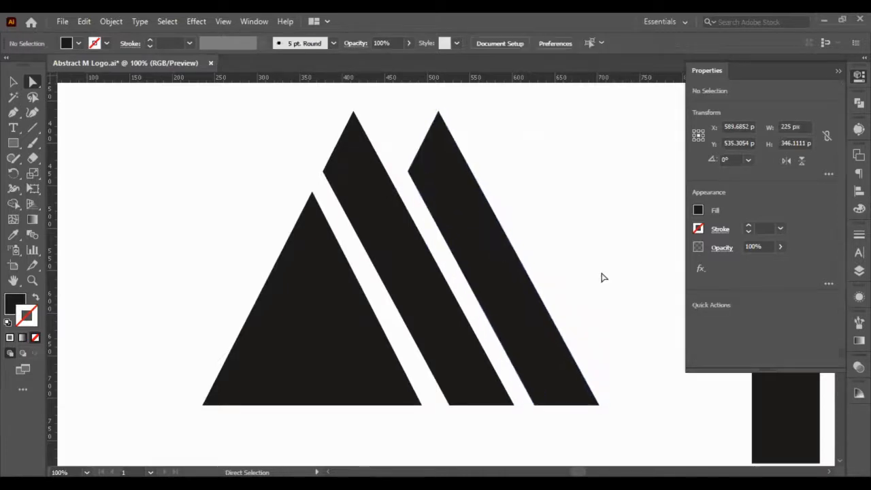
# - Delete the spare black vertical rectangle beside the logo, and leave the triangle and both bars deselected
pyautogui.keyDown('alt'); pyautogui.scroll(-2, 573, 291); pyautogui.keyUp('alt')
pyautogui.scroll(-2, 571, 291)
pyautogui.hscroll(3, 564, 297)
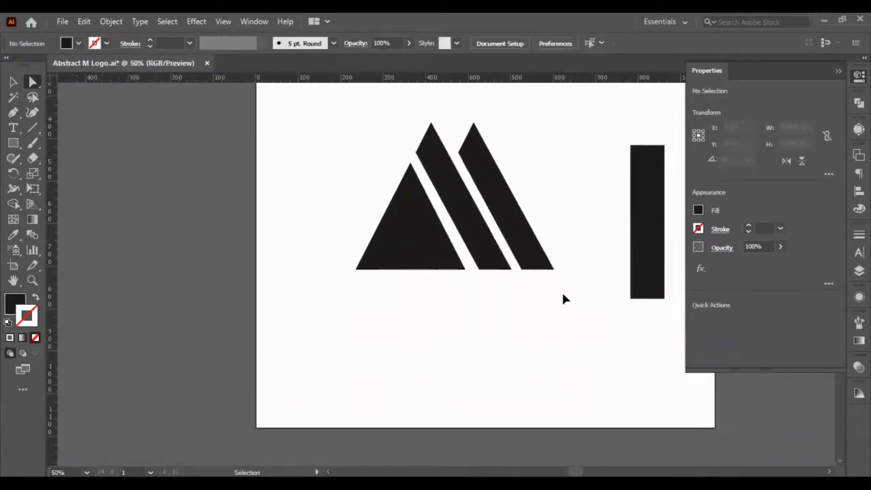
pyautogui.click(13, 82)
pyautogui.moveTo(565, 129); pyautogui.dragTo(583, 288)
pyautogui.press('Delete')
pyautogui.moveTo(537, 369); pyautogui.dragTo(205, 237)
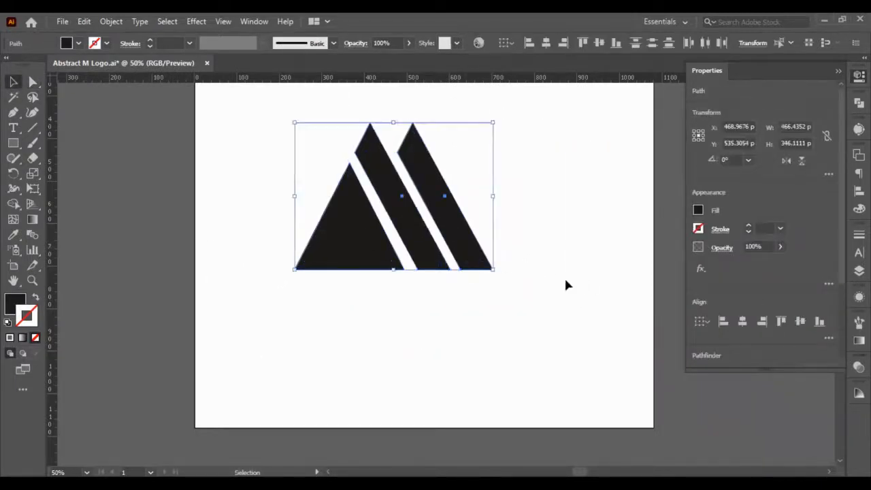
pyautogui.click(565, 283)
# - Place a line of point text below the logo and set its font to Mont Heavy DEMO
pyautogui.scroll(1, 458, 249)
pyautogui.scroll(-1, 418, 252)
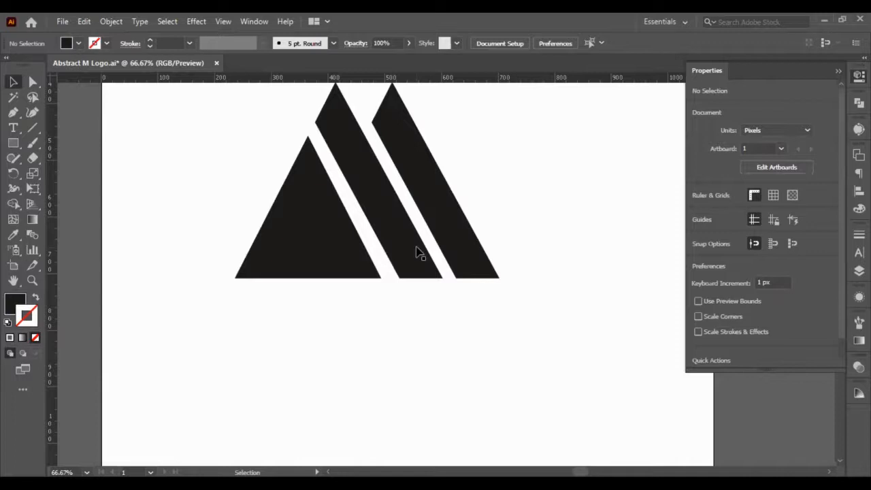
pyautogui.scroll(-1, 419, 253)
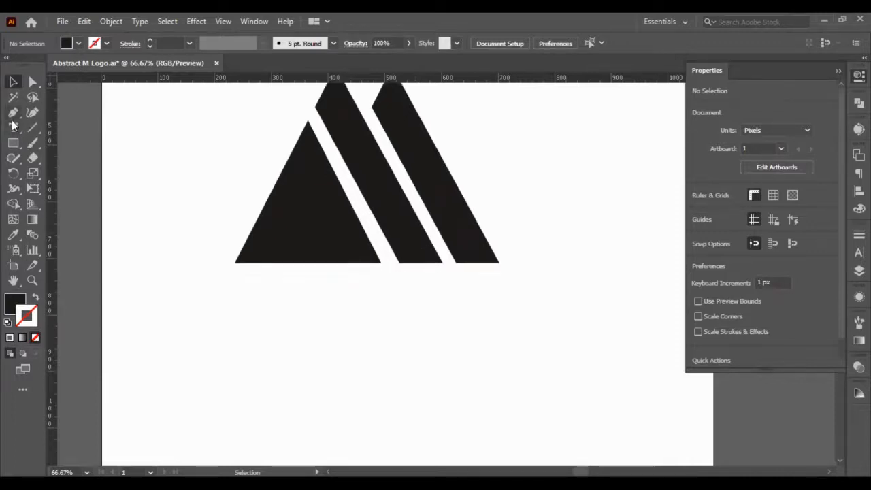
pyautogui.press('t')
pyautogui.click(198, 327)
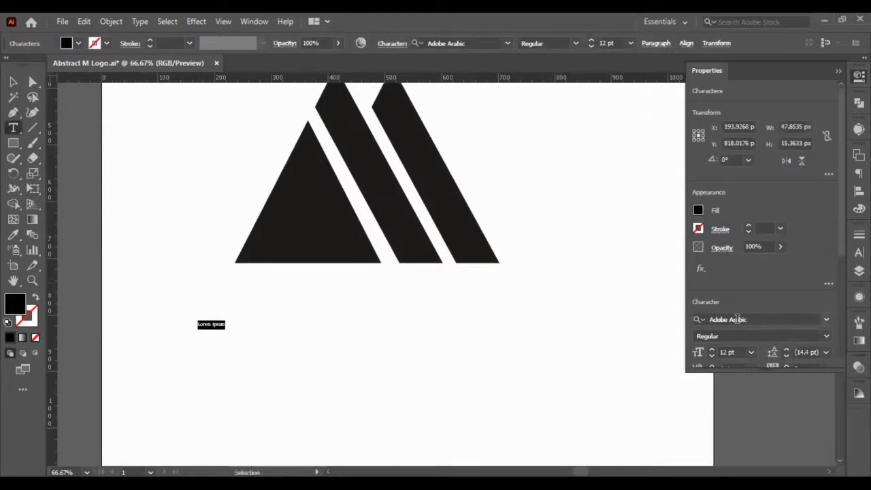
pyautogui.click(737, 319)
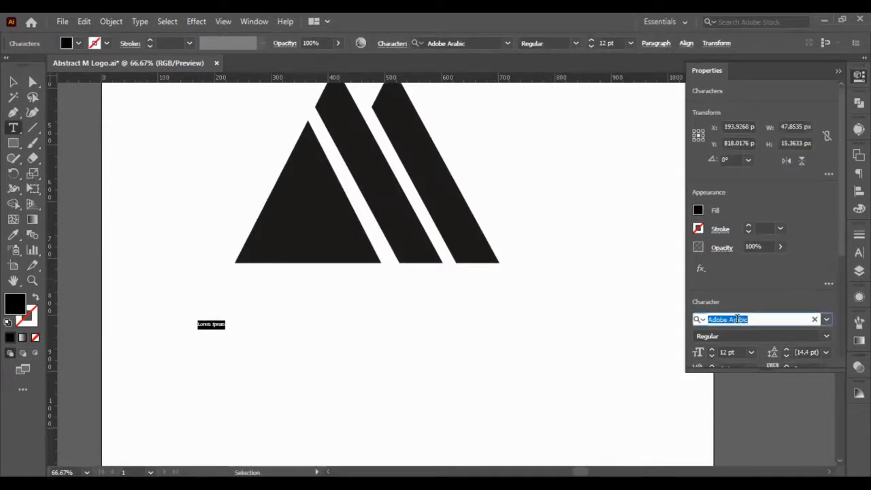
pyautogui.write('MONT')
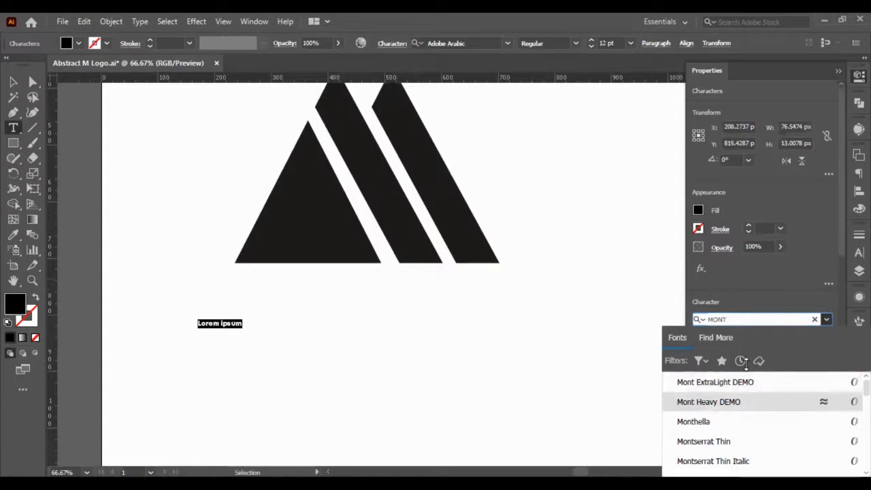
pyautogui.press('Return')
# - Set the placeholder text's font size to 60 pt
pyautogui.click(738, 351)
pyautogui.hotkey('shift', 'Up')
pyautogui.hotkey('shift', 'Up')
pyautogui.hotkey('shift', 'Up')
pyautogui.hotkey('shift', 'Up')
pyautogui.hotkey('shift', 'Up')
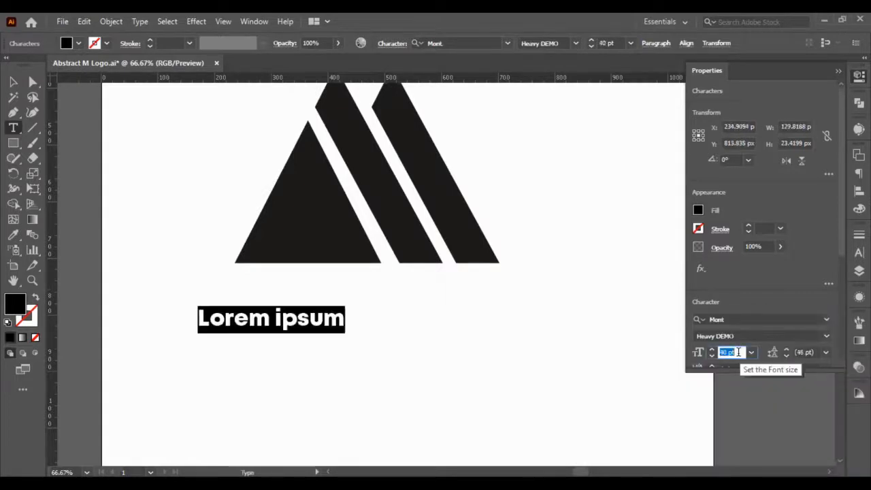
pyautogui.press('Return')
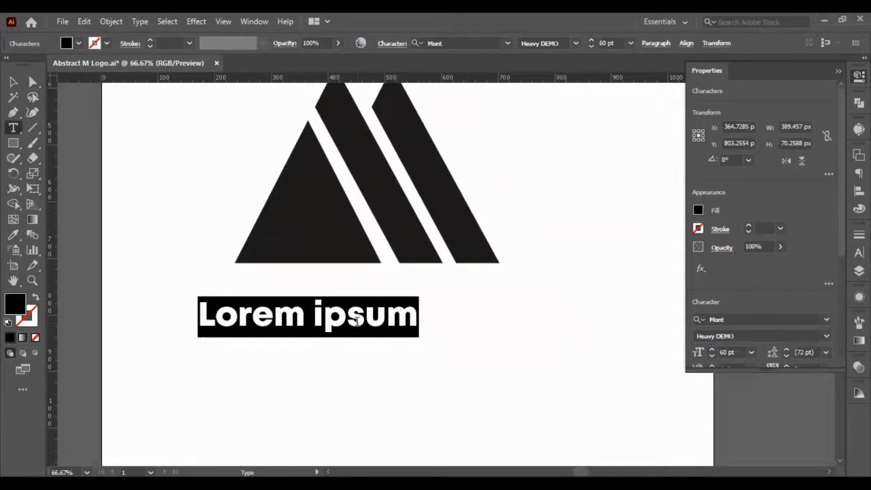
pyautogui.write('moN')
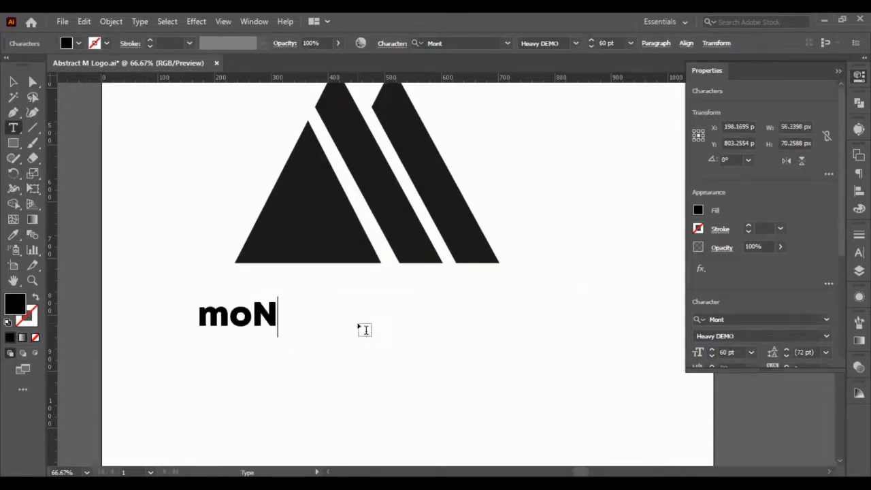
pyautogui.press('BackSpace')
pyautogui.press('BackSpace')
pyautogui.press('BackSpace')
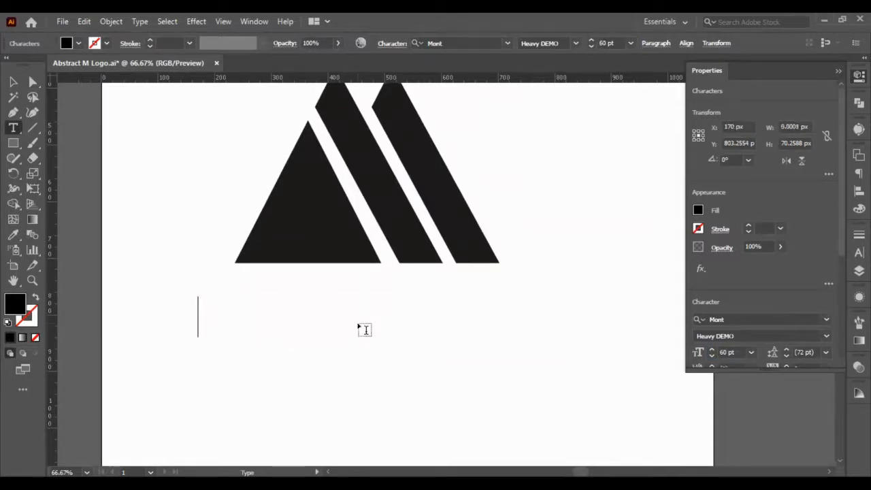
pyautogui.write('m')
pyautogui.press('BackSpace')
pyautogui.write('m')
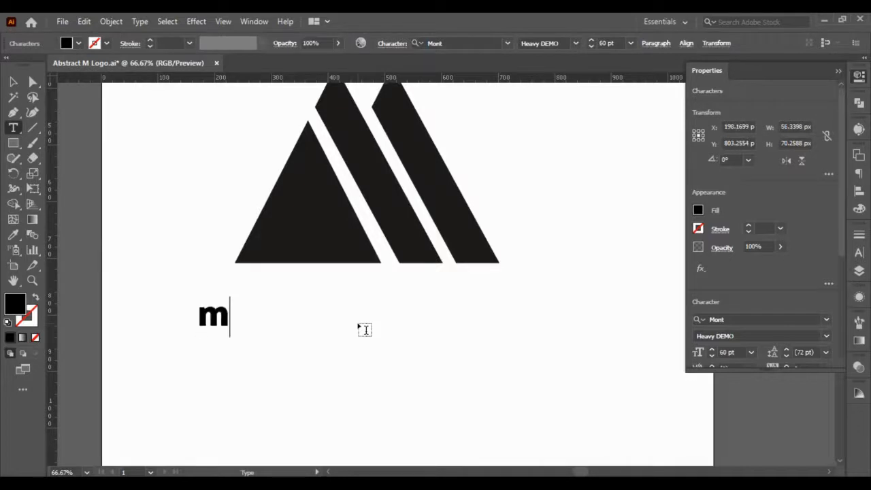
pyautogui.press('BackSpace')
# - Replace the placeholder text with the wordmark "MONDAYDESIGNS"
pyautogui.write('M')
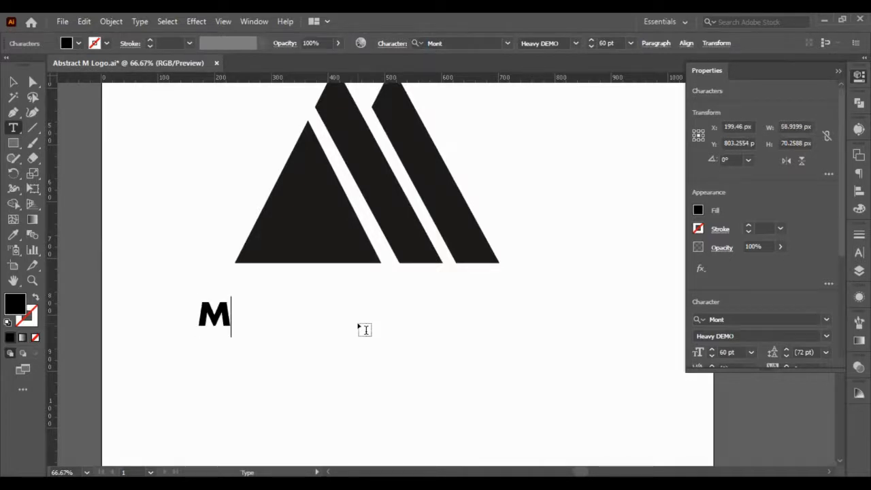
pyautogui.write('ONDAY')
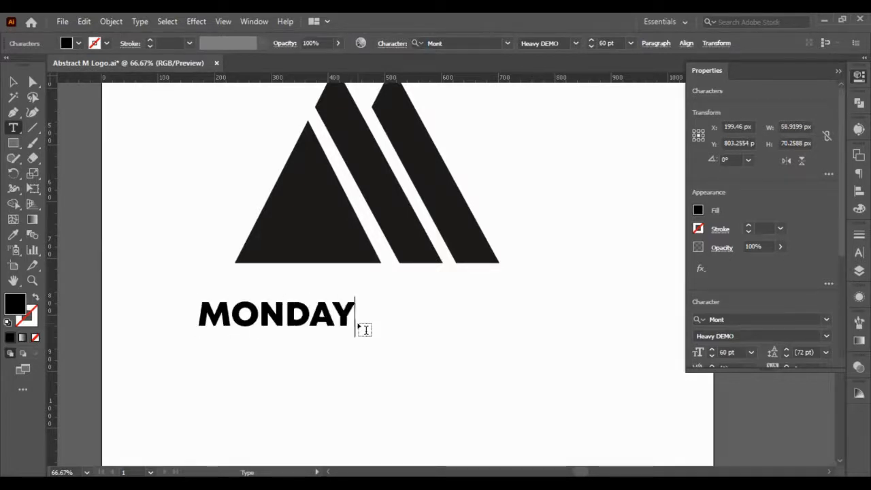
pyautogui.write('d')
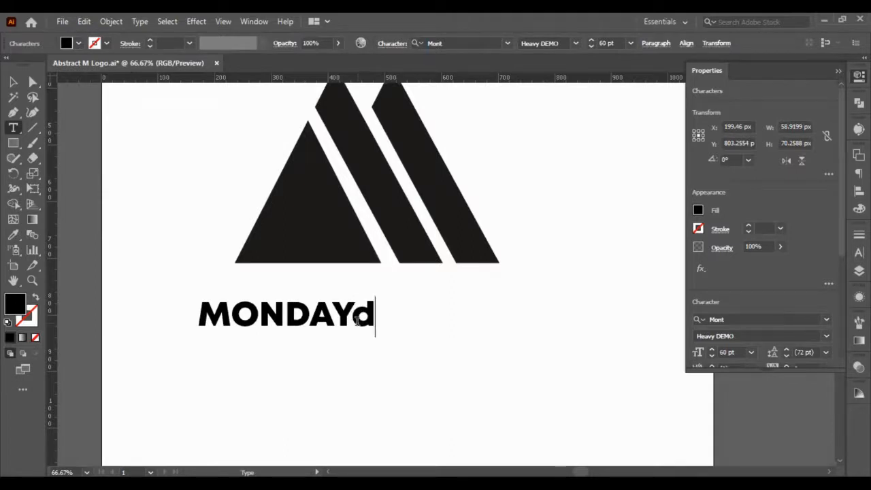
pyautogui.press('BackSpace')
pyautogui.write('DESIGN')
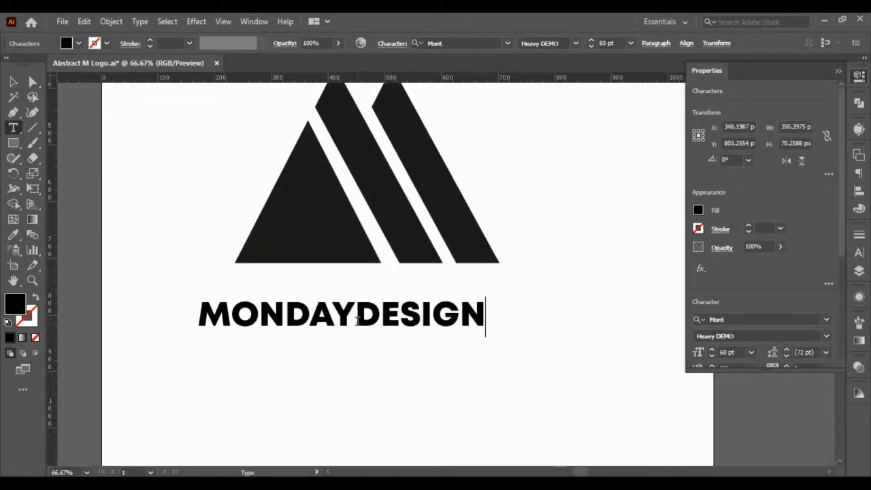
pyautogui.write('S')
# - Change the DESIGNS part of the wordmark to the ExtraLight DEMO font style
pyautogui.moveTo(355, 315); pyautogui.dragTo(546, 321)
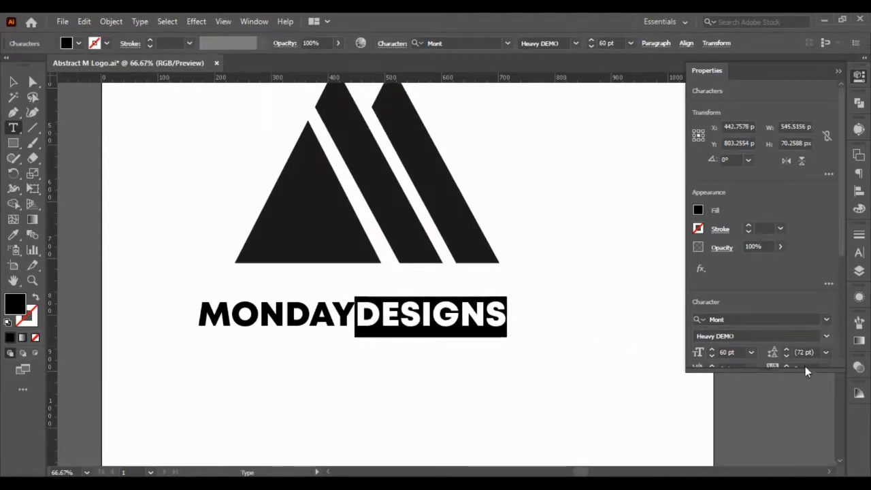
pyautogui.click(825, 338)
pyautogui.click(795, 354)
pyautogui.click(12, 82)
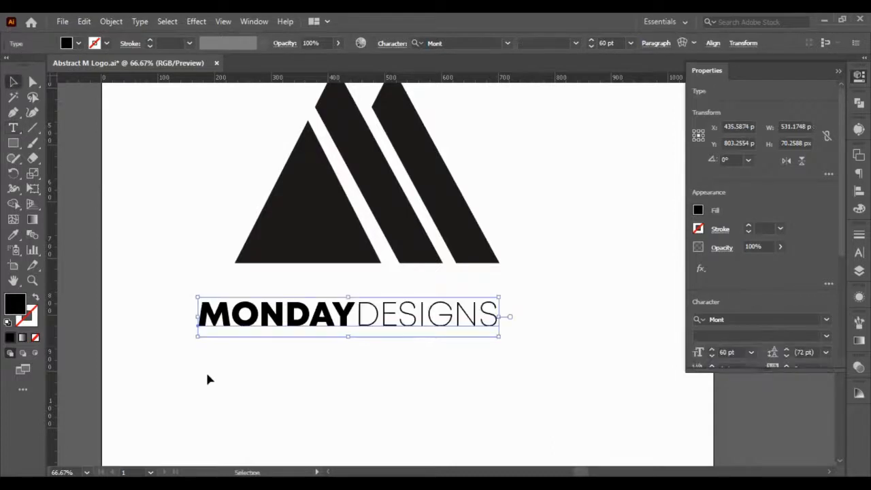
# - Move the wordmark up so it starts under the triangle's left corner, and sample the logo's black as its fill with the Eyedropper
pyautogui.click(208, 377)
pyautogui.moveTo(330, 322); pyautogui.dragTo(364, 306)
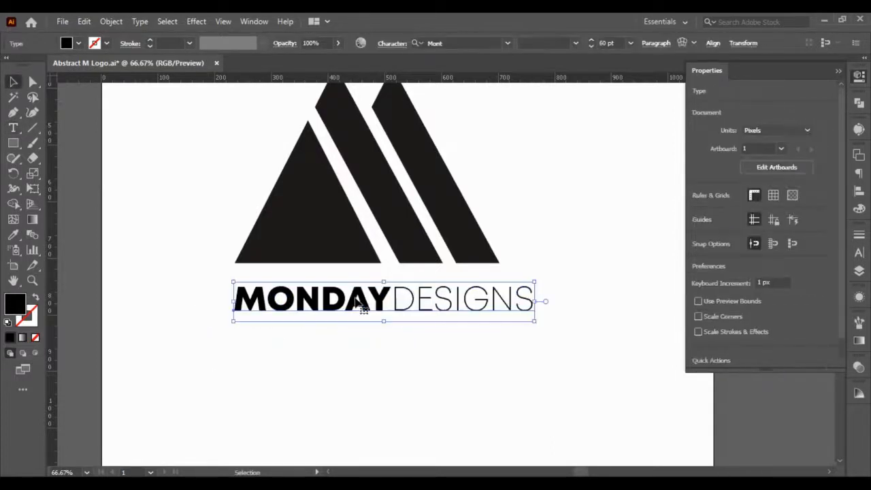
pyautogui.click(13, 234)
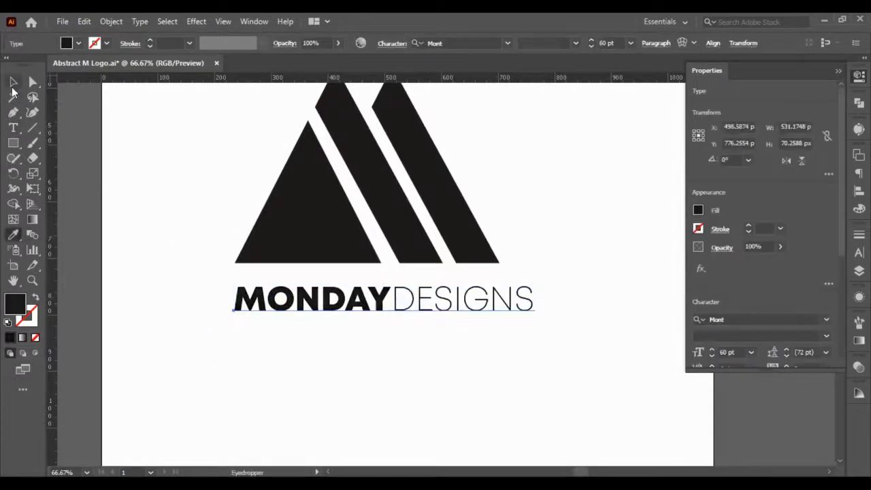
# - Duplicate the wordmark just below the original and delete MONDAY from the copy
pyautogui.click(13, 82)
pyautogui.moveTo(383, 307); pyautogui.dragTo(399, 360)
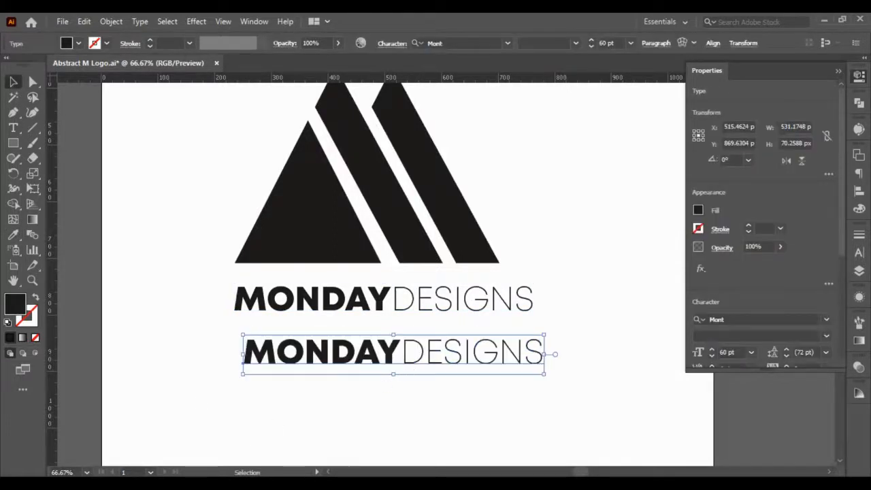
pyautogui.doubleClick(413, 350)
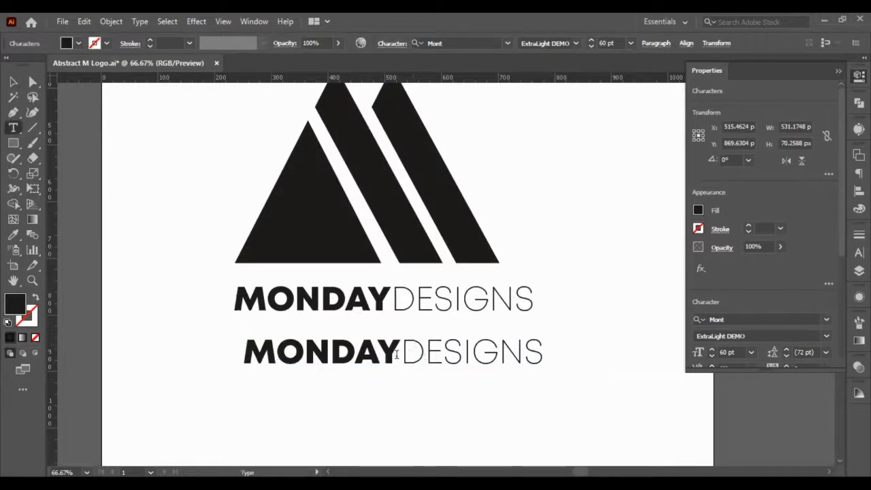
pyautogui.moveTo(401, 350); pyautogui.dragTo(221, 342)
pyautogui.press('BackSpace')
# - Replace the copy's remaining word with the tagline "WE START DESIGN ON MONDAUY" and finish text editing
pyautogui.doubleClick(332, 360)
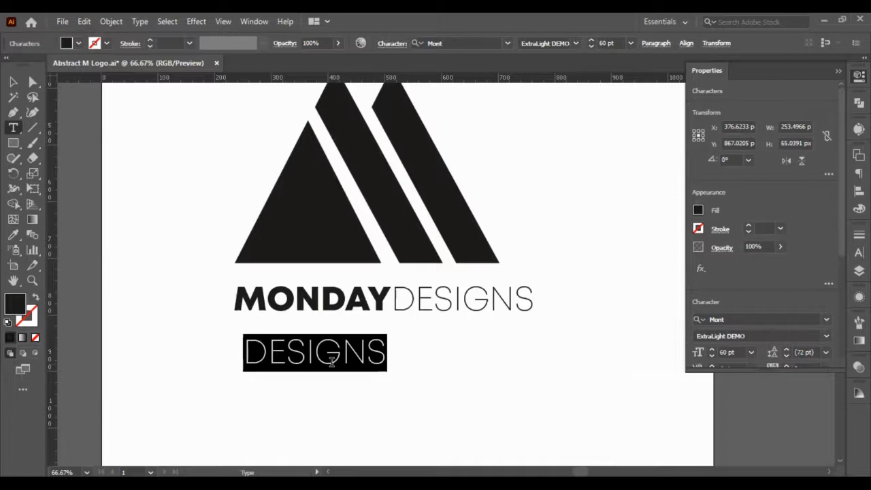
pyautogui.write('W')
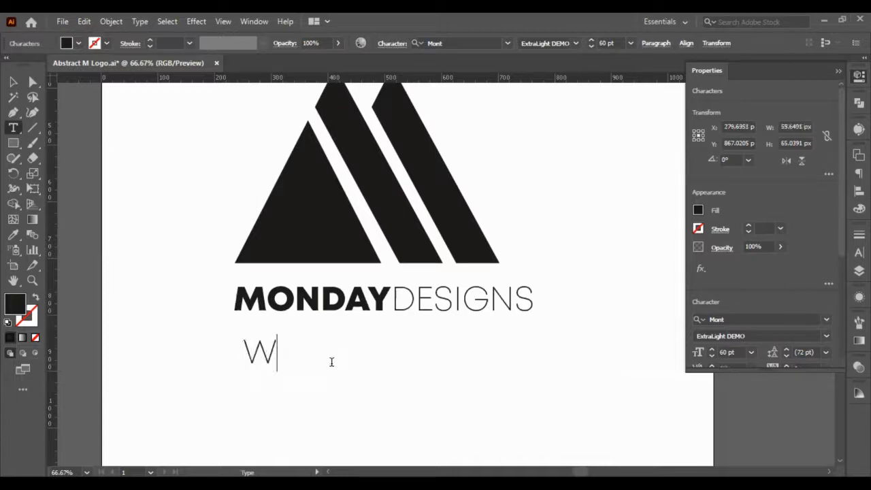
pyautogui.press('BackSpace')
pyautogui.write('WE STAT')
pyautogui.press('BackSpace')
pyautogui.write('RT ')
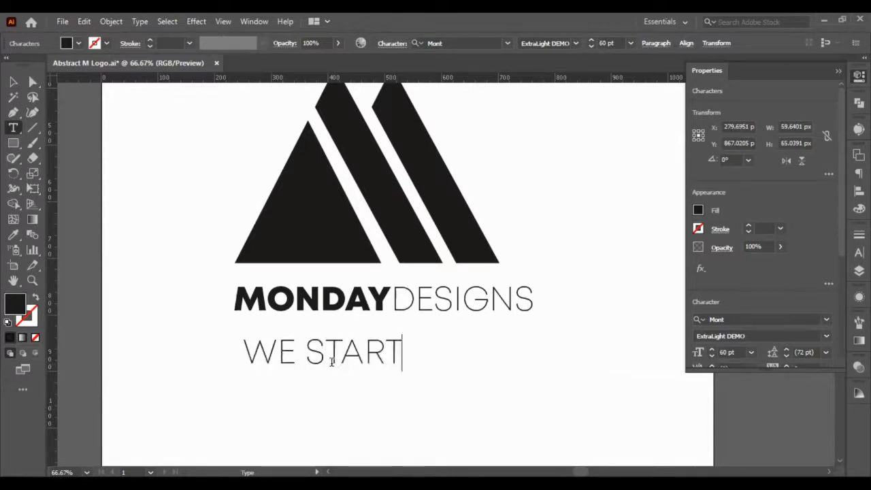
pyautogui.write('W')
pyautogui.press('BackSpace')
pyautogui.write('D')
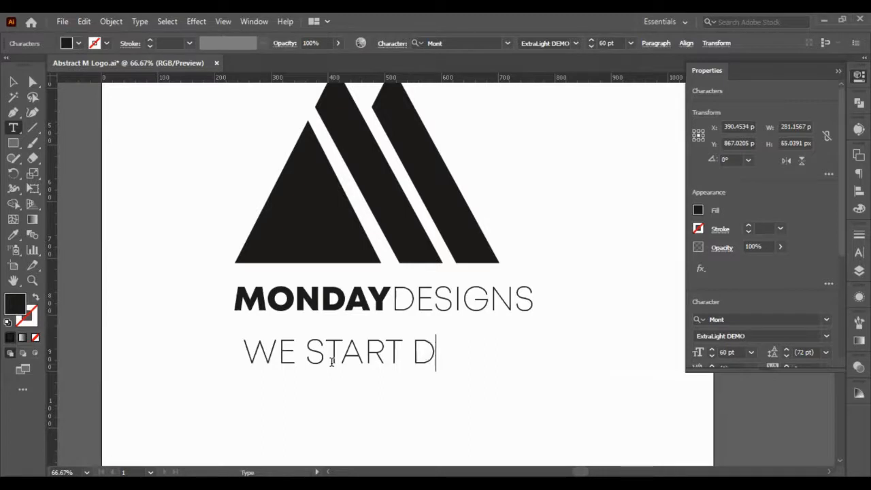
pyautogui.write('ESIGN ON MOD')
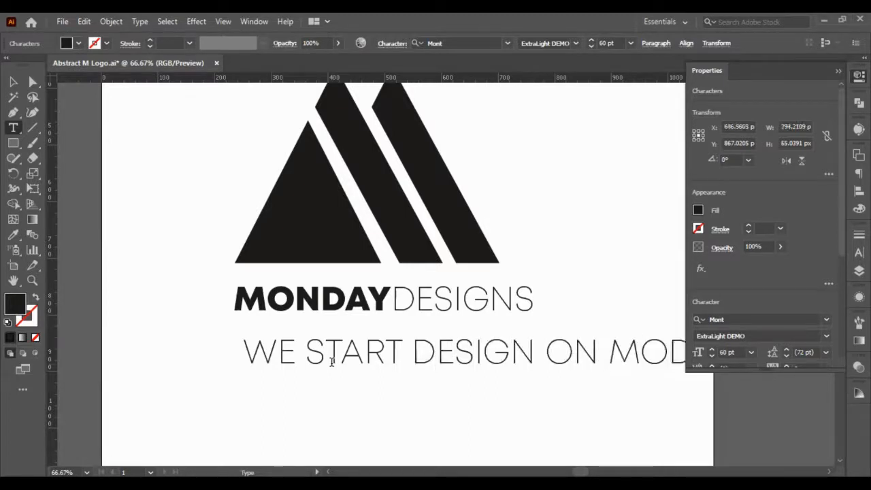
pyautogui.press('BackSpace')
pyautogui.write('N')
pyautogui.press('Escape')
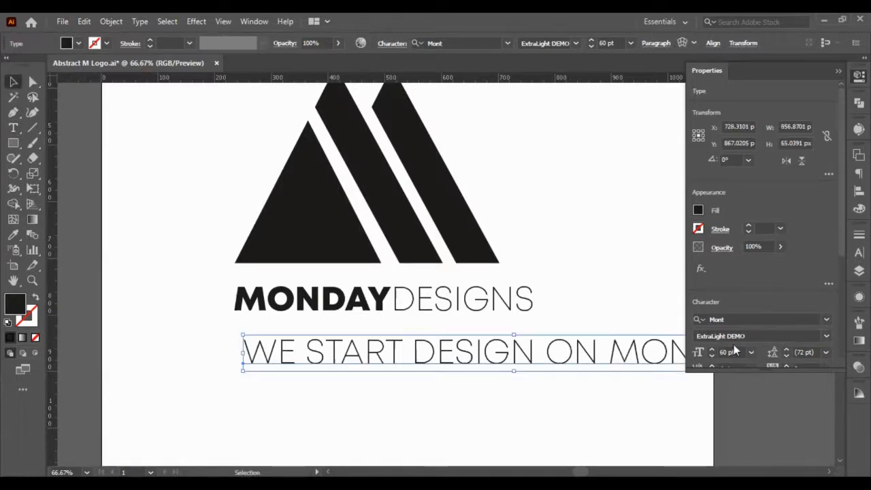
# - Set the tagline's font size to 30 pt and correct its last word to "MONDAY"
pyautogui.click(736, 350)
pyautogui.hotkey('shift', 'Down')
pyautogui.hotkey('shift', 'Down')
pyautogui.hotkey('shift', 'Down')
pyautogui.hotkey('shift', 'Down')
pyautogui.hotkey('shift', 'Up')
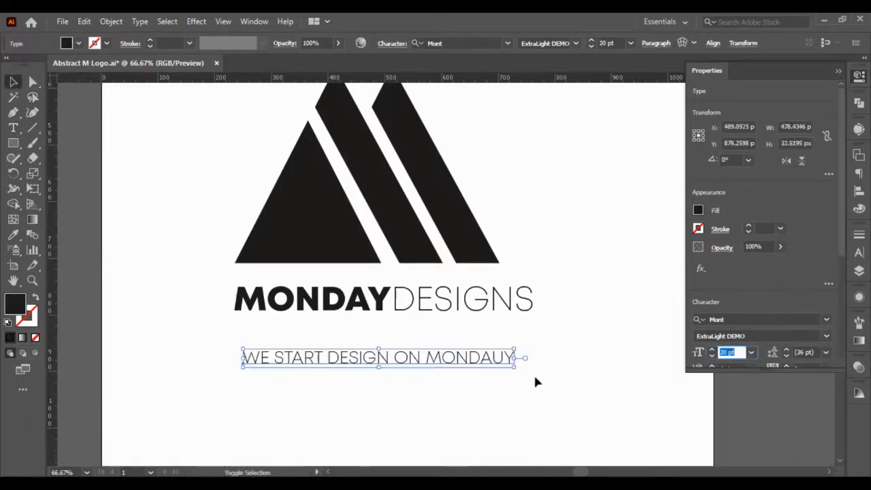
pyautogui.doubleClick(504, 359)
pyautogui.press('BackSpace')
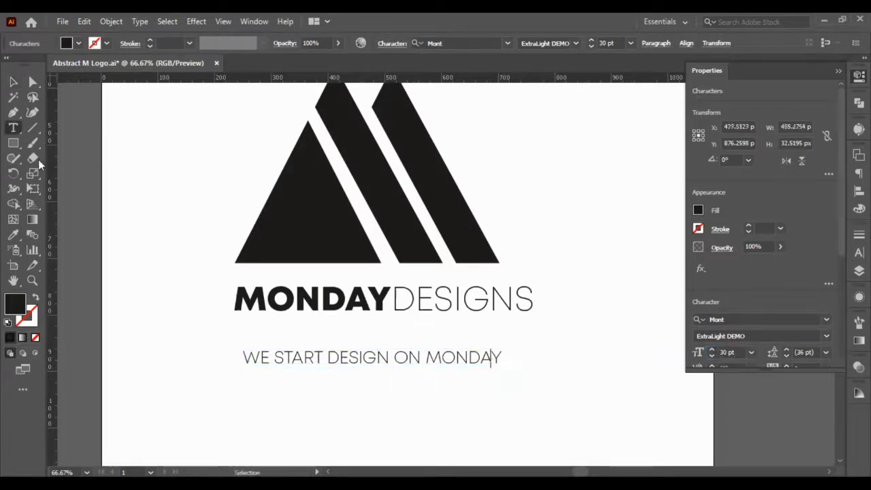
# - Select the whole tagline and change its case to lowercase
pyautogui.click(13, 82)
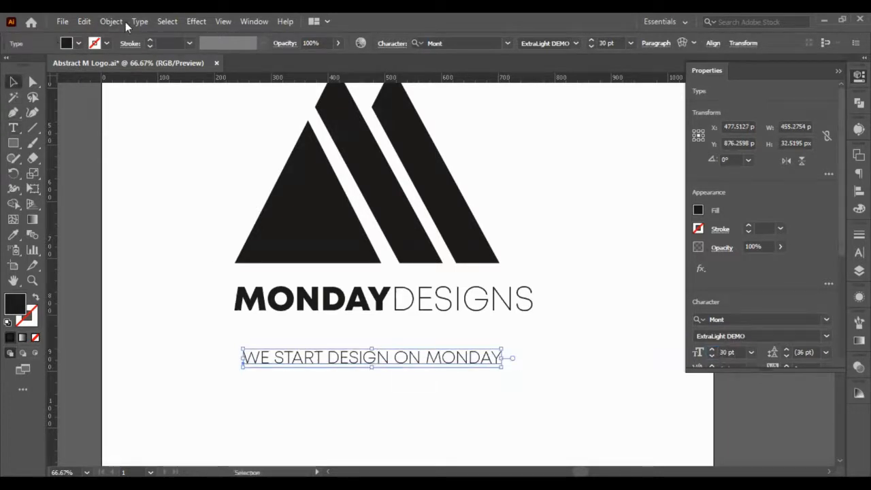
pyautogui.click(112, 21)
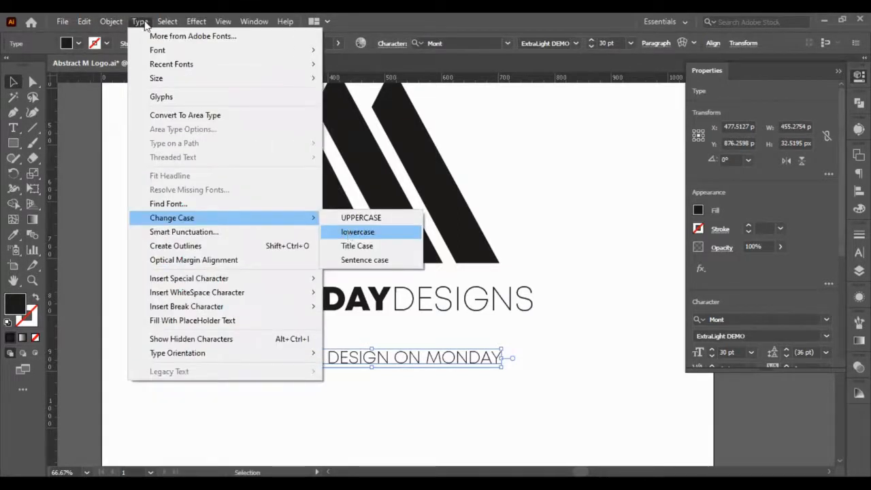
pyautogui.click(350, 234)
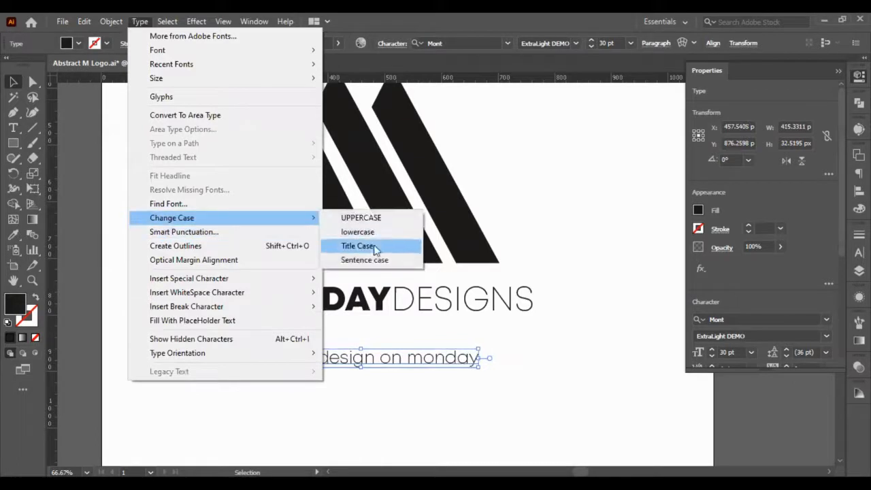
# - Change the tagline to title case and centre it horizontally with the wordmark
pyautogui.click(358, 246)
pyautogui.click(393, 393)
pyautogui.moveTo(412, 365); pyautogui.dragTo(355, 307)
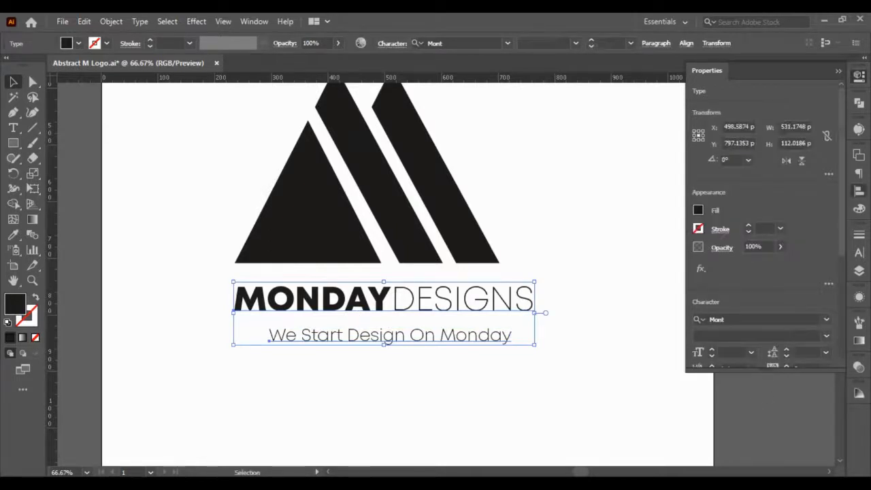
pyautogui.click(858, 190)
pyautogui.click(733, 183)
pyautogui.click(625, 330)
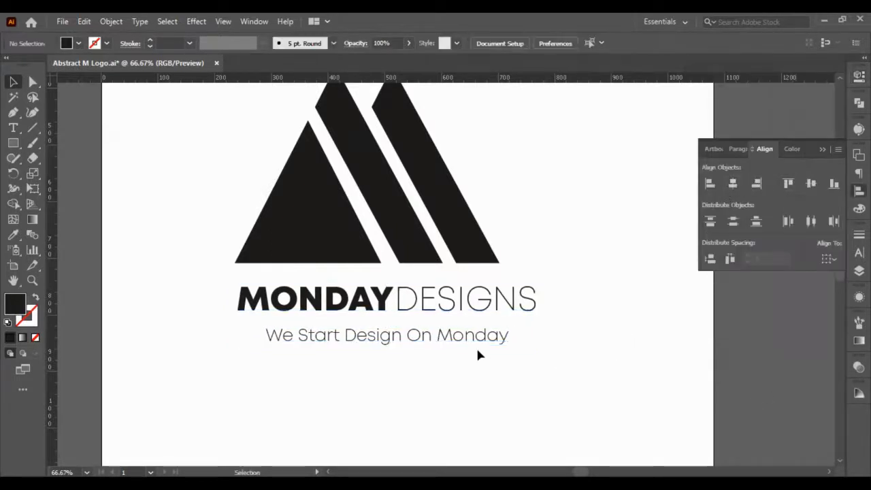
# - Nudge the tagline up so it sits slightly closer beneath the MONDAYDESIGNS wordmark
pyautogui.click(476, 346)
pyautogui.press('Up')
pyautogui.press('Up')
pyautogui.press('Up')
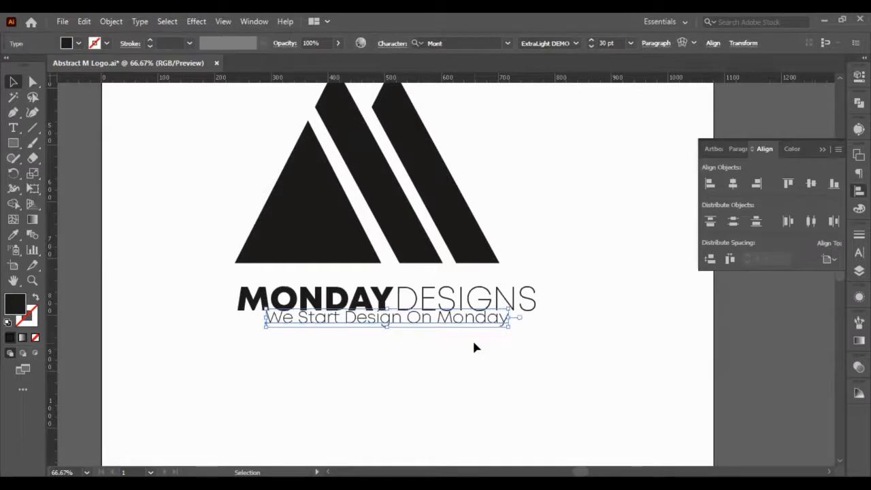
pyautogui.click(536, 381)
# - Scale the three M shapes down proportionally around their centre and group them into one symbol
pyautogui.scroll(2, 538, 381)
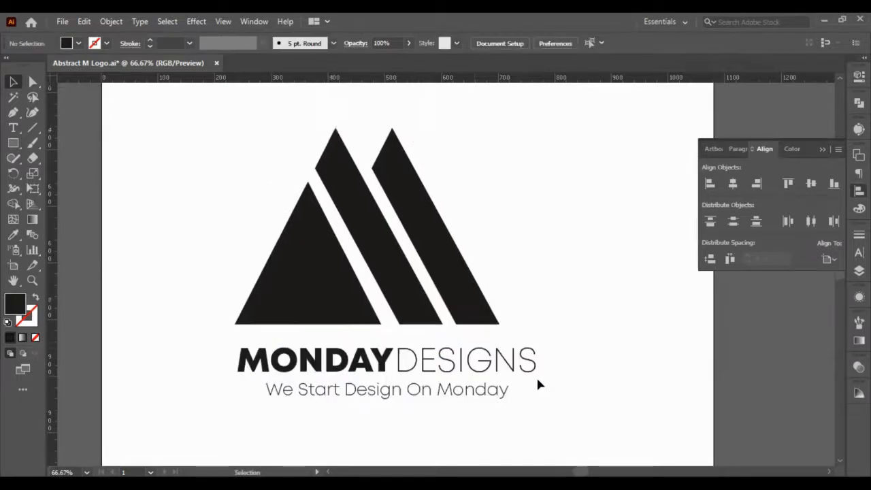
pyautogui.moveTo(479, 147); pyautogui.dragTo(287, 293)
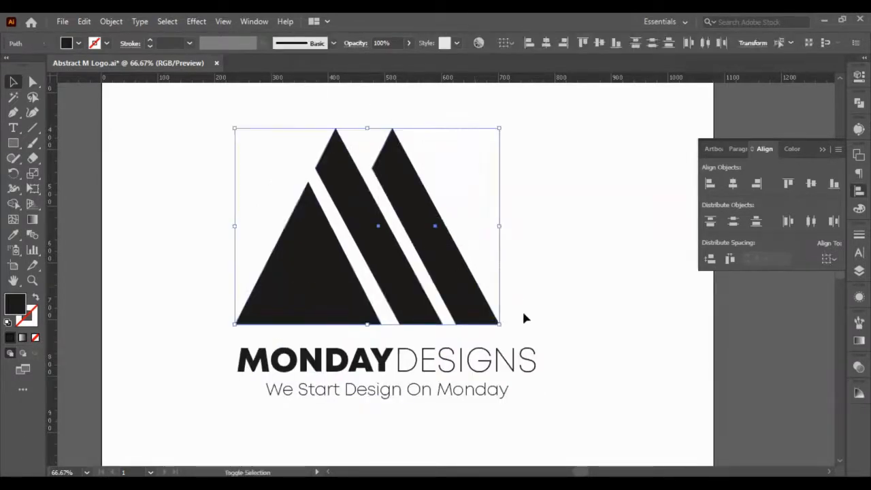
pyautogui.moveTo(496, 325); pyautogui.dragTo(463, 297)
pyautogui.click(497, 282)
pyautogui.moveTo(231, 214); pyautogui.dragTo(420, 276)
pyautogui.press('a')
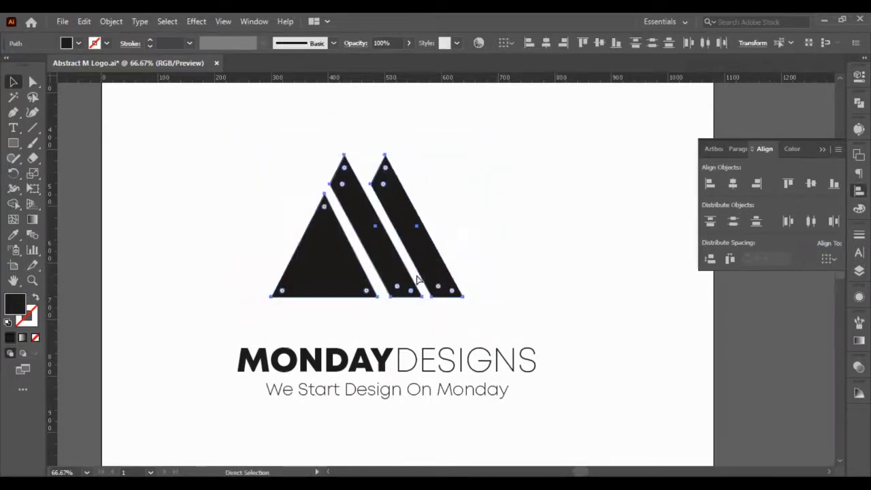
pyautogui.press('v')
pyautogui.click(529, 294)
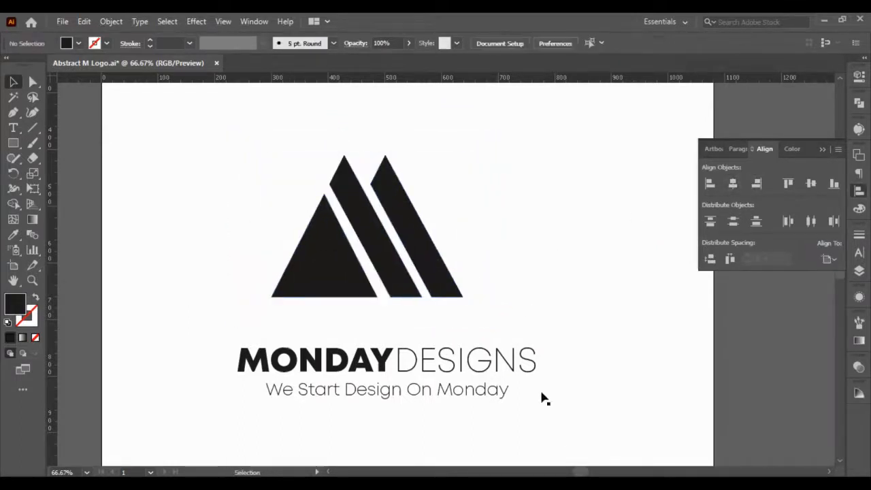
# - Centre the M symbol and tagline horizontally on the wordmark, using the wordmark as the key object
pyautogui.moveTo(554, 436); pyautogui.dragTo(312, 269)
pyautogui.click(454, 355)
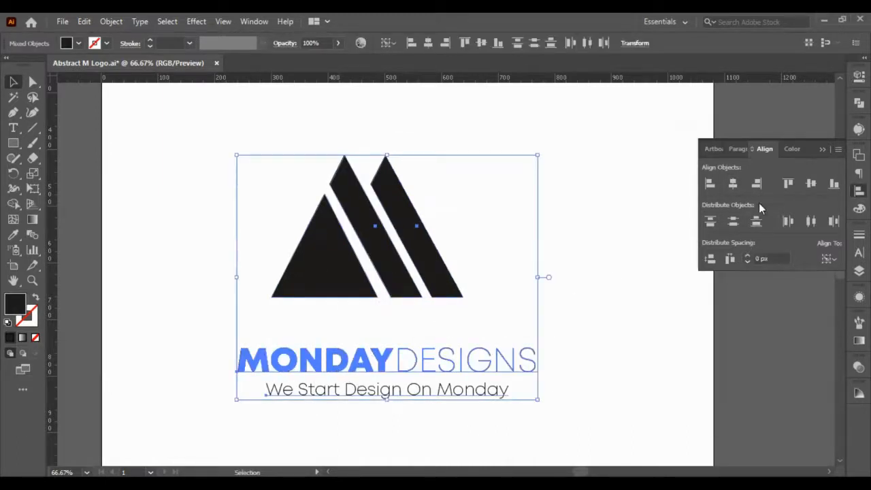
pyautogui.click(736, 188)
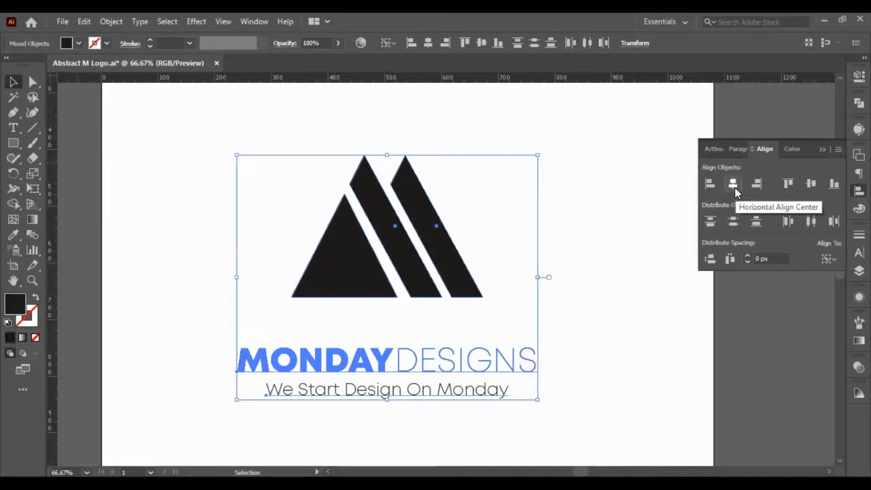
pyautogui.click(640, 284)
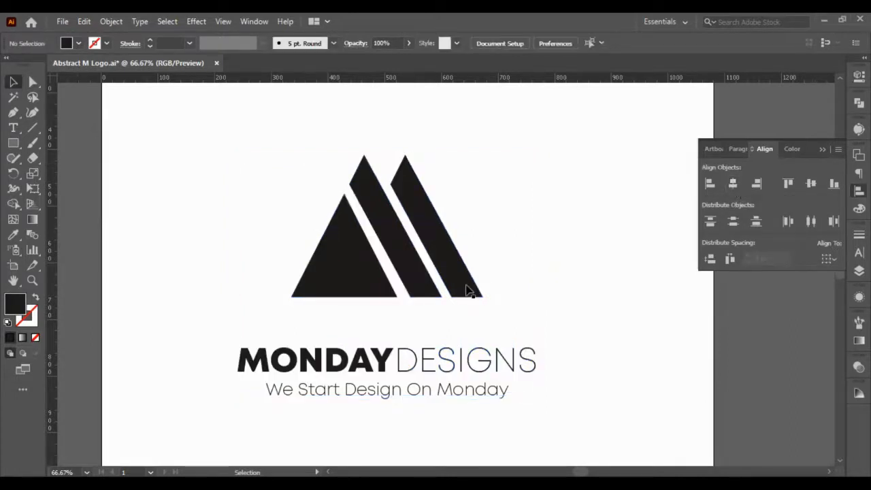
# - Move the M symbol down towards the wordmark, leaving a clear gap between them
pyautogui.moveTo(465, 247); pyautogui.dragTo(465, 290)
pyautogui.press('Down')
pyautogui.press('Down')
pyautogui.press('Down')
pyautogui.press('Down')
pyautogui.press('Down')
pyautogui.press('Down')
pyautogui.press('Down')
pyautogui.press('Down')
pyautogui.press('Down')
pyautogui.press('Down')
pyautogui.press('Down')
pyautogui.press('Down')
pyautogui.press('Down')
pyautogui.press('Down')
pyautogui.press('Down')
pyautogui.press('Down')
pyautogui.press('Down')
pyautogui.press('Down')
pyautogui.press('Down')
pyautogui.press('Down')
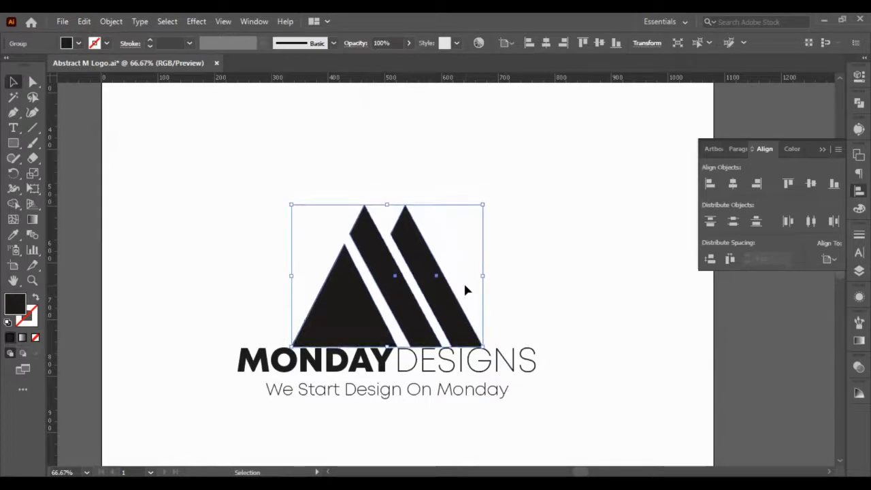
pyautogui.hotkey('shift', 'Up')
pyautogui.hotkey('shift', 'Up')
pyautogui.hotkey('shift', 'Up')
pyautogui.hotkey('shift', 'Up')
pyautogui.hotkey('shift', 'Up')
pyautogui.hotkey('shift', 'Up')
pyautogui.hotkey('shift', 'Up')
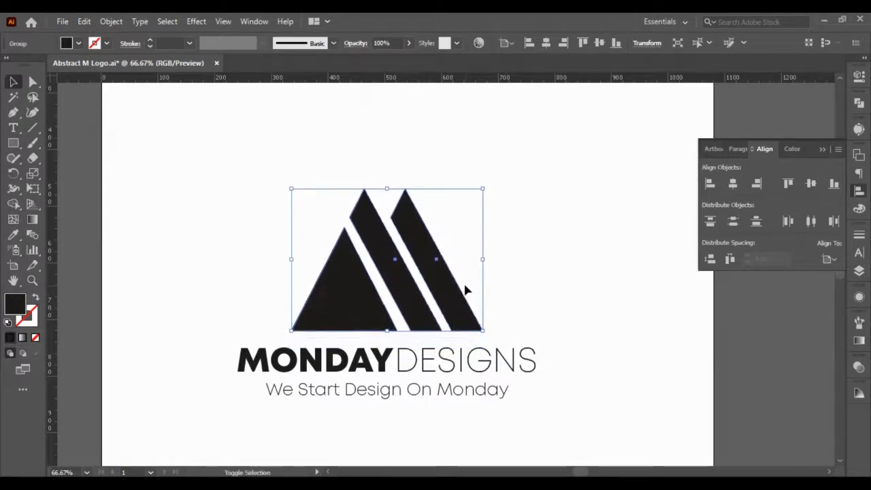
pyautogui.click(570, 328)
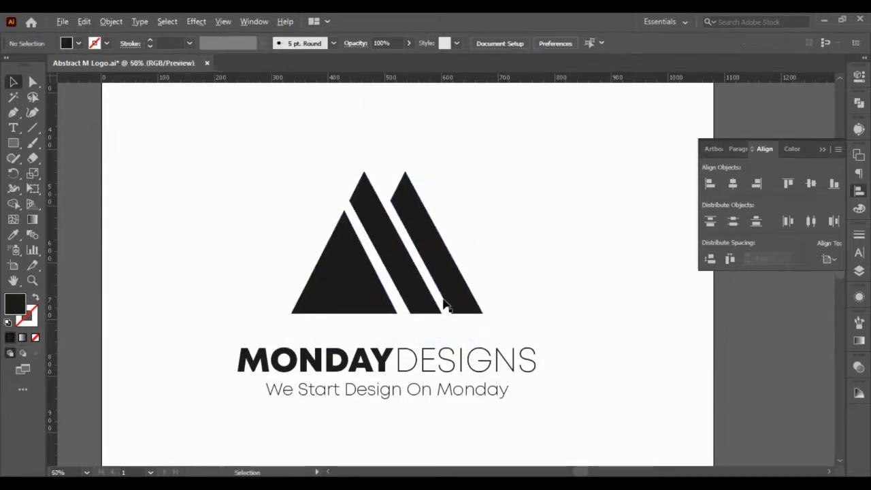
# - Nudge the M symbol down about 10 px more to tighten its gap above the wordmark
pyautogui.scroll(-1, 447, 297)
pyautogui.click(443, 296)
pyautogui.hotkey('shift', 'Right')
pyautogui.hotkey('shift', 'Down')
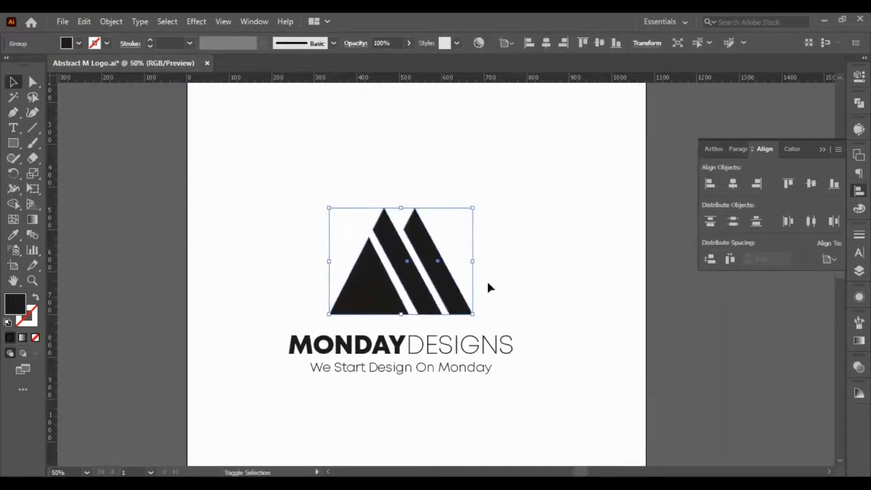
pyautogui.click(533, 393)
# - Reduce the tagline's font size to 20 pt
pyautogui.click(451, 372)
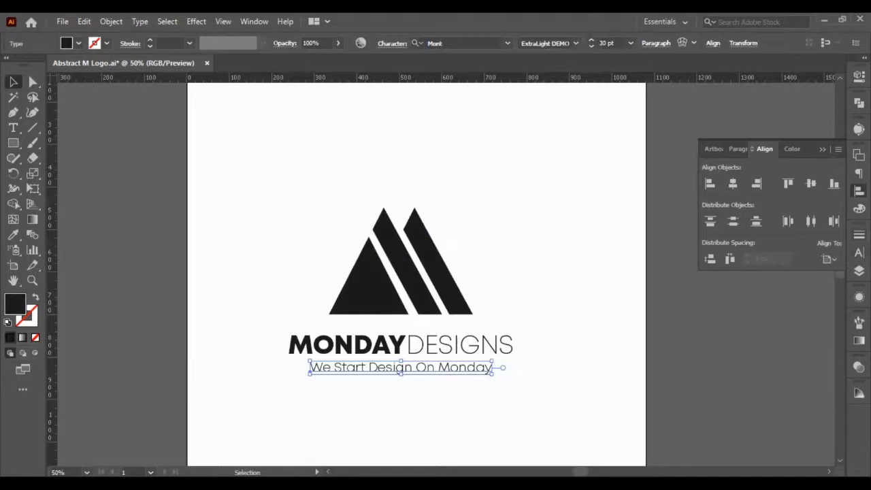
pyautogui.click(858, 253)
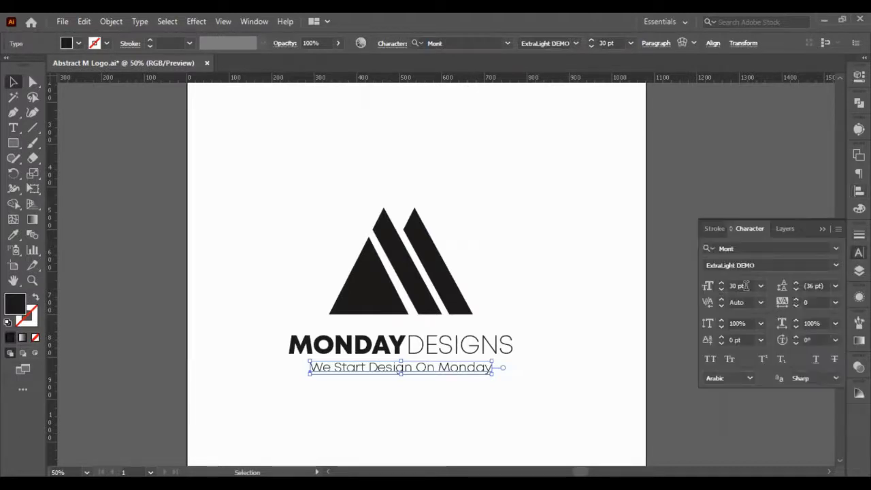
pyautogui.click(745, 286)
pyautogui.hotkey('shift', 'Down')
# - Centre the tagline horizontally under the wordmark again and nudge it up about 10 px
pyautogui.moveTo(476, 393); pyautogui.dragTo(347, 326)
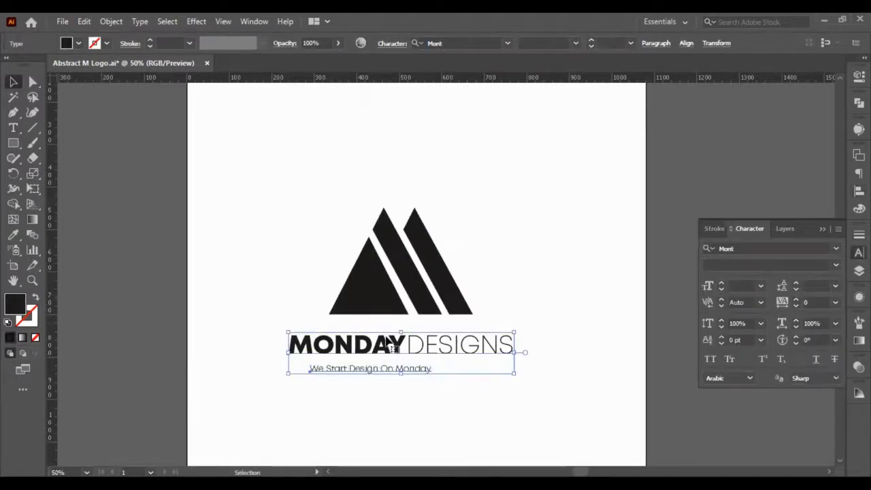
pyautogui.click(858, 77)
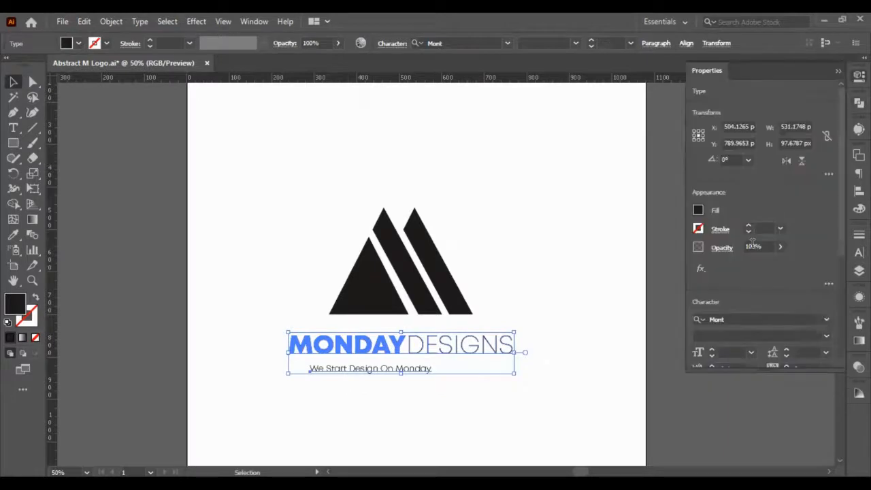
pyautogui.click(859, 190)
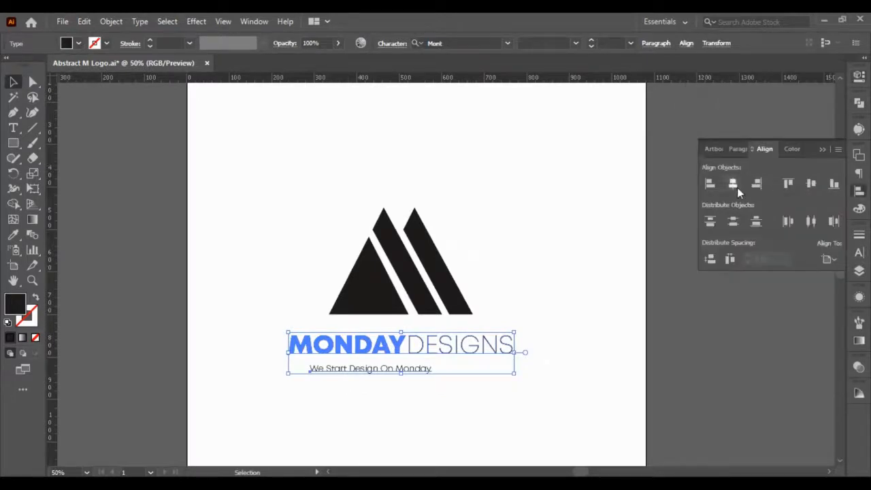
pyautogui.click(732, 183)
pyautogui.click(433, 395)
pyautogui.click(433, 377)
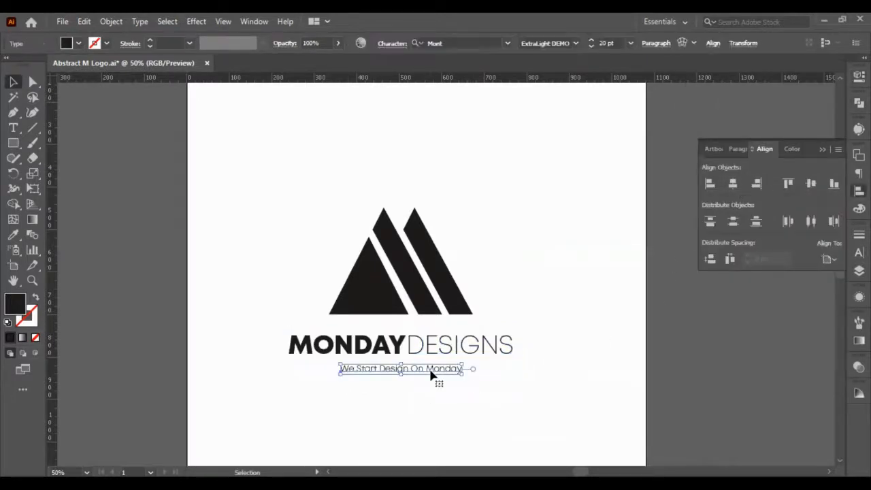
pyautogui.hotkey('shift', 'Up')
# - Group the symbol, wordmark and tagline, and centre the group horizontally and vertically on the artboard
pyautogui.moveTo(490, 395); pyautogui.dragTo(337, 292)
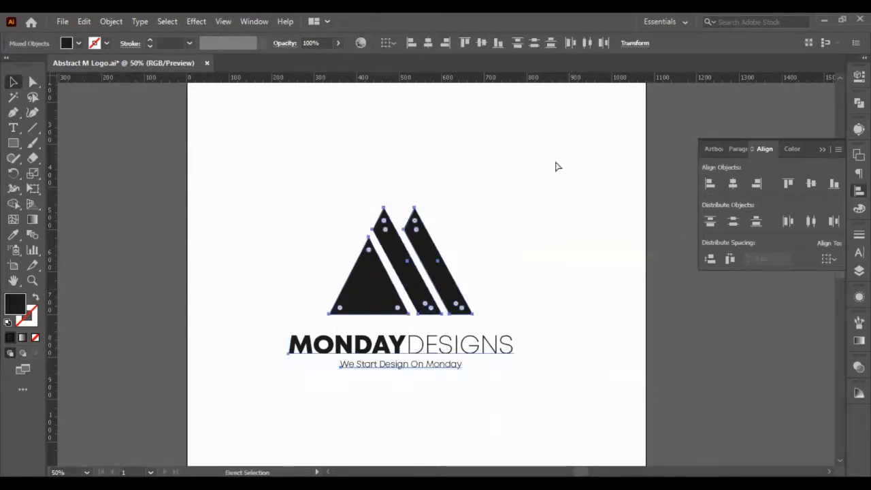
pyautogui.hotkey('ctrl', 'g')
pyautogui.click(737, 181)
pyautogui.click(812, 185)
pyautogui.click(545, 315)
pyautogui.scroll(-3, 552, 303)
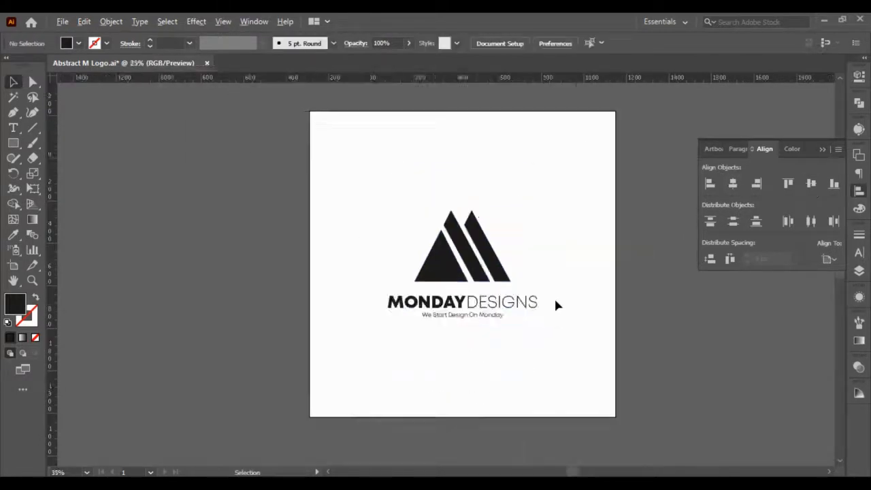
pyautogui.hscroll(3, 554, 302)
pyautogui.scroll(3, 554, 301)
pyautogui.scroll(3, 248, 282)
pyautogui.hscroll(-5, 166, 270)
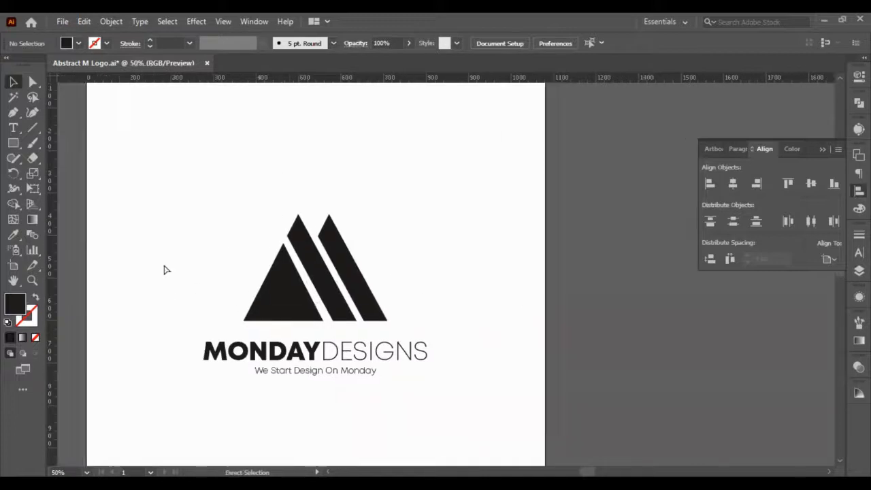
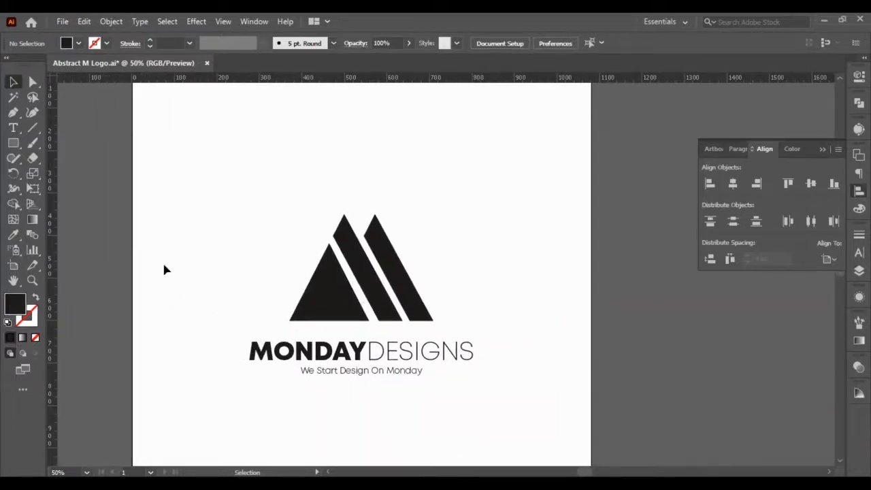
# - Duplicate the artboard together with its logo beside the original, and deselect the copied logo
pyautogui.click(13, 269)
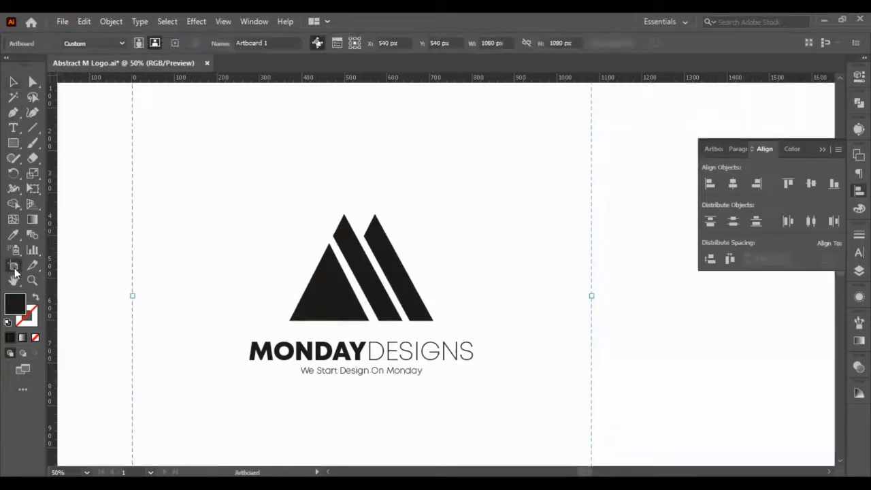
pyautogui.hotkey('ctrl', 'c')
pyautogui.hotkey('ctrl', 'v')
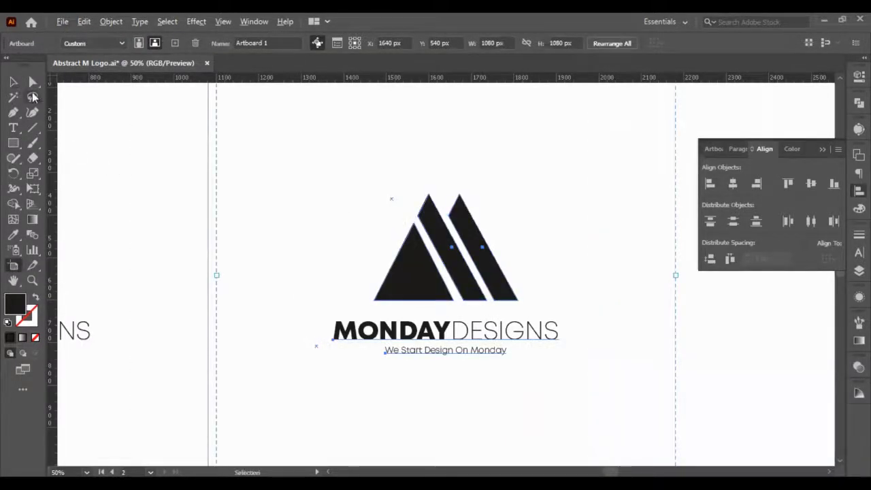
pyautogui.click(14, 82)
pyautogui.scroll(-2, 274, 219)
pyautogui.click(593, 368)
pyautogui.hscroll(-3, 310, 319)
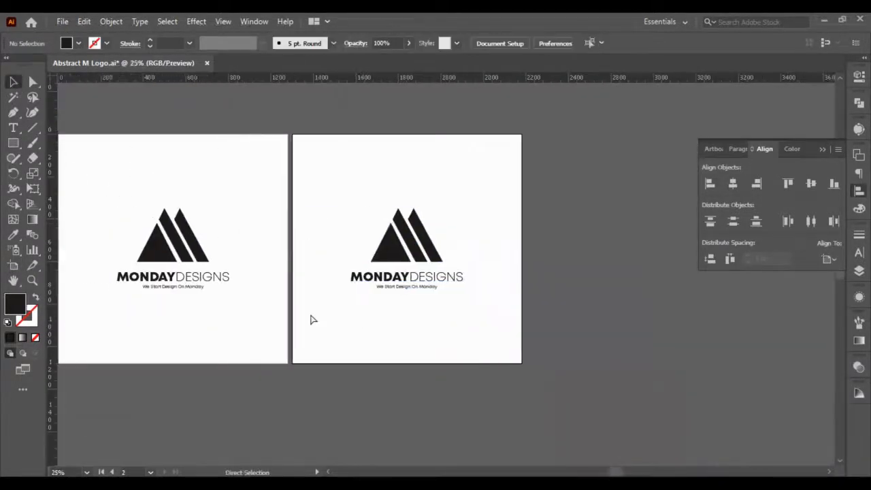
pyautogui.hscroll(-1, 313, 320)
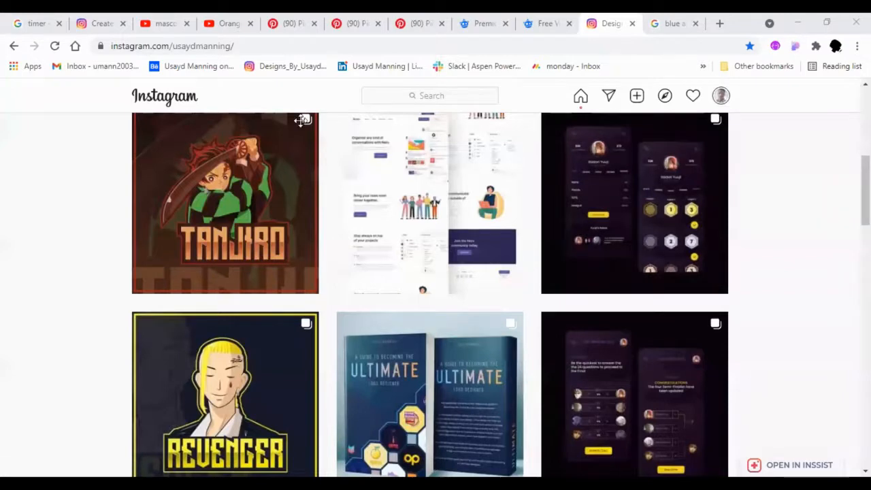
# - Look through the "blue abstract logo" image results in the browser for a colour reference, previewing the nine-logo sheet and the round water logo
pyautogui.scroll(-3, 749, 242)
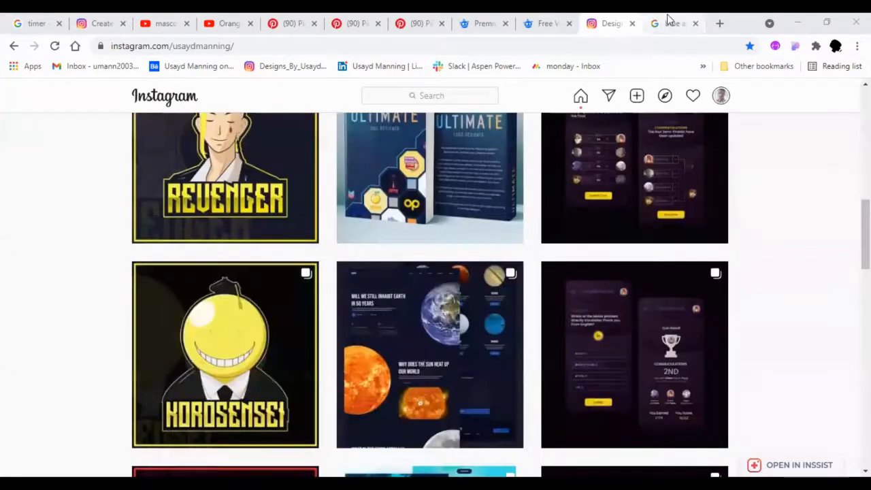
pyautogui.click(670, 23)
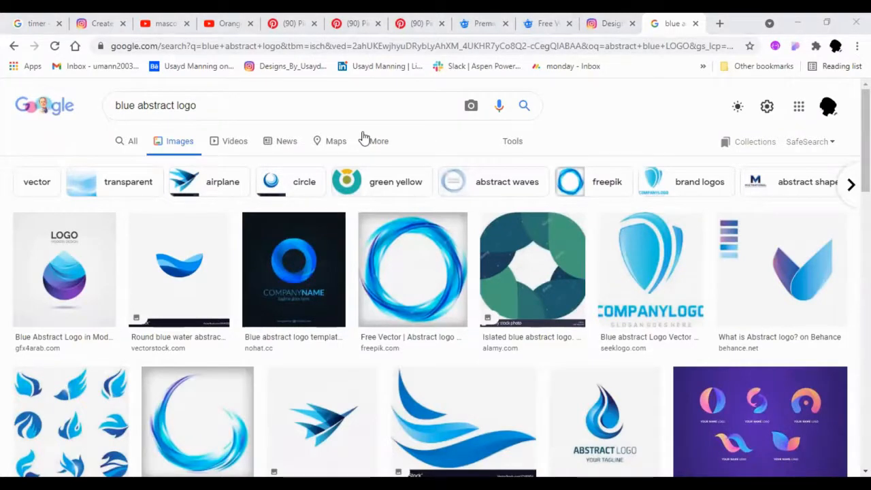
pyautogui.scroll(-2, 57, 314)
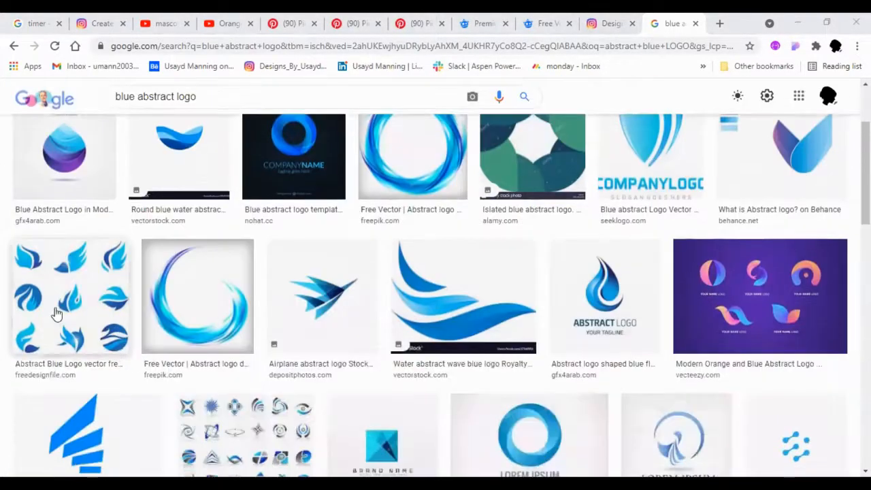
pyautogui.click(57, 313)
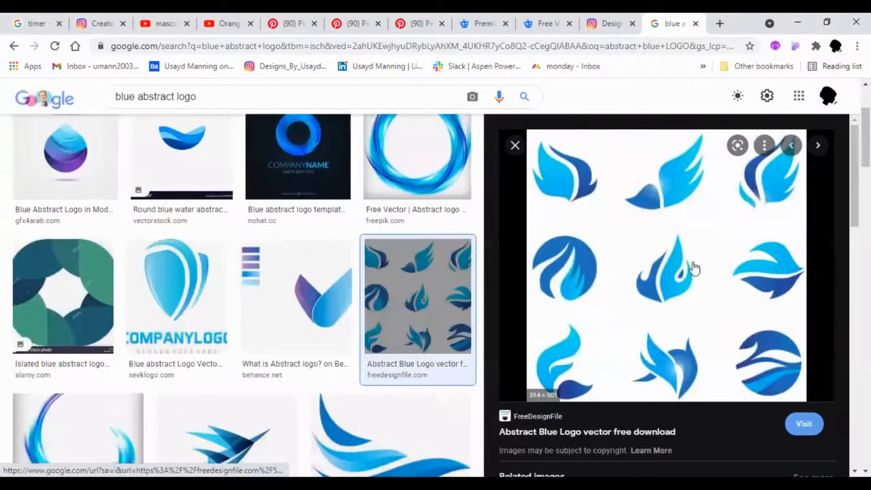
pyautogui.rightClick(691, 267)
pyautogui.click(728, 199)
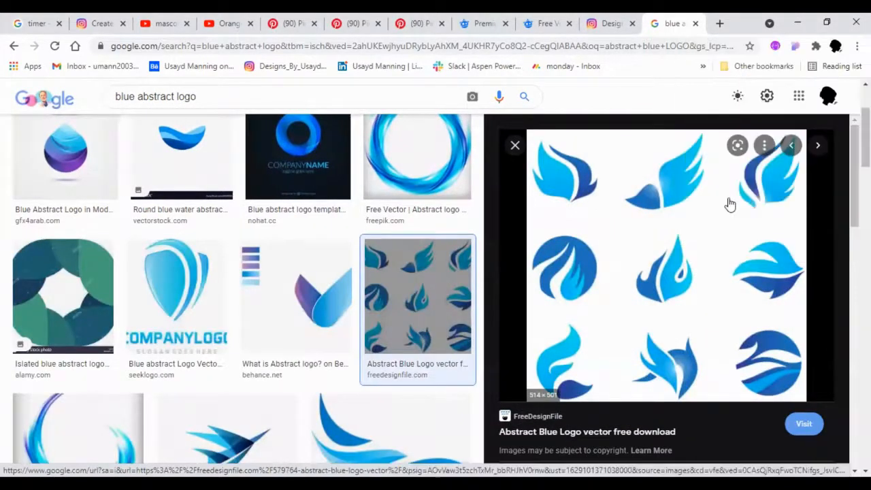
pyautogui.scroll(2, 385, 286)
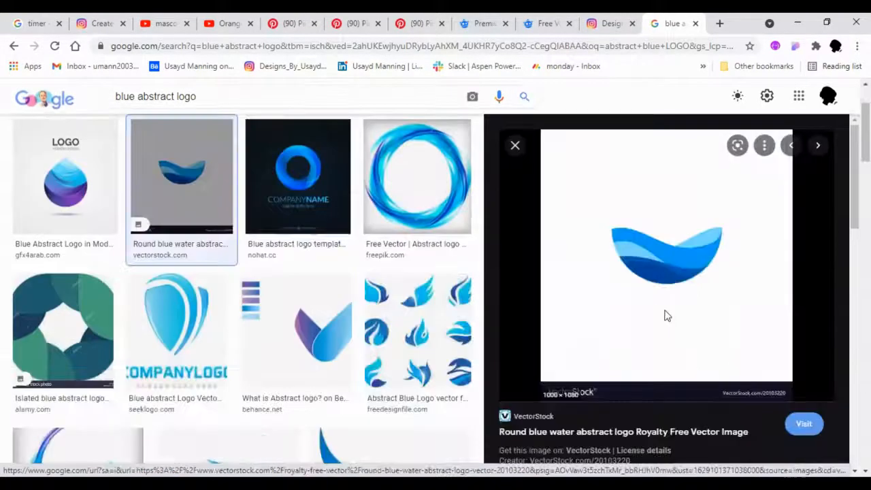
pyautogui.rightClick(666, 314)
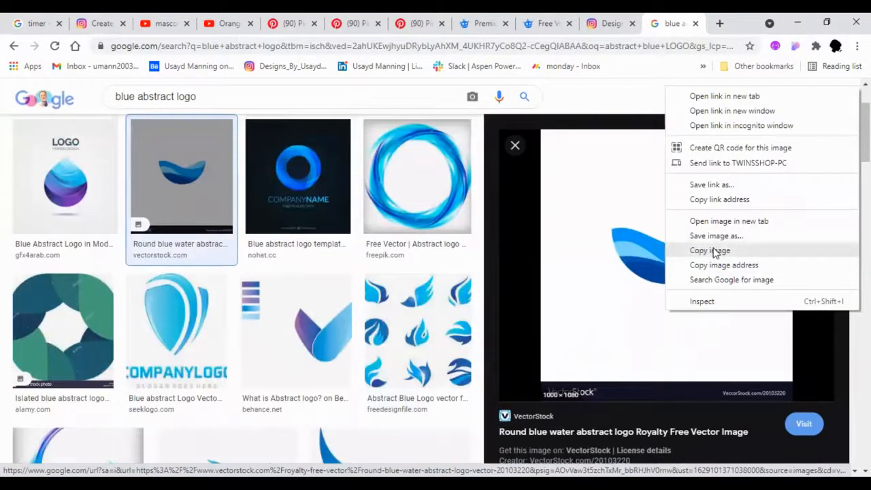
pyautogui.scroll(-3, 421, 306)
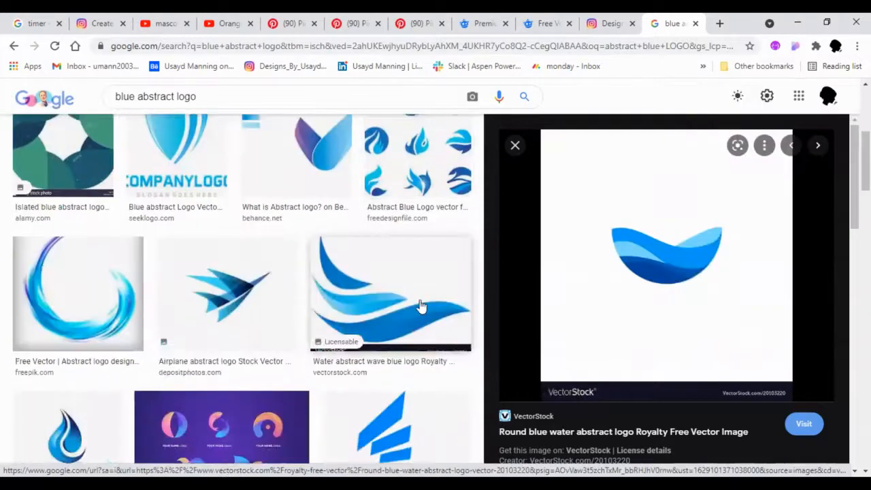
pyautogui.scroll(-1, 258, 310)
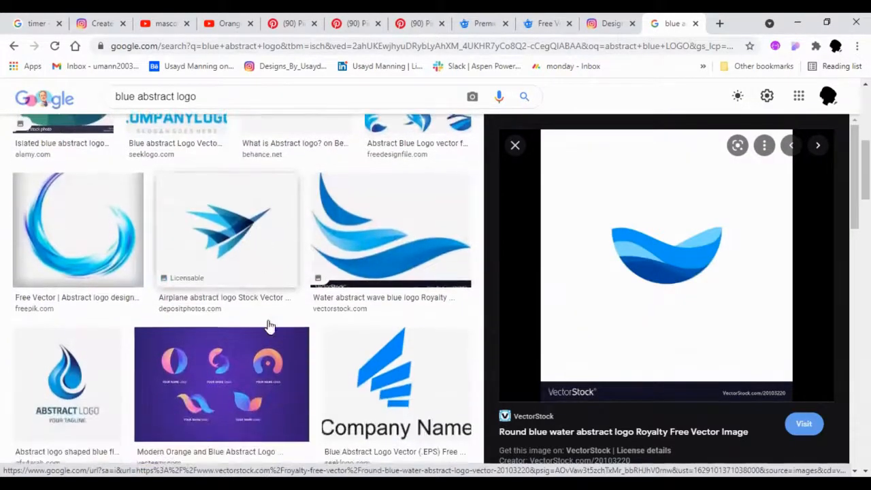
# - Copy the "Modern Orange and Blue Abstract Logo" compilation image and paste it into the Illustrator document
pyautogui.click(265, 344)
pyautogui.rightClick(673, 194)
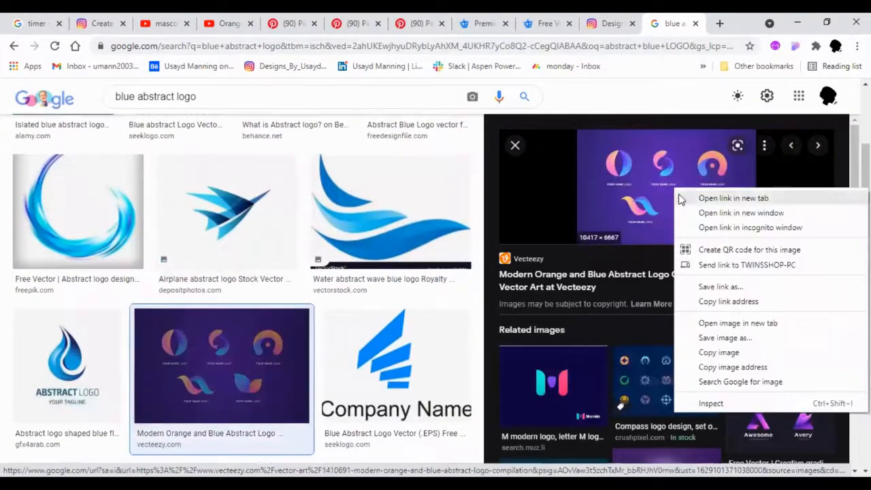
pyautogui.click(732, 352)
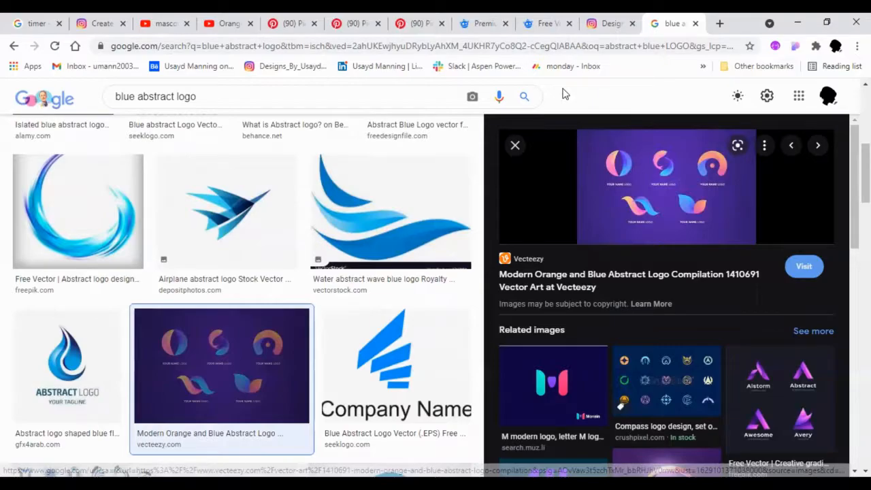
pyautogui.hotkey('alt', 'Tab')
pyautogui.hotkey('ctrl', 'v')
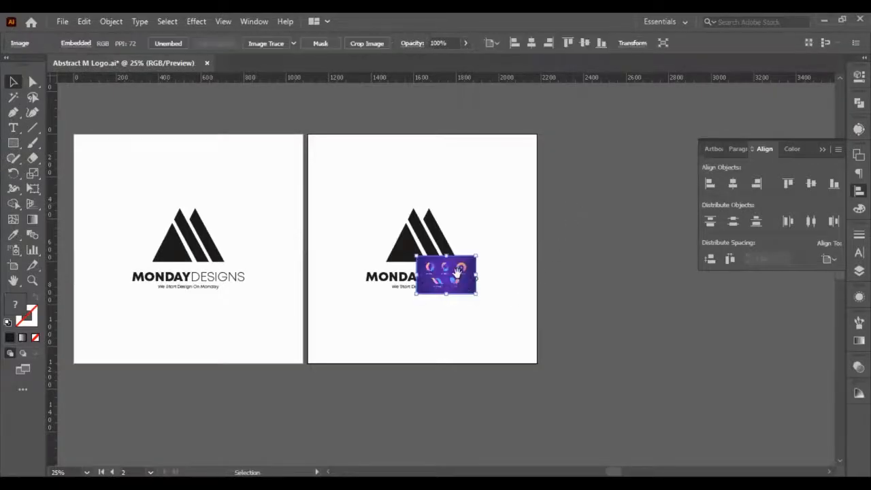
# - Move the pasted reference image beside the M symbol's triangle on the second artboard, clear of the symbol
pyautogui.scroll(1, 457, 276)
pyautogui.scroll(2, 451, 294)
pyautogui.moveTo(449, 295); pyautogui.dragTo(230, 217)
pyautogui.scroll(4, 245, 231)
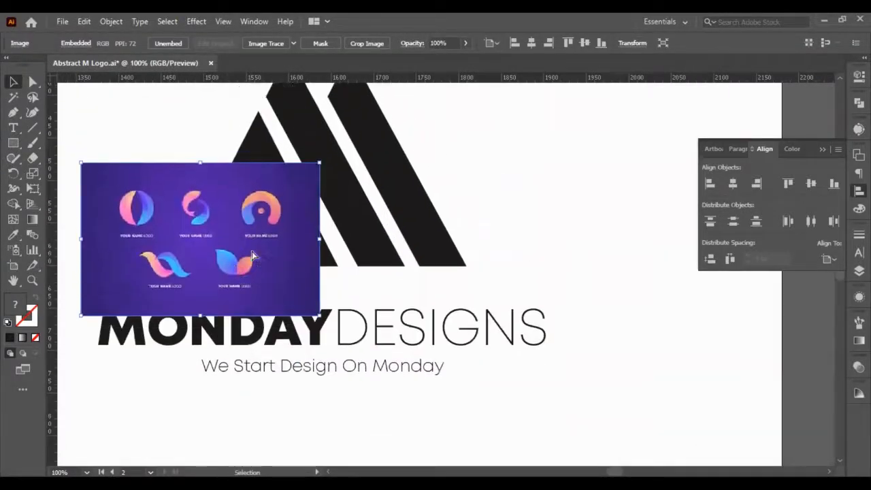
pyautogui.hscroll(-5, 265, 256)
pyautogui.scroll(1, 278, 255)
pyautogui.moveTo(282, 252); pyautogui.dragTo(182, 177)
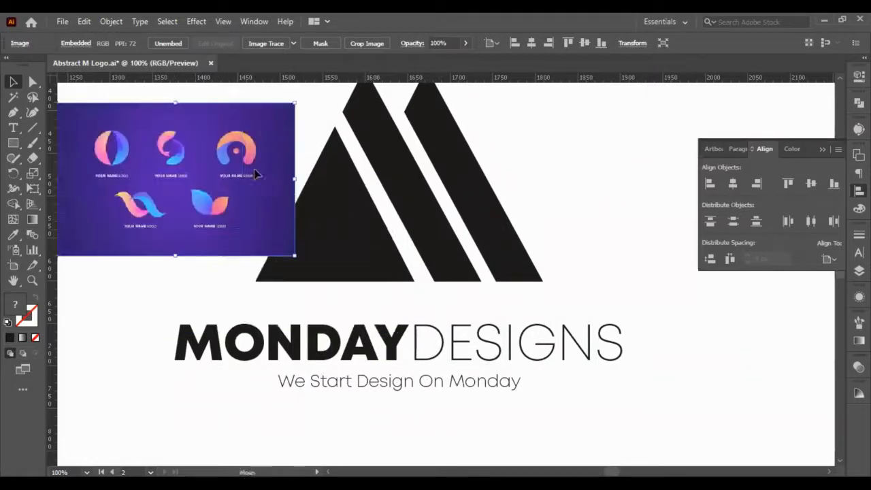
pyautogui.moveTo(253, 171); pyautogui.dragTo(223, 146)
# - Ungroup the logo on the second artboard into separate shapes and text, and deselect it
pyautogui.click(348, 194)
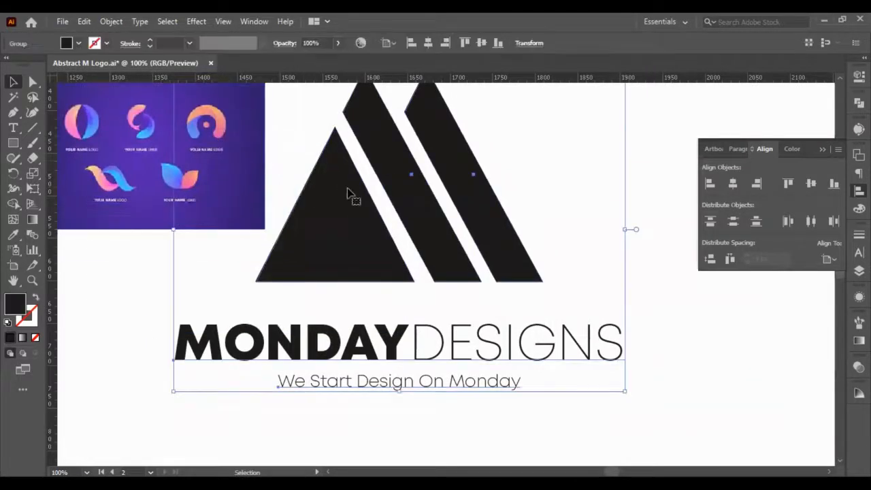
pyautogui.click(541, 169)
pyautogui.scroll(2, 542, 168)
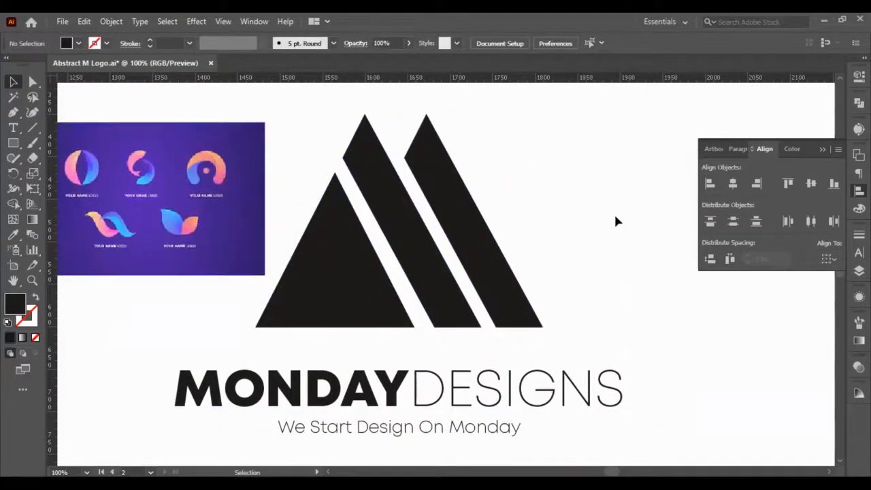
# - With the Pen tool, draw a closed shape over the outer bar, its inner edge curving from the bar's peak to its inner base corner
pyautogui.click(13, 113)
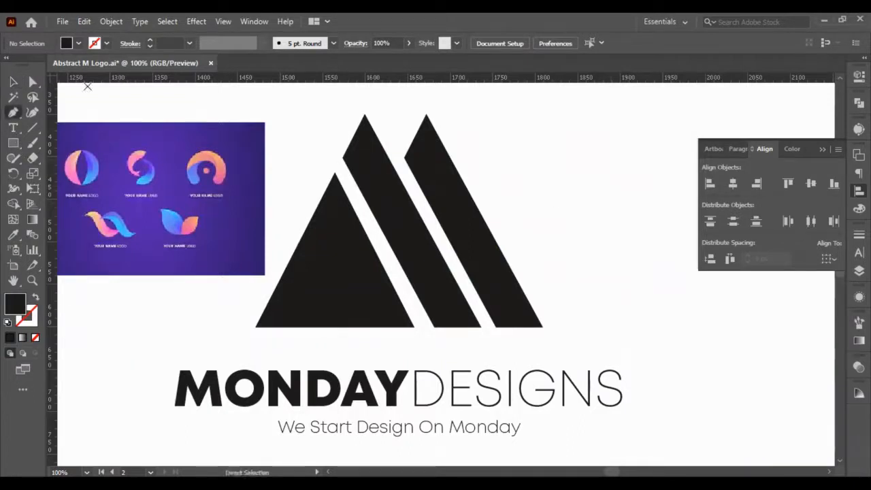
pyautogui.click(425, 115)
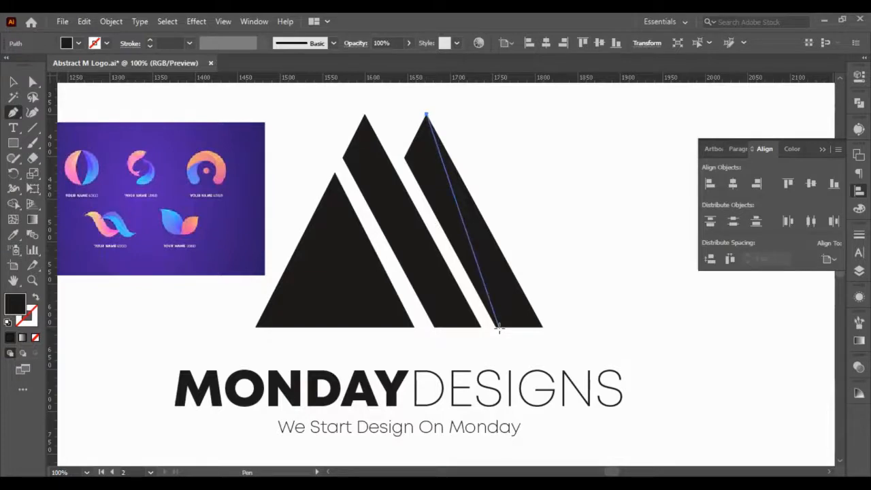
pyautogui.moveTo(495, 328); pyautogui.dragTo(466, 344)
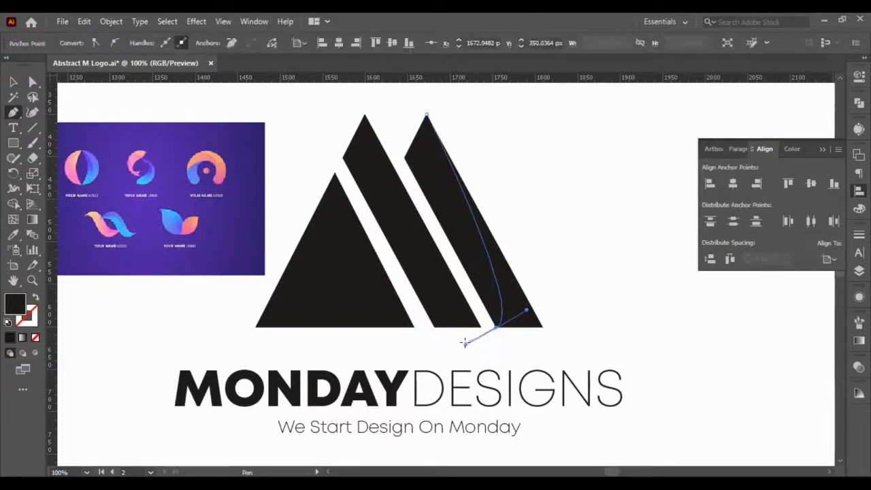
pyautogui.click(496, 328)
pyautogui.click(507, 351)
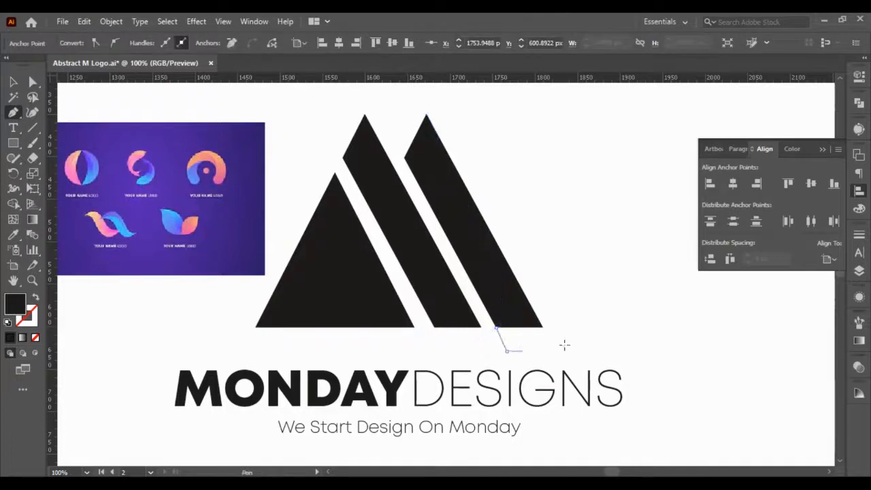
pyautogui.click(564, 346)
pyautogui.click(582, 340)
pyautogui.click(585, 253)
pyautogui.click(541, 165)
pyautogui.click(456, 106)
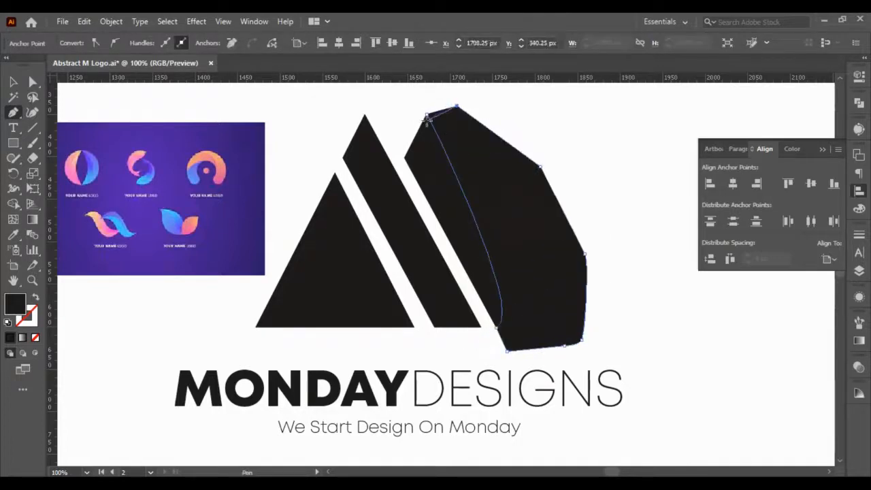
pyautogui.click(427, 114)
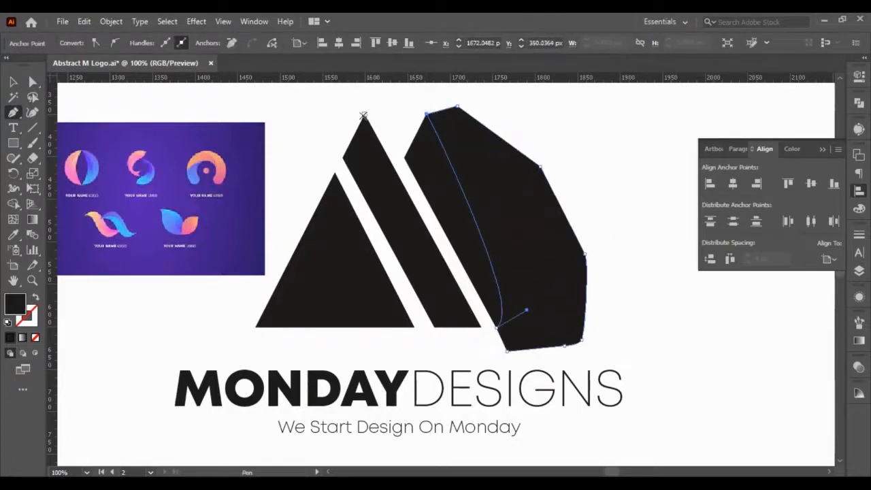
# - Draw a closed Pen shape over the middle bar, with an edge curving from its peak to its inner base corner
pyautogui.click(364, 114)
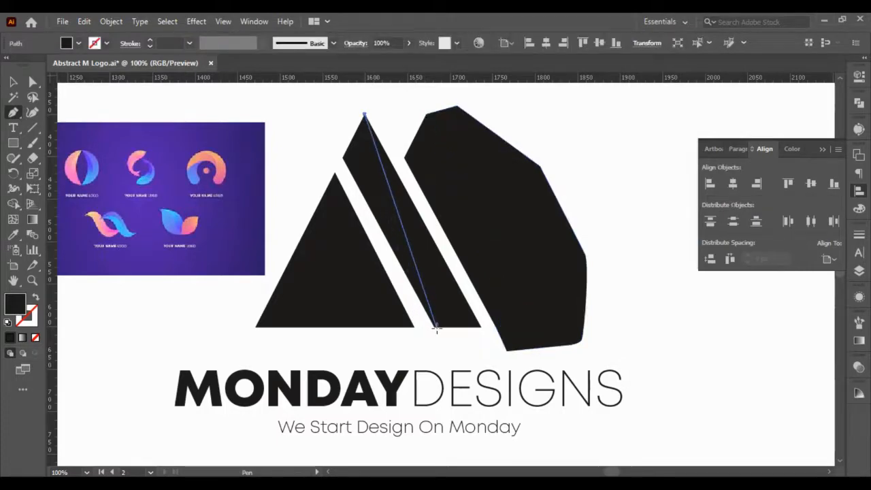
pyautogui.moveTo(434, 327); pyautogui.dragTo(427, 389)
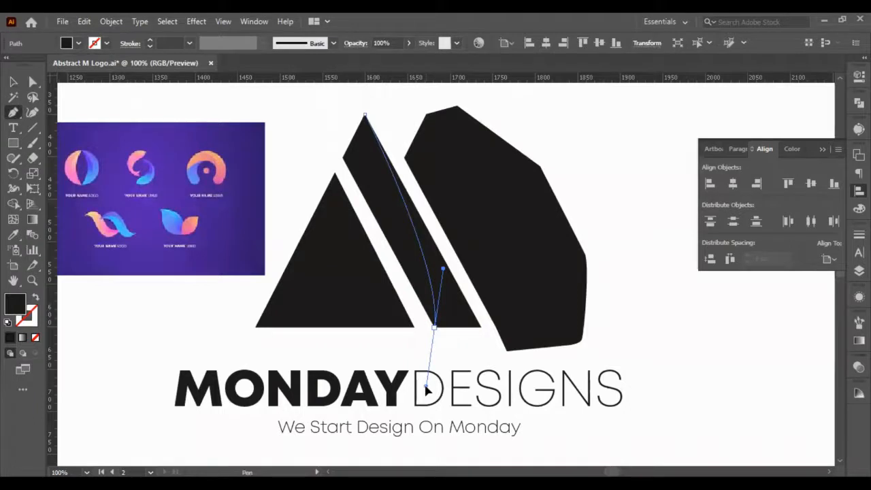
pyautogui.moveTo(427, 389); pyautogui.dragTo(426, 387)
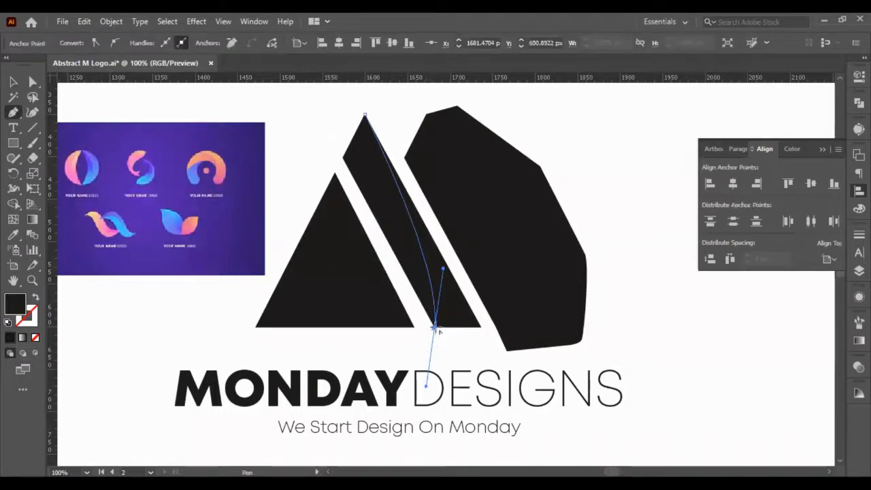
pyautogui.click(434, 328)
pyautogui.click(484, 334)
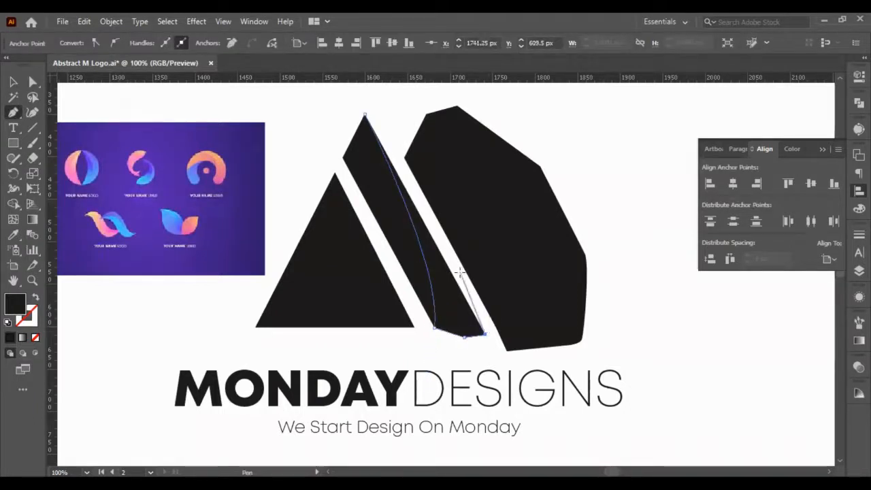
pyautogui.click(488, 325)
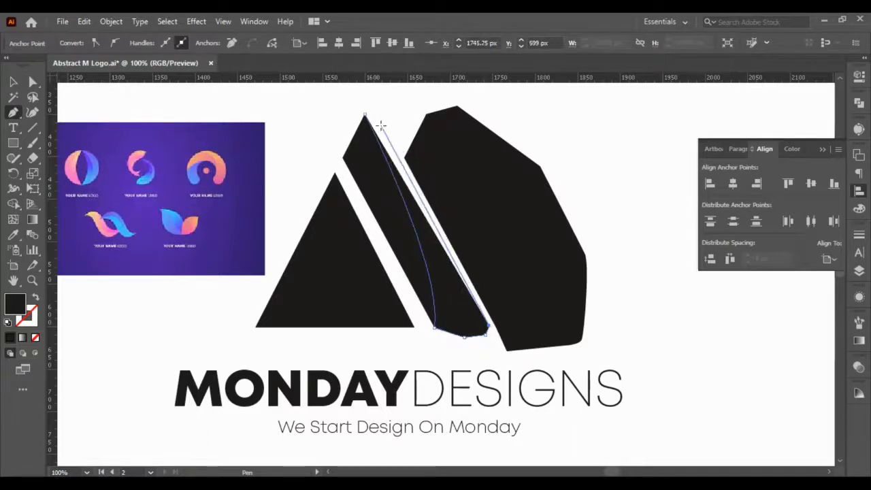
pyautogui.click(379, 118)
pyautogui.click(363, 102)
pyautogui.click(365, 115)
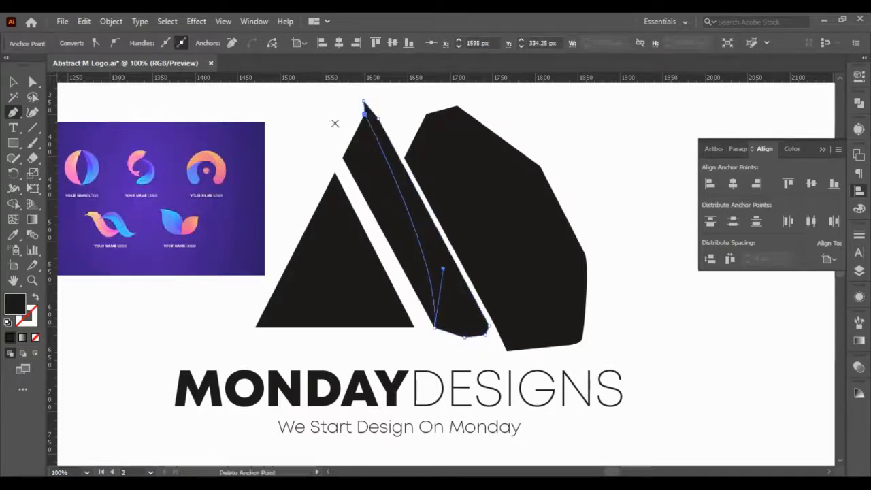
# - Duplicate the middle and outer bars in place, and deselect them
pyautogui.click(13, 82)
pyautogui.click(330, 126)
pyautogui.click(416, 175)
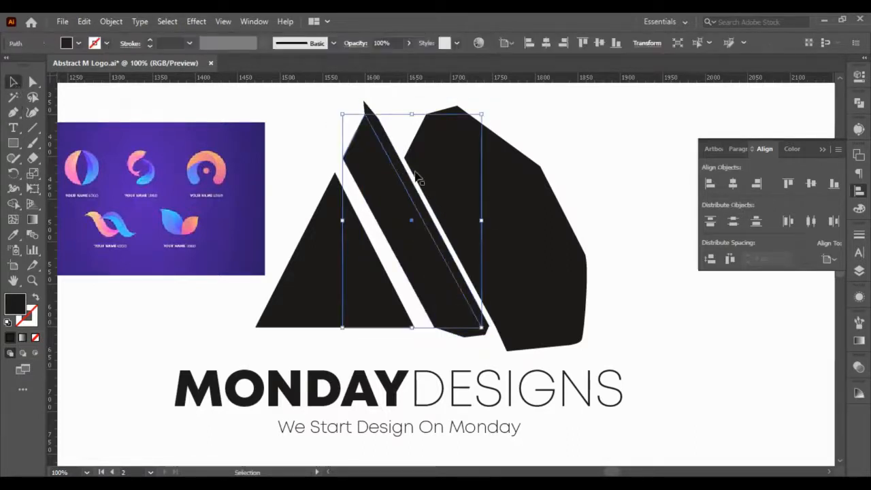
pyautogui.keyDown('shift'); pyautogui.click(439, 176); pyautogui.keyUp('shift')
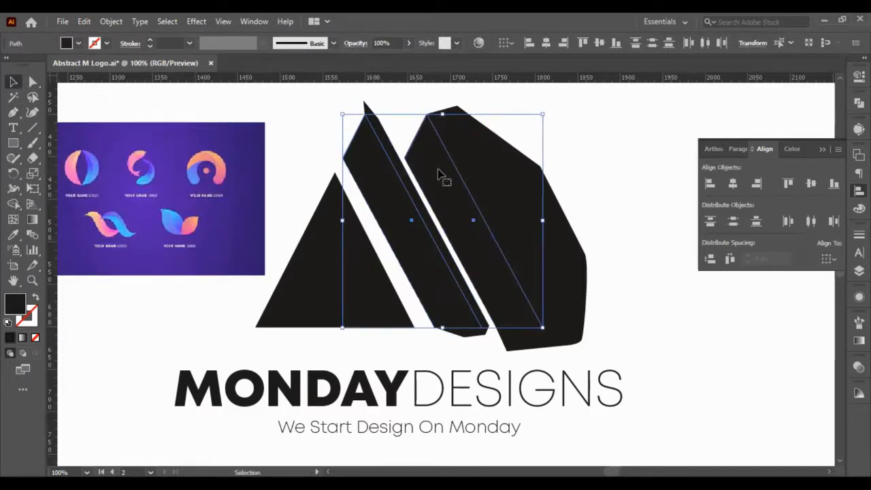
pyautogui.press('a')
pyautogui.press('v')
pyautogui.click(591, 142)
# - Intersect the outer bar's copy with the Pen shape drawn over it using Pathfinder, leaving only their curved overlap
pyautogui.keyDown('shift'); pyautogui.click(480, 187); pyautogui.keyUp('shift')
pyautogui.keyDown('shift'); pyautogui.click(480, 187); pyautogui.keyUp('shift')
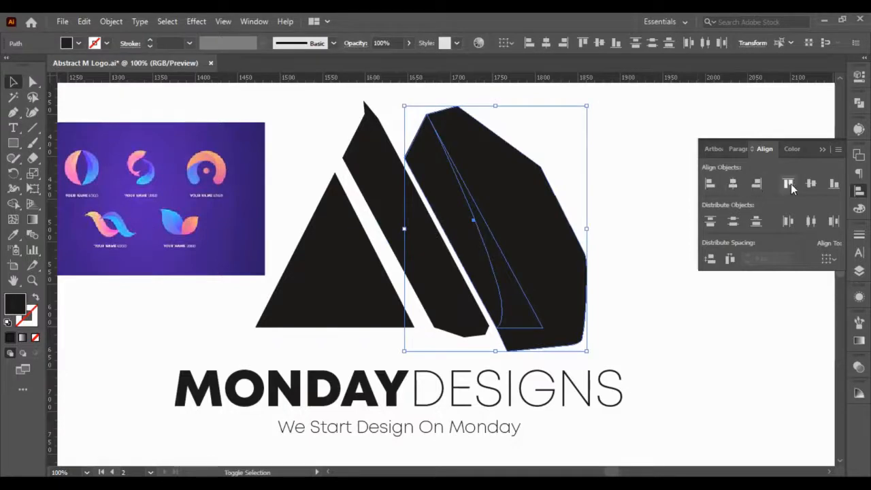
pyautogui.click(859, 103)
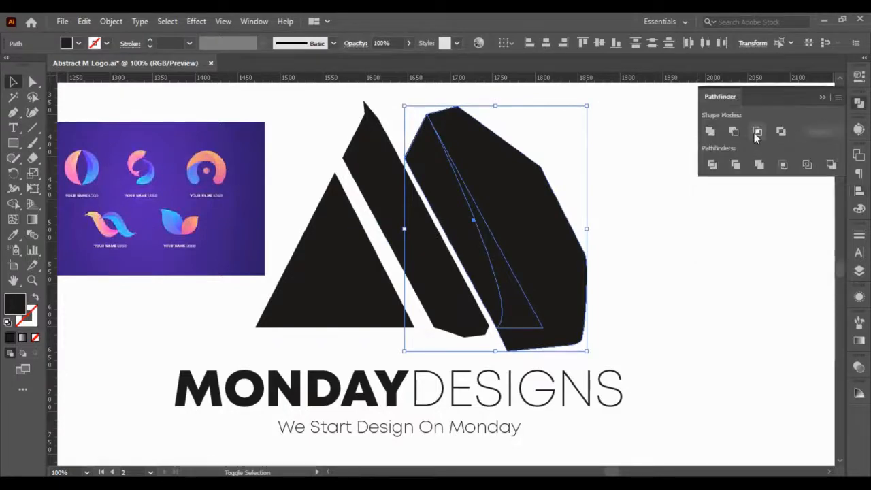
pyautogui.click(756, 134)
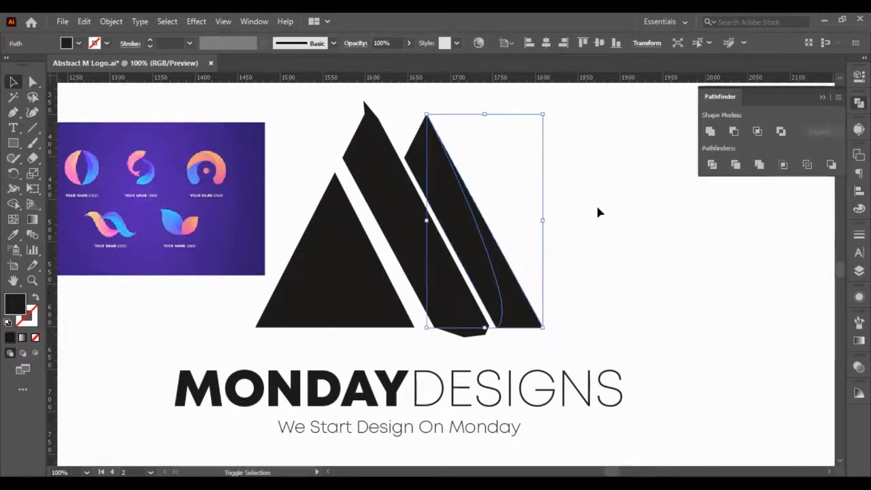
# - Intersect the middle bar's copy with its Pen shape using Pathfinder, and deselect the curved pieces
pyautogui.click(385, 196)
pyautogui.keyDown('shift'); pyautogui.click(388, 149); pyautogui.keyUp('shift')
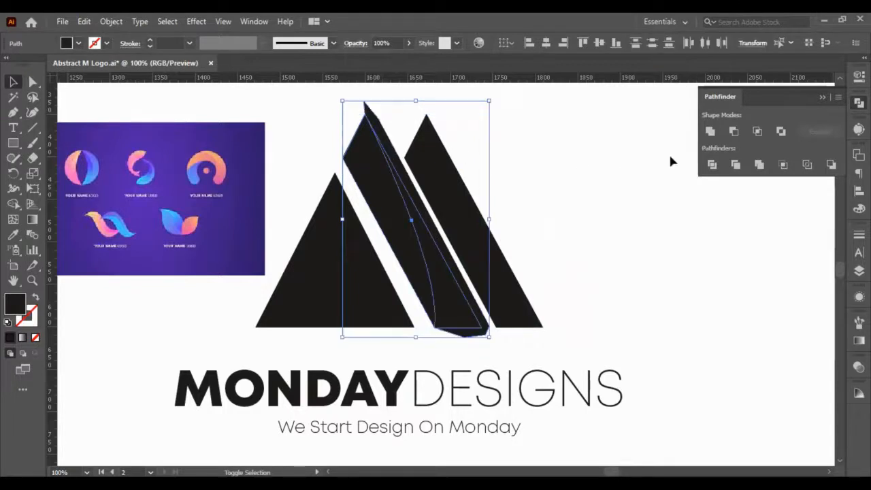
pyautogui.click(758, 132)
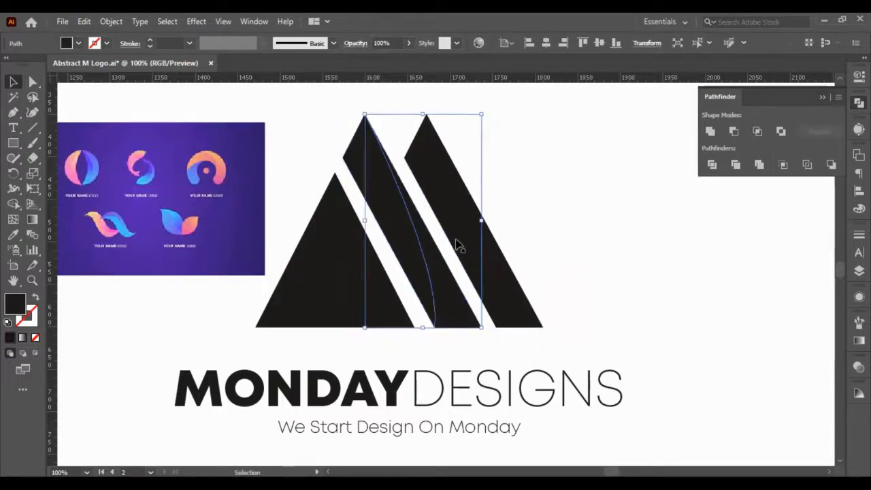
pyautogui.keyDown('shift'); pyautogui.click(507, 274); pyautogui.keyUp('shift')
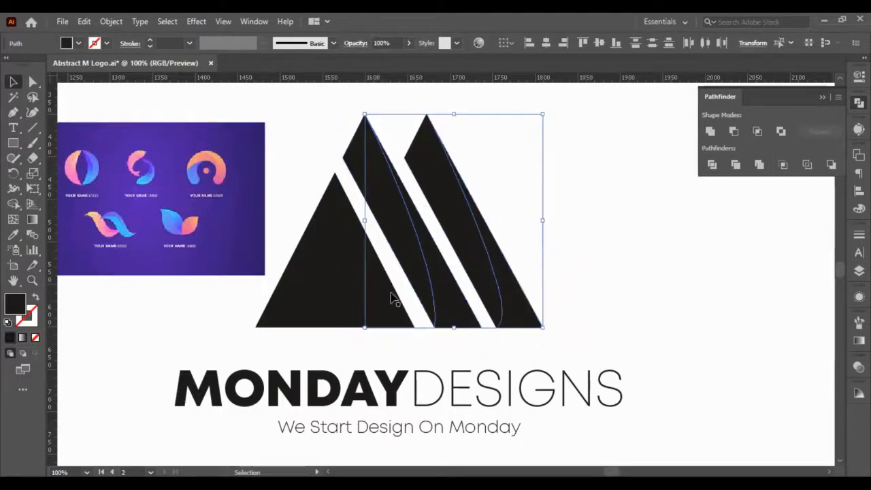
pyautogui.click(647, 329)
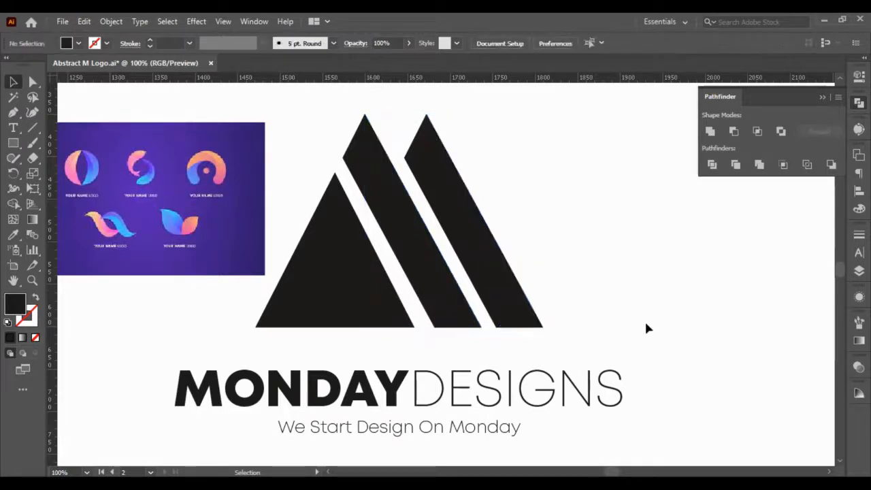
# - Duplicate the triangle in place, and deselect it
pyautogui.hscroll(-1, 374, 279)
pyautogui.click(368, 275)
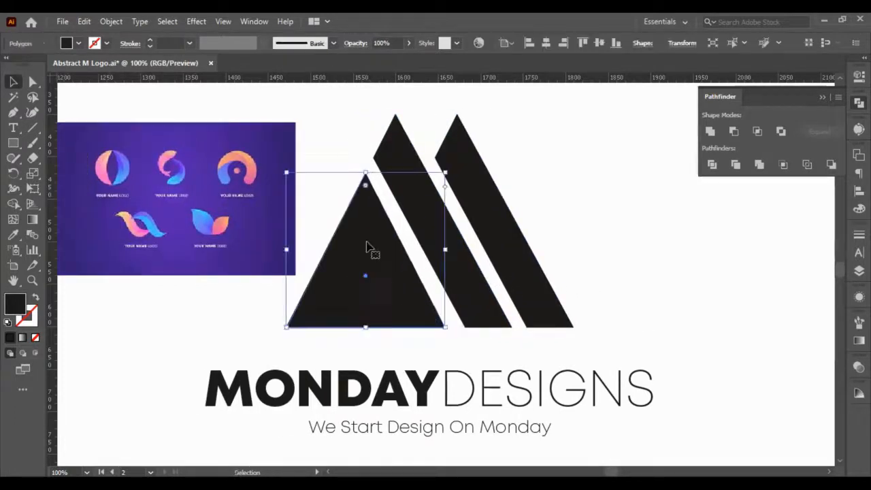
pyautogui.click(316, 144)
# - With the Pen tool, draw a closed shape over the triangle and bars, its inner edge curving from the triangle's apex to its outer base corner
pyautogui.click(14, 112)
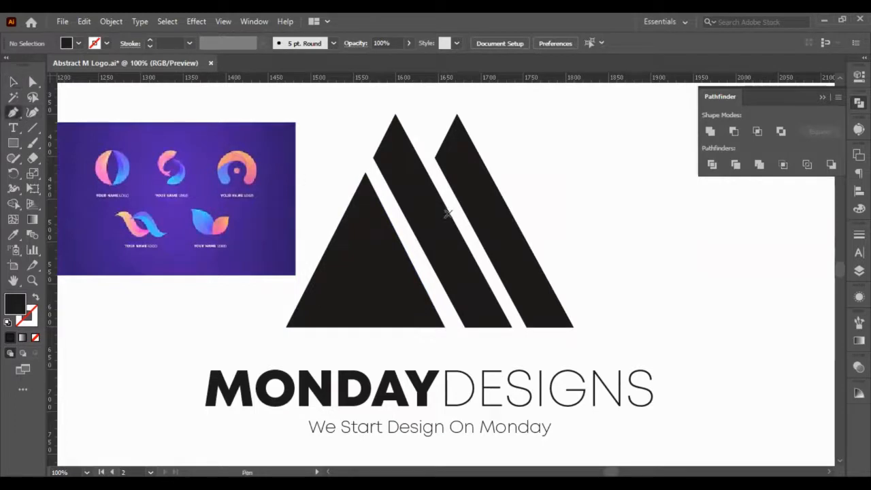
pyautogui.click(364, 174)
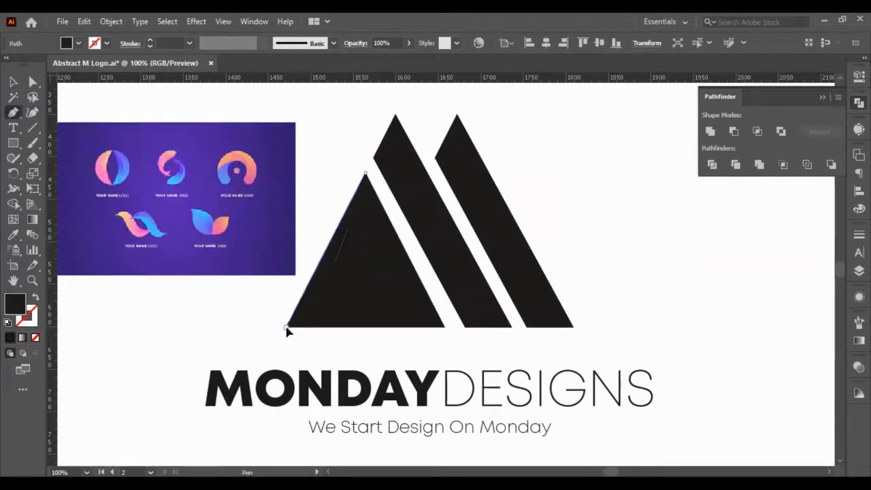
pyautogui.moveTo(286, 327); pyautogui.dragTo(151, 314)
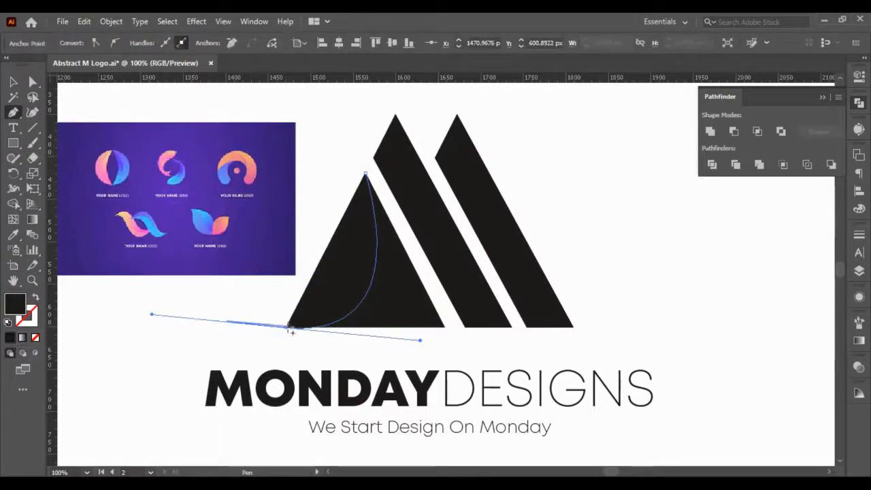
pyautogui.click(286, 328)
pyautogui.click(304, 359)
pyautogui.click(423, 360)
pyautogui.click(549, 337)
pyautogui.moveTo(630, 288); pyautogui.dragTo(616, 259)
pyautogui.click(510, 172)
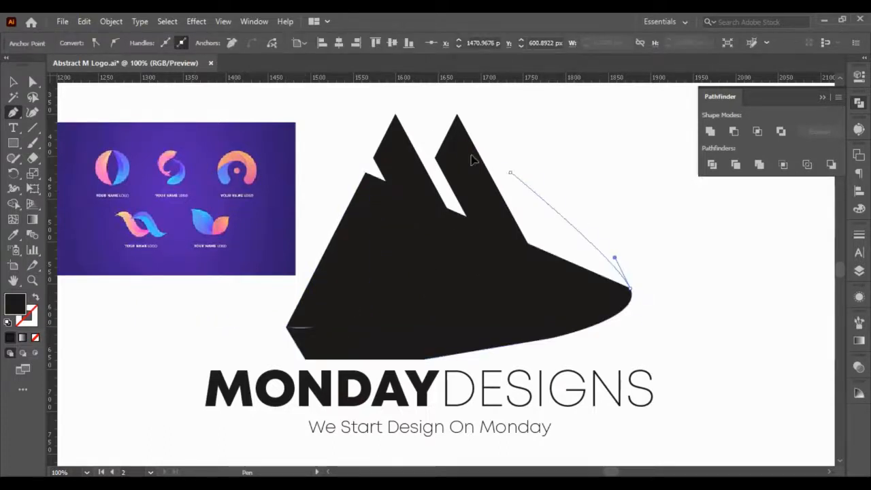
pyautogui.click(428, 136)
pyautogui.click(368, 121)
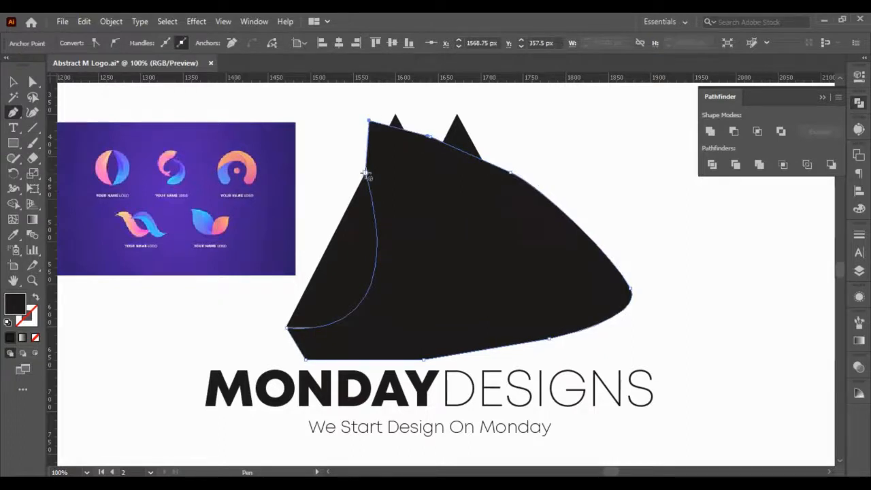
pyautogui.click(366, 175)
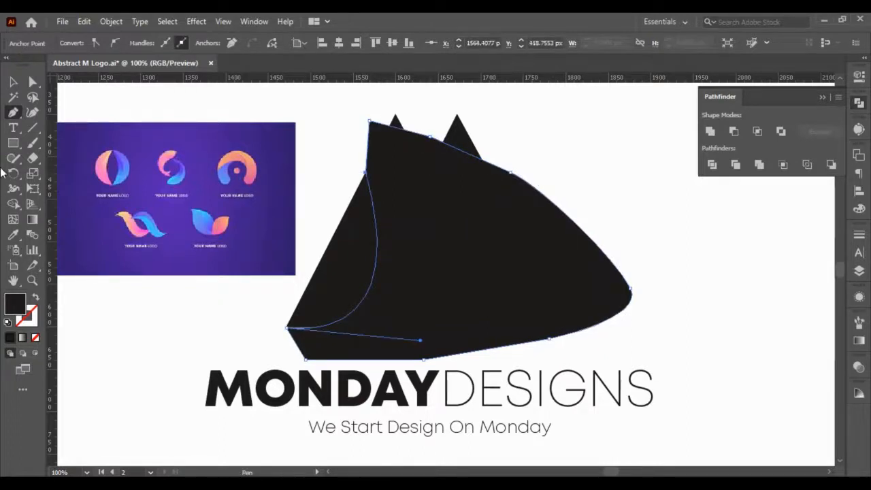
# - Intersect the triangle's copy with the Pen shape using Pathfinder, leaving only their curved overlap, and deselect it
pyautogui.click(13, 81)
pyautogui.keyDown('shift'); pyautogui.click(346, 272); pyautogui.keyUp('shift')
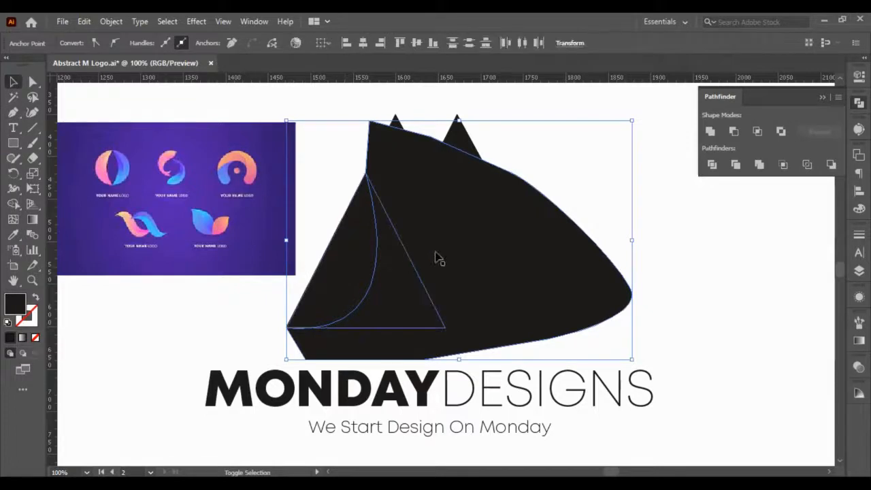
pyautogui.click(645, 202)
pyautogui.press('a')
pyautogui.click(342, 245)
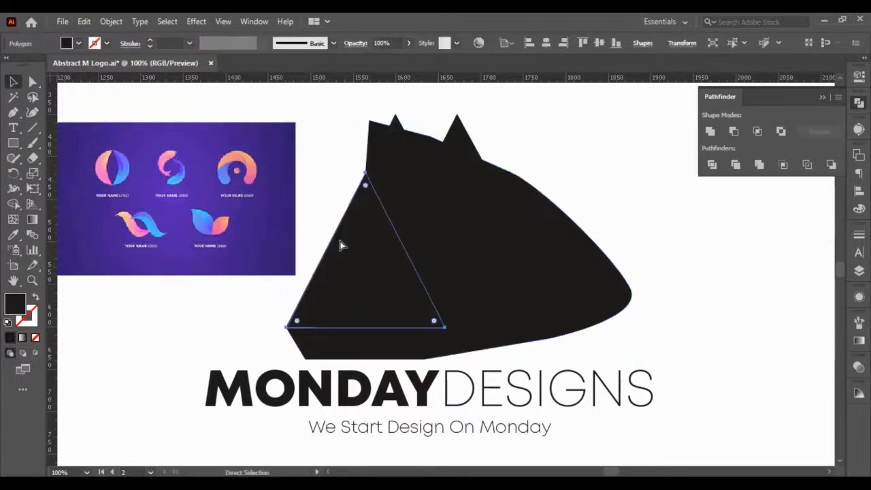
pyautogui.press('v')
pyautogui.keyDown('shift'); pyautogui.click(492, 241); pyautogui.keyUp('shift')
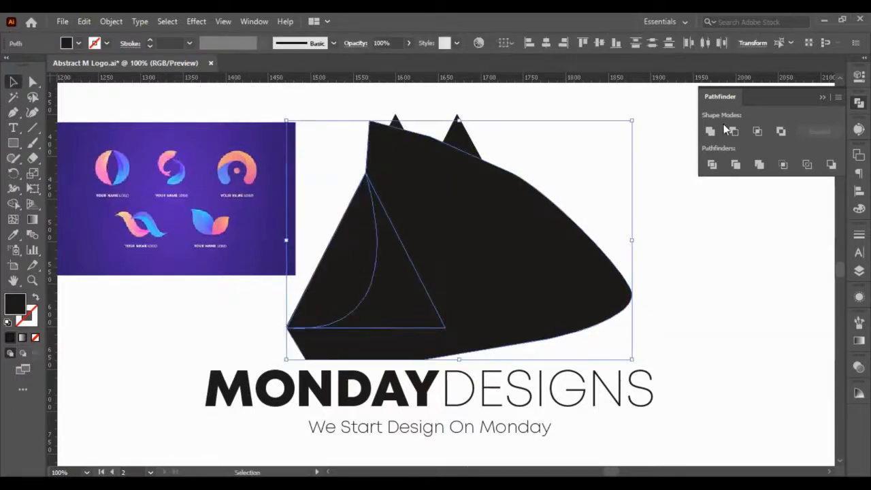
pyautogui.click(757, 131)
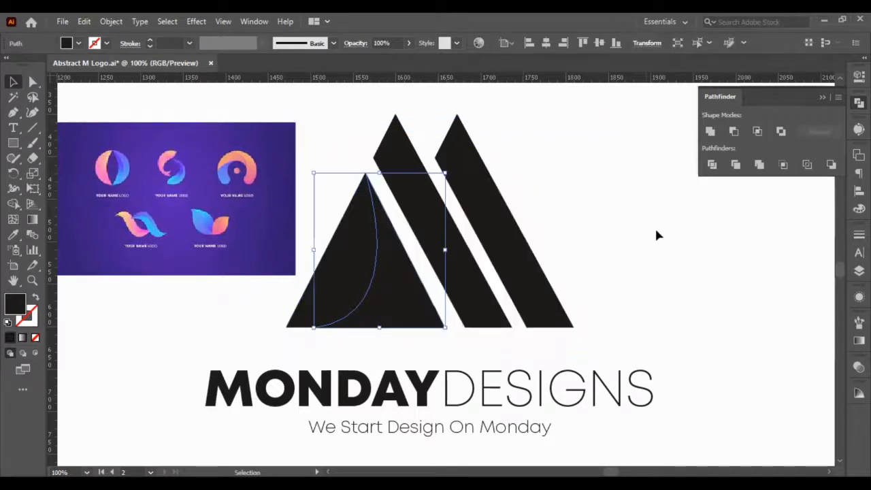
pyautogui.click(654, 226)
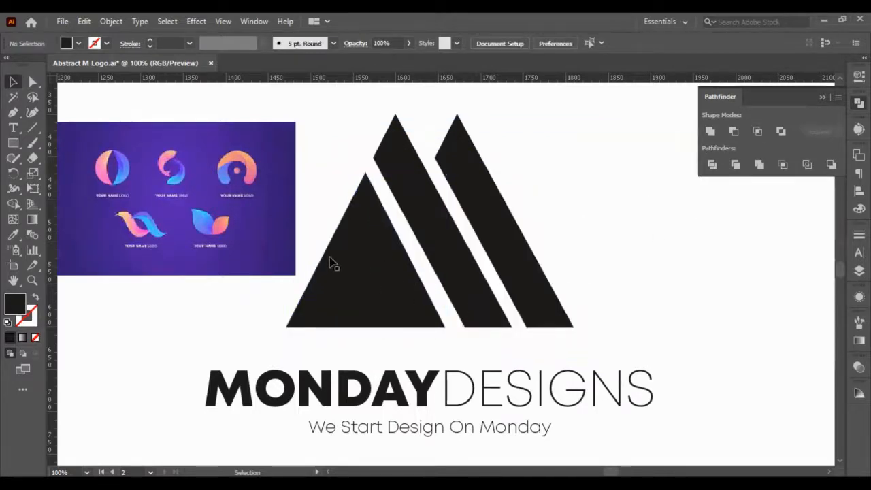
# - Fill the full middle and outer bars beneath the curved pieces with a linear gradient
pyautogui.click(537, 313)
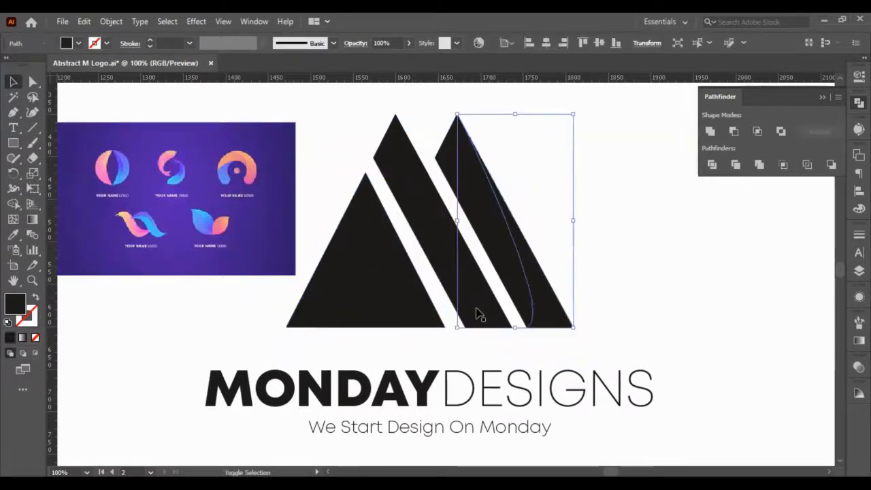
pyautogui.keyDown('shift'); pyautogui.click(477, 311); pyautogui.keyUp('shift')
pyautogui.click(400, 188)
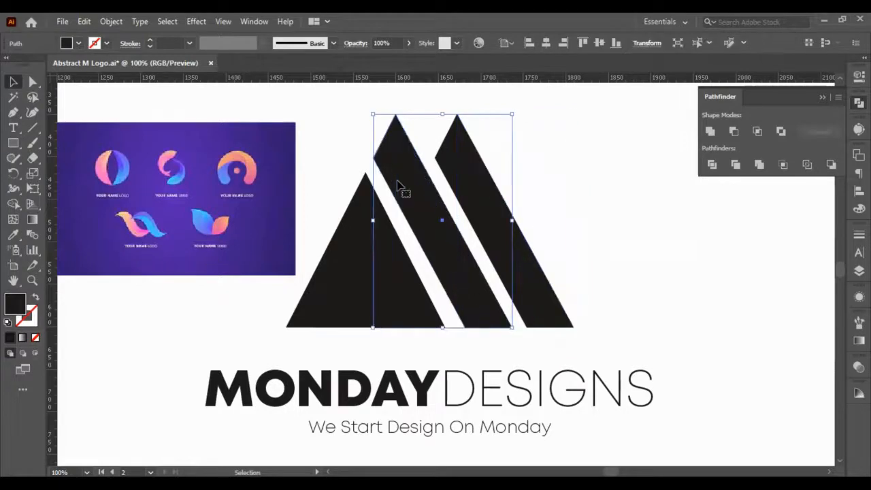
pyautogui.keyDown('shift'); pyautogui.click(463, 177); pyautogui.keyUp('shift')
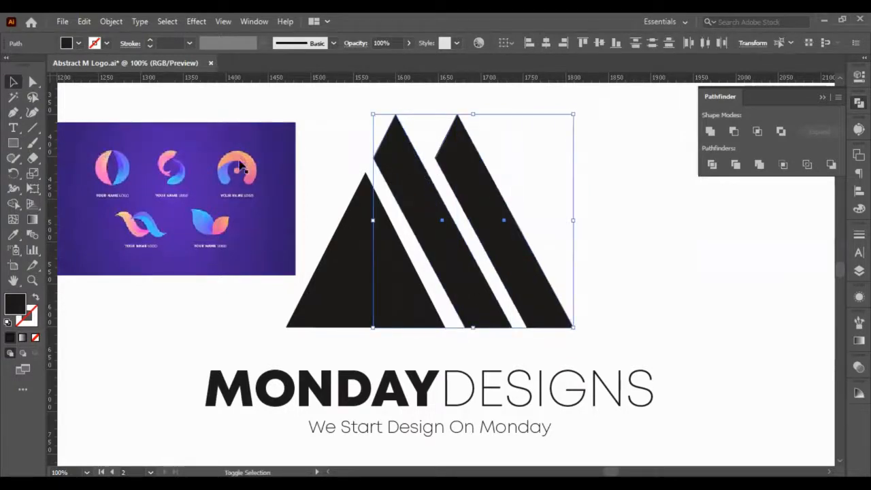
pyautogui.scroll(6, 239, 169)
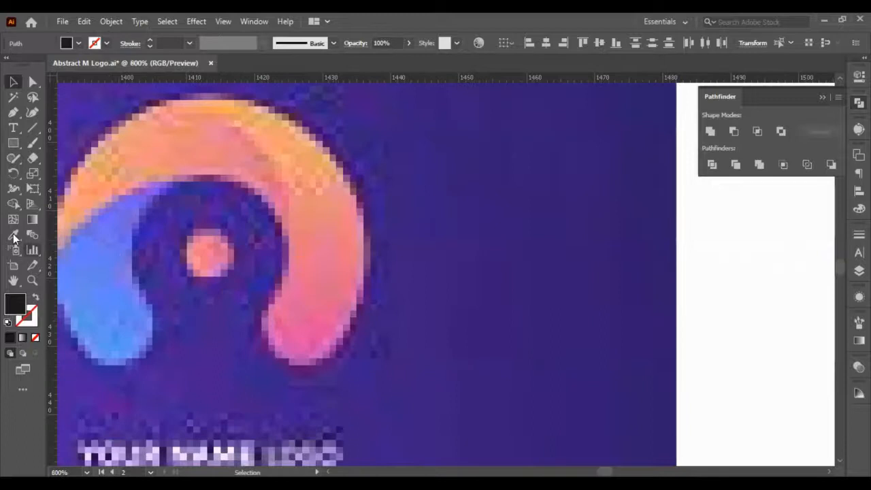
pyautogui.click(22, 338)
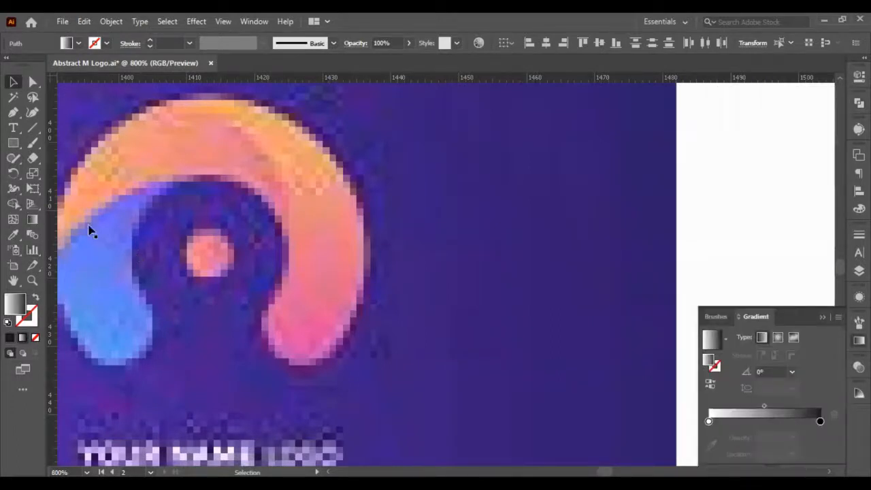
# - Set the bar gradient's starting colour to the light orange sampled from the arch logo in the reference image
pyautogui.click(708, 422)
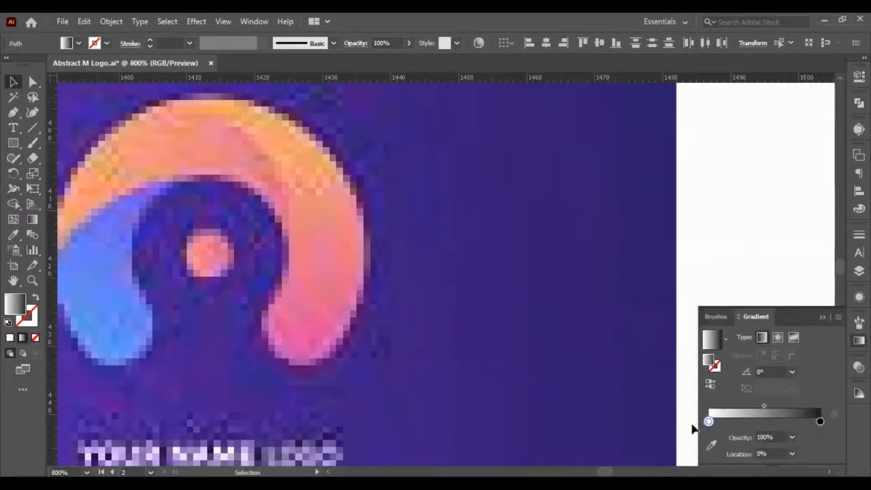
pyautogui.scroll(5, 263, 121)
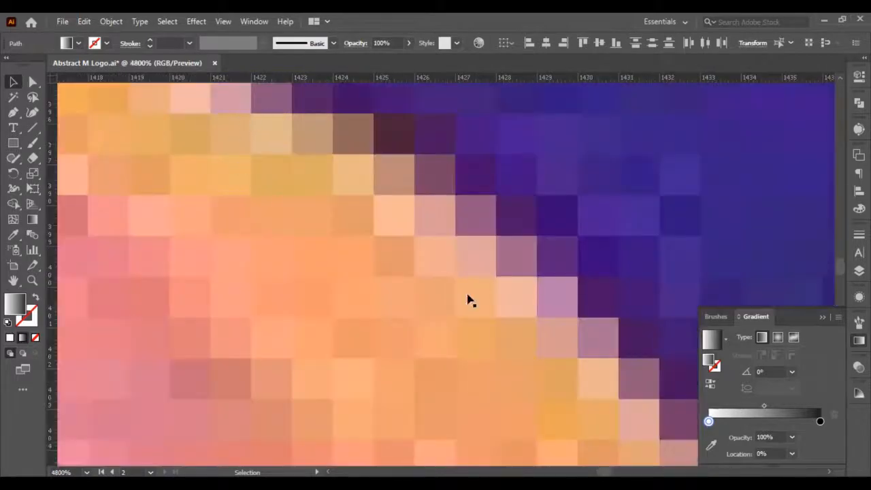
pyautogui.click(711, 445)
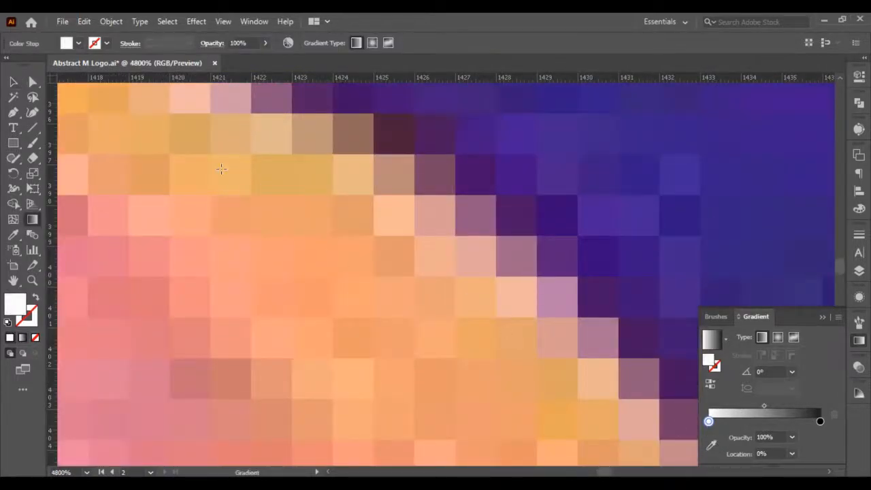
pyautogui.click(711, 445)
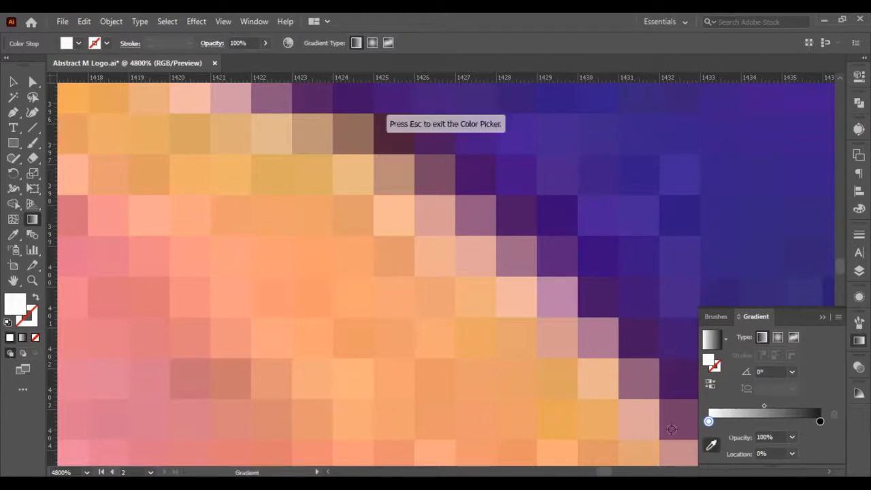
pyautogui.click(225, 172)
pyautogui.scroll(-5, 275, 207)
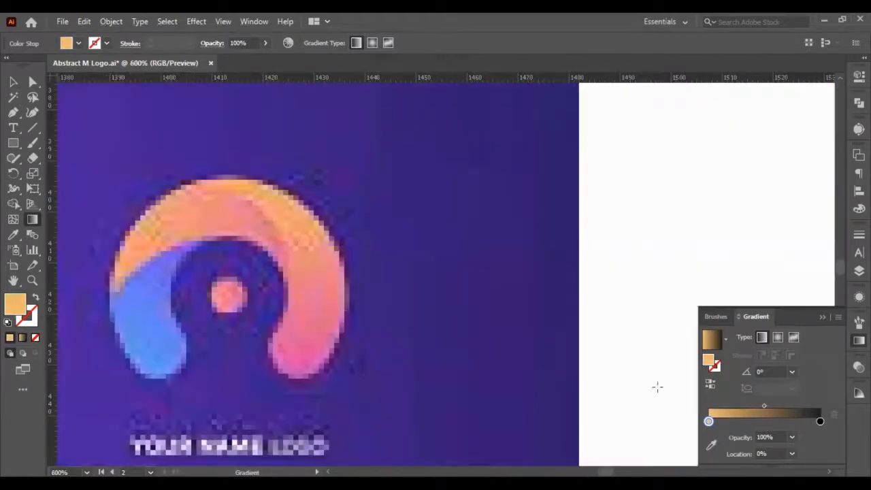
# - Set the bar gradient's end colour to the pink sampled from the arch logo's lower arm in the reference image
pyautogui.click(819, 422)
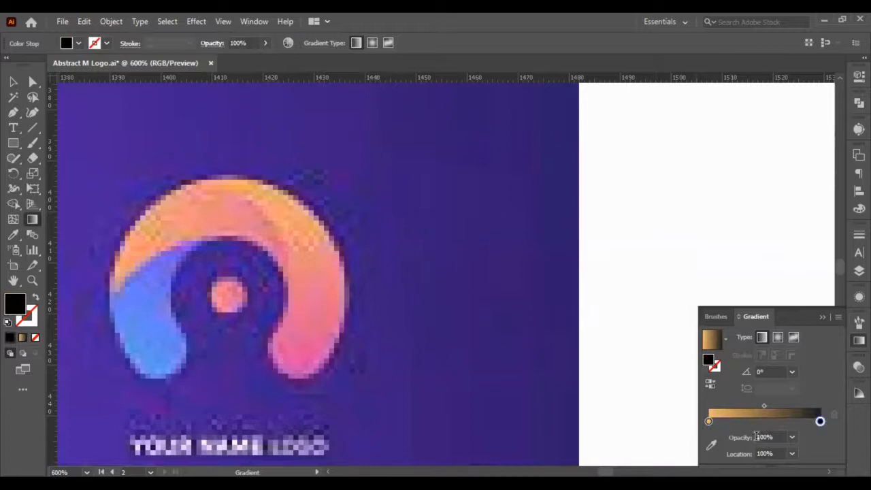
pyautogui.click(711, 446)
pyautogui.scroll(7, 302, 320)
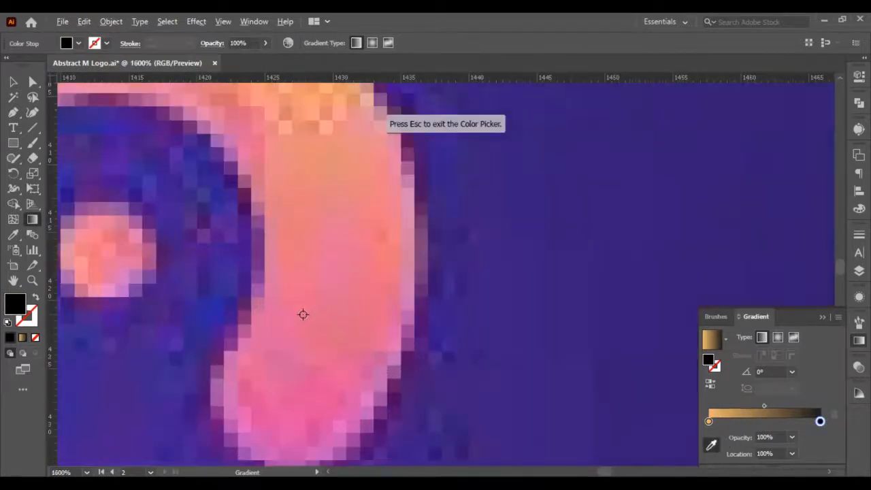
pyautogui.click(234, 237)
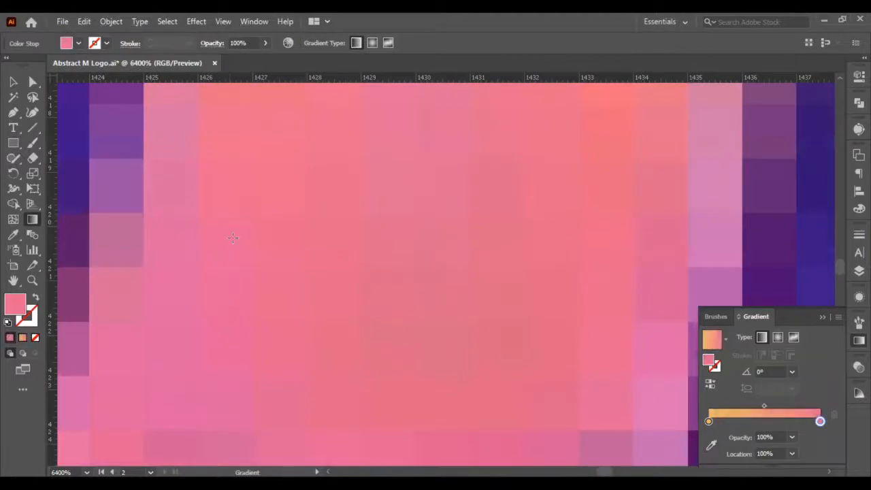
pyautogui.scroll(-10, 240, 240)
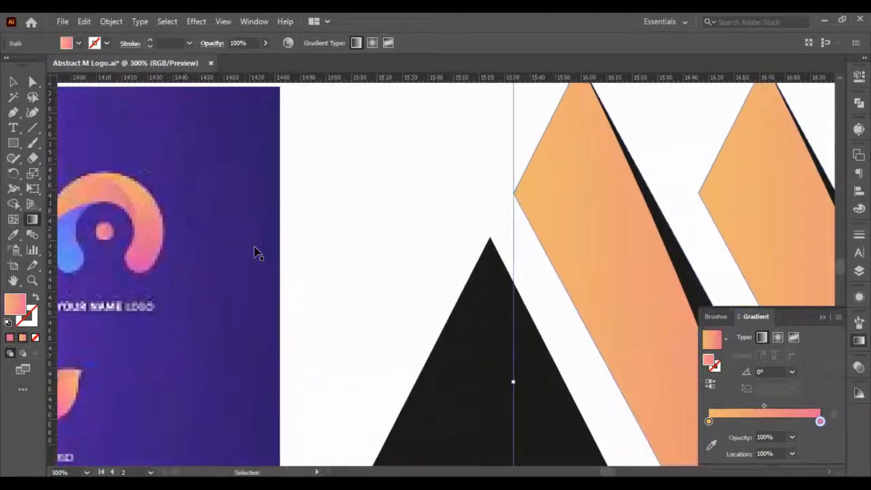
# - Fill the two black curved sections of the middle and outer bars with the orange-to-pink linear gradient
pyautogui.scroll(-3, 253, 247)
pyautogui.press('v')
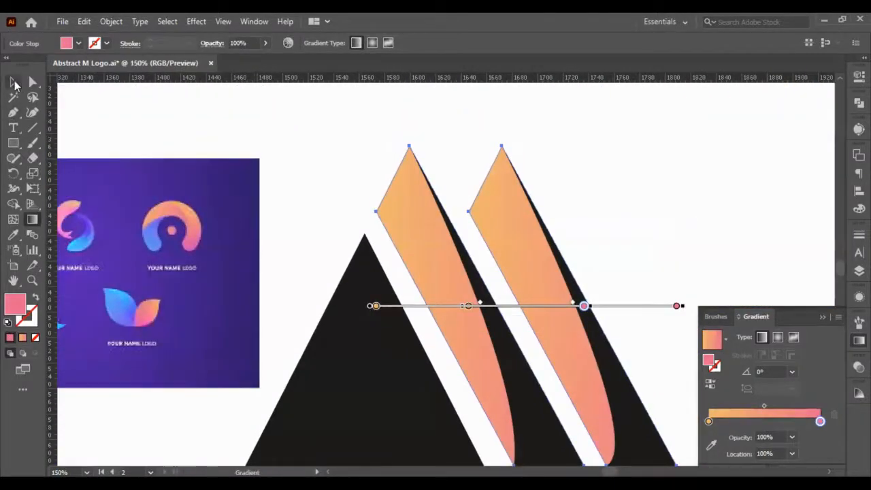
pyautogui.click(272, 140)
pyautogui.scroll(-3, 280, 146)
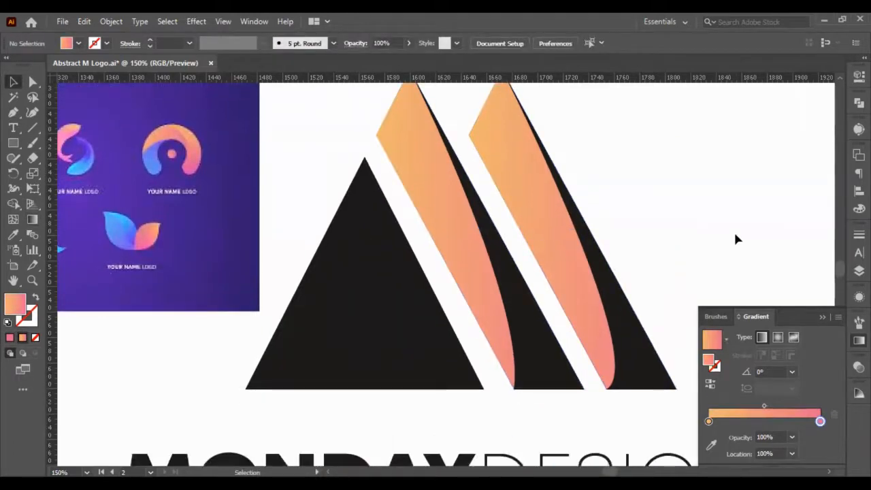
pyautogui.click(549, 377)
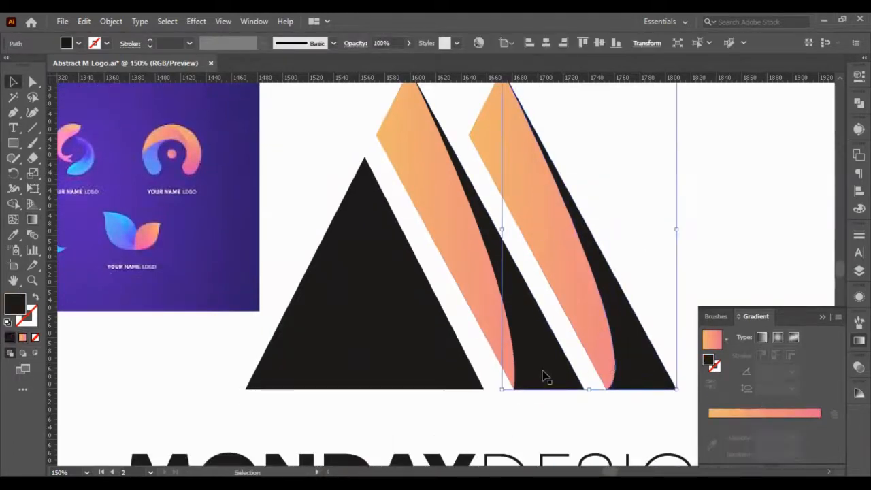
pyautogui.keyDown('shift'); pyautogui.click(543, 372); pyautogui.keyUp('shift')
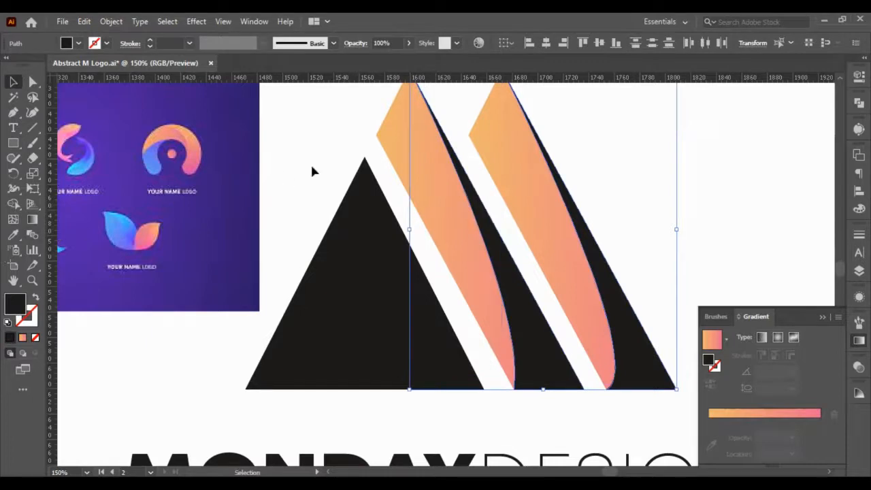
pyautogui.scroll(6, 165, 147)
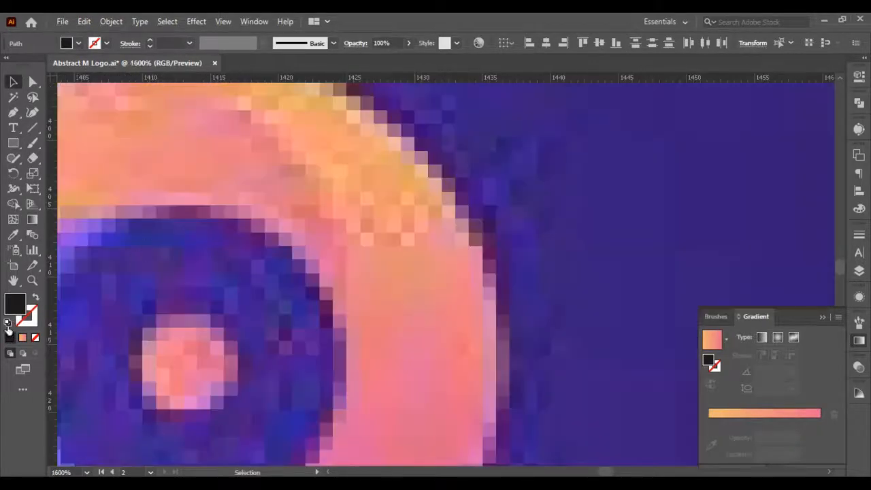
pyautogui.scroll(-10, 311, 224)
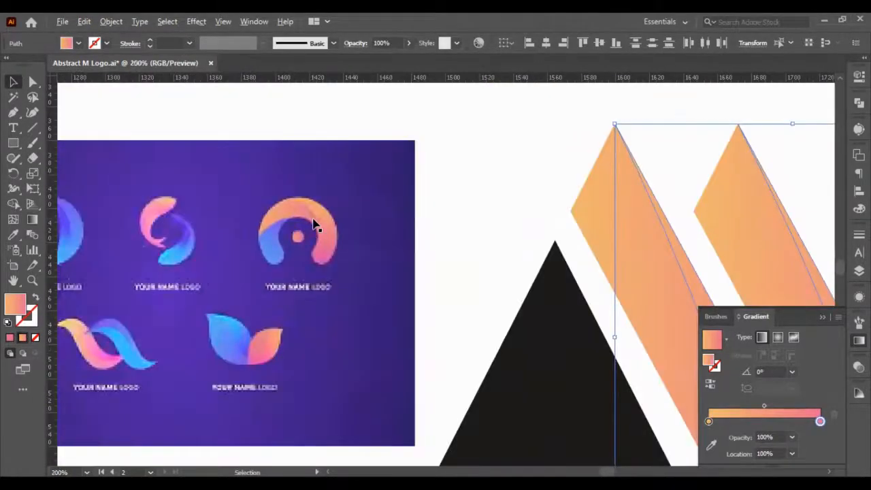
# - Run the curved sections' shared gradient diagonally from the outer bar's lower-right corner to the middle bar's peak, at about 131°, and deselect them
pyautogui.click(366, 190)
pyautogui.click(632, 353)
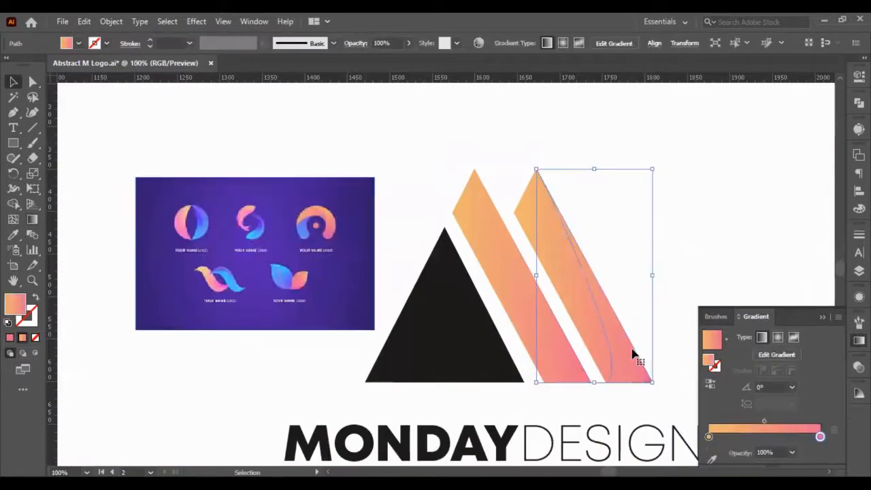
pyautogui.keyDown('shift'); pyautogui.click(566, 364); pyautogui.keyUp('shift')
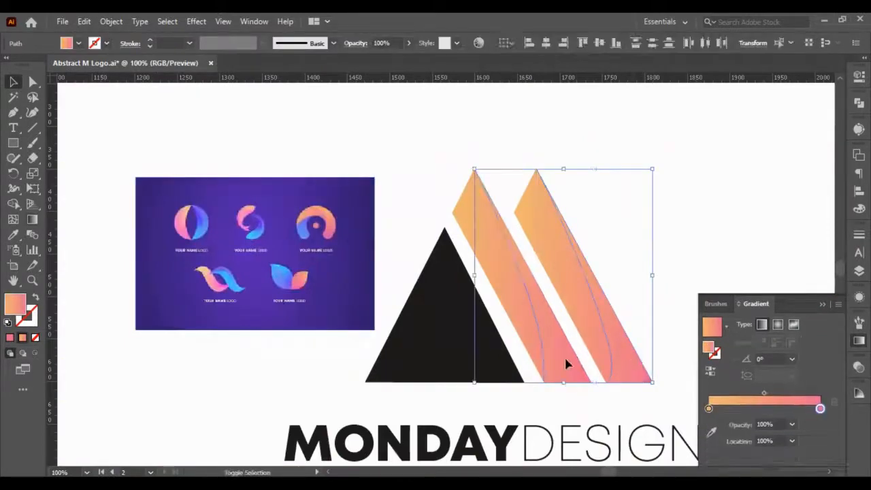
pyautogui.click(32, 219)
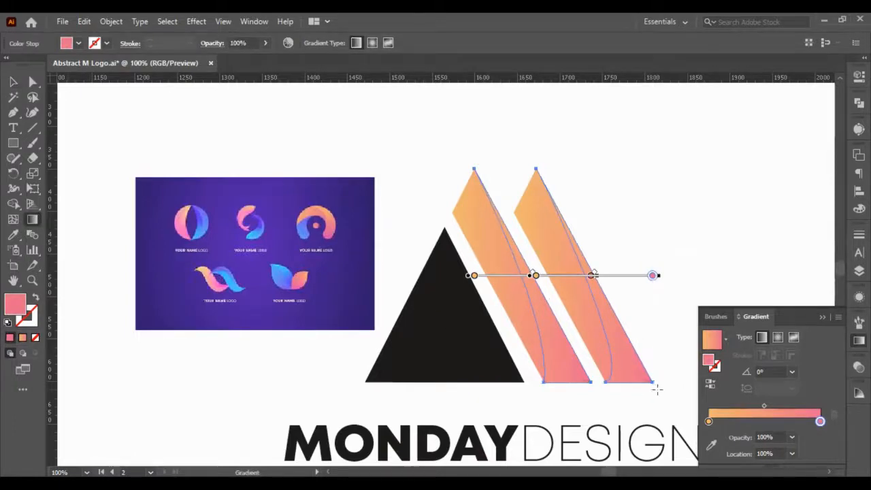
pyautogui.moveTo(655, 388)
pyautogui.mouseDown()
pyautogui.moveTo(443, 188)
pyautogui.moveTo(474, 168)
pyautogui.mouseUp()
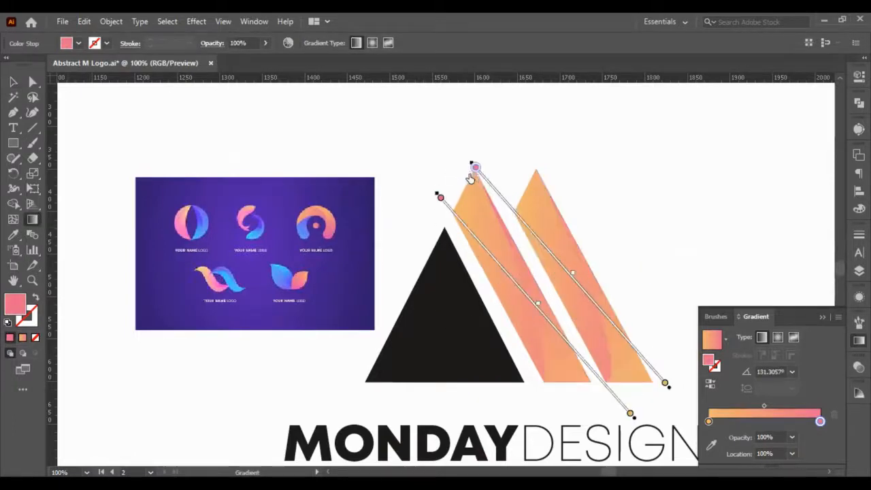
pyautogui.click(13, 81)
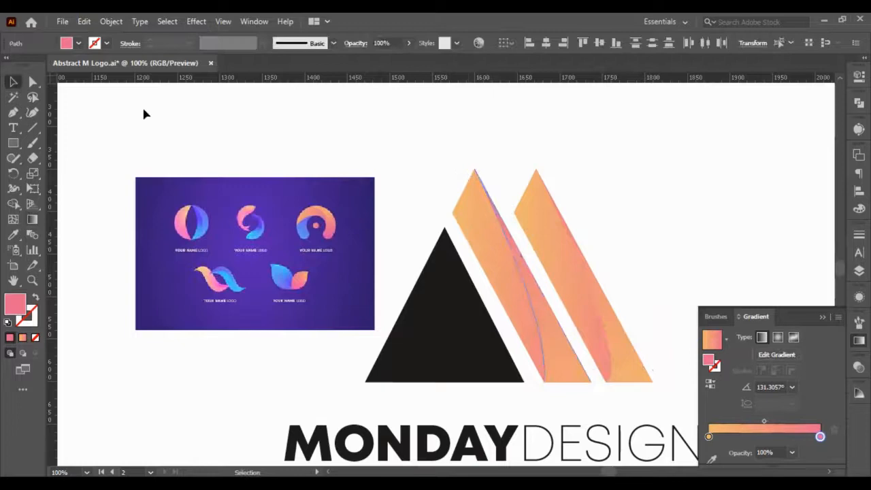
pyautogui.click(715, 234)
pyautogui.hotkey('ctrl', '-')
pyautogui.hscroll(4, 510, 317)
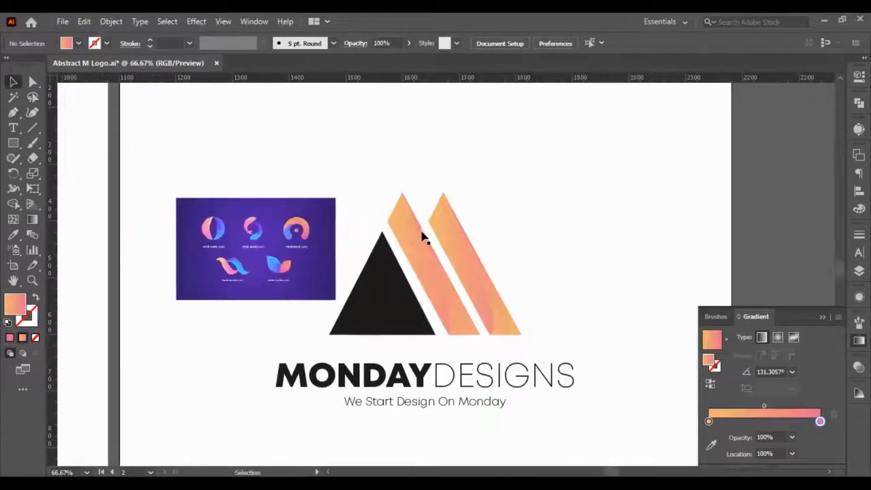
# - Run the full bars' shared gradient diagonally from the middle bar's peak down to the outer bar's lower-right corner, at about -51°, and deselect them
pyautogui.click(425, 229)
pyautogui.press('g')
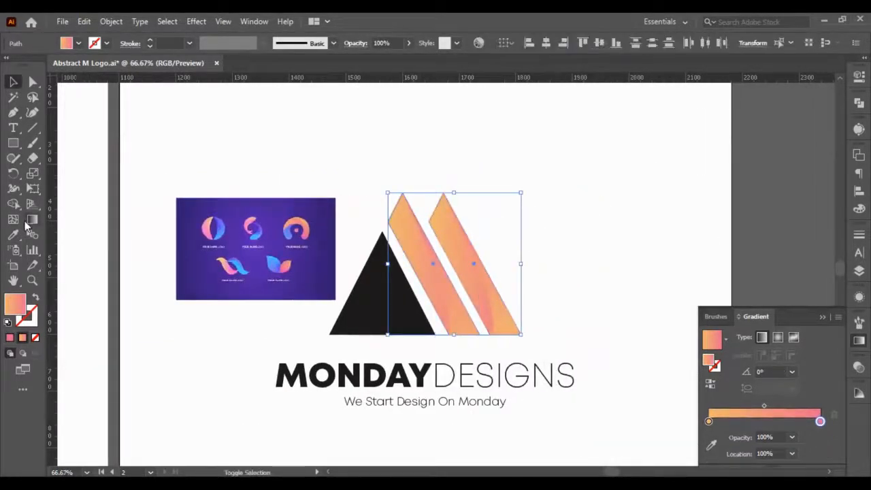
pyautogui.moveTo(401, 188); pyautogui.dragTo(520, 332)
pyautogui.click(12, 82)
pyautogui.click(371, 173)
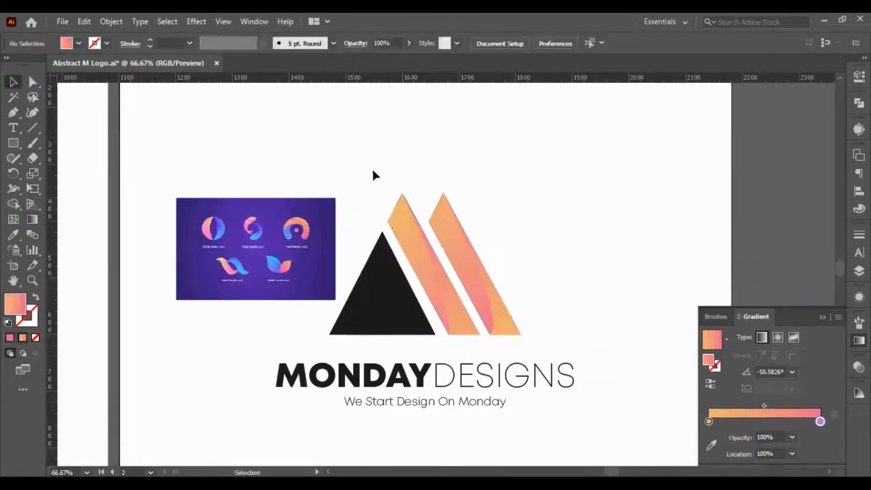
pyautogui.scroll(2, 385, 220)
pyautogui.scroll(-1, 419, 266)
pyautogui.scroll(-1, 604, 293)
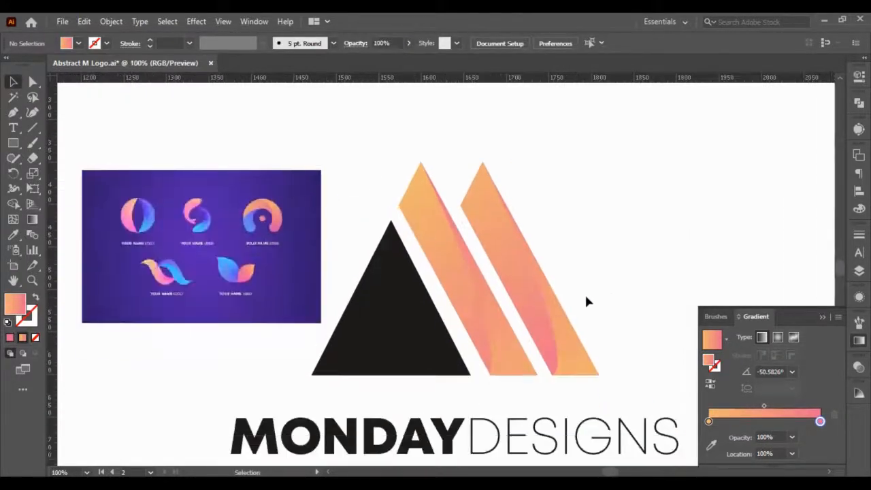
# - Set the end colour of the full bars' gradient to a light salmon pink sampled from the upper part of the arch logo
pyautogui.click(497, 355)
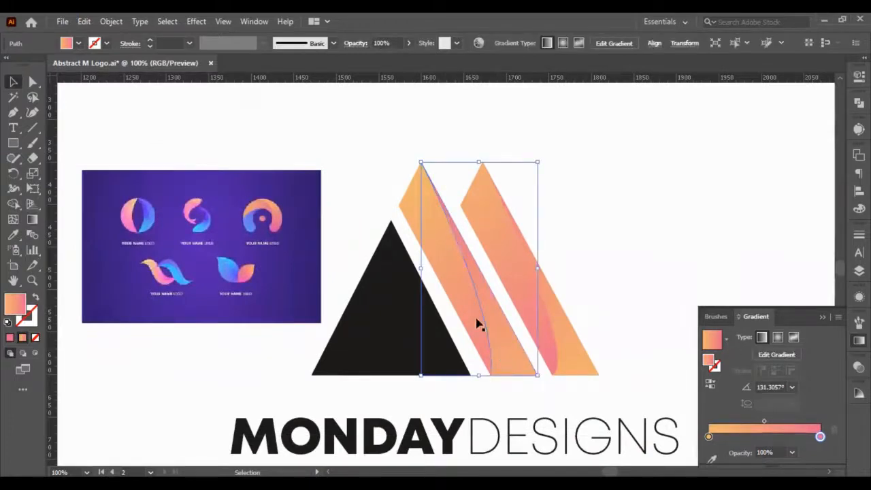
pyautogui.click(416, 234)
pyautogui.click(431, 229)
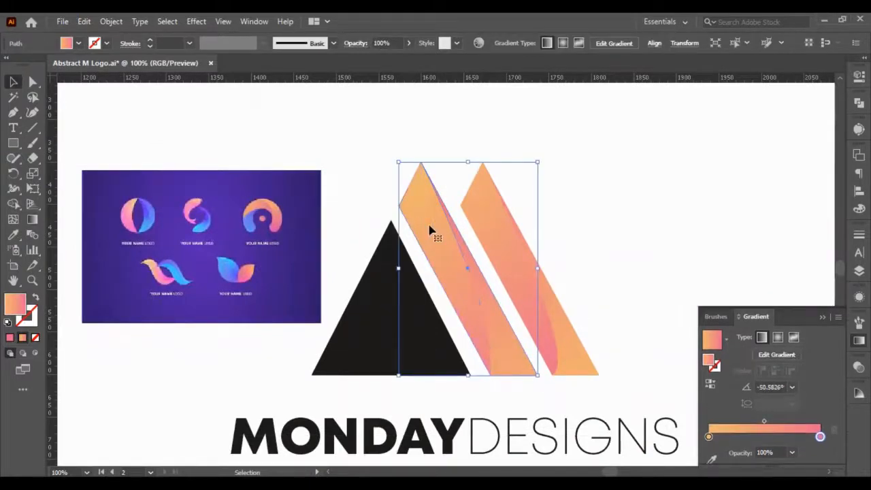
pyautogui.keyDown('shift'); pyautogui.click(492, 233); pyautogui.keyUp('shift')
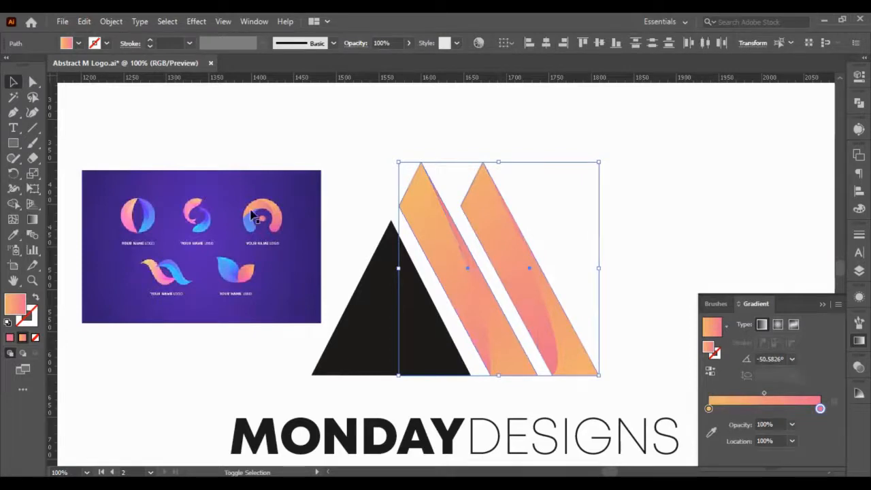
pyautogui.scroll(4, 272, 210)
pyautogui.scroll(3, 366, 193)
pyautogui.scroll(-3, 196, 200)
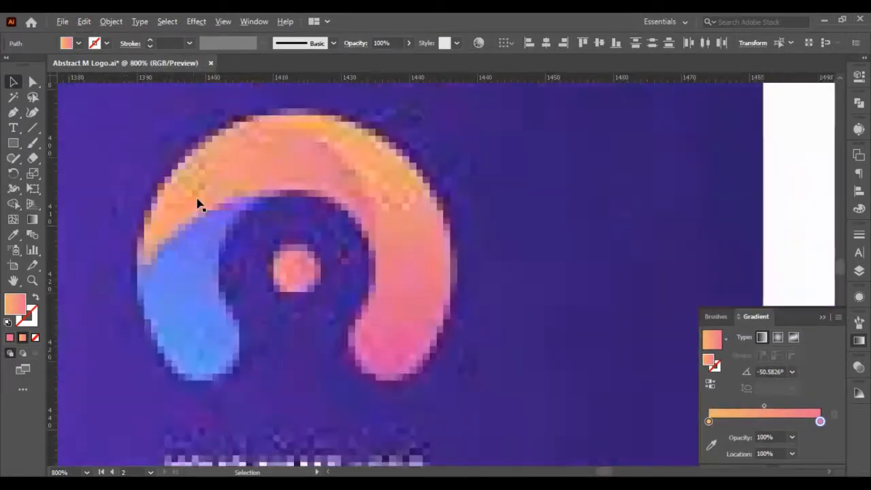
pyautogui.scroll(2, 198, 200)
pyautogui.scroll(2, 342, 147)
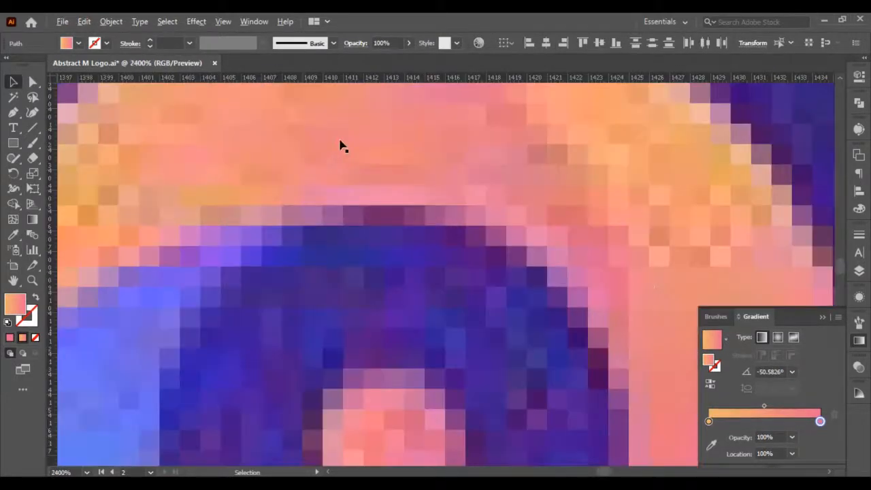
pyautogui.click(713, 446)
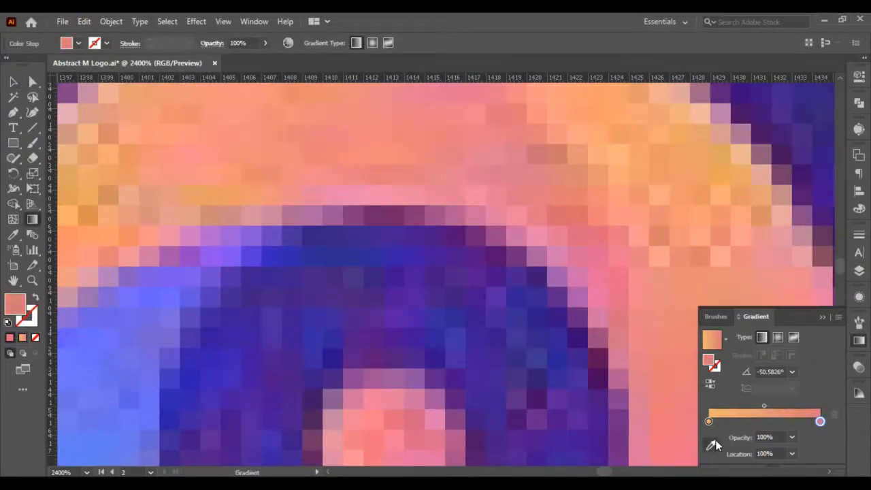
pyautogui.scroll(2, 533, 136)
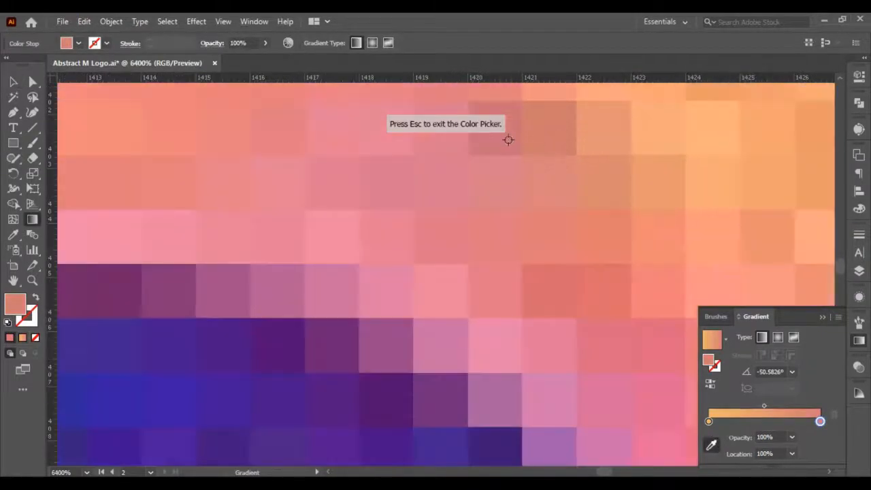
pyautogui.click(509, 139)
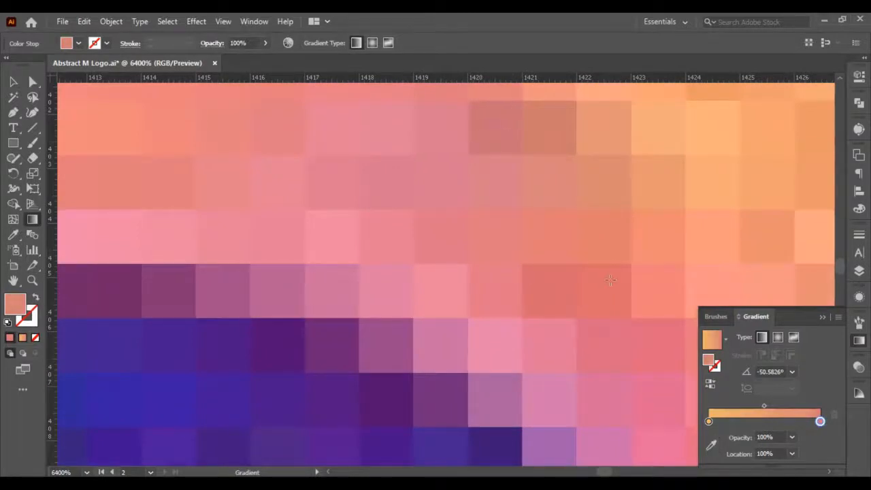
pyautogui.click(711, 444)
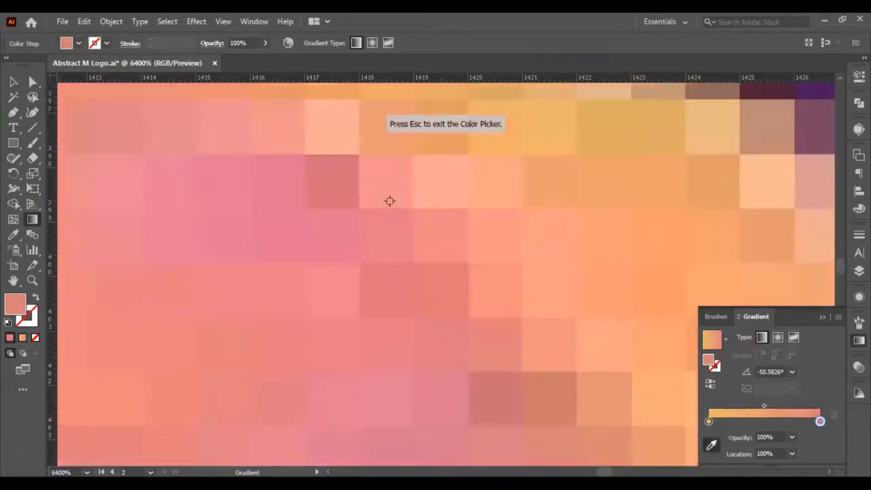
pyautogui.click(353, 159)
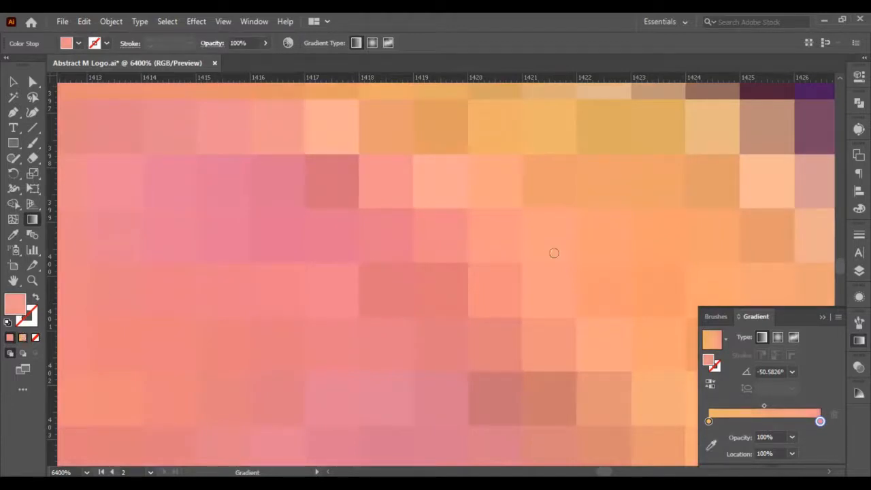
# - Change the middle bar's gradient end colour to a darker salmon sampled from the arch logo, and deselect the bars
pyautogui.click(549, 196)
pyautogui.moveTo(551, 199); pyautogui.dragTo(554, 210)
pyautogui.click(769, 190)
pyautogui.hotkey('ctrl', '0')
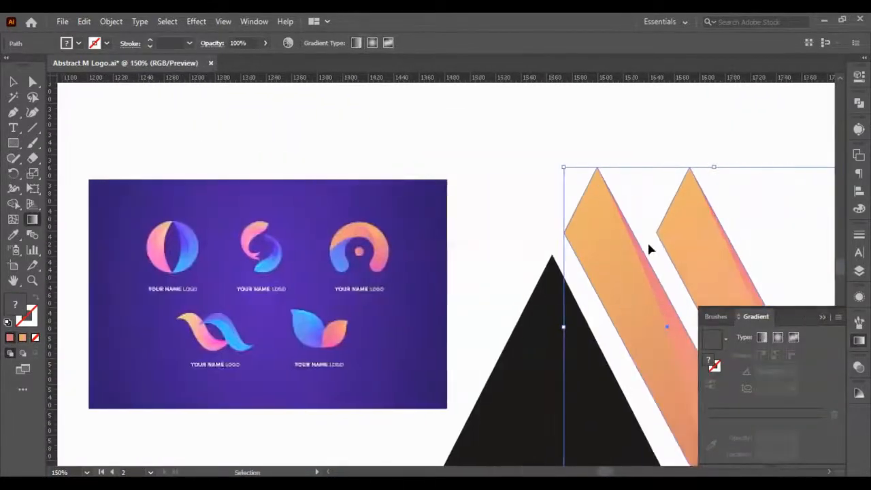
pyautogui.hscroll(5, 647, 241)
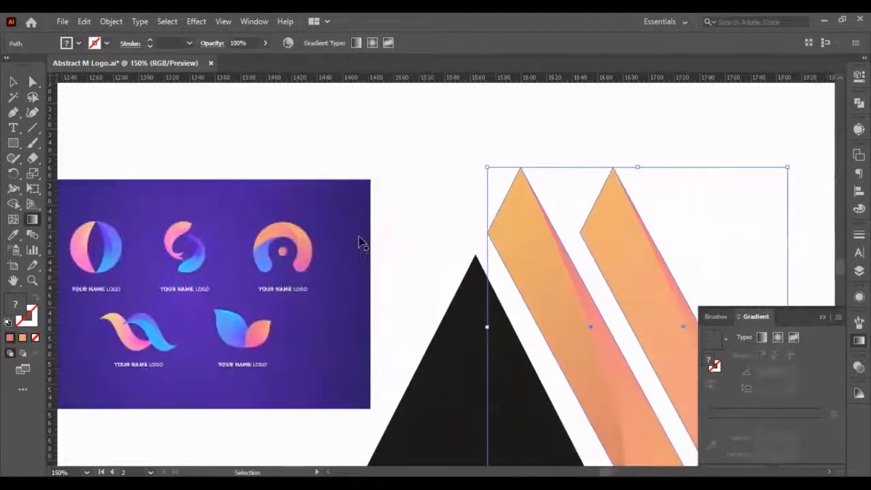
pyautogui.click(19, 79)
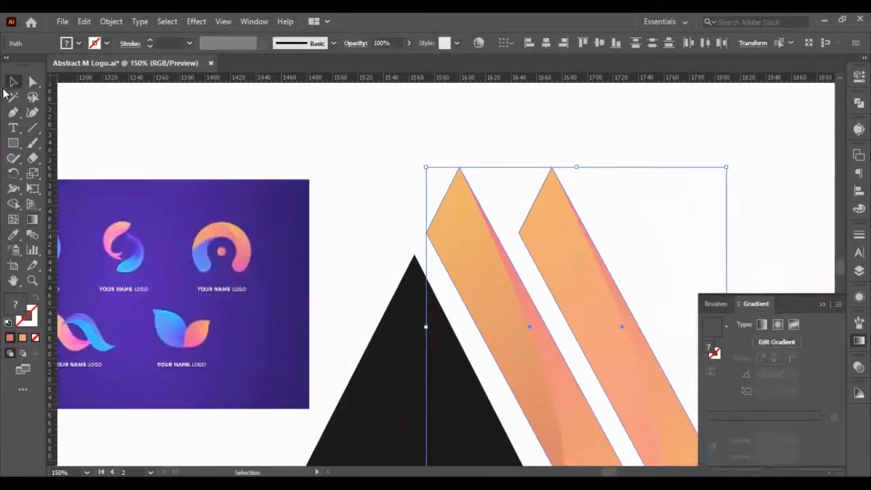
pyautogui.click(345, 170)
pyautogui.hotkey('ctrl', '-')
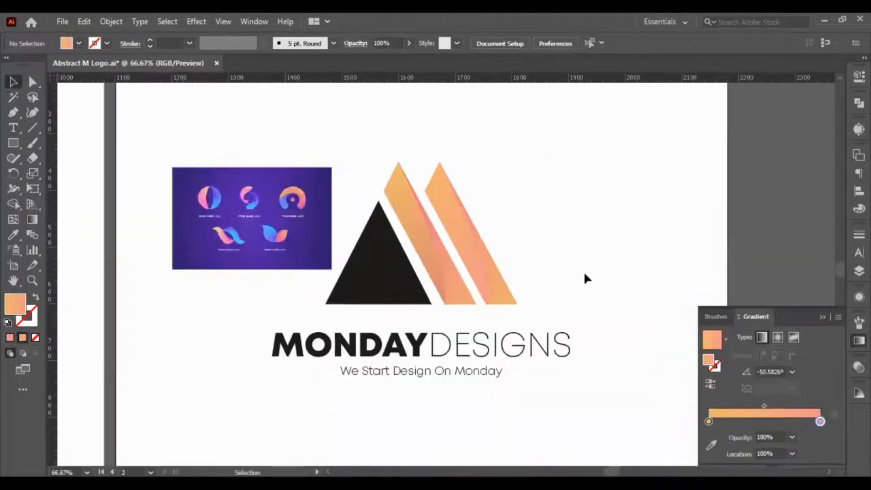
# - Fill the black triangle with a linear gradient and set its starting colour to the bright blue sampled from the ribbon logo in the reference image
pyautogui.click(285, 297)
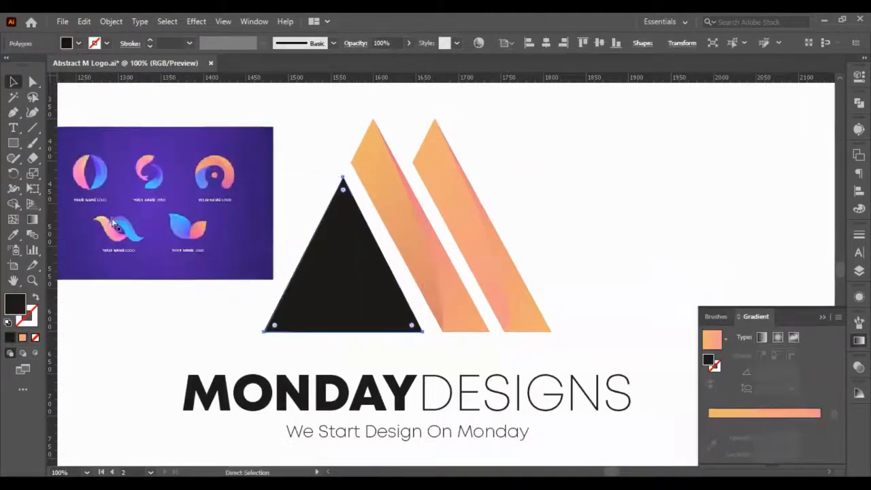
pyautogui.scroll(3, 99, 216)
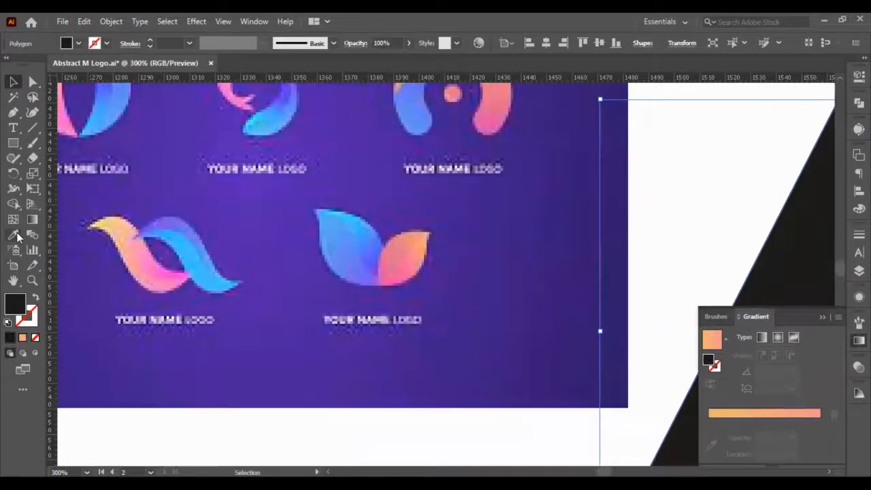
pyautogui.click(25, 340)
pyautogui.scroll(6, 120, 268)
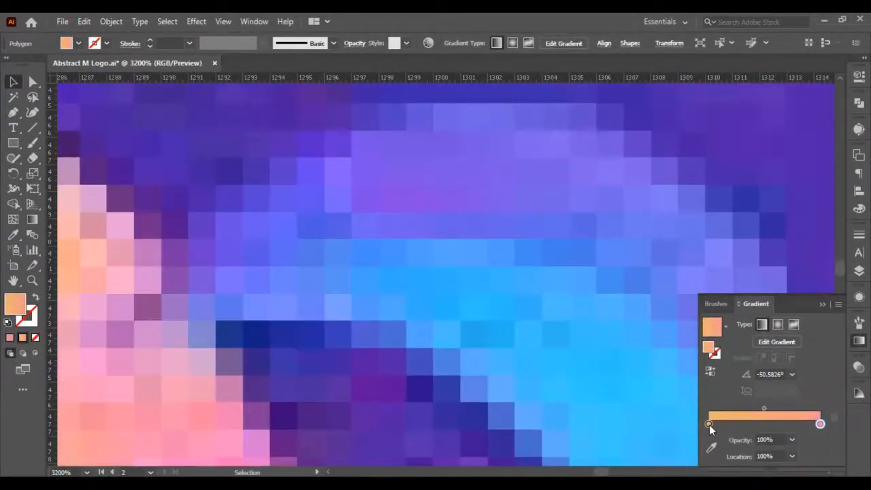
pyautogui.click(708, 423)
pyautogui.click(710, 446)
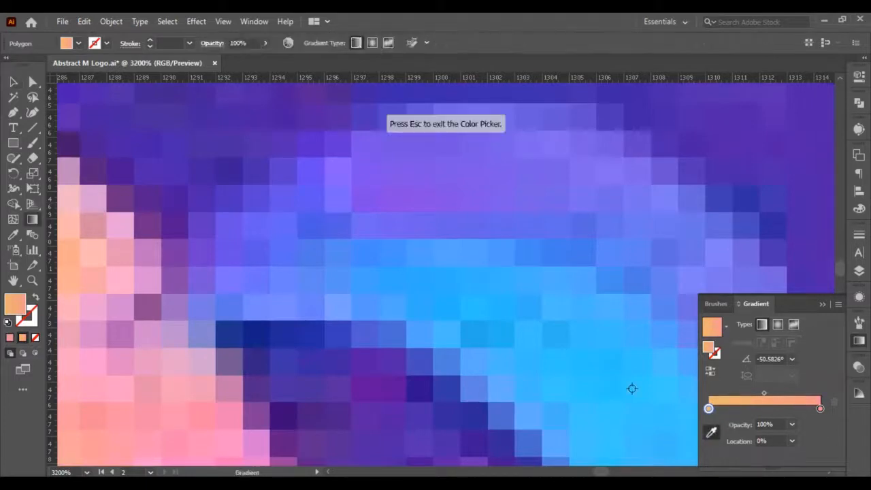
pyautogui.click(455, 328)
# - Set the end colour of the triangle's gradient to the light blue sampled from the lower end of the ribbon logo
pyautogui.click(821, 422)
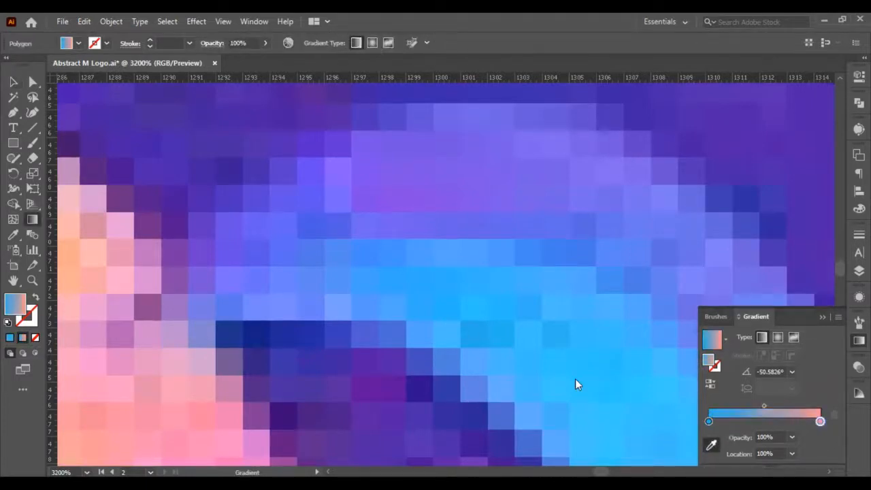
pyautogui.click(712, 447)
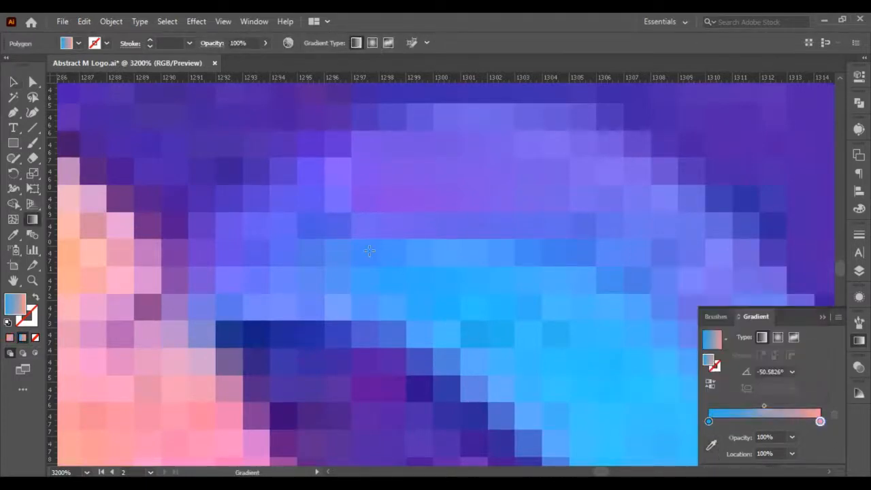
pyautogui.hscroll(6, 614, 402)
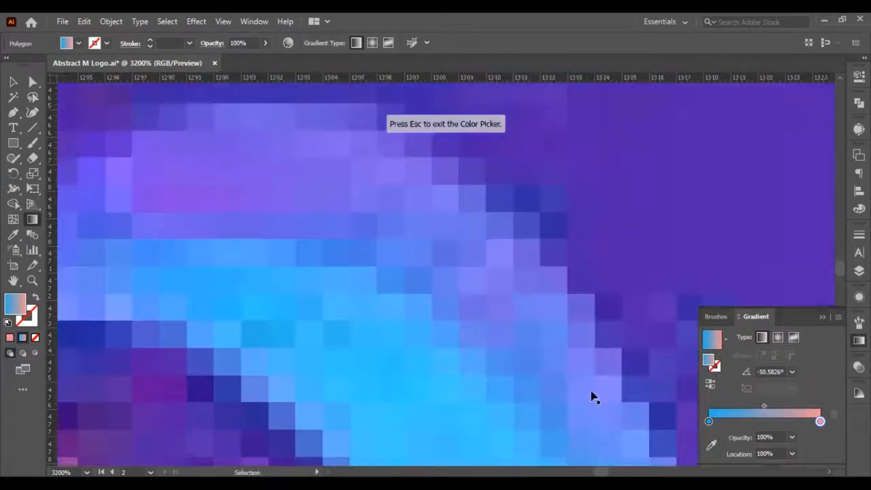
pyautogui.scroll(-6, 549, 390)
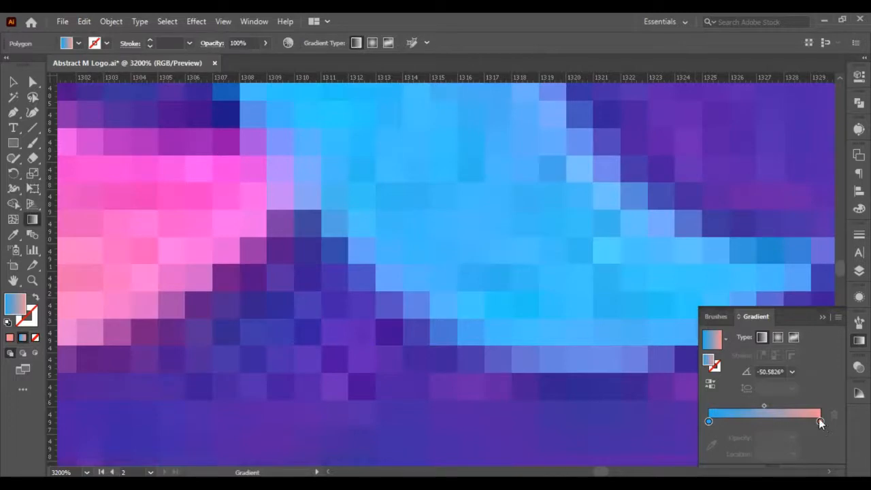
pyautogui.click(820, 422)
pyautogui.click(713, 446)
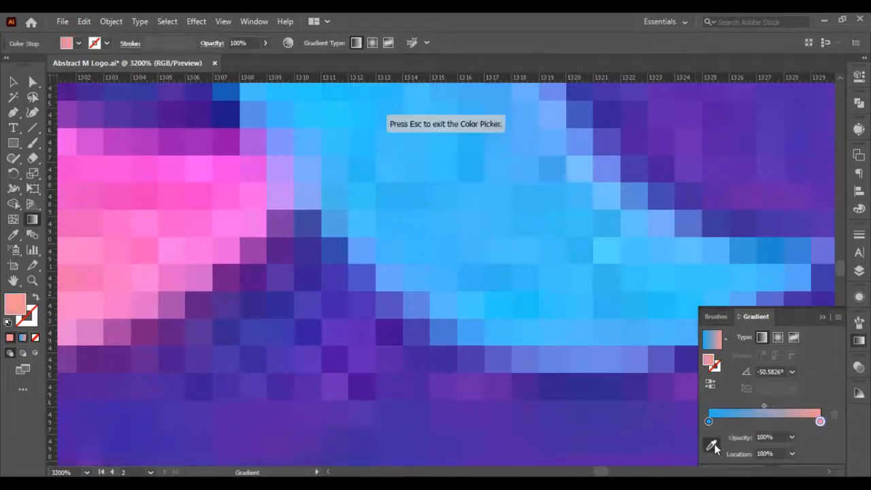
pyautogui.click(565, 179)
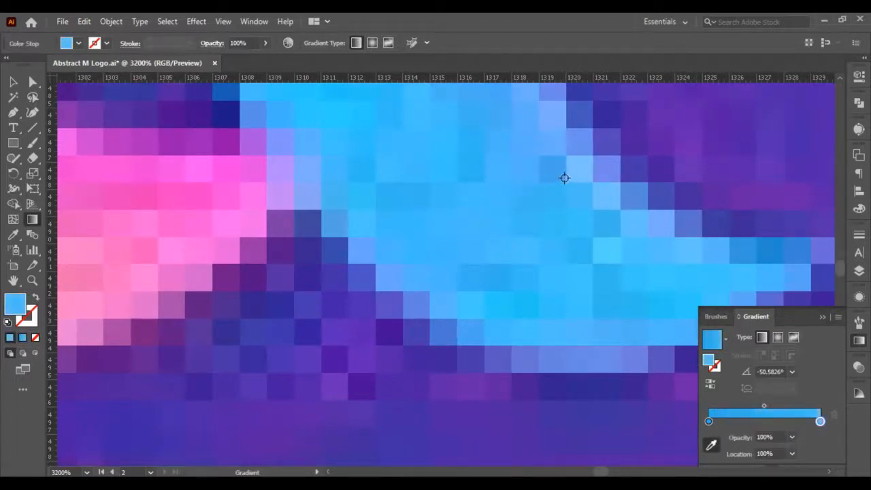
pyautogui.scroll(-13, 564, 179)
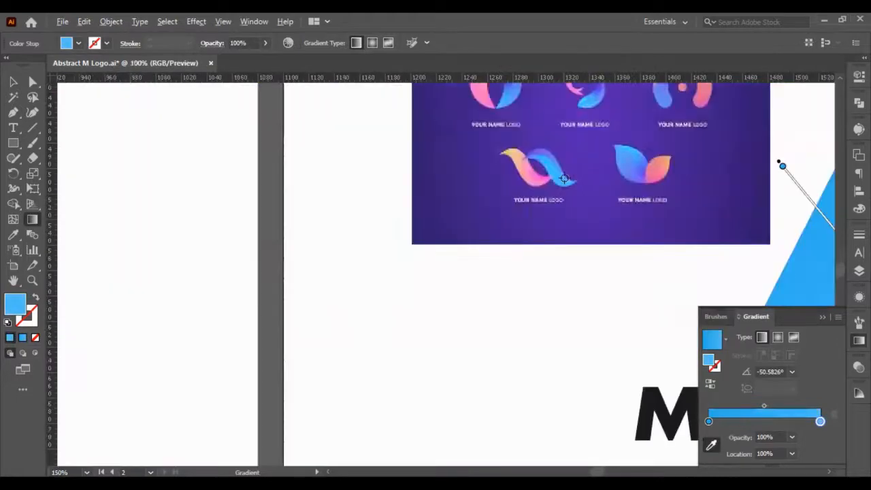
# - Set the end colour of the triangle's gradient to a violet-blue sampled from the inner edge of the leaf logo's blue leaf
pyautogui.scroll(4, 573, 182)
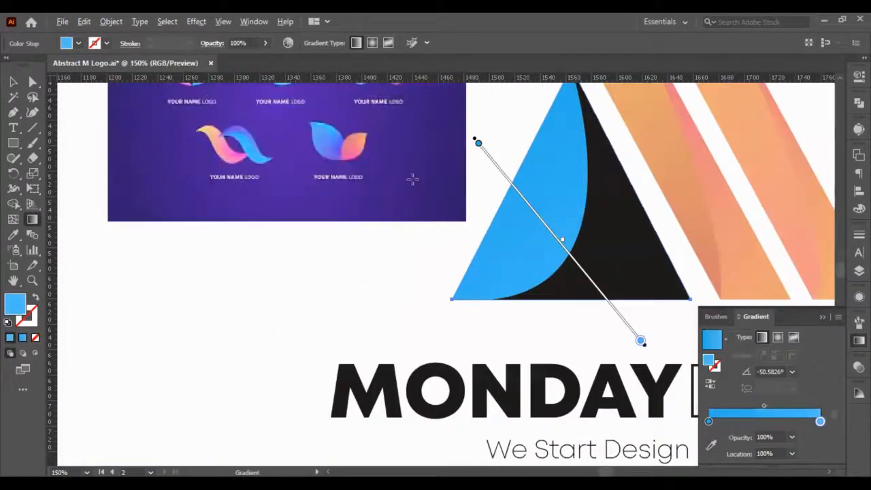
pyautogui.scroll(7, 318, 142)
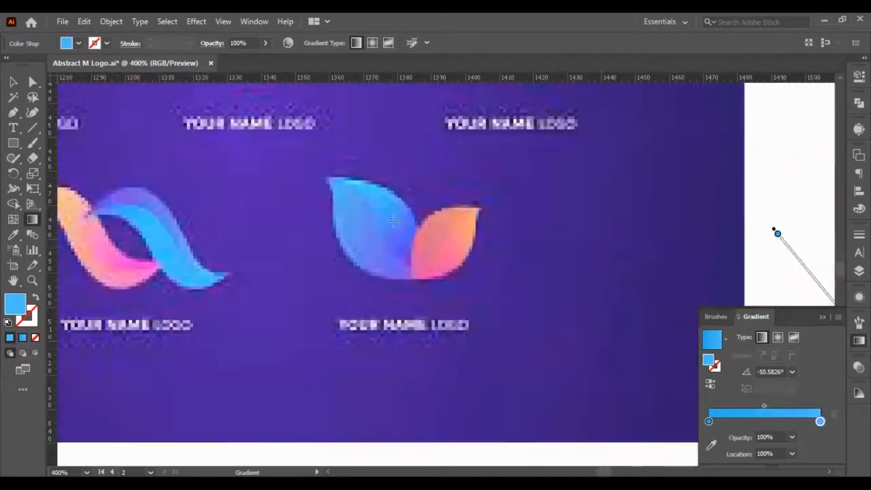
pyautogui.scroll(2, 429, 224)
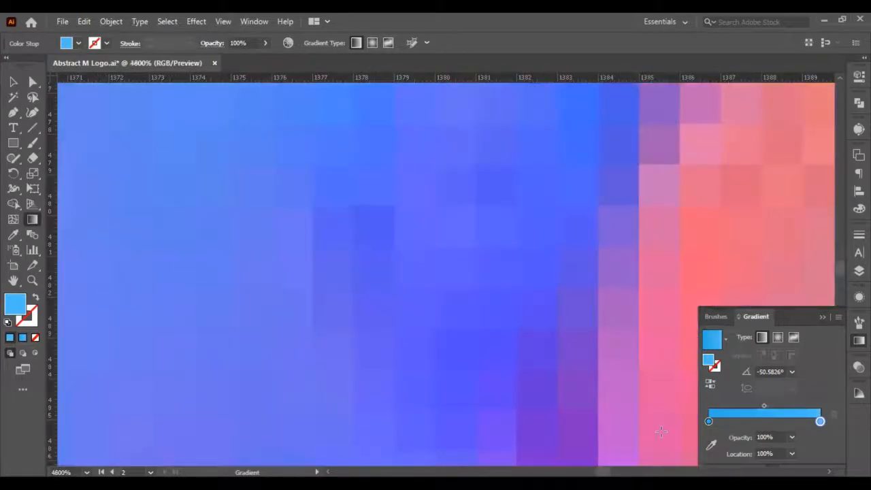
pyautogui.click(711, 444)
pyautogui.click(367, 228)
pyautogui.scroll(-9, 374, 231)
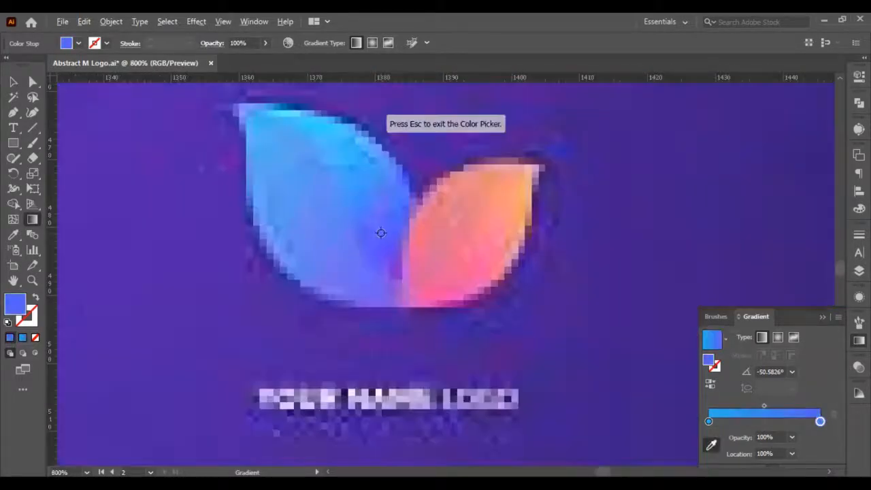
# - Run the triangle's gradient diagonally from its upper-left edge down to the lower right, at about -39°
pyautogui.click(12, 82)
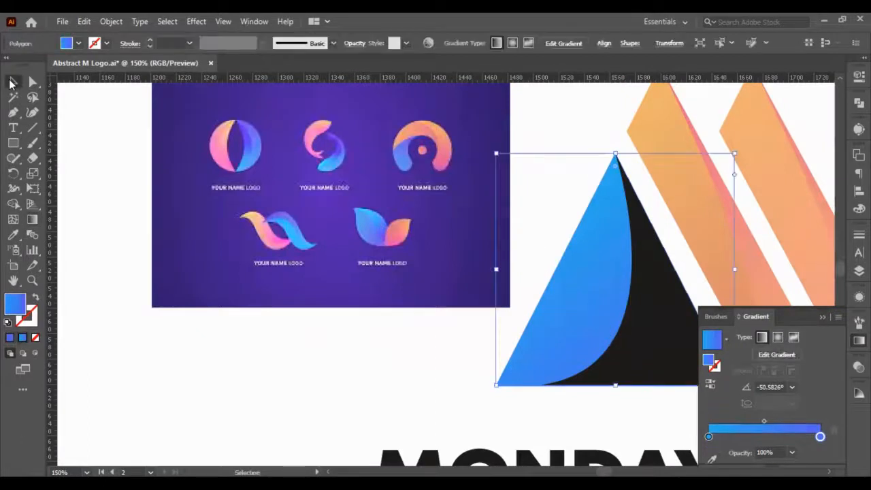
pyautogui.click(34, 219)
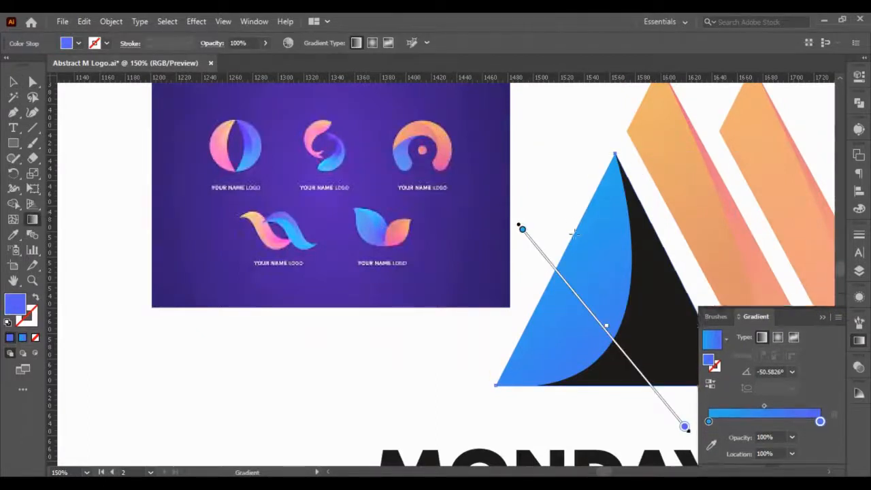
pyautogui.moveTo(564, 247)
pyautogui.mouseDown()
pyautogui.moveTo(637, 297)
pyautogui.moveTo(657, 370)
pyautogui.moveTo(644, 385)
pyautogui.mouseUp()
pyautogui.click(12, 82)
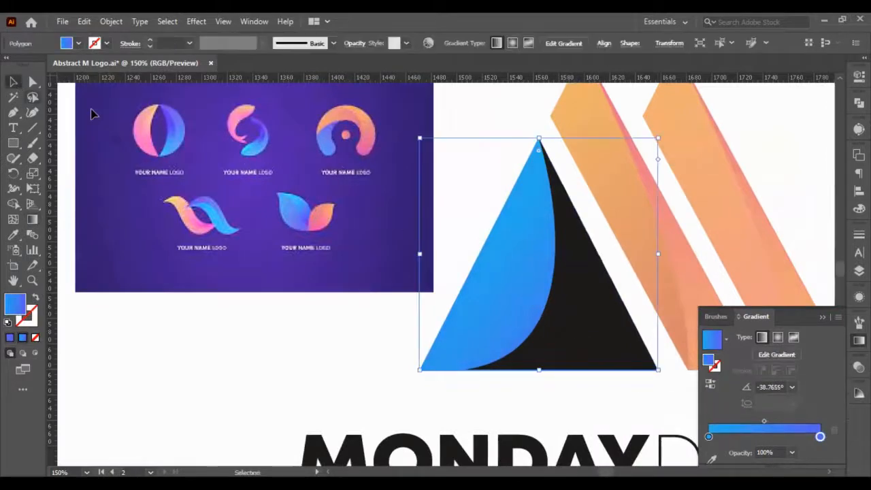
# - Fill the triangle's black curved section with the same gradient, run it from the lower-right corner up towards the middle at about 144°, and deselect
pyautogui.click(585, 306)
pyautogui.click(23, 337)
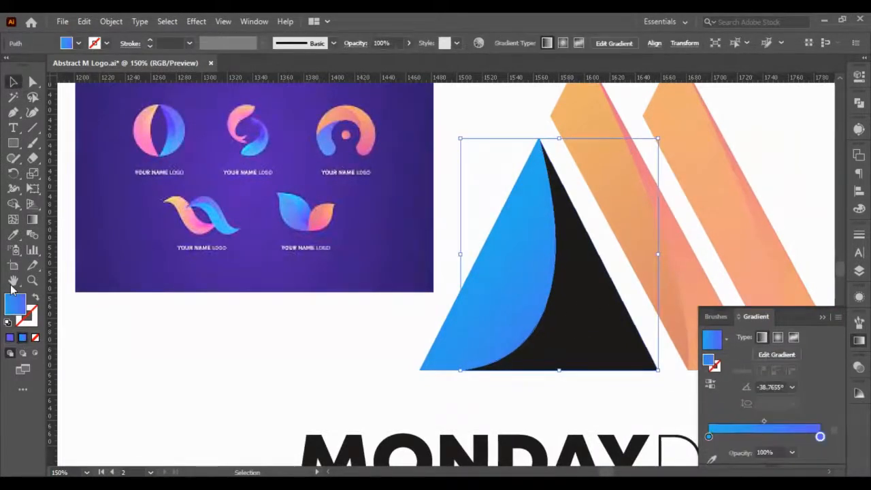
pyautogui.click(32, 220)
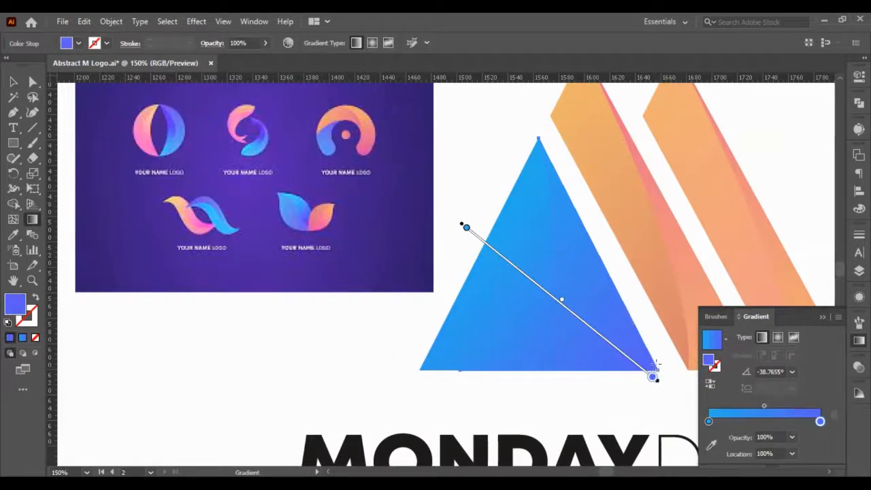
pyautogui.moveTo(654, 368); pyautogui.dragTo(549, 291)
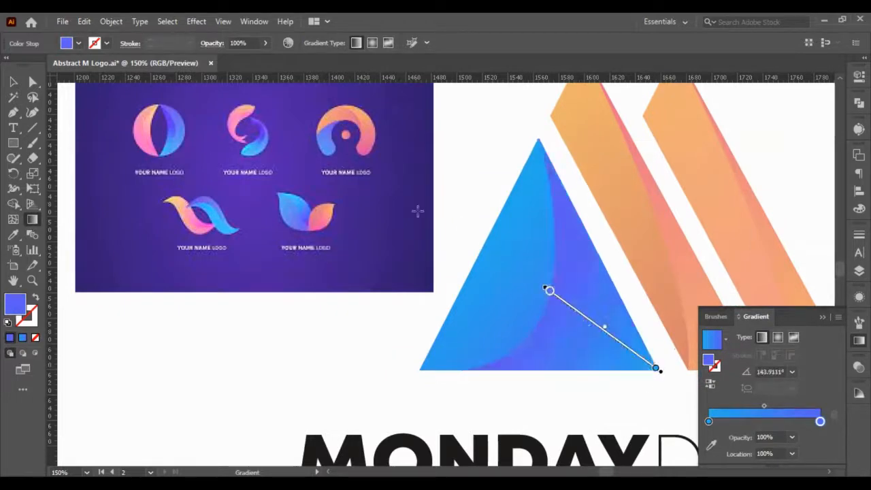
pyautogui.click(13, 82)
pyautogui.click(171, 350)
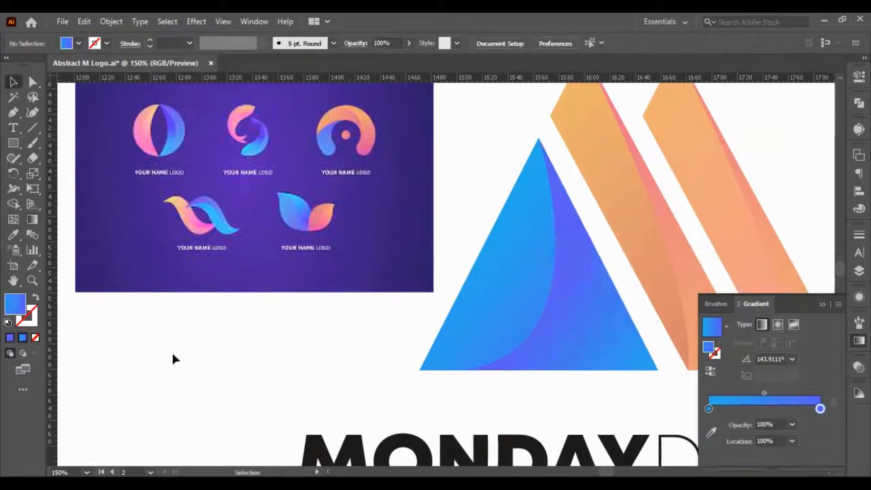
# - Duplicate the second artboard with all its artwork as a third artboard beside it, and deselect the copied artwork
pyautogui.hotkey('ctrl', '-')
pyautogui.hotkey('ctrl', '-')
pyautogui.scroll(2, 345, 306)
pyautogui.hscroll(-2, 369, 327)
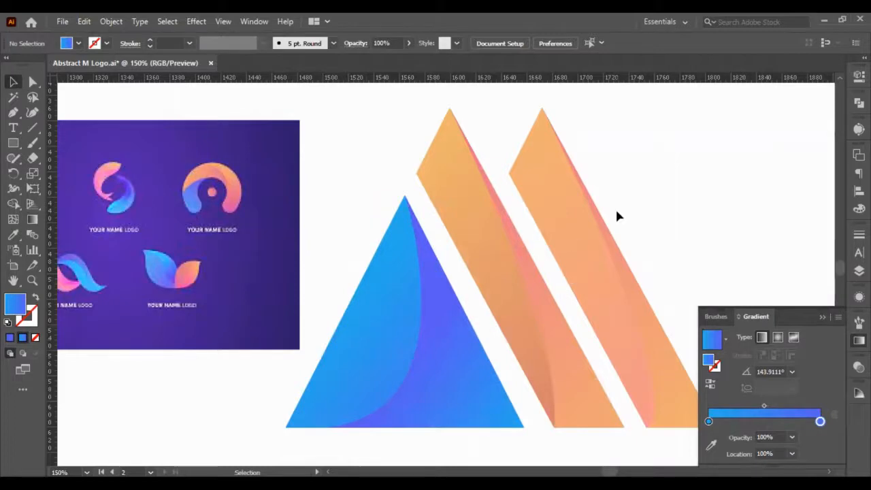
pyautogui.scroll(-2, 602, 183)
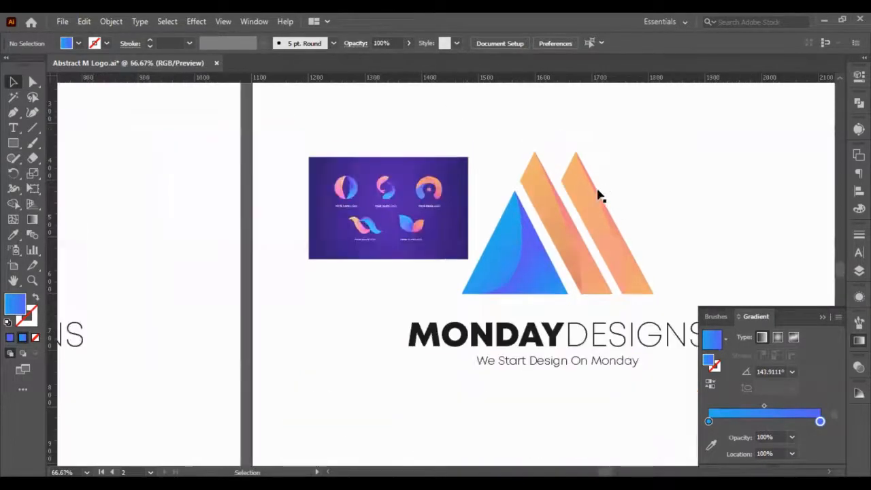
pyautogui.hscroll(2, 545, 211)
pyautogui.click(279, 205)
pyautogui.scroll(-2, 279, 204)
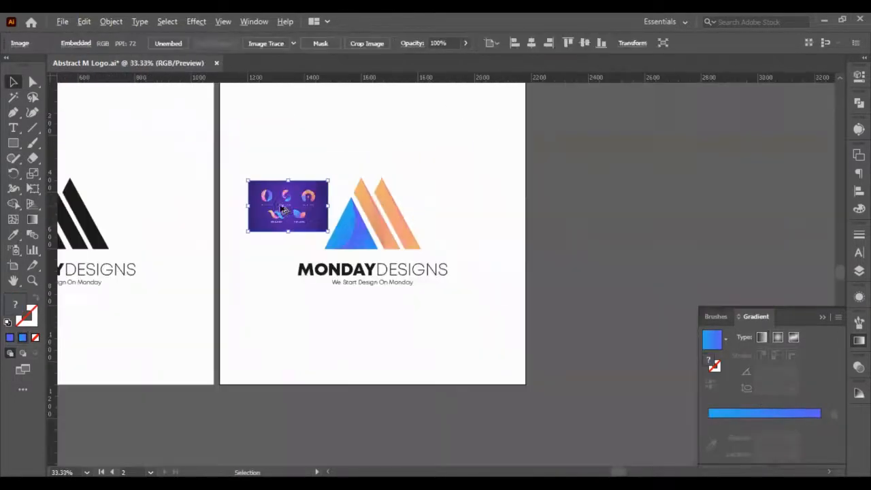
pyautogui.click(14, 267)
pyautogui.hotkey('ctrl', 'c')
pyautogui.hotkey('ctrl', 'v')
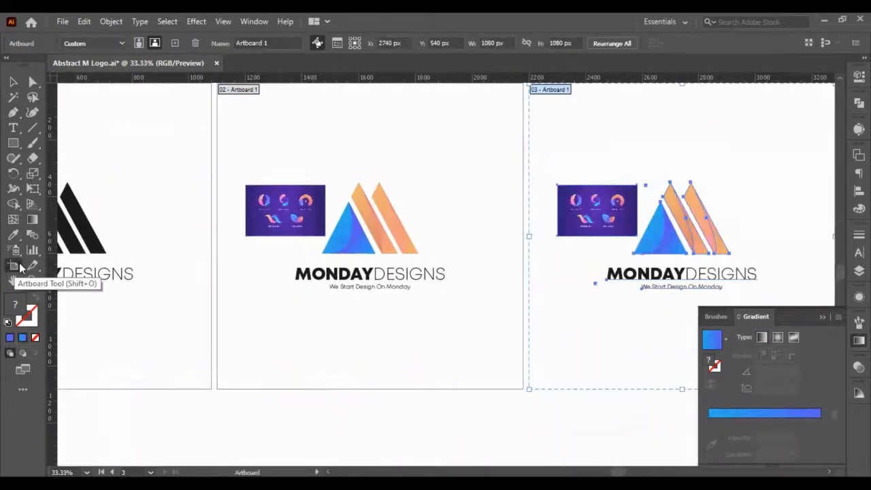
pyautogui.click(14, 79)
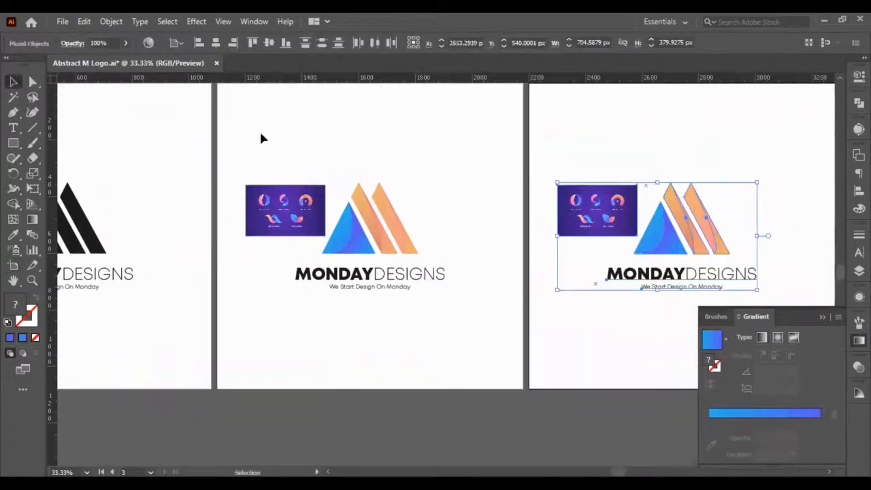
pyautogui.click(274, 136)
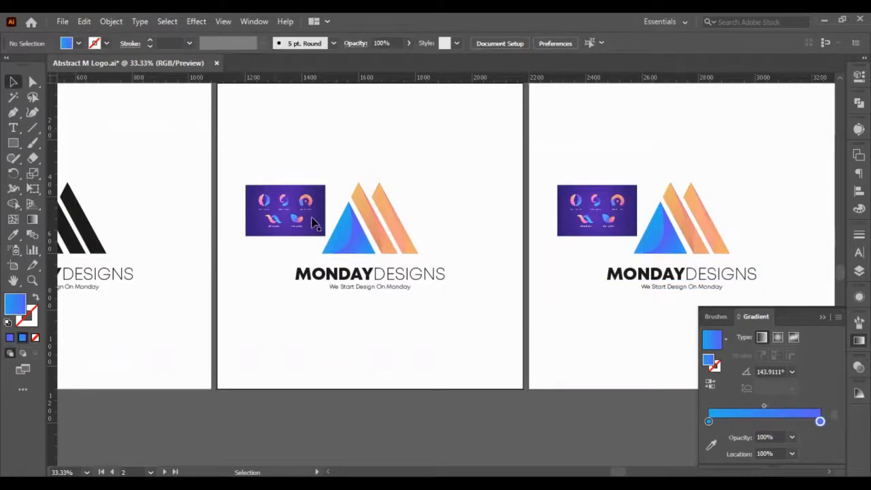
# - Delete the curved sections over the triangle and both bars on the second artboard
pyautogui.scroll(4, 319, 220)
pyautogui.click(436, 267)
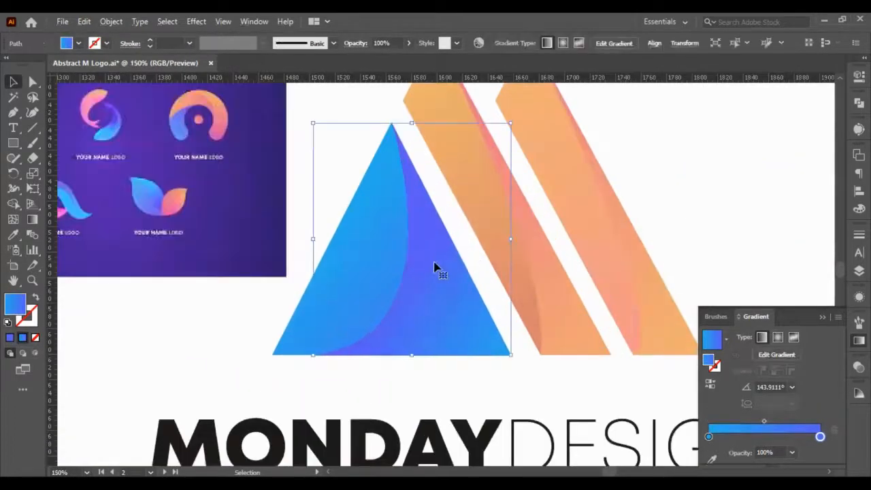
pyautogui.scroll(2, 435, 267)
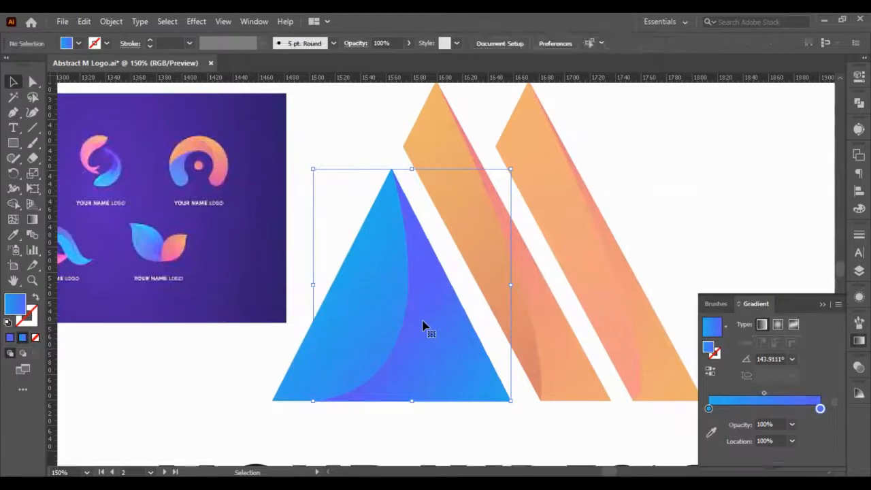
pyautogui.click(551, 321)
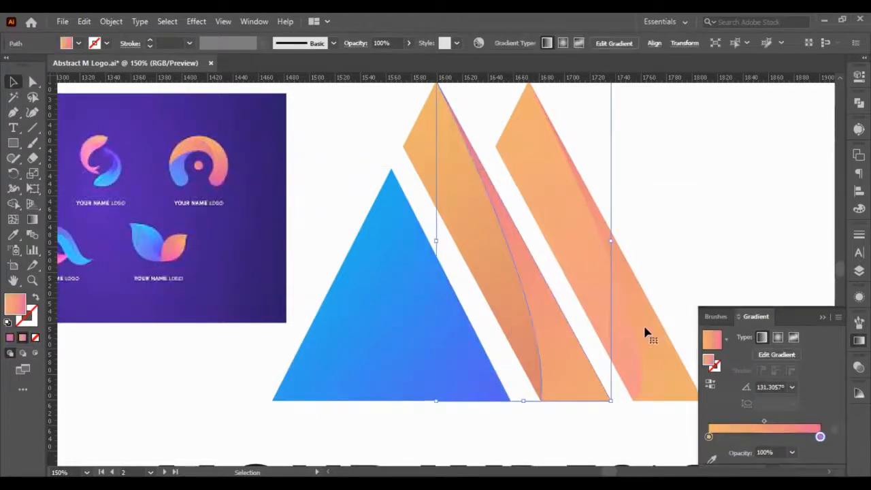
pyautogui.click(688, 238)
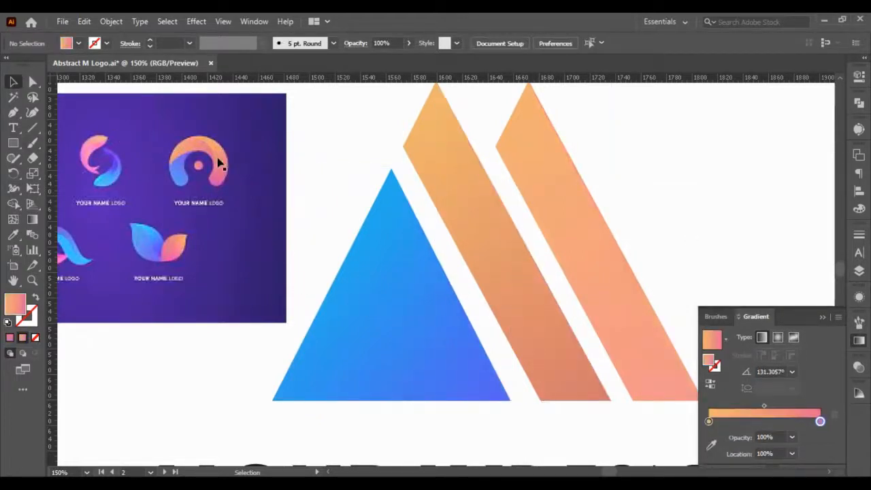
# - Draw a Pen curve from the outer bar's peak, bowing down across the bars to the triangle's lower-left corner, and retract its outgoing handle
pyautogui.scroll(2, 221, 164)
pyautogui.click(13, 112)
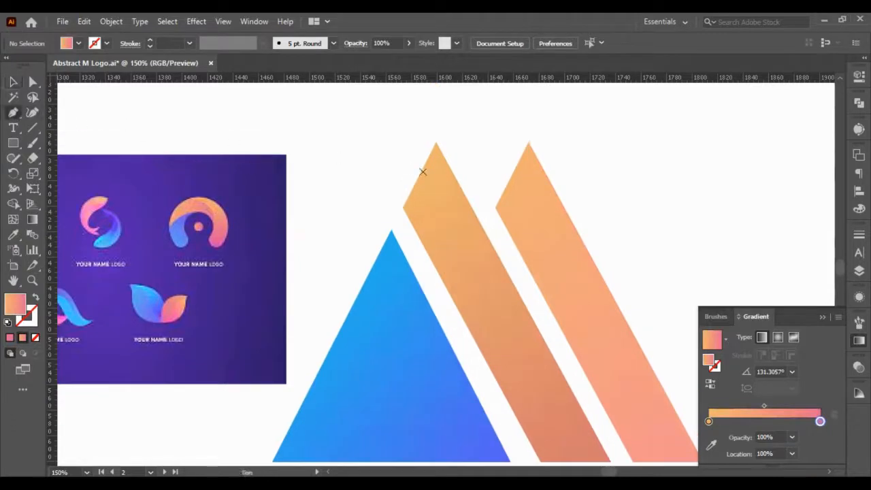
pyautogui.click(529, 141)
pyautogui.hotkey('ctrl', '-')
pyautogui.hotkey('ctrl', '-')
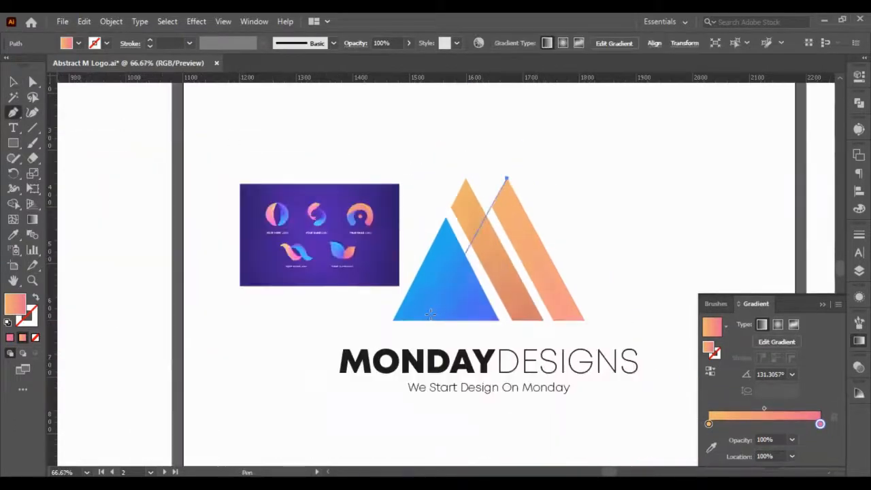
pyautogui.moveTo(392, 320); pyautogui.dragTo(247, 376)
pyautogui.click(393, 321)
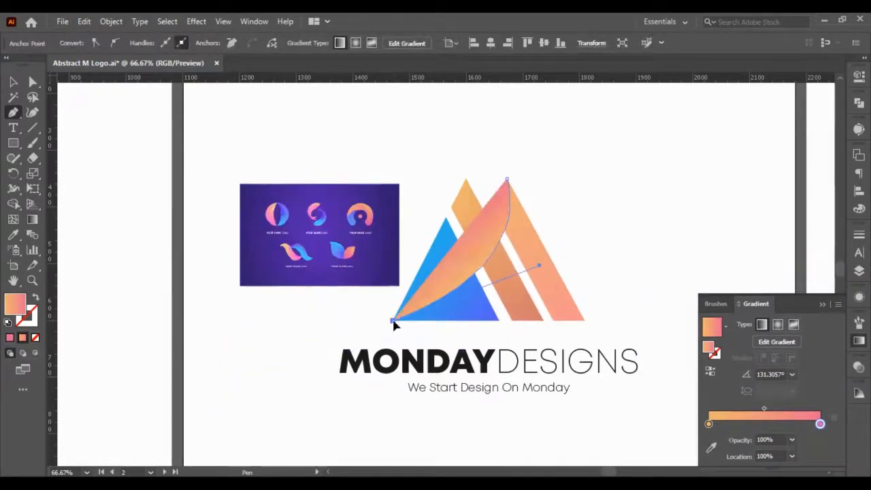
# - Continue the path below the logo and around the outer bar's far side, close it at the bar's peak, and deselect it
pyautogui.moveTo(400, 334); pyautogui.dragTo(414, 334)
pyautogui.click(554, 333)
pyautogui.moveTo(637, 327); pyautogui.dragTo(639, 316)
pyautogui.click(595, 232)
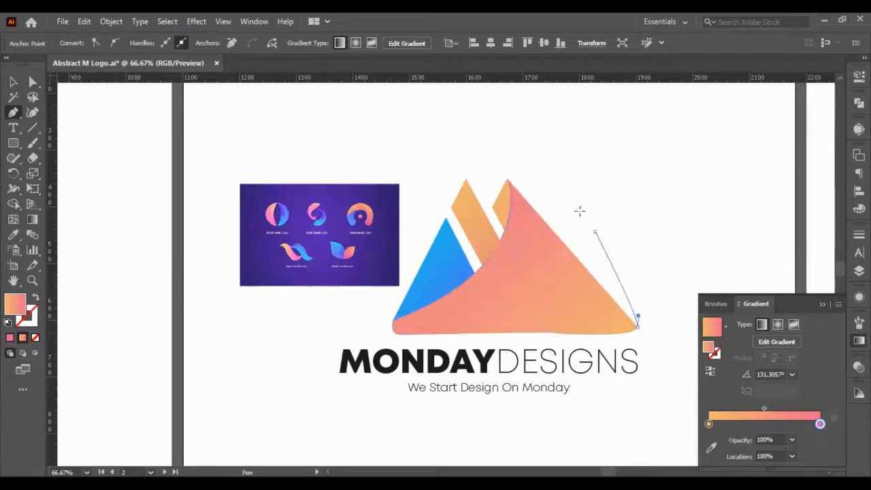
pyautogui.click(547, 165)
pyautogui.click(508, 178)
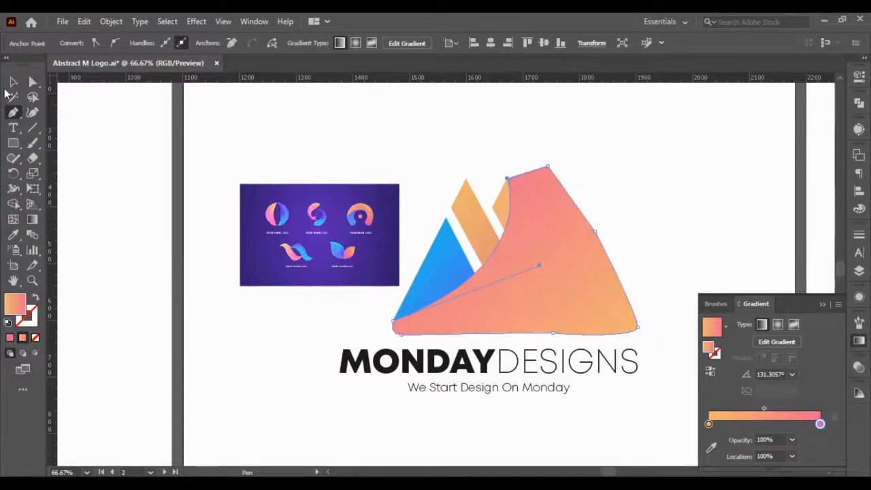
pyautogui.click(13, 82)
pyautogui.click(238, 122)
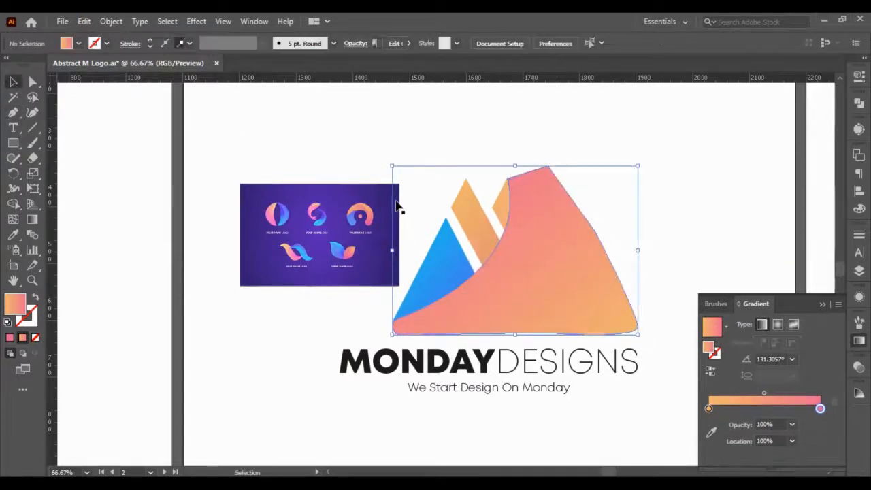
# - Duplicate the triangle and both bars of the second artboard's logo in place, directly in front of the originals
pyautogui.click(496, 207)
pyautogui.keyDown('shift'); pyautogui.click(474, 218); pyautogui.keyUp('shift')
pyautogui.keyDown('shift'); pyautogui.click(441, 272); pyautogui.keyUp('shift')
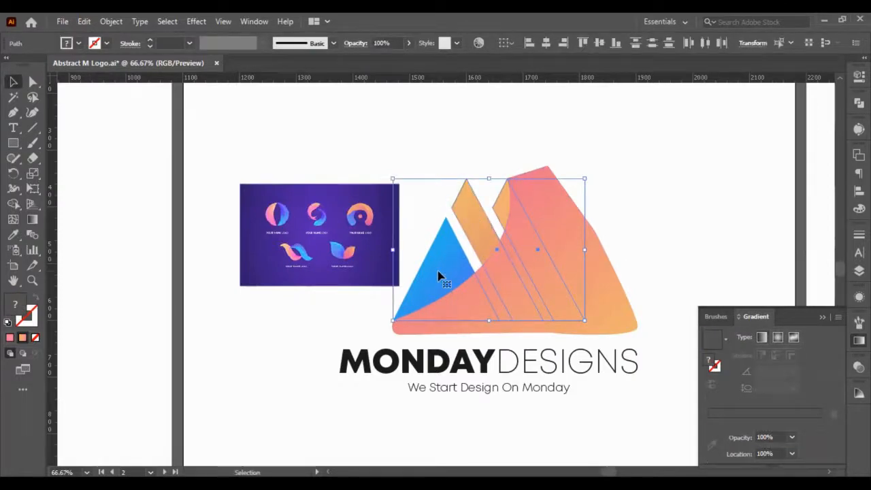
pyautogui.hotkey('ctrl', 'c')
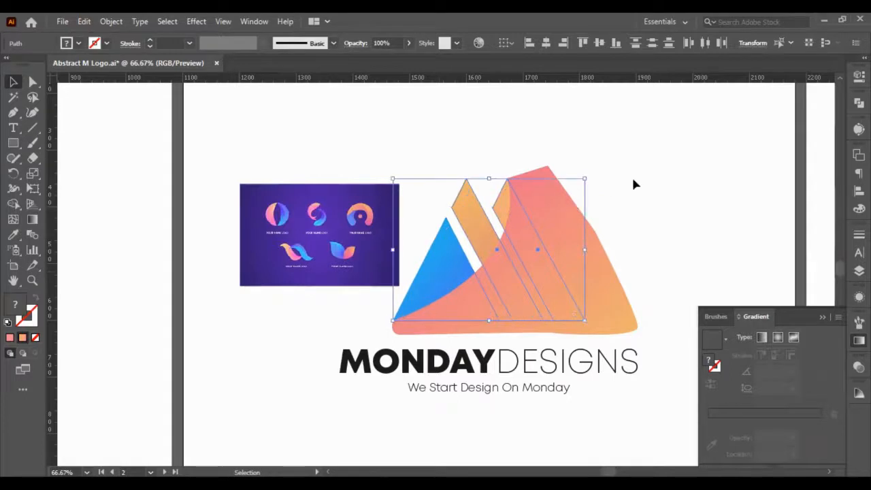
# - Copy the large curved shape and intersect it with the outer bar's duplicate using Pathfinder
pyautogui.click(631, 175)
pyautogui.click(552, 257)
pyautogui.press('ctrl')
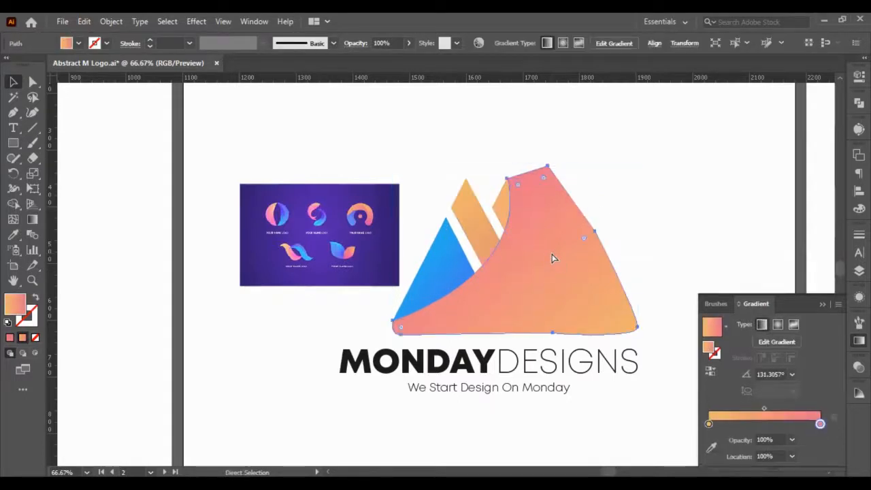
pyautogui.keyDown('shift'); pyautogui.click(509, 209); pyautogui.keyUp('shift')
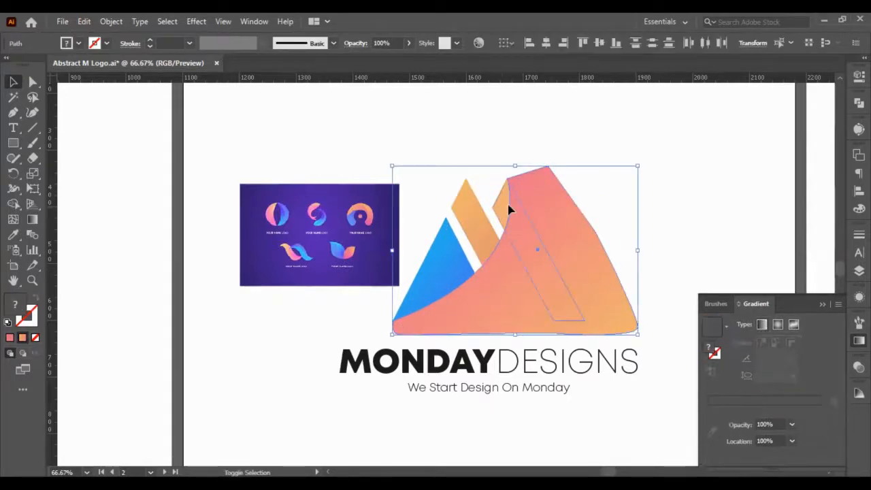
pyautogui.click(858, 102)
pyautogui.click(757, 130)
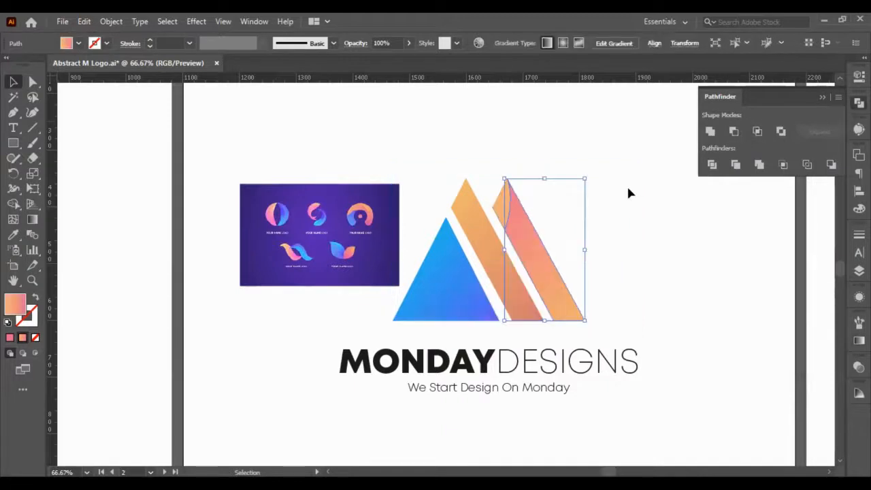
# - Paste the curved shape in front and intersect it with the middle bar, then paste it again and intersect it with the triangle
pyautogui.hotkey('ctrl', 'z')
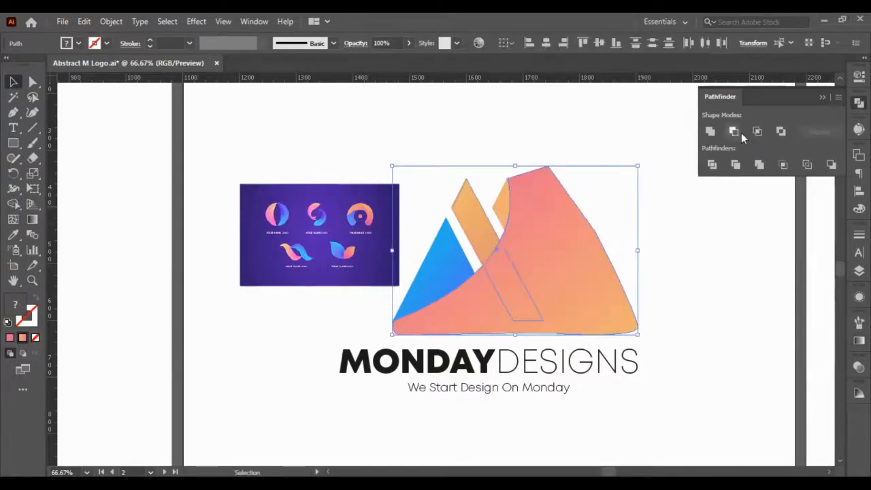
pyautogui.click(757, 130)
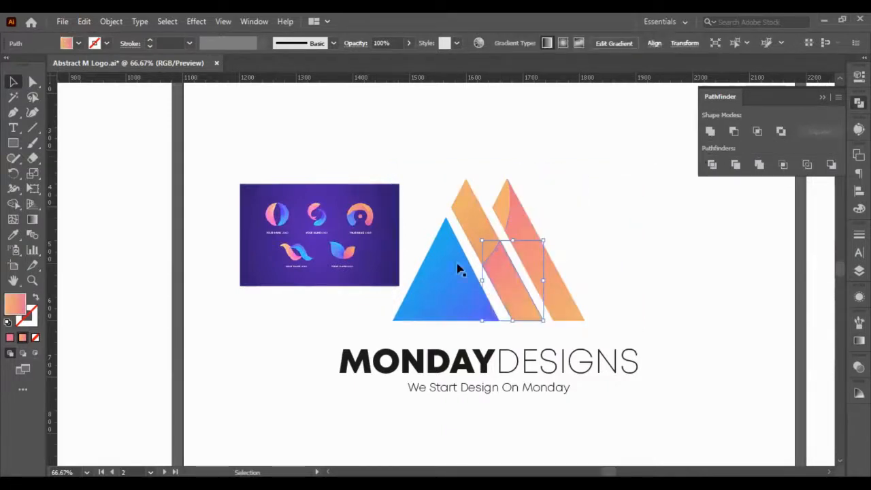
pyautogui.hotkey('ctrl', 'z')
pyautogui.click(757, 132)
pyautogui.click(684, 214)
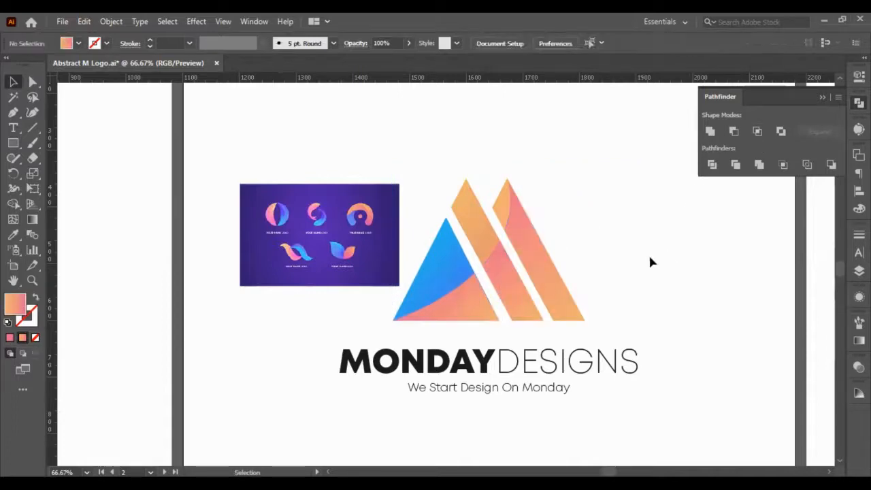
# - Apply the blue gradient of the third artboard's triangle to the curved lower section of the second artboard's triangle with the Eyedropper, and deselect it
pyautogui.scroll(-1, 612, 272)
pyautogui.click(484, 289)
pyautogui.scroll(-4, 484, 285)
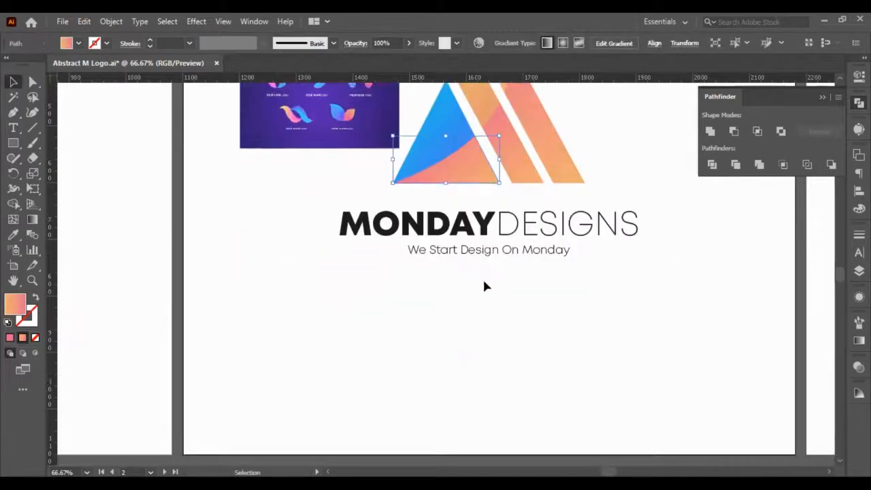
pyautogui.hscroll(6, 374, 299)
pyautogui.scroll(-5, 382, 270)
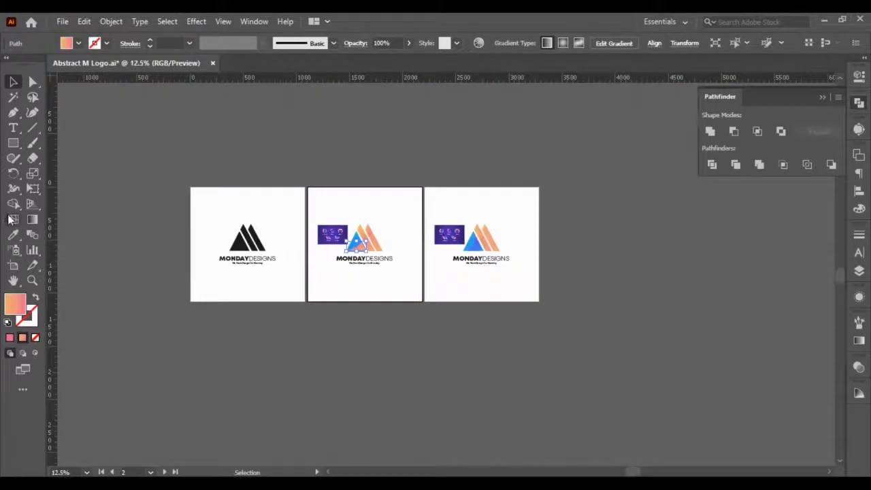
pyautogui.click(14, 235)
pyautogui.scroll(3, 449, 218)
pyautogui.click(512, 294)
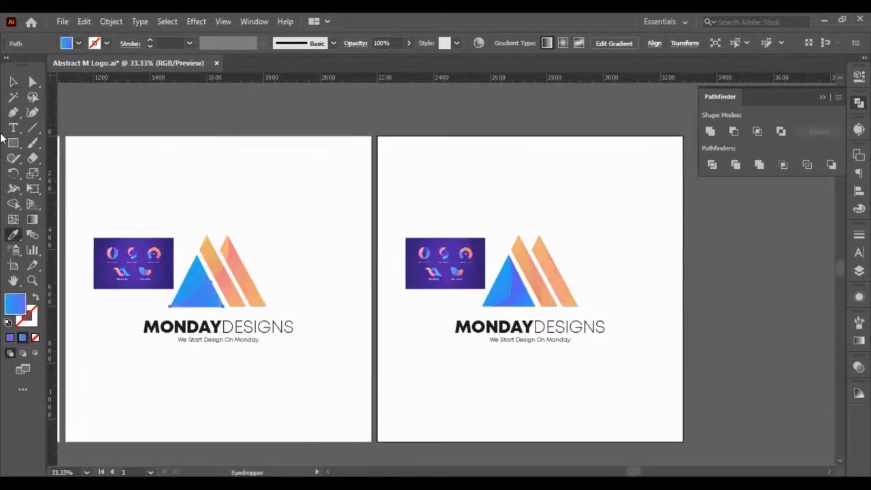
pyautogui.click(14, 82)
pyautogui.click(285, 180)
pyautogui.hscroll(-3, 276, 276)
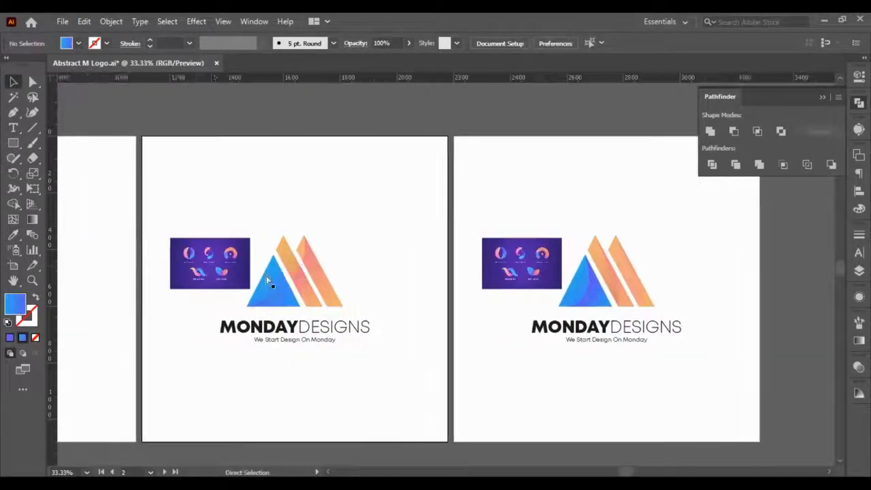
# - Convert the second artboard's MONDAYDESIGNS wordmark to outlines and ungroup its letters
pyautogui.scroll(2, 268, 282)
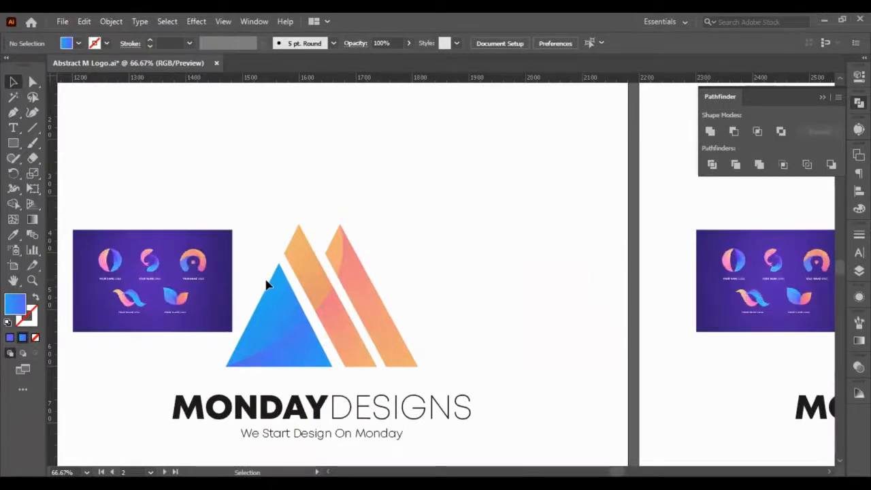
pyautogui.scroll(-1, 245, 302)
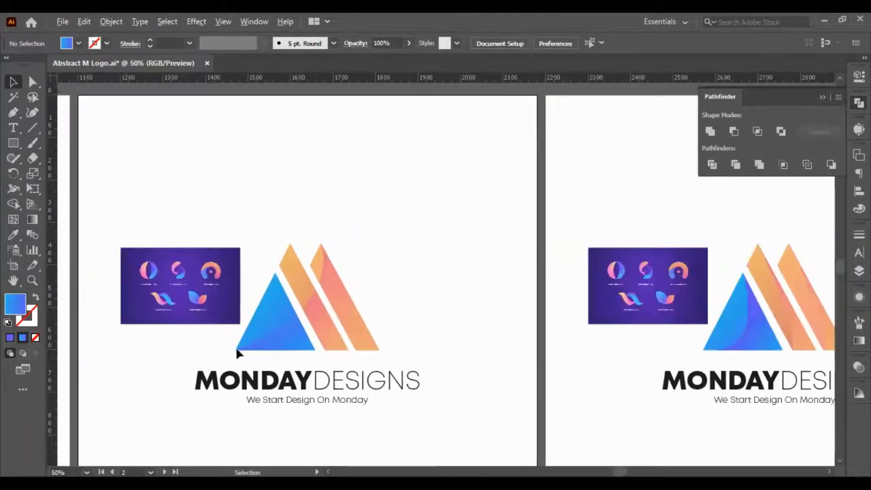
pyautogui.scroll(-1, 236, 349)
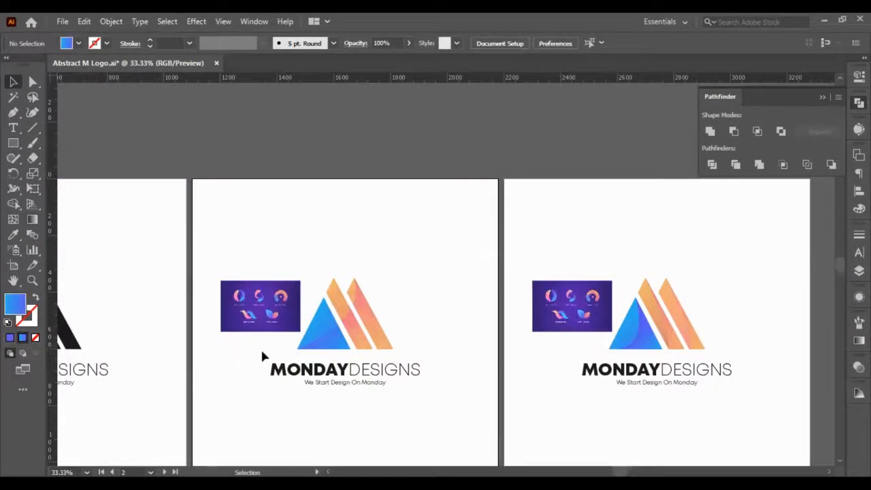
pyautogui.scroll(1, 307, 382)
pyautogui.click(307, 383)
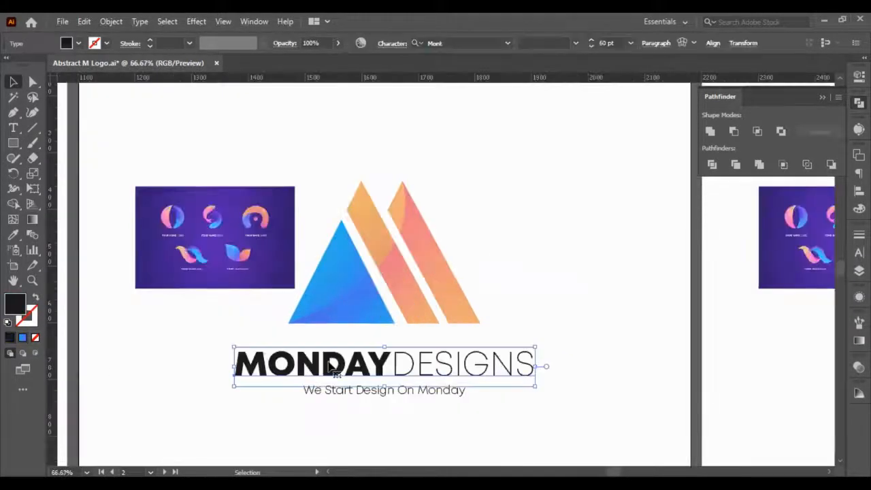
pyautogui.rightClick(332, 367)
pyautogui.click(389, 185)
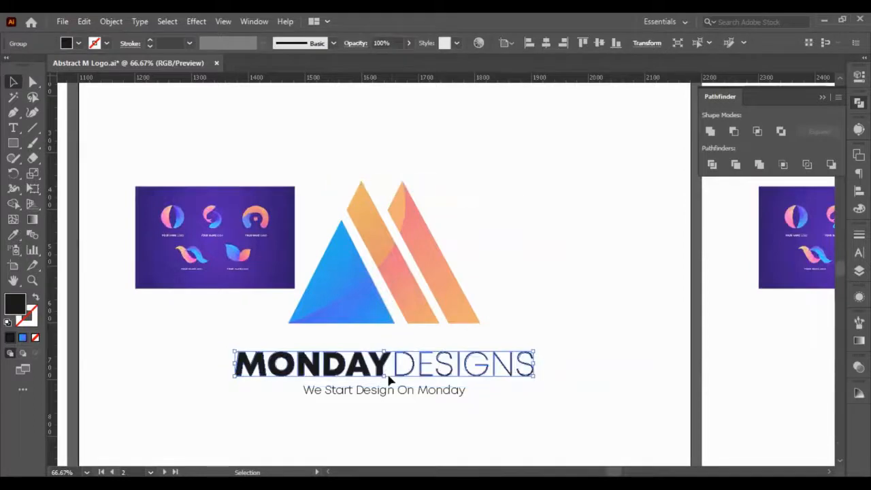
pyautogui.hotkey('ctrl', 'shift', 'g')
pyautogui.click(177, 346)
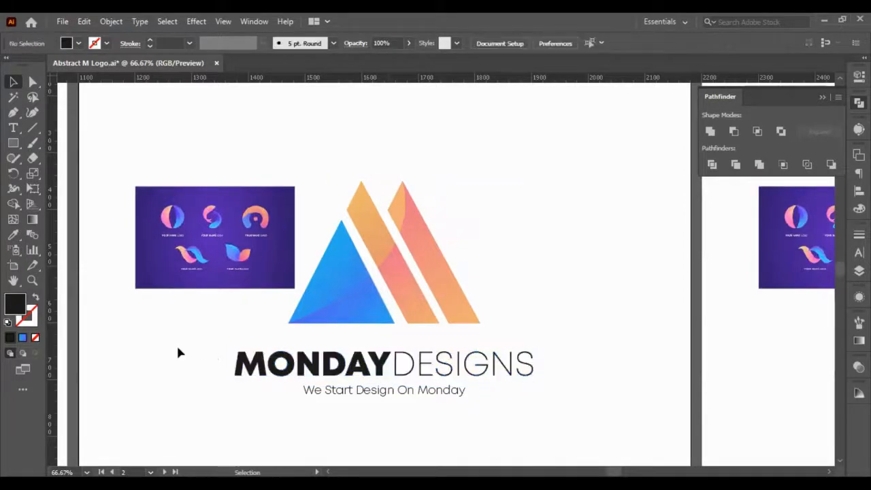
# - Fill the MONDAY letters with the triangle's blue gradient and stretch it as one diagonal gradient from the M to the Y
pyautogui.moveTo(179, 349); pyautogui.dragTo(389, 368)
pyautogui.click(13, 234)
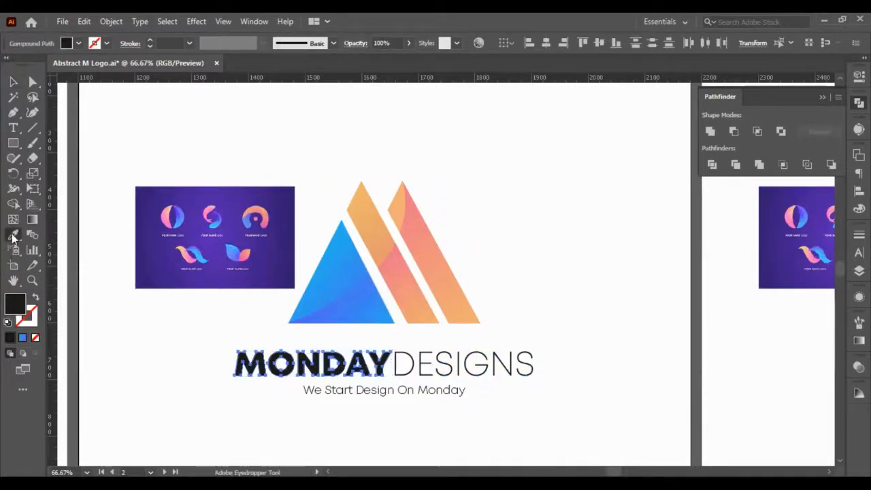
pyautogui.scroll(2, 325, 276)
pyautogui.click(358, 257)
pyautogui.scroll(-1, 358, 272)
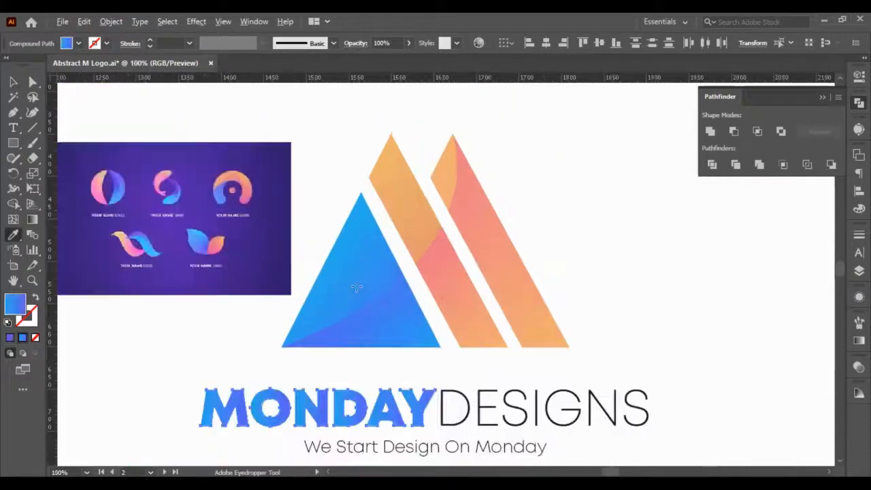
pyautogui.press('g')
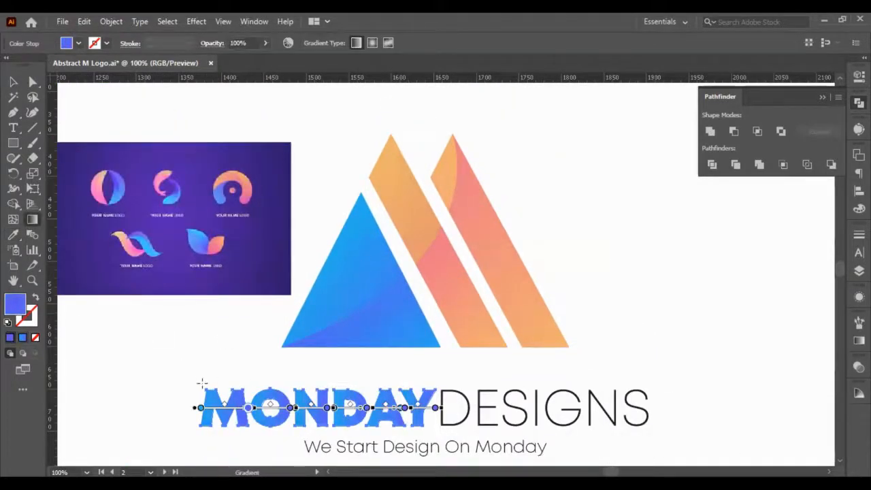
pyautogui.moveTo(207, 390); pyautogui.dragTo(435, 433)
# - Fill the DESIGNS letters with the middle bar's orange gradient, spread it diagonally across the whole word, and deselect
pyautogui.click(14, 82)
pyautogui.moveTo(673, 361)
pyautogui.mouseDown()
pyautogui.moveTo(489, 404)
pyautogui.moveTo(401, 404)
pyautogui.mouseUp()
pyautogui.click(13, 234)
pyautogui.click(416, 214)
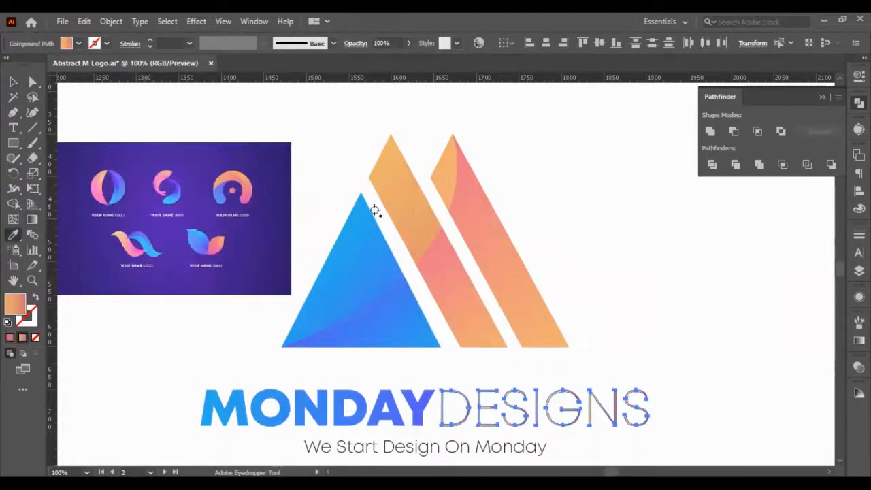
pyautogui.press('g')
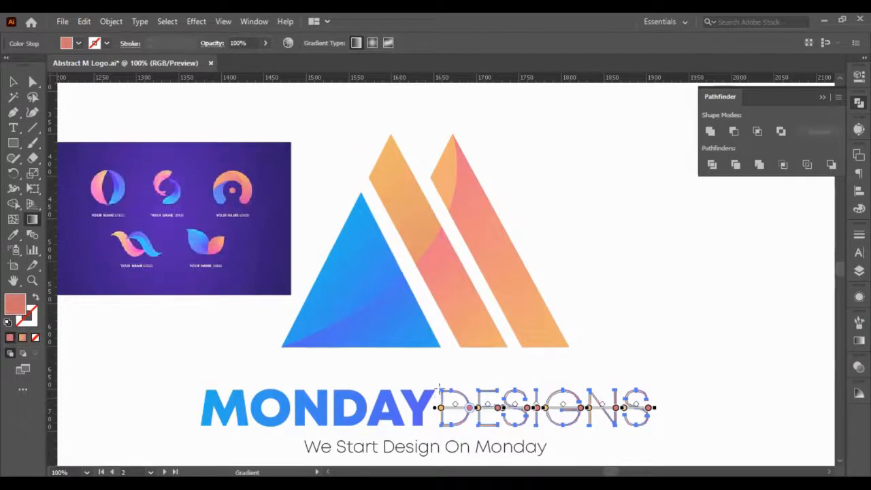
pyautogui.moveTo(439, 386)
pyautogui.mouseDown()
pyautogui.moveTo(633, 431)
pyautogui.moveTo(670, 431)
pyautogui.moveTo(658, 427)
pyautogui.mouseUp()
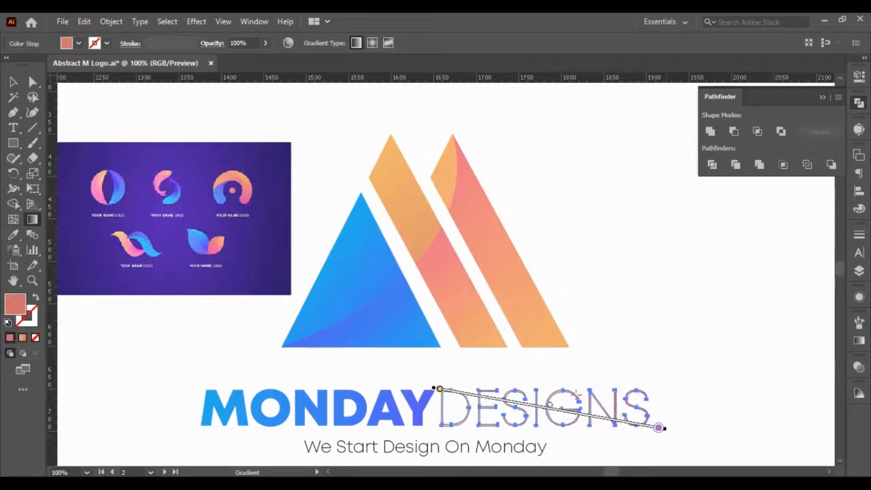
pyautogui.press('v')
pyautogui.click(370, 128)
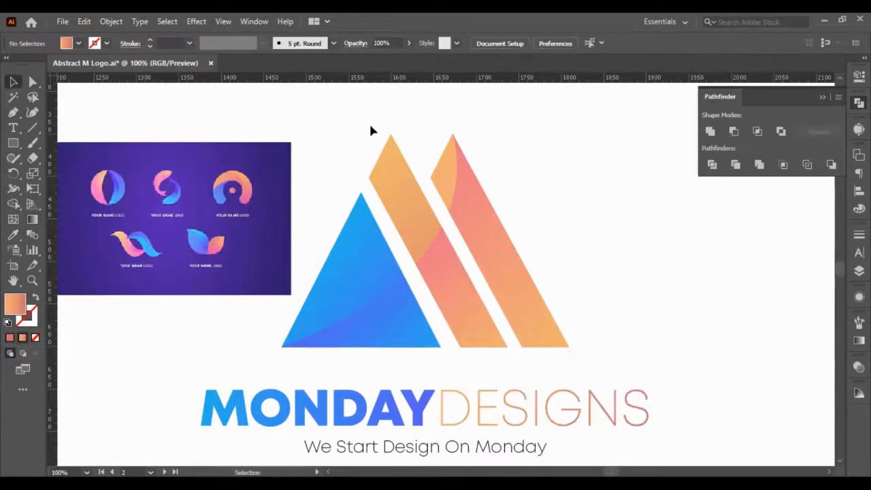
# - Sample the white artboard area onto the second artboard's tagline with the Eyedropper, and deselect the text
pyautogui.scroll(-3, 422, 381)
pyautogui.click(422, 357)
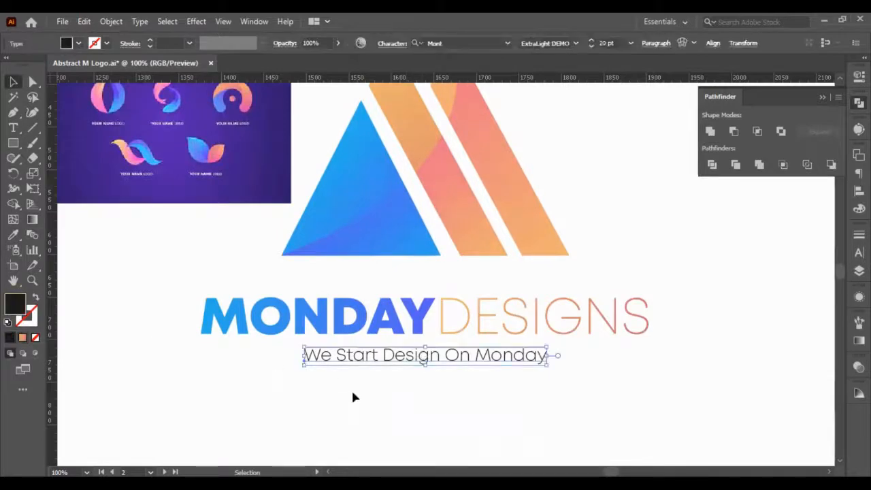
pyautogui.click(13, 235)
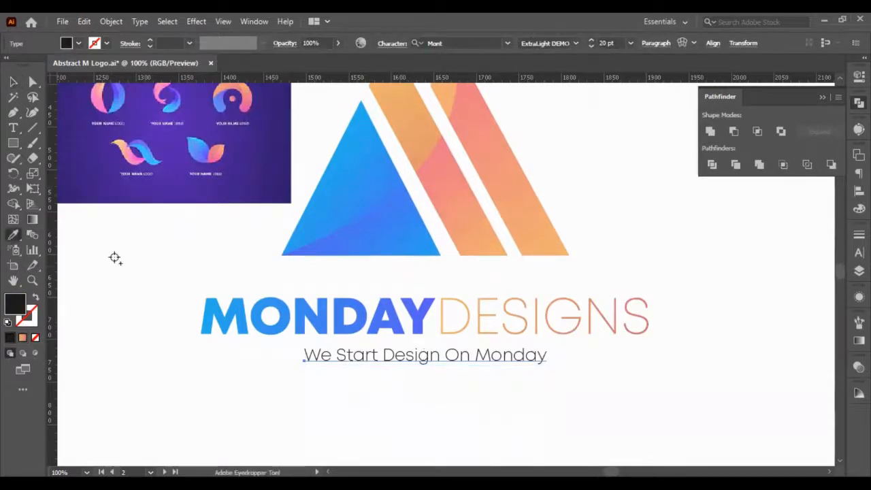
pyautogui.click(115, 257)
pyautogui.click(13, 82)
pyautogui.scroll(-2, 112, 153)
pyautogui.hscroll(-3, 171, 207)
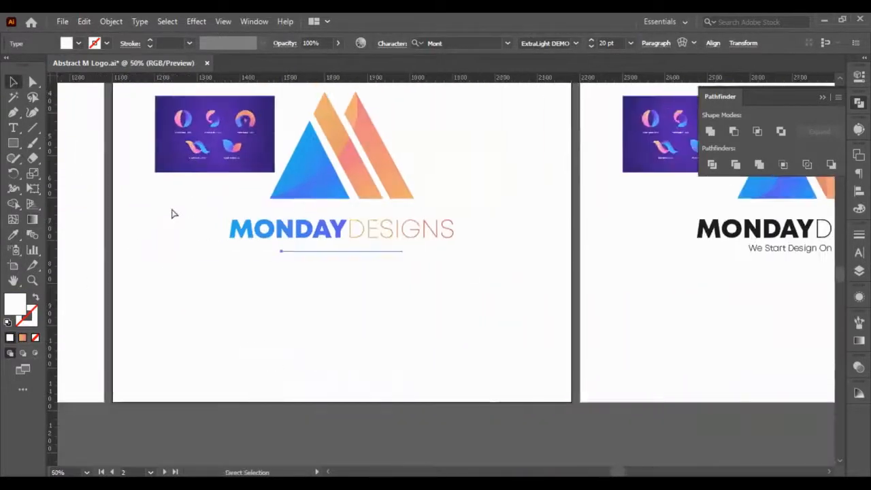
pyautogui.scroll(-2, 171, 206)
pyautogui.scroll(3, 175, 203)
pyautogui.click(180, 205)
# - Draw a white rectangle over the second artboard's artwork and set its size to 1000 × 1000 px
pyautogui.click(13, 143)
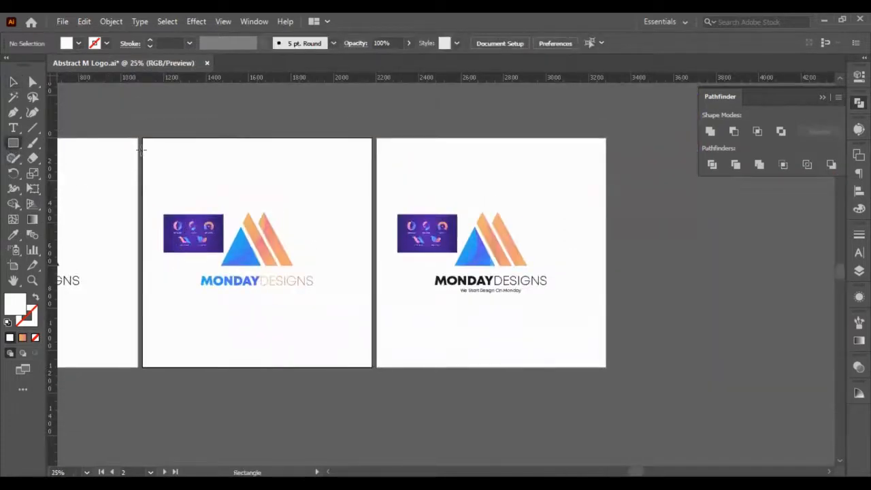
pyautogui.moveTo(150, 150); pyautogui.dragTo(264, 339)
pyautogui.click(13, 83)
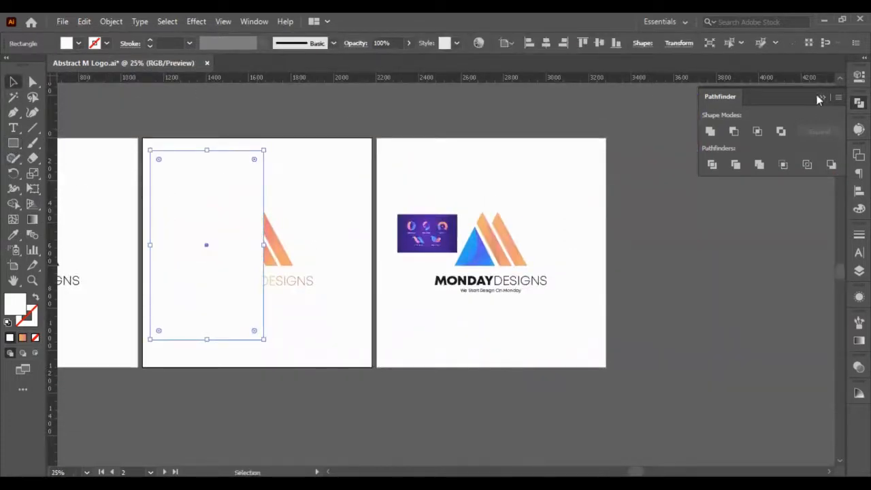
pyautogui.click(859, 75)
pyautogui.doubleClick(784, 127)
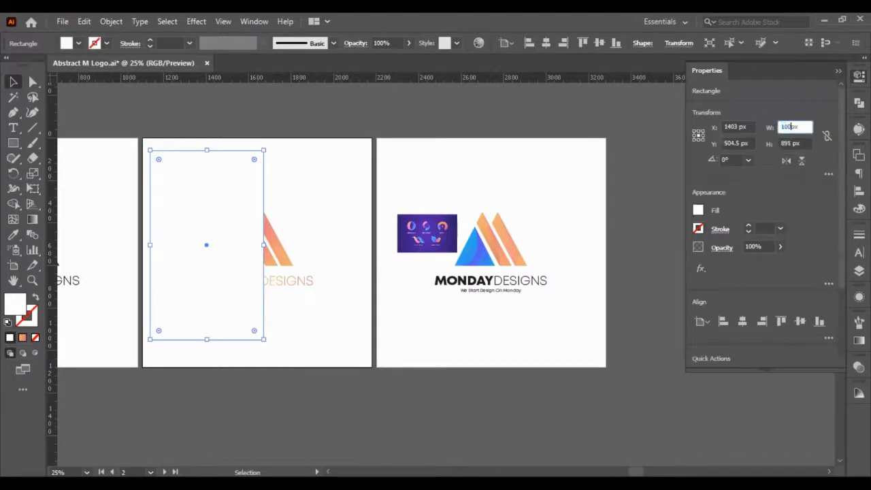
pyautogui.press('Return')
pyautogui.click(800, 143)
pyautogui.write('1000px')
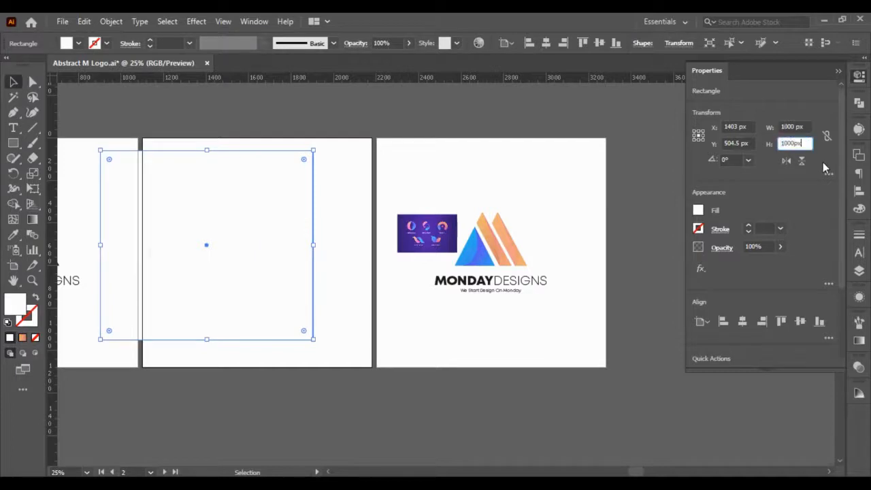
pyautogui.press('Return')
# - Centre the square horizontally and vertically on the second artboard, and check the artboard's dimensions
pyautogui.click(742, 321)
pyautogui.click(800, 321)
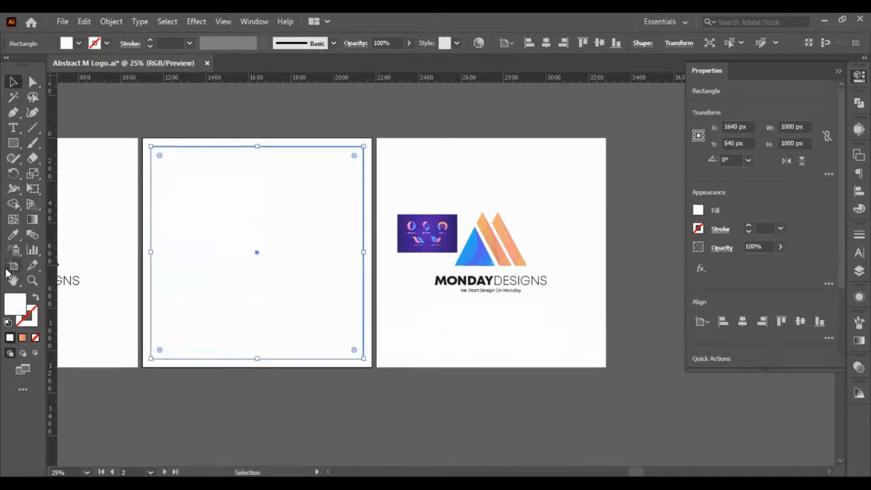
pyautogui.click(10, 264)
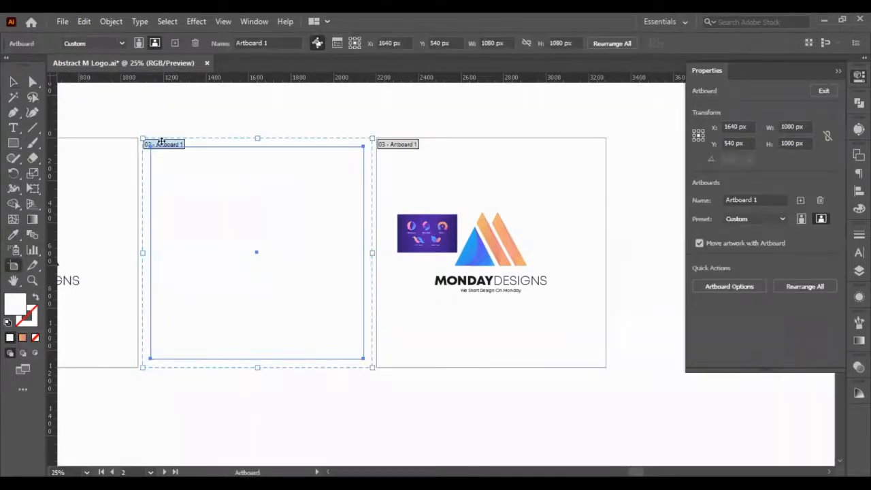
pyautogui.click(18, 80)
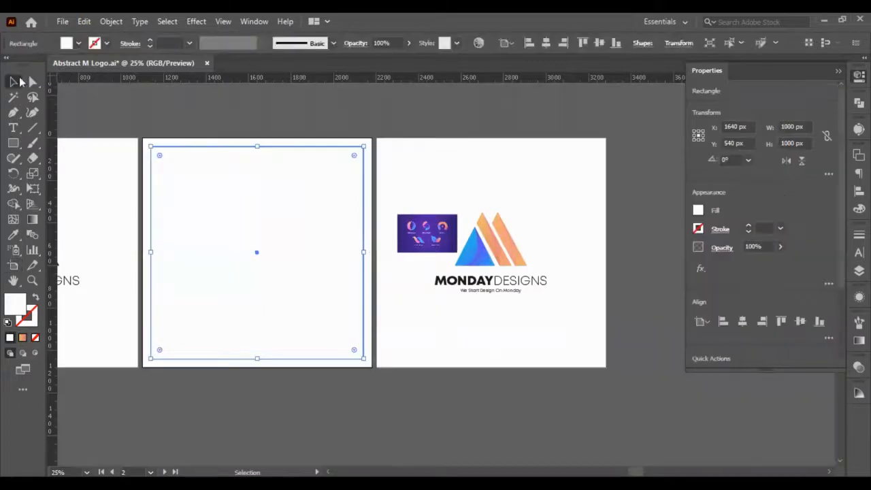
# - Resize the white background square on the second artboard to 1080 × 1080 px
pyautogui.press('Delete')
pyautogui.hotkey('ctrl', 'z')
pyautogui.click(790, 126)
pyautogui.press('BackSpace')
pyautogui.write('8')
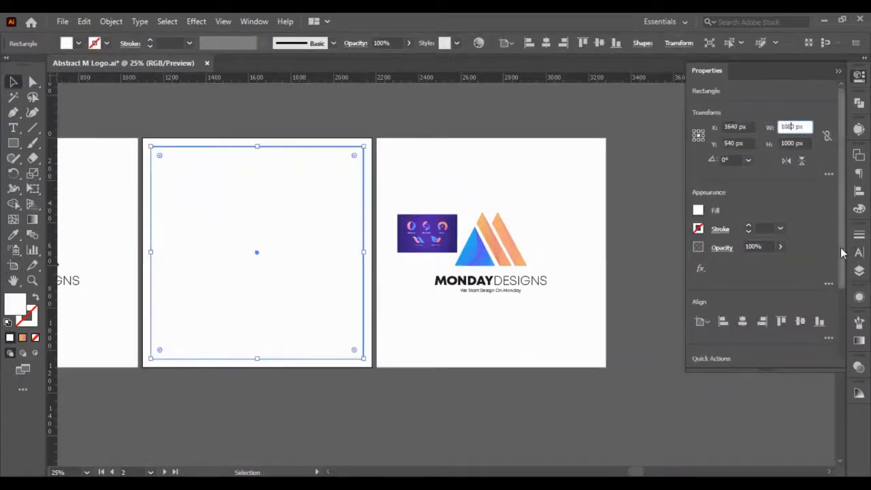
pyautogui.click(787, 143)
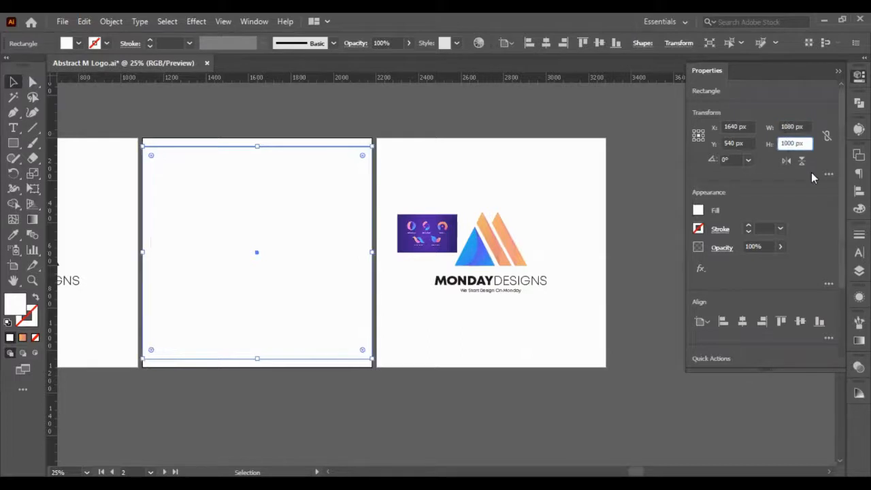
pyautogui.write('8')
pyautogui.press('Return')
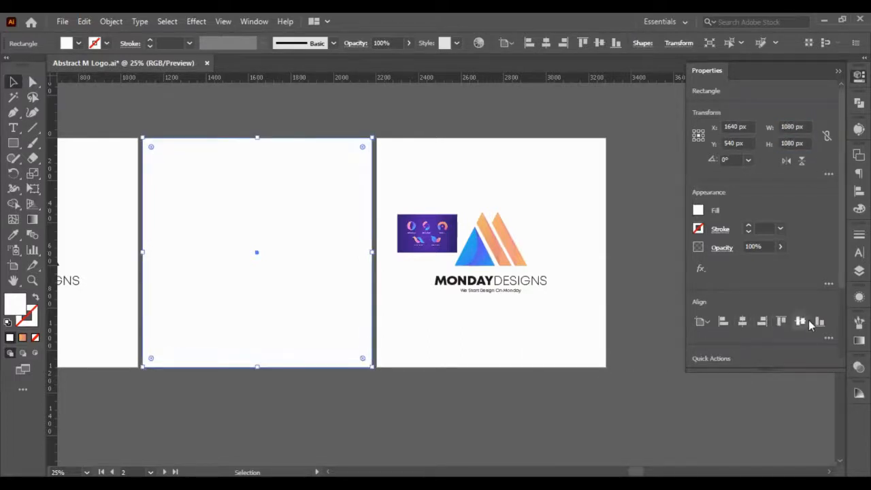
# - Give the square a radial gradient and sample its outer stop from the dark purple corner of the reference image
pyautogui.click(23, 339)
pyautogui.scroll(3, 443, 196)
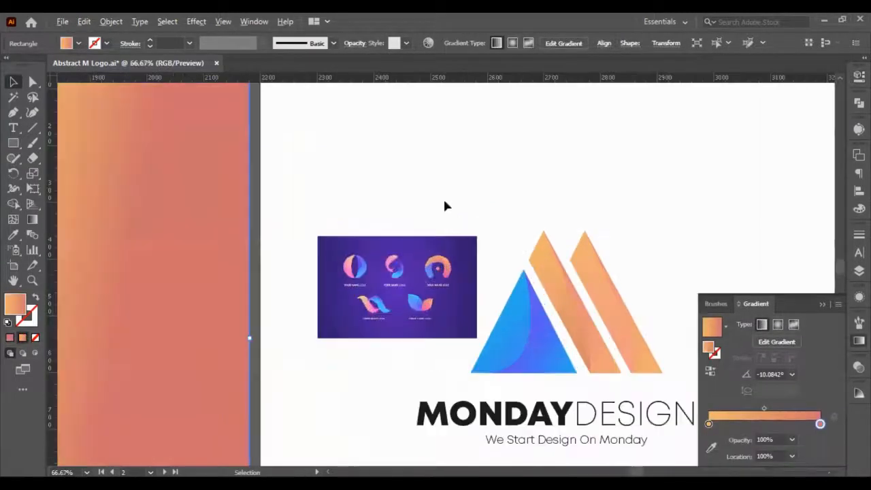
pyautogui.scroll(2, 421, 282)
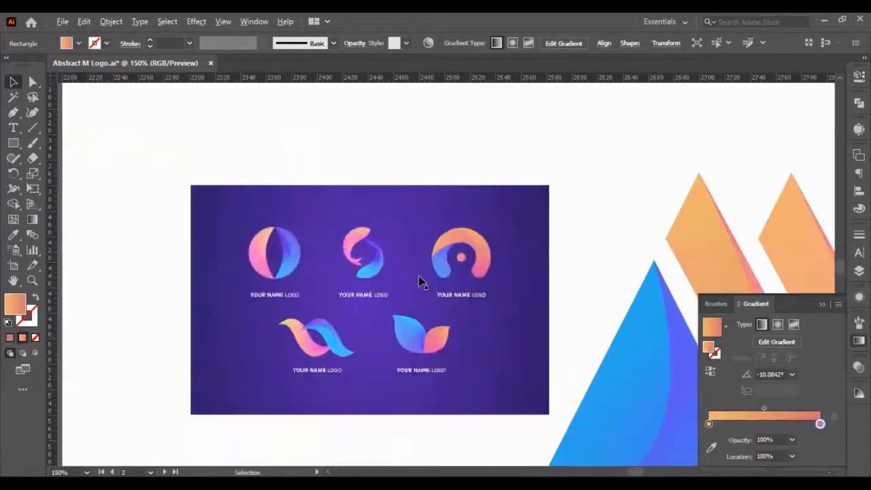
pyautogui.click(777, 324)
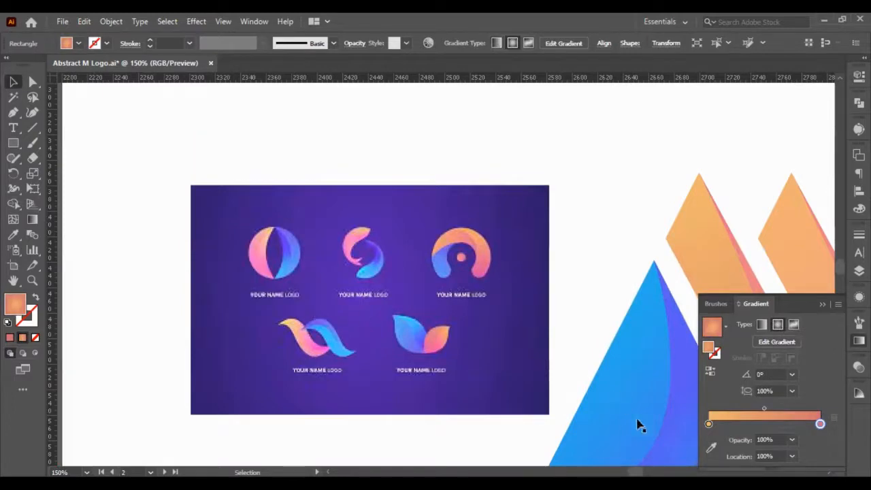
pyautogui.click(711, 446)
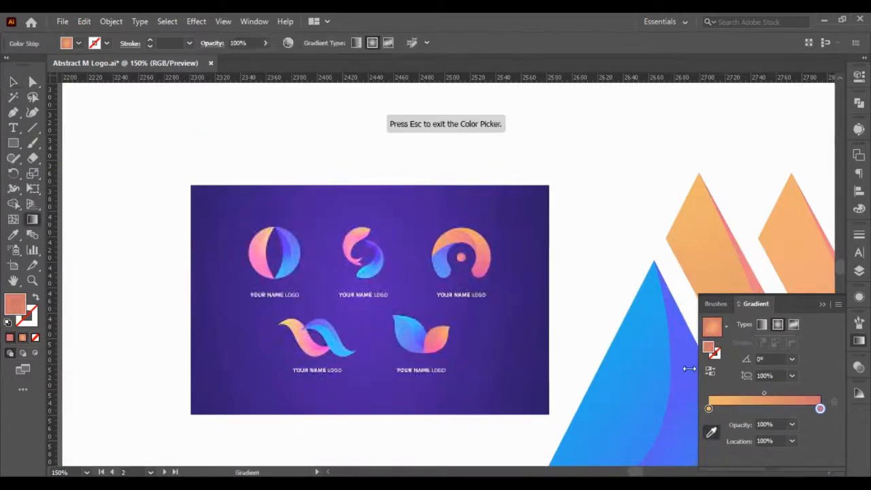
pyautogui.scroll(7, 544, 188)
pyautogui.click(524, 133)
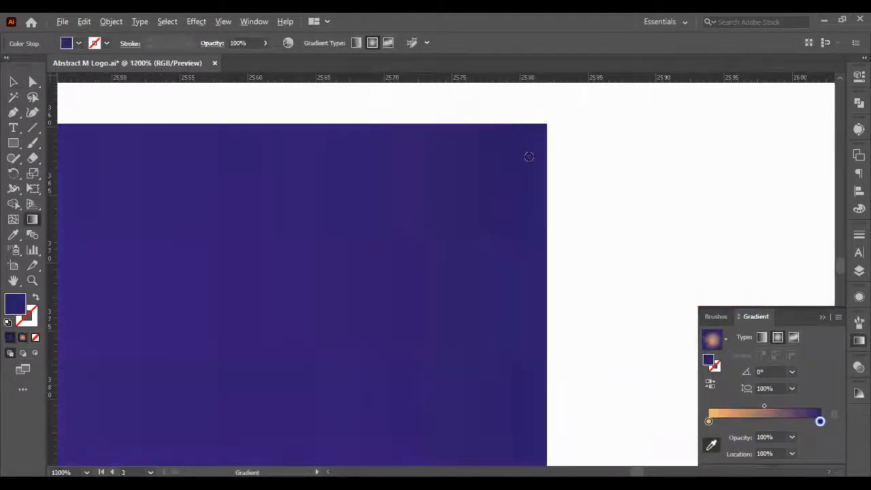
# - Sample the gradient's inner stop from the lighter purple in the middle of the reference image, and leave the Gradient tool
pyautogui.scroll(-2, 530, 150)
pyautogui.click(709, 421)
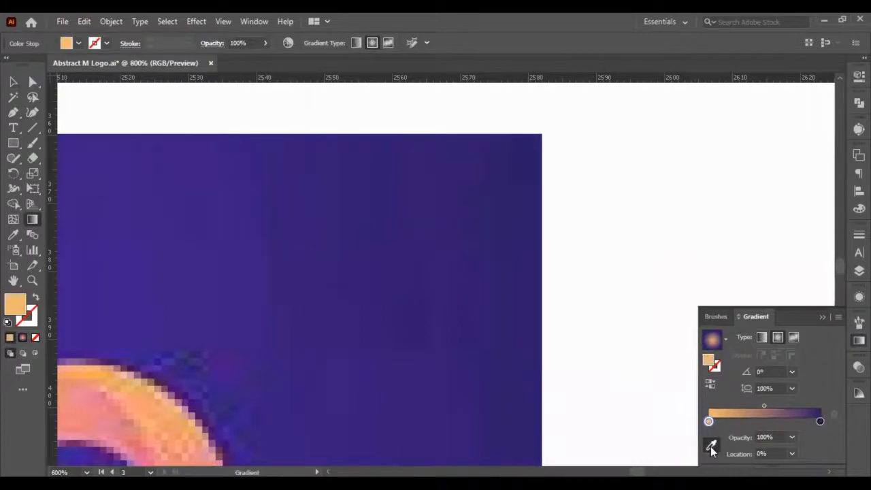
pyautogui.scroll(-1, 624, 408)
pyautogui.click(711, 446)
pyautogui.scroll(-4, 623, 446)
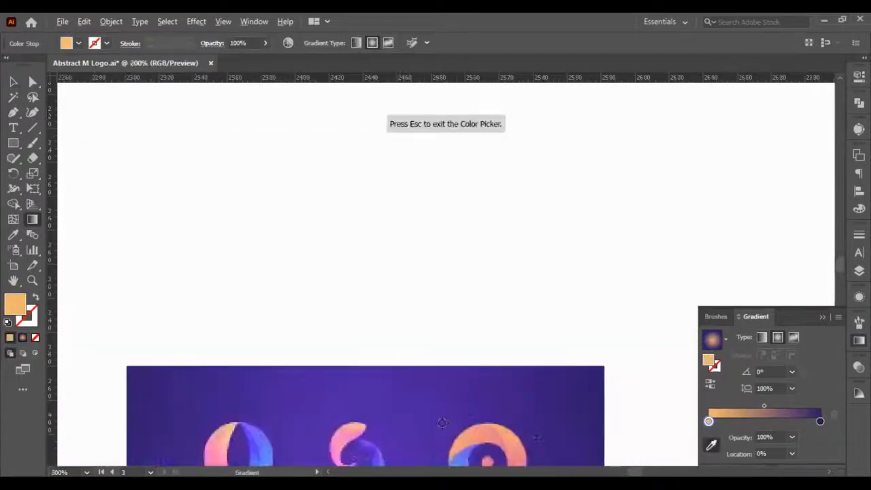
pyautogui.scroll(-6, 415, 418)
pyautogui.scroll(6, 398, 405)
pyautogui.scroll(2, 341, 348)
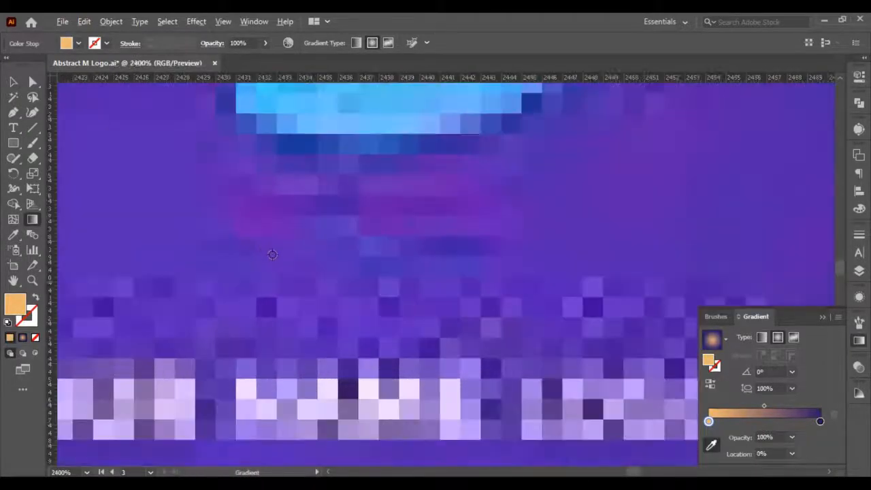
pyautogui.click(173, 249)
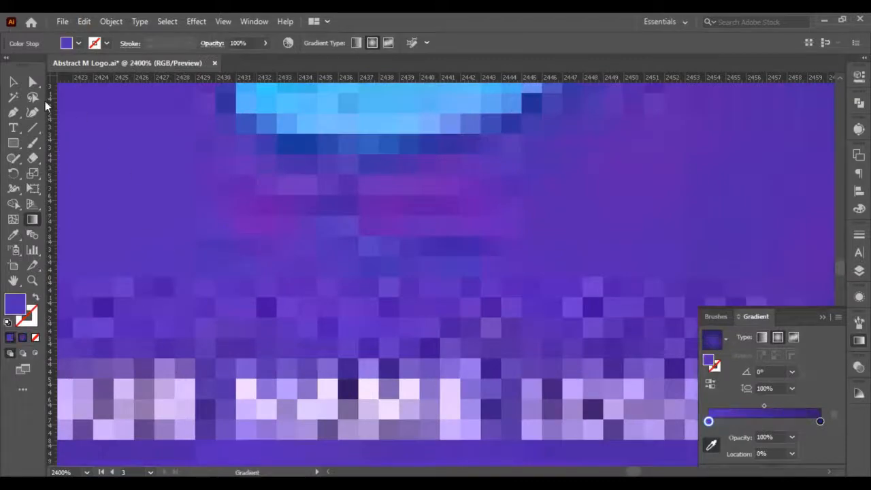
pyautogui.click(13, 81)
# - Send the purple gradient square behind the logo artwork and deselect it
pyautogui.hotkey('ctrl', '0')
pyautogui.hscroll(-5, 224, 219)
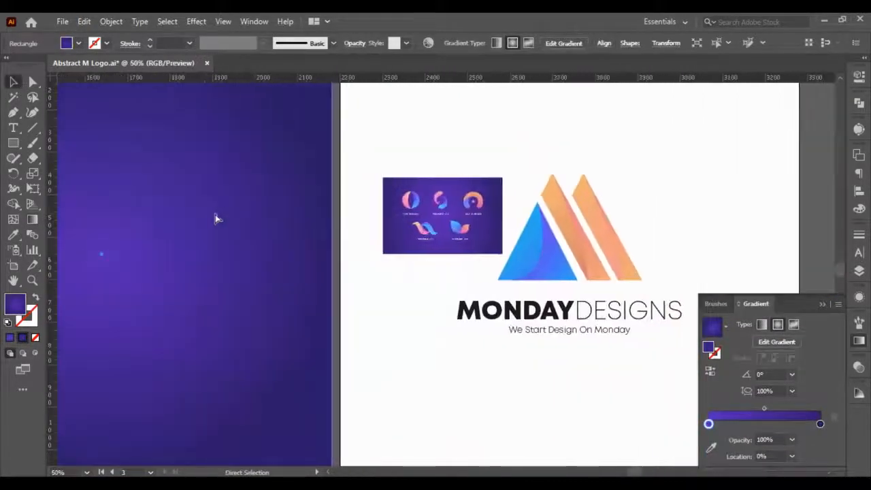
pyautogui.hotkey('ctrl', 'shift', '[')
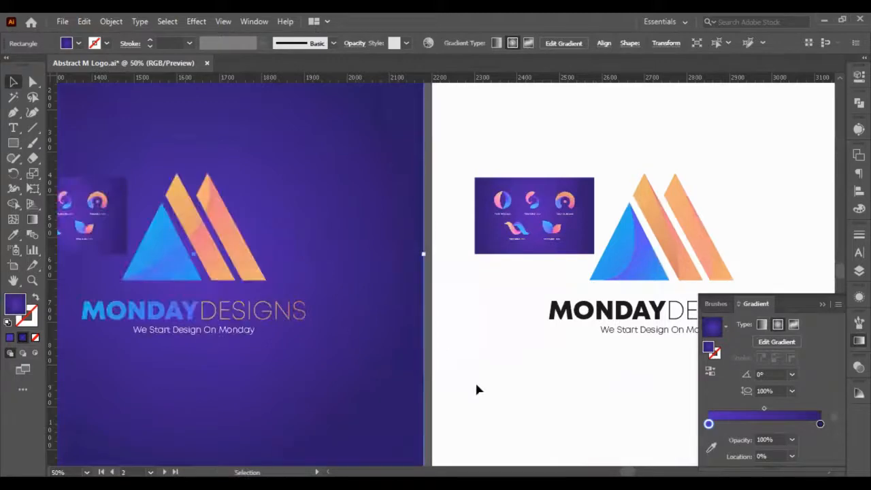
pyautogui.click(427, 363)
# - Delete the reference image from the second artboard
pyautogui.scroll(-2, 468, 332)
pyautogui.scroll(2, 250, 280)
pyautogui.click(276, 272)
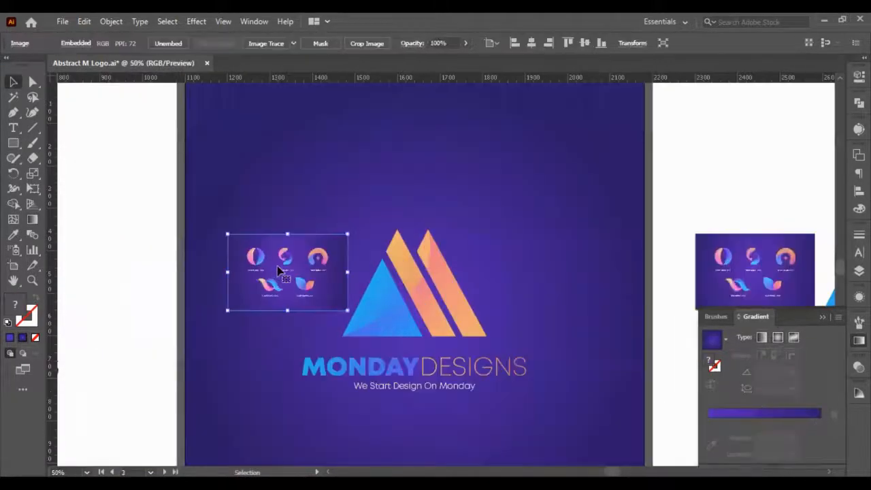
pyautogui.press('Delete')
pyautogui.scroll(-1, 331, 278)
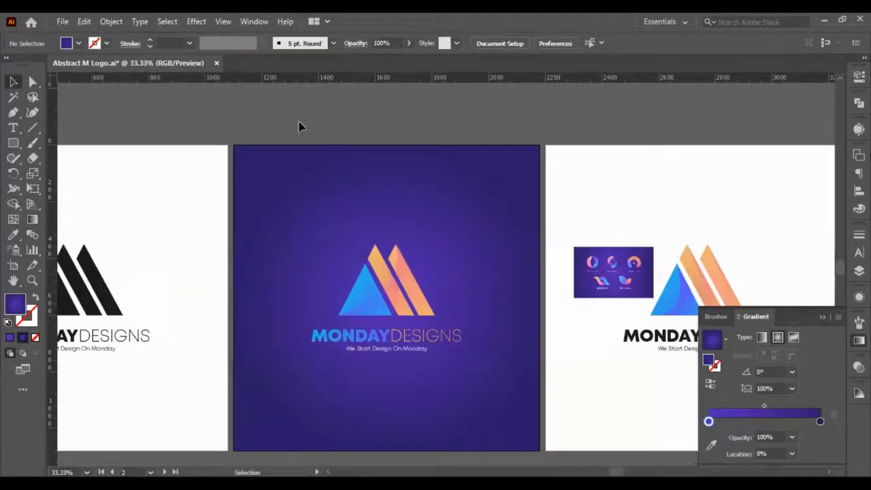
# - Enlarge the logo, wordmark and tagline together about their centre on the purple artboard, and deselect
pyautogui.moveTo(303, 144); pyautogui.dragTo(455, 396)
pyautogui.keyDown('shift'); pyautogui.click(485, 329); pyautogui.keyUp('shift')
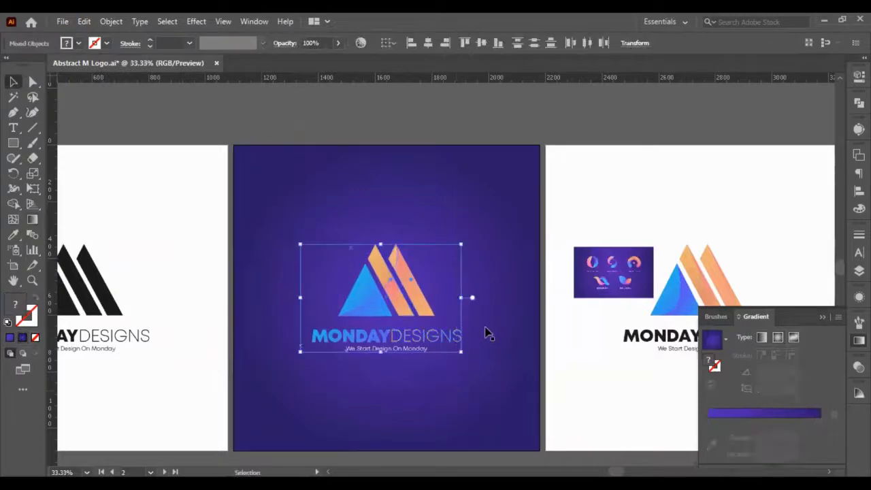
pyautogui.moveTo(459, 351); pyautogui.dragTo(490, 372)
pyautogui.click(608, 222)
# - Try the purple background square at 90% opacity and inspect the artwork against it
pyautogui.click(504, 207)
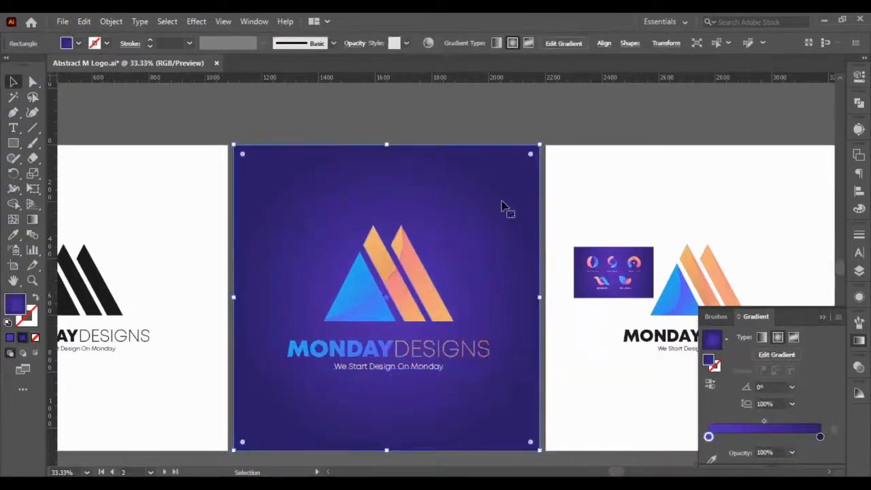
pyautogui.click(859, 76)
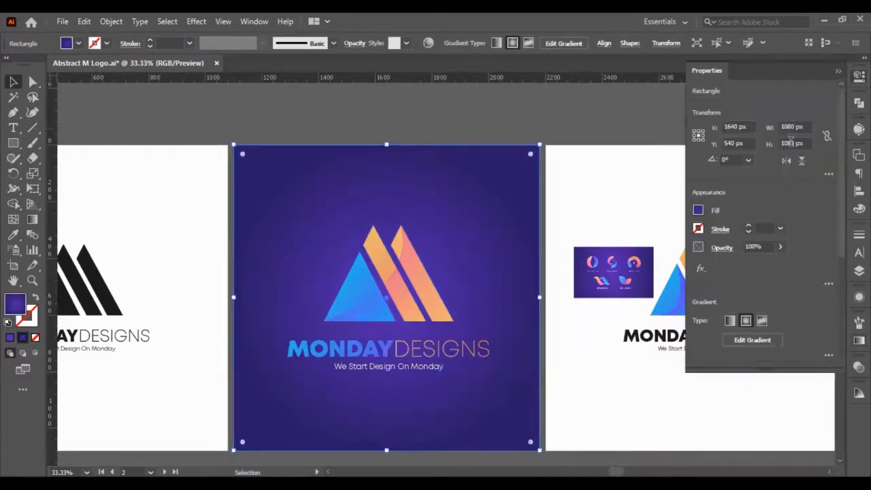
pyautogui.click(760, 245)
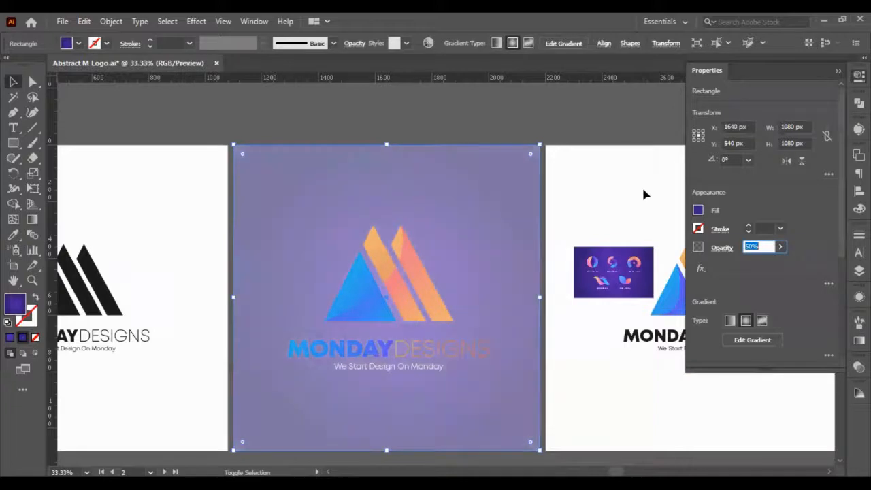
pyautogui.click(619, 203)
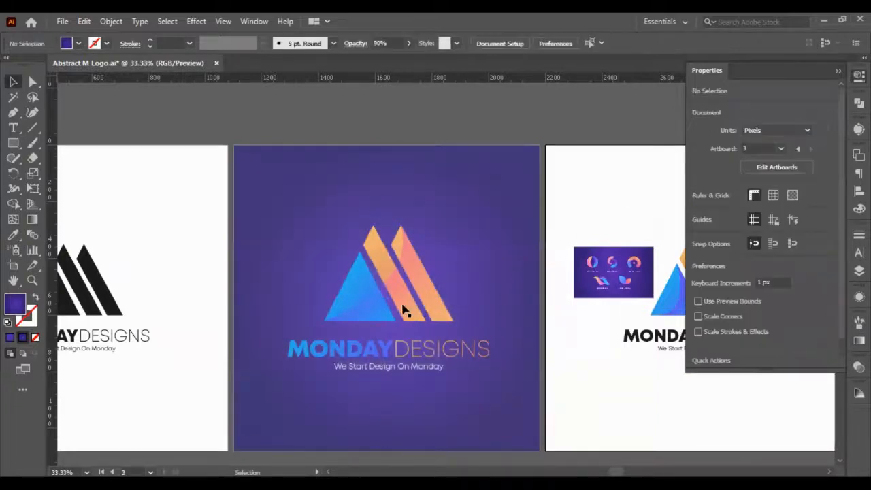
pyautogui.scroll(1, 402, 307)
pyautogui.scroll(-2, 402, 306)
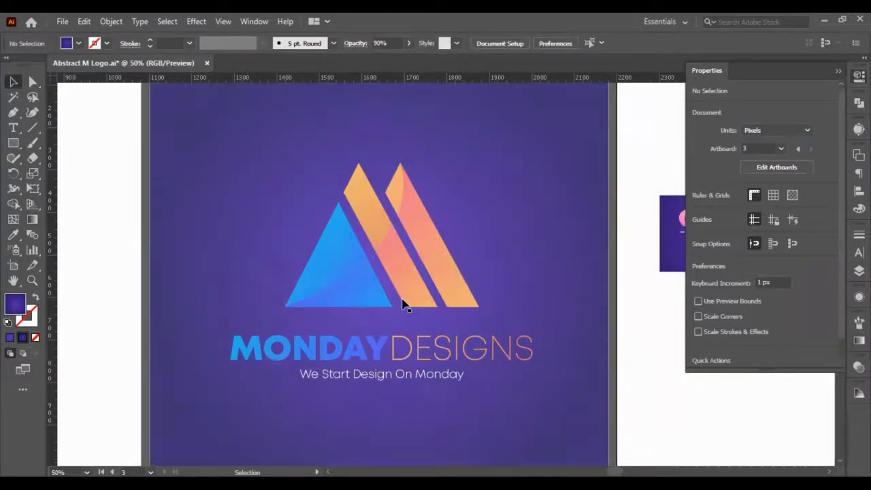
# - Set the background square's opacity back to 100% and deselect it
pyautogui.click(489, 230)
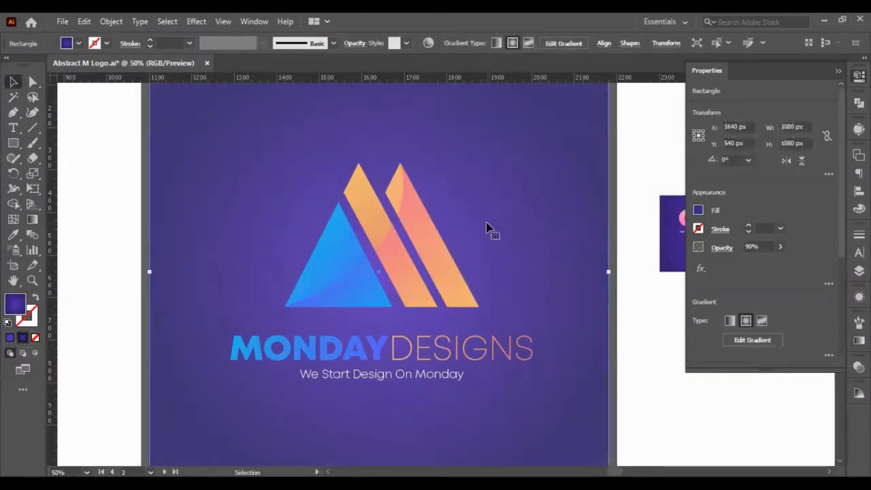
pyautogui.click(755, 246)
pyautogui.hotkey('shift', 'Up')
pyautogui.click(652, 404)
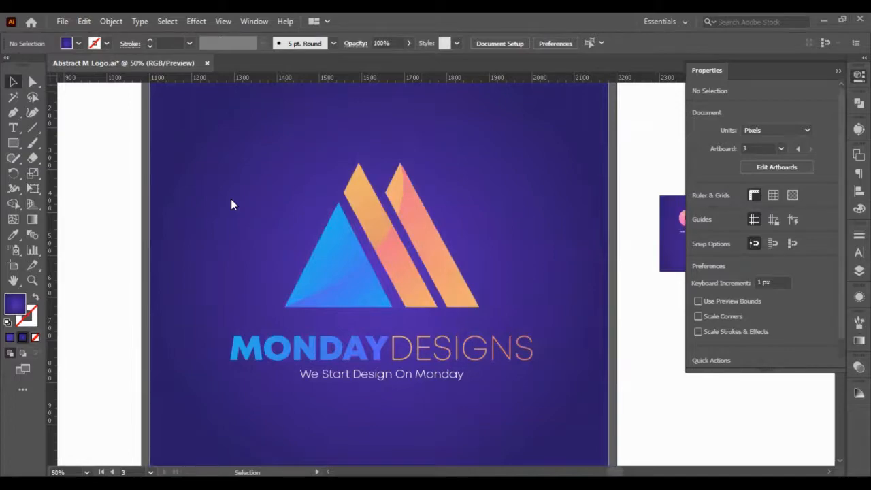
# - Switch to the browser's blue abstract logo image results, preview the creative gradient A logo collection and copy its image
pyautogui.hotkey('alt', 'Tab')
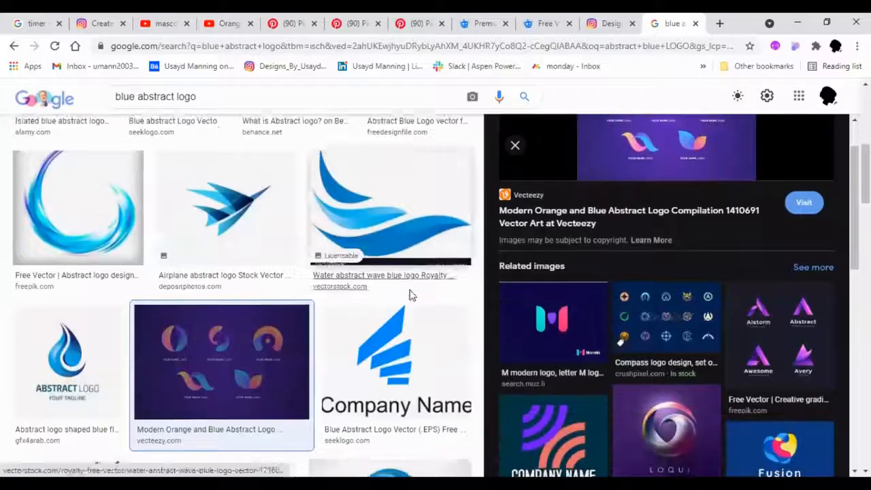
pyautogui.scroll(-2, 410, 296)
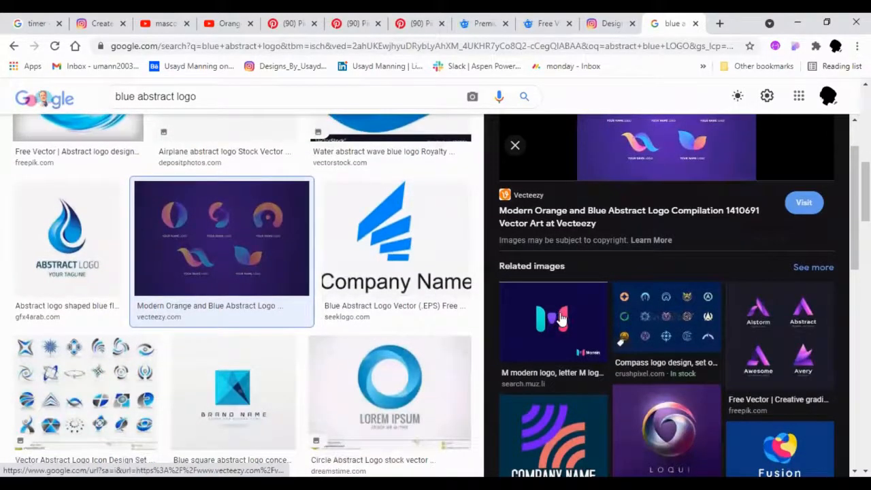
pyautogui.click(757, 319)
pyautogui.rightClick(636, 233)
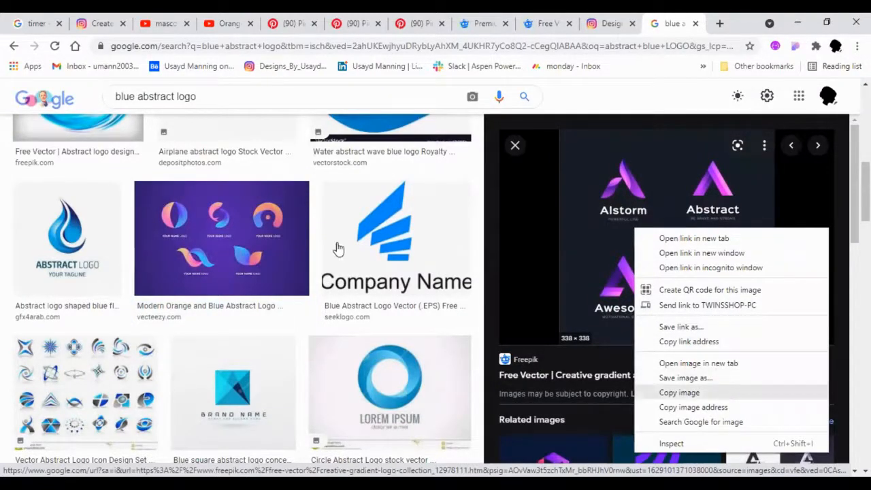
# - Preview the Circle Abstract Logo and Infinity Abstract Logo results for further reference
pyautogui.scroll(-3, 277, 195)
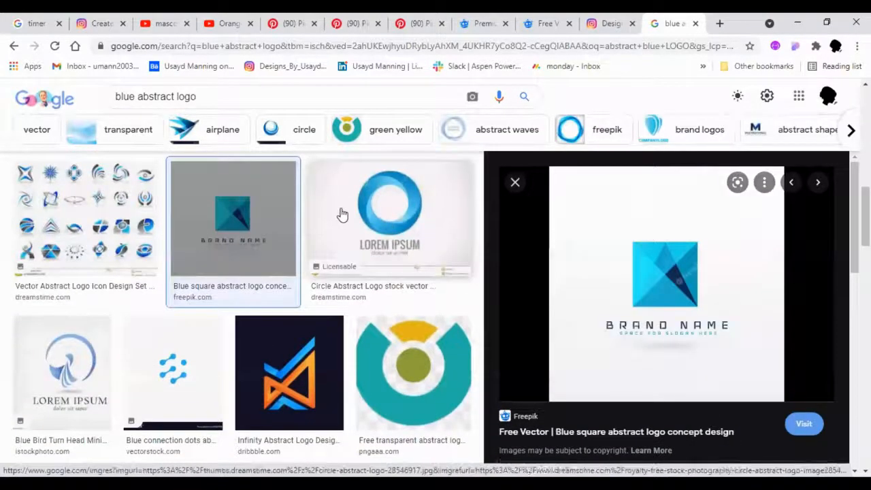
pyautogui.click(340, 213)
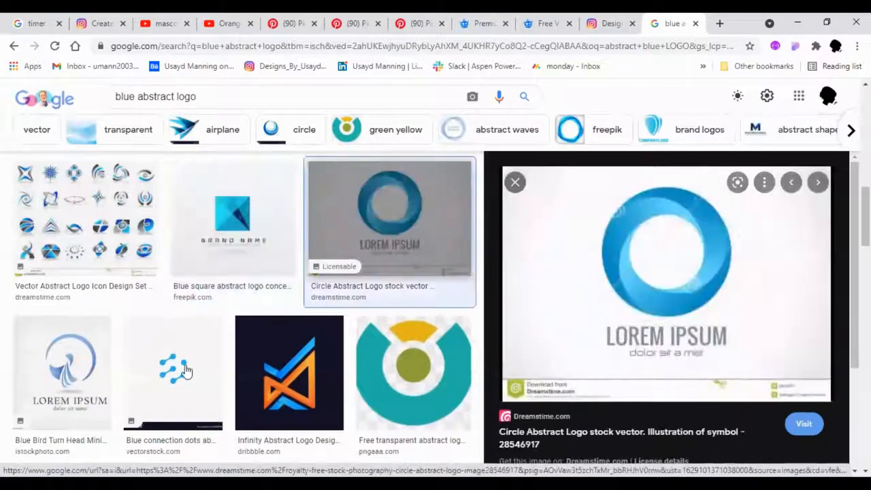
pyautogui.scroll(-2, 187, 371)
pyautogui.click(239, 260)
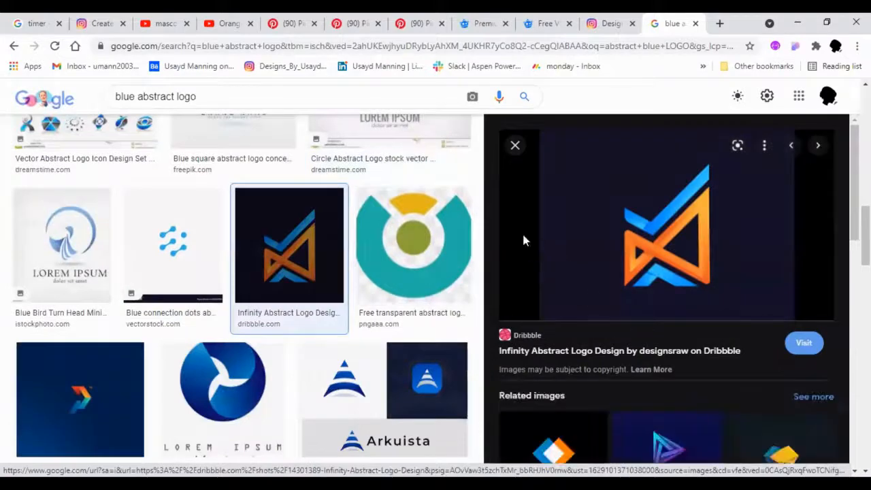
# - Preview the 99designs abstract logo on dark blue and open its image in a new tab
pyautogui.scroll(-2, 365, 302)
pyautogui.click(129, 298)
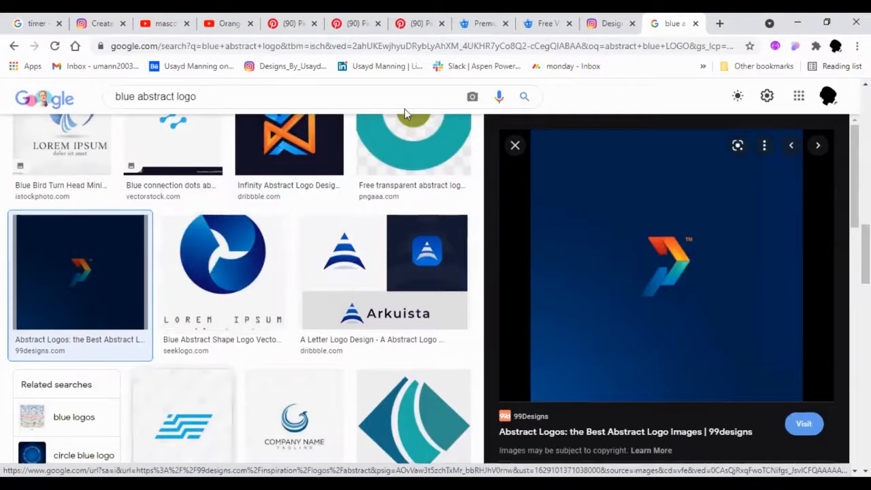
pyautogui.scroll(-5, 383, 272)
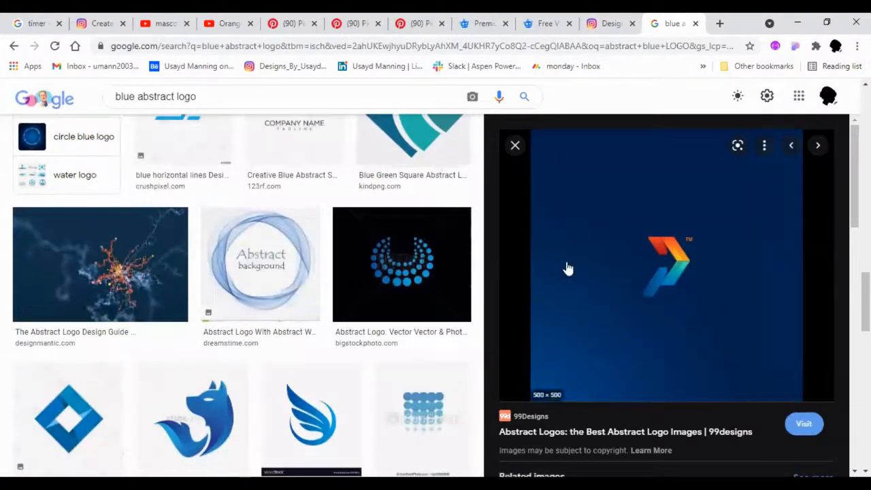
pyautogui.rightClick(568, 268)
pyautogui.click(627, 174)
# - Preview the dark Spotible logo result and its related 99designs artistic branding image, and copy that image
pyautogui.scroll(-5, 233, 263)
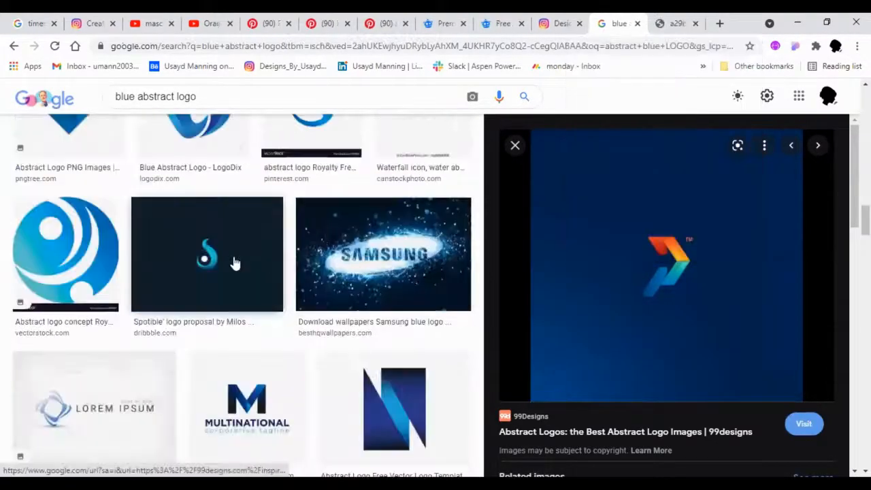
pyautogui.click(233, 263)
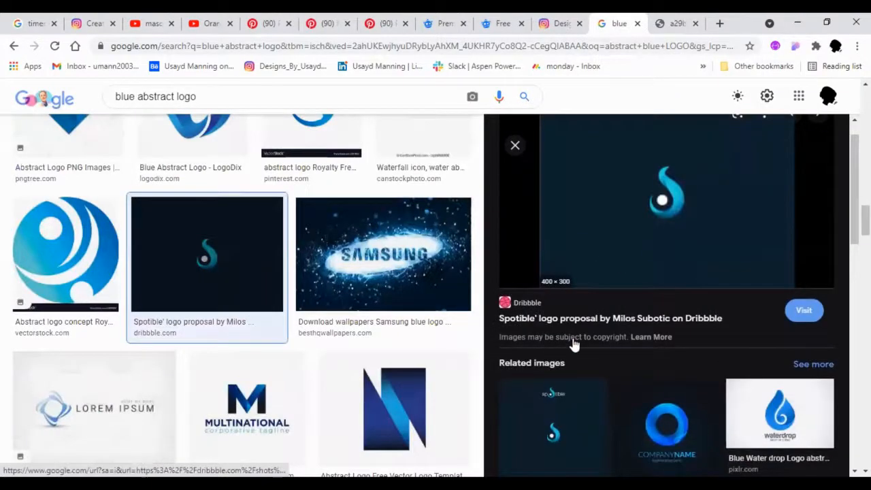
pyautogui.scroll(-2, 558, 272)
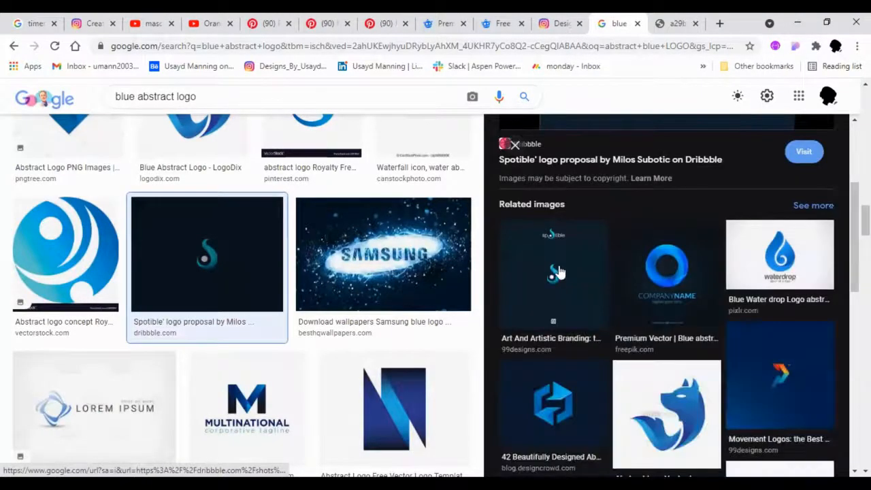
pyautogui.click(583, 267)
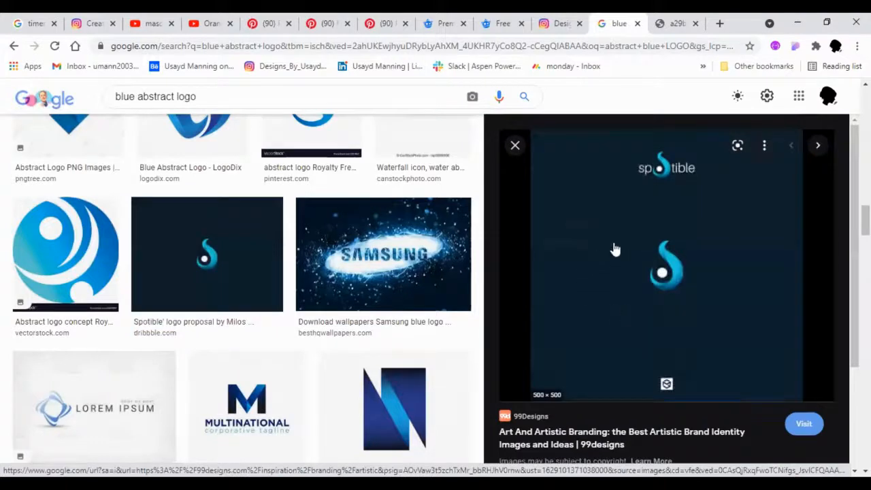
pyautogui.rightClick(613, 245)
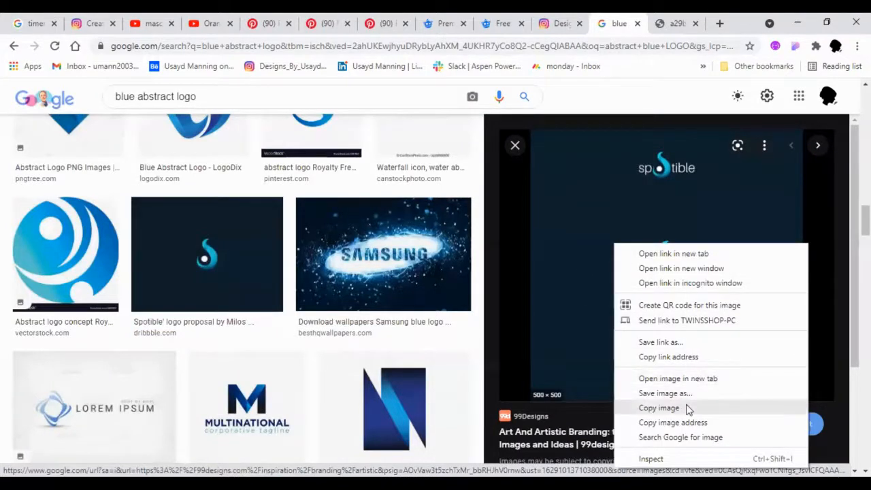
# - Browse further blue abstract logo results, preview the dark Process logo from Dribbble and open its image in a new tab
pyautogui.scroll(-7, 151, 276)
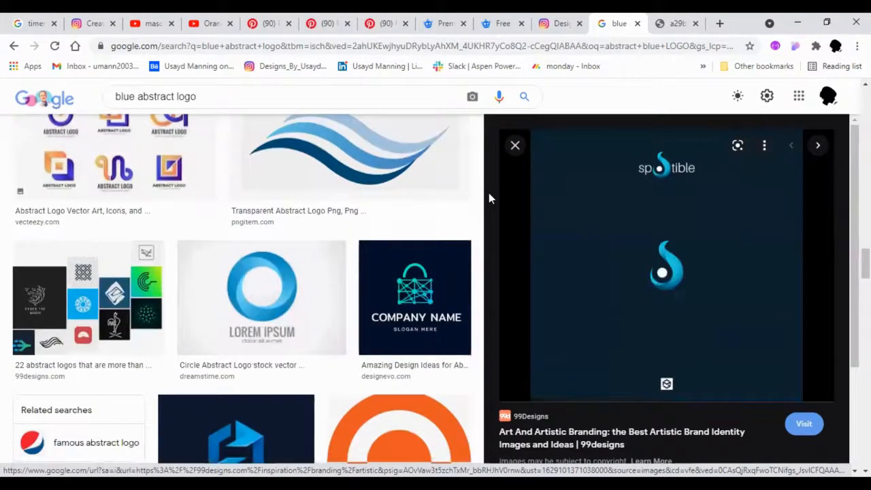
pyautogui.scroll(-8, 381, 254)
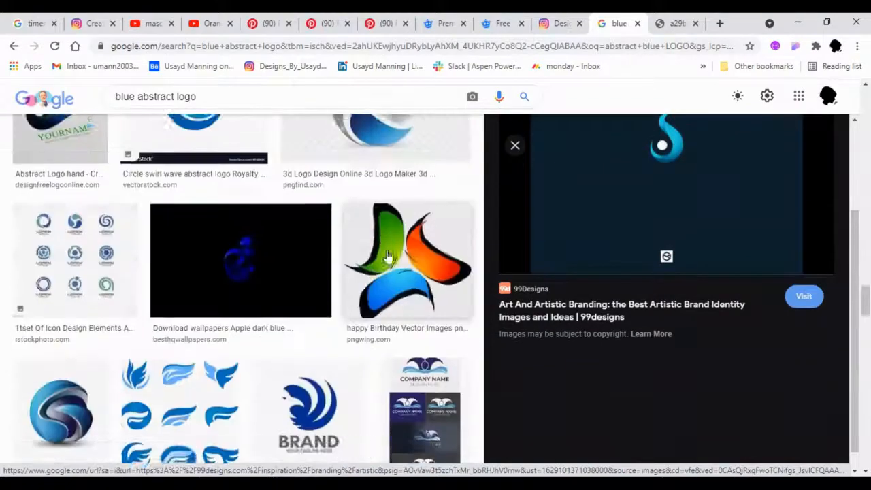
pyautogui.scroll(-7, 387, 254)
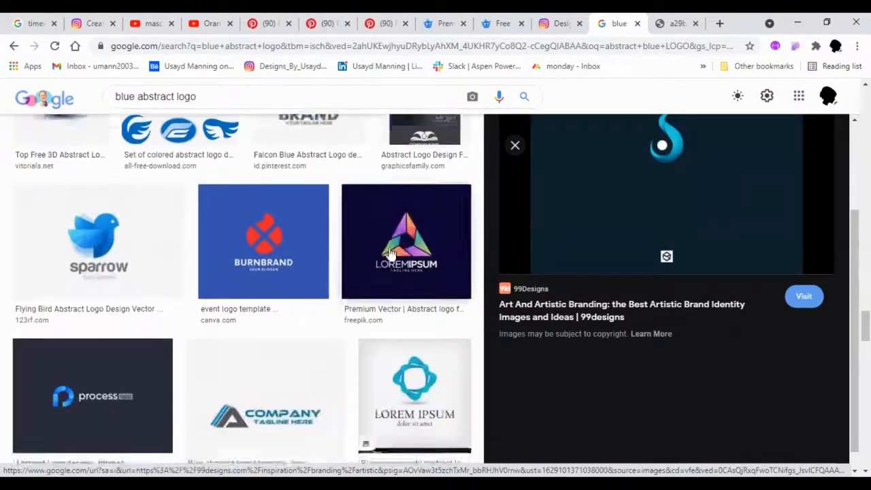
pyautogui.scroll(-2, 394, 251)
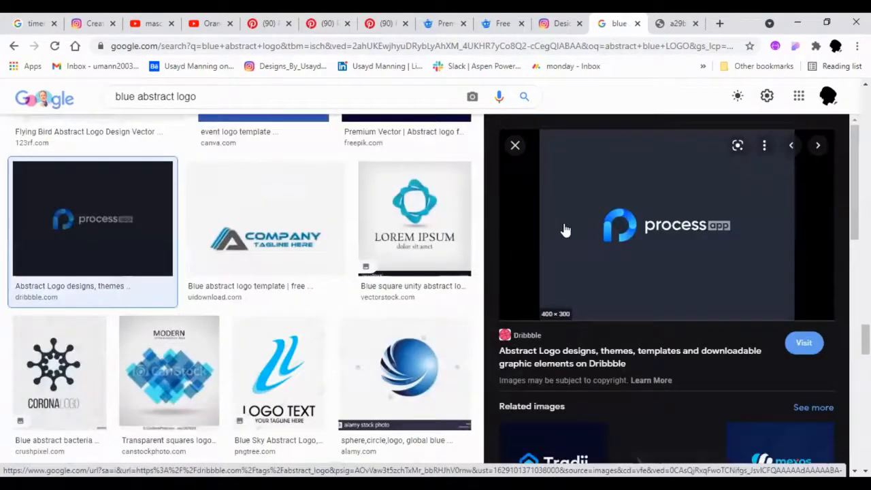
pyautogui.rightClick(564, 226)
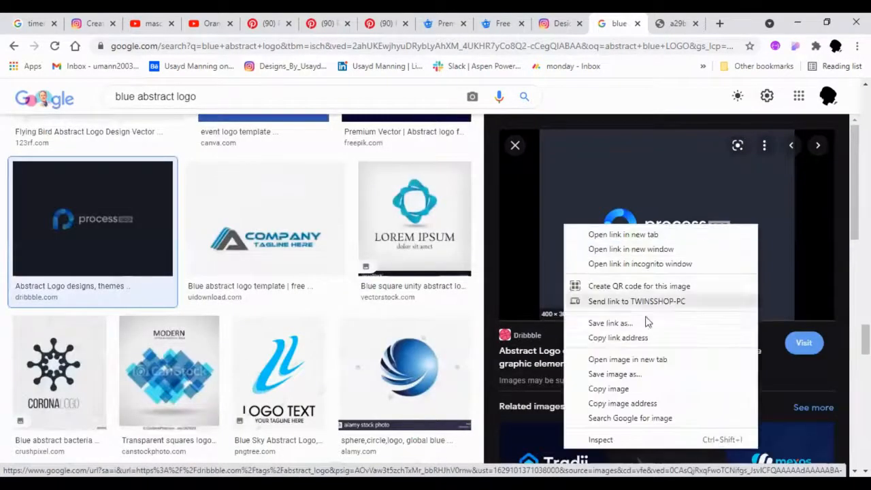
pyautogui.press('Escape')
pyautogui.middleClick(668, 363)
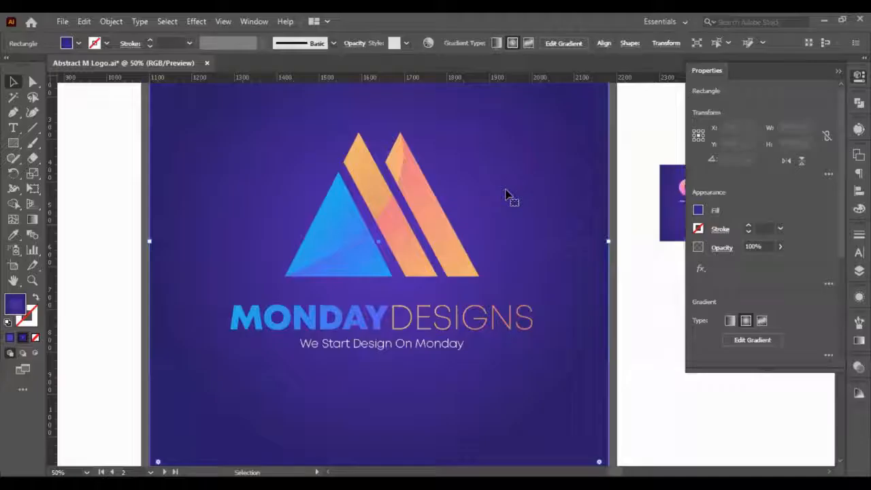
# - Switch to Illustrator, paste the Spotible image, sample its dark blue onto the selected background square with the Eyedropper, and delete the pasted image
pyautogui.hotkey('ctrl', 'v')
pyautogui.click(202, 221)
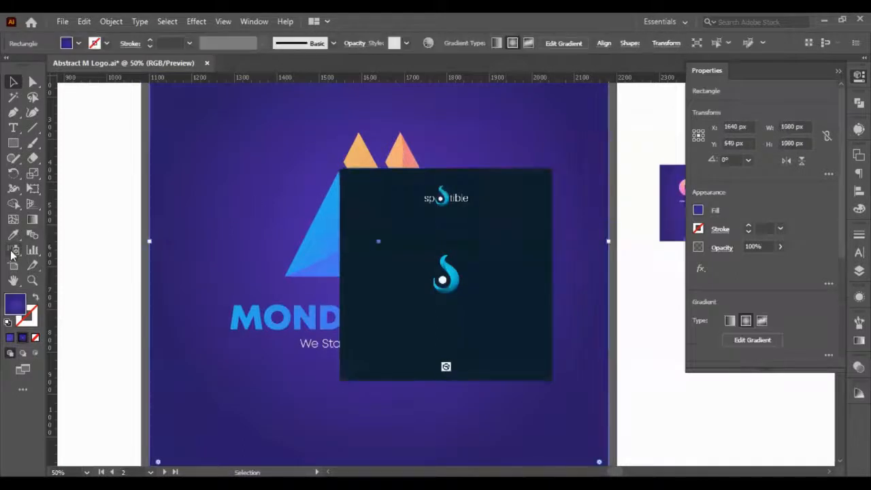
pyautogui.click(13, 234)
pyautogui.click(346, 254)
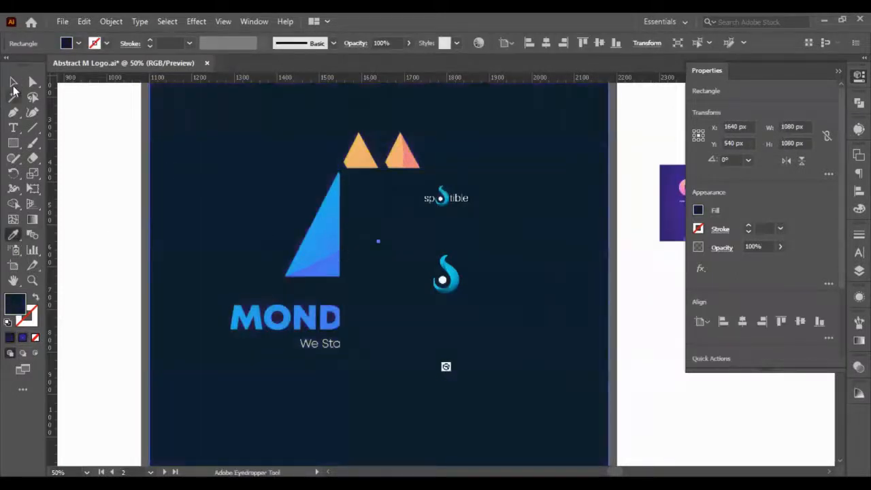
pyautogui.click(13, 82)
pyautogui.click(422, 217)
pyautogui.press('Delete')
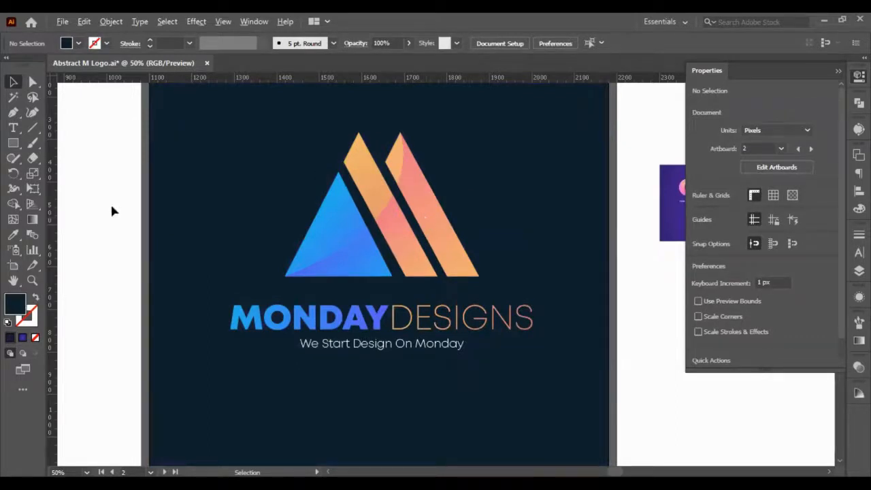
# - Select the background square behind the gradient logo and set its fill colour to #14232b
pyautogui.click(223, 259)
pyautogui.scroll(-2, 82, 263)
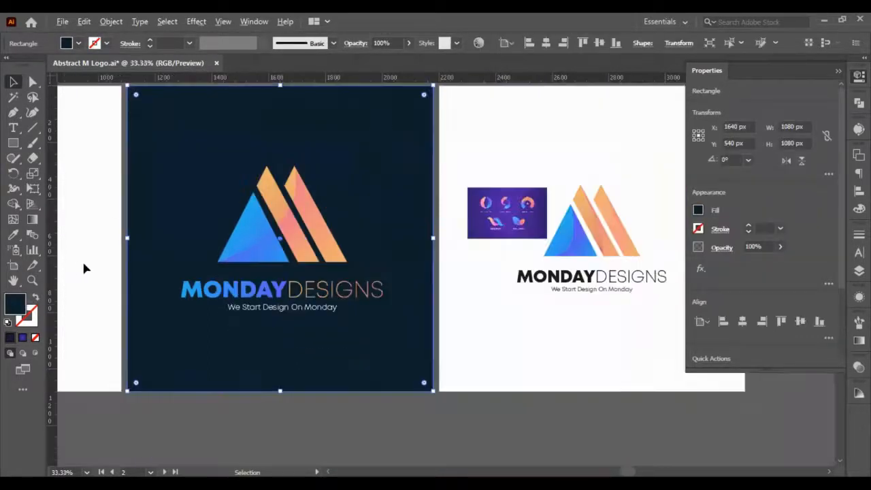
pyautogui.scroll(2, 82, 264)
pyautogui.doubleClick(19, 306)
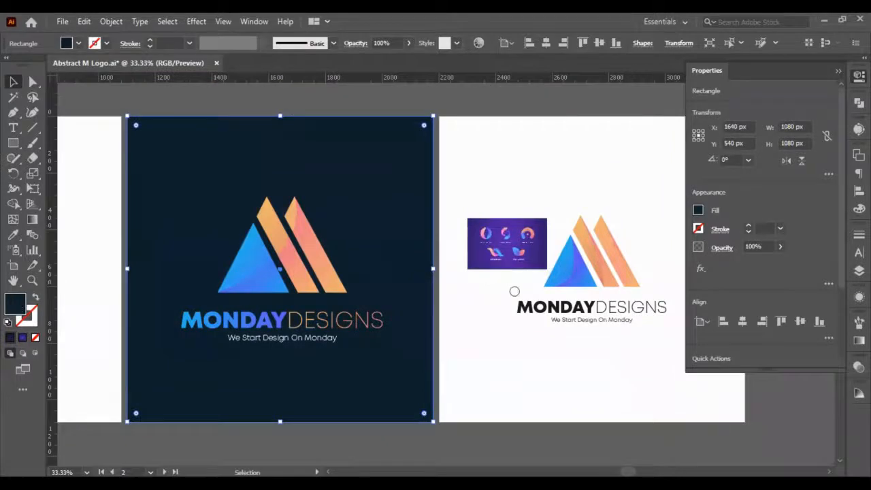
pyautogui.click(565, 314)
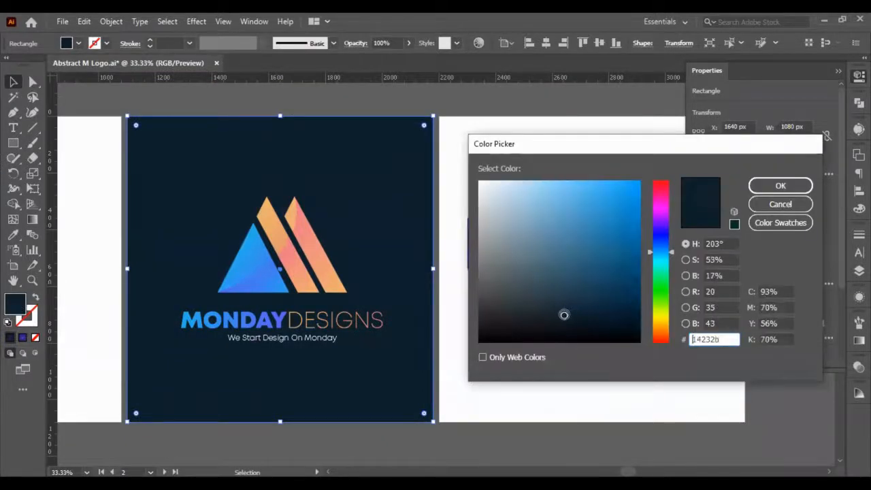
pyautogui.click(798, 189)
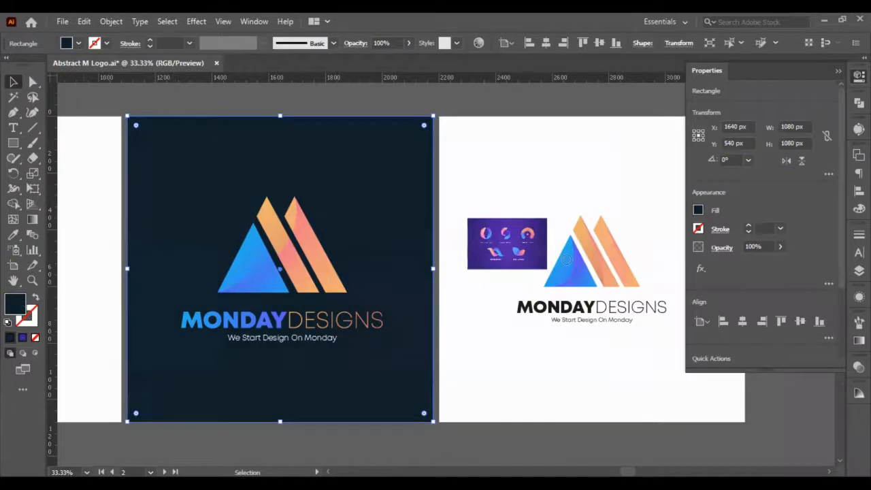
# - Change the background square's fill to the more saturated dark blue #032b3d and deselect it
pyautogui.doubleClick(18, 304)
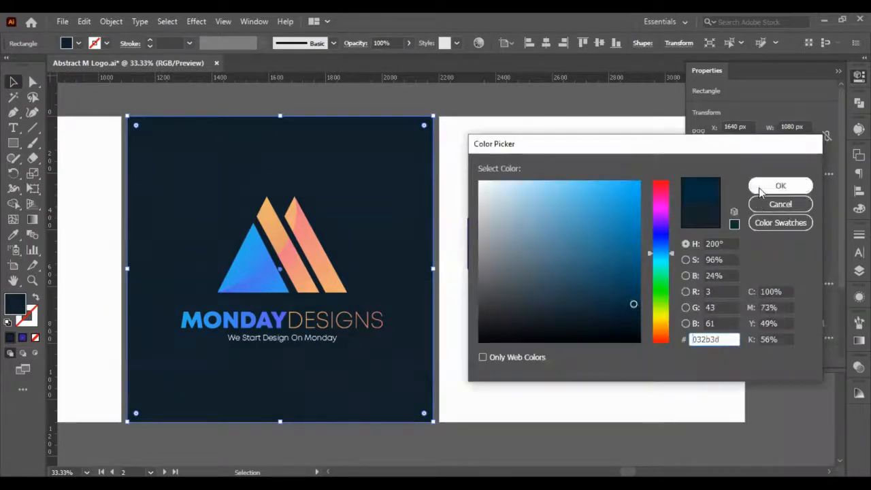
pyautogui.click(781, 185)
pyautogui.click(496, 169)
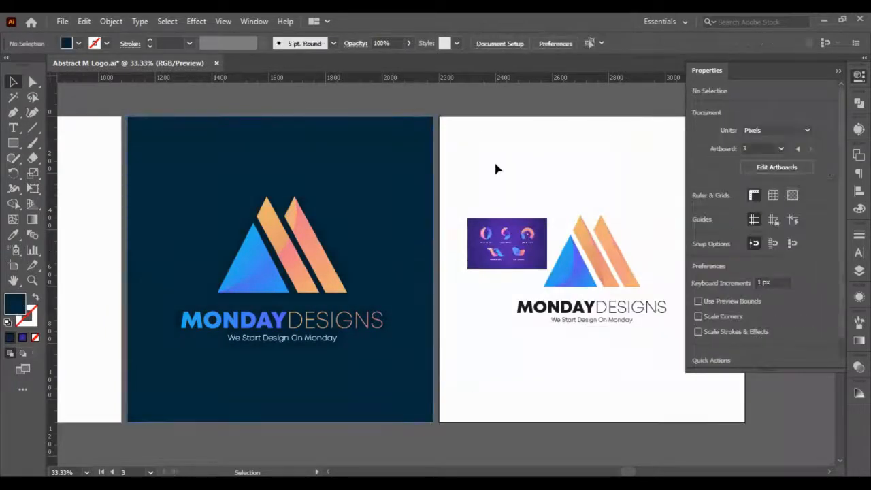